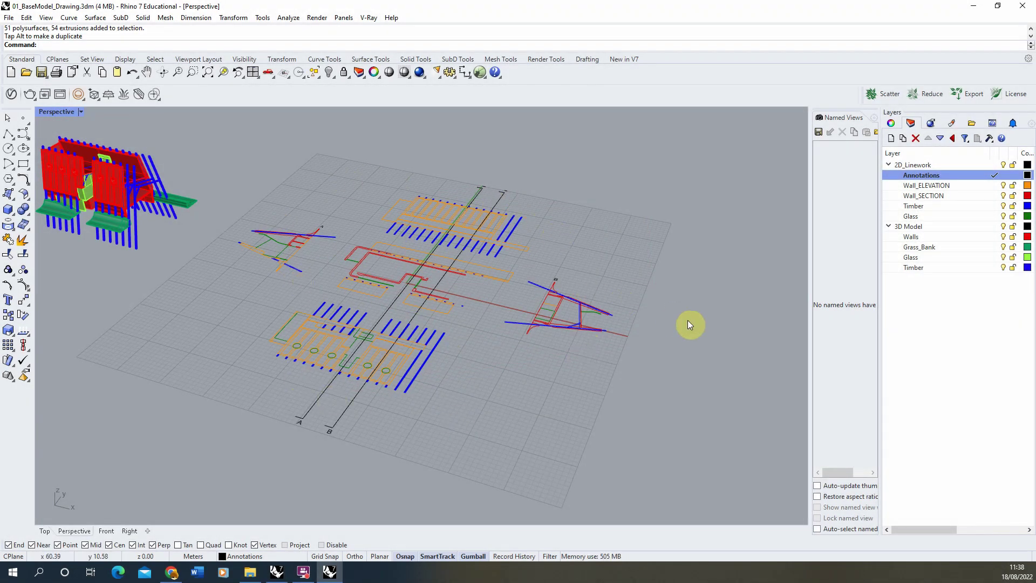
Zoom to the 3D building model and examine it alongside the flat 2D plan, section and elevation linework
{"action": "scroll", "coordinate": [692, 321], "scroll_direction": "down", "scroll_amount": 2}
{"action": "scroll", "coordinate": [317, 210], "scroll_direction": "up", "scroll_amount": 1}
{"action": "left_click_drag", "start_coordinate": [292, 147], "coordinate": [125, 290]}
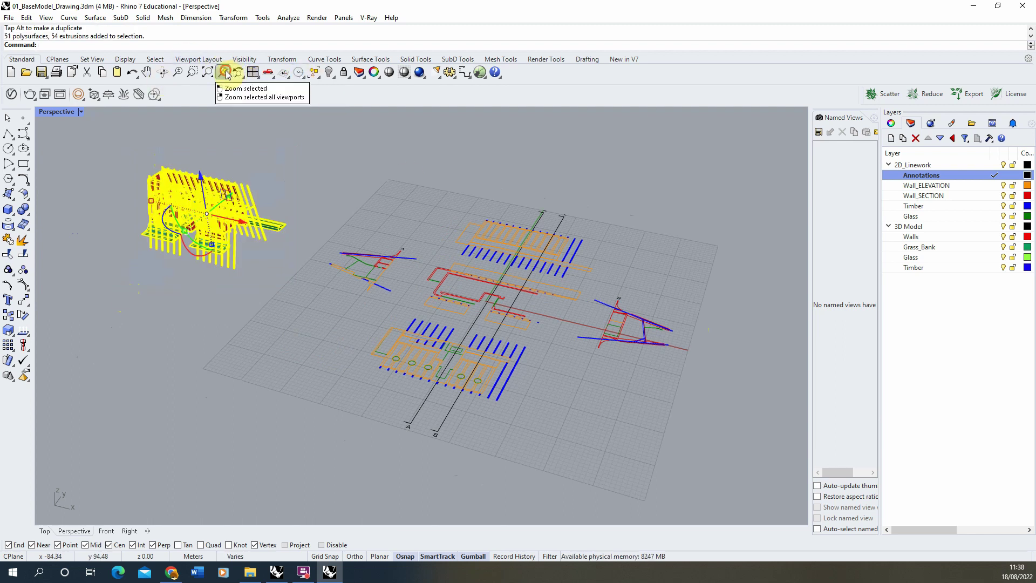
{"action": "left_click", "coordinate": [223, 72]}
{"action": "key", "text": "Escape"}
{"action": "right_click_drag", "start_coordinate": [222, 229], "coordinate": [270, 167]}
{"action": "right_click_drag", "start_coordinate": [346, 275], "coordinate": [455, 238]}
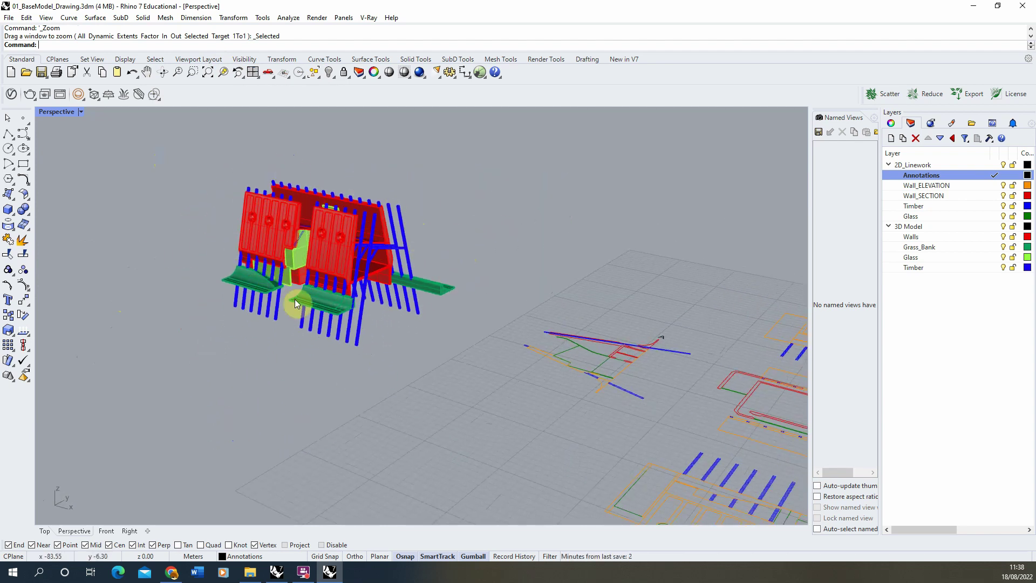
{"action": "right_click_drag", "start_coordinate": [295, 299], "coordinate": [188, 236]}
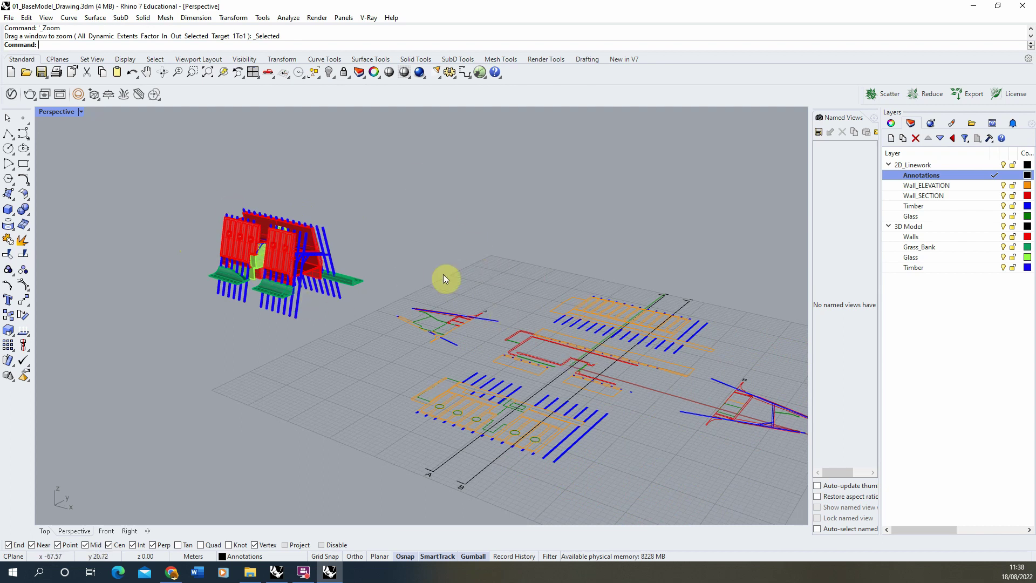
{"action": "scroll", "coordinate": [222, 271], "scroll_direction": "down", "scroll_amount": 2}
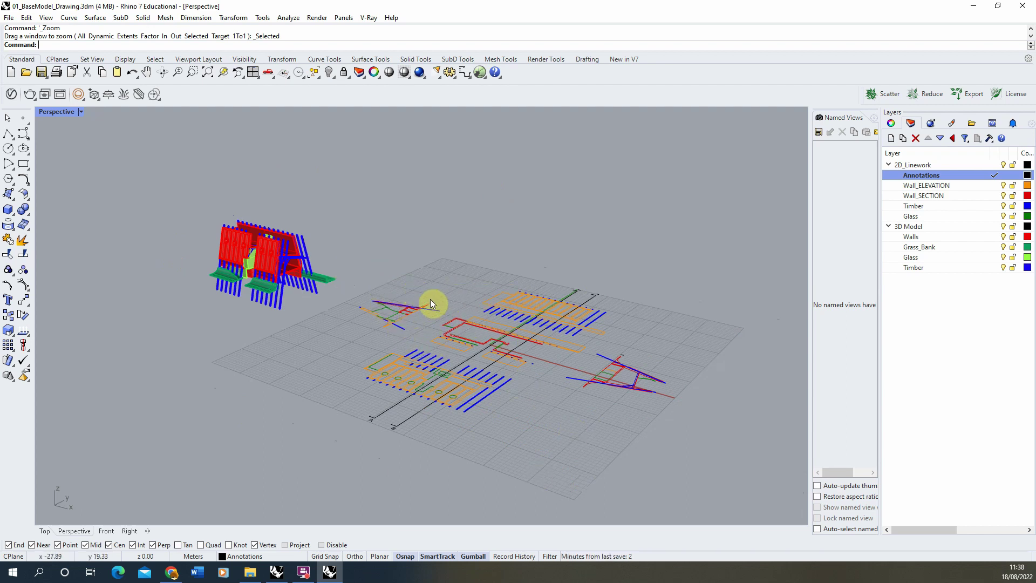
{"action": "right_click_drag", "start_coordinate": [426, 322], "coordinate": [442, 334]}
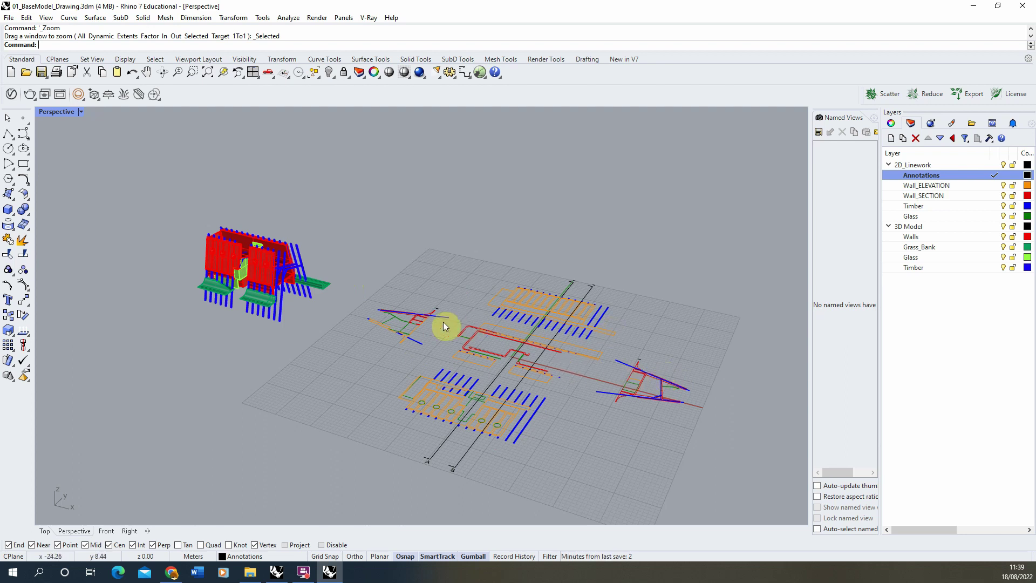
Select all the section A linework and rotate it upright from the ground plane
{"action": "scroll", "coordinate": [438, 339], "scroll_direction": "up", "scroll_amount": 3}
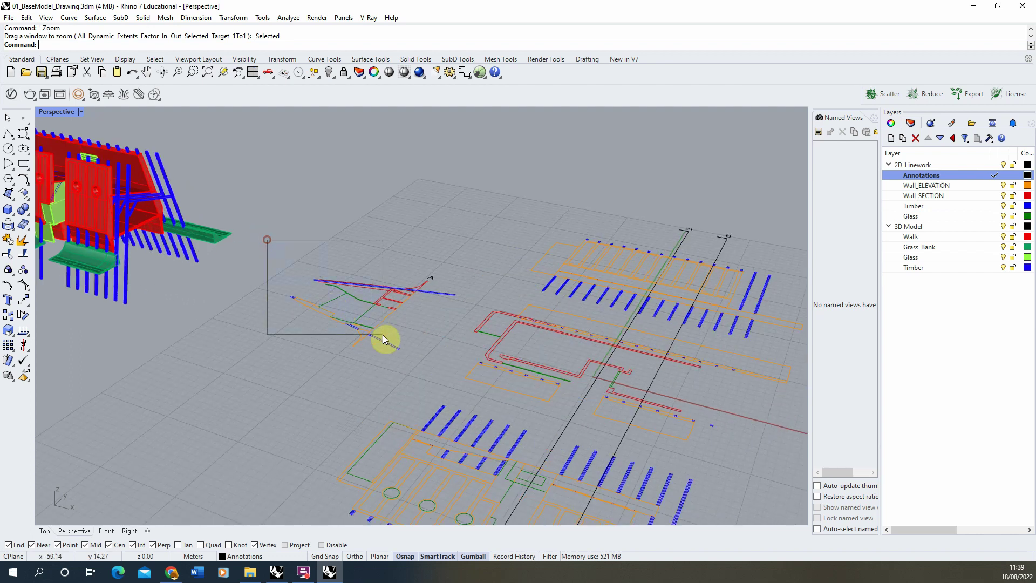
{"action": "left_click_drag", "start_coordinate": [383, 335], "coordinate": [459, 375]}
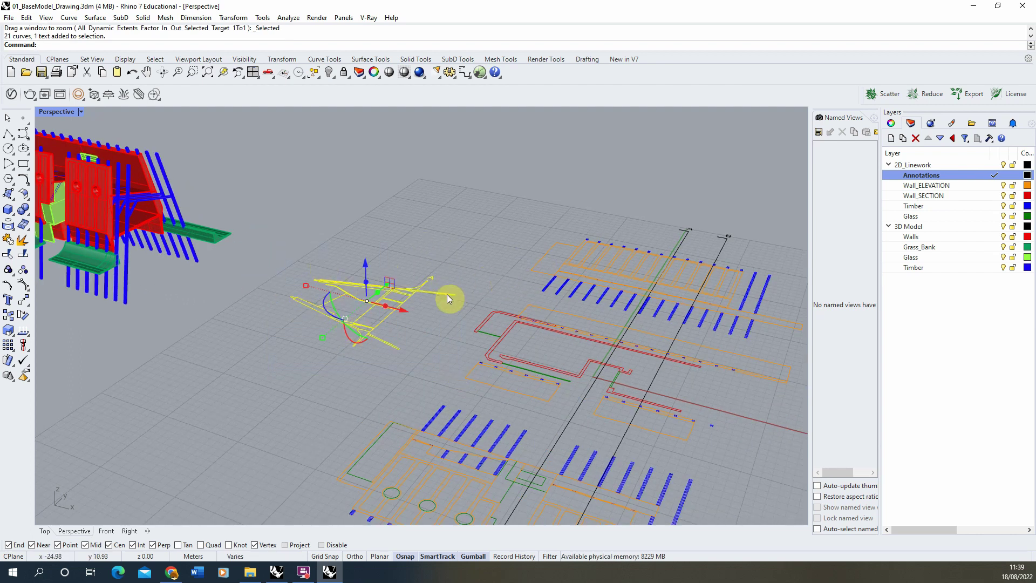
{"action": "right_click_drag", "start_coordinate": [432, 324], "coordinate": [468, 335]}
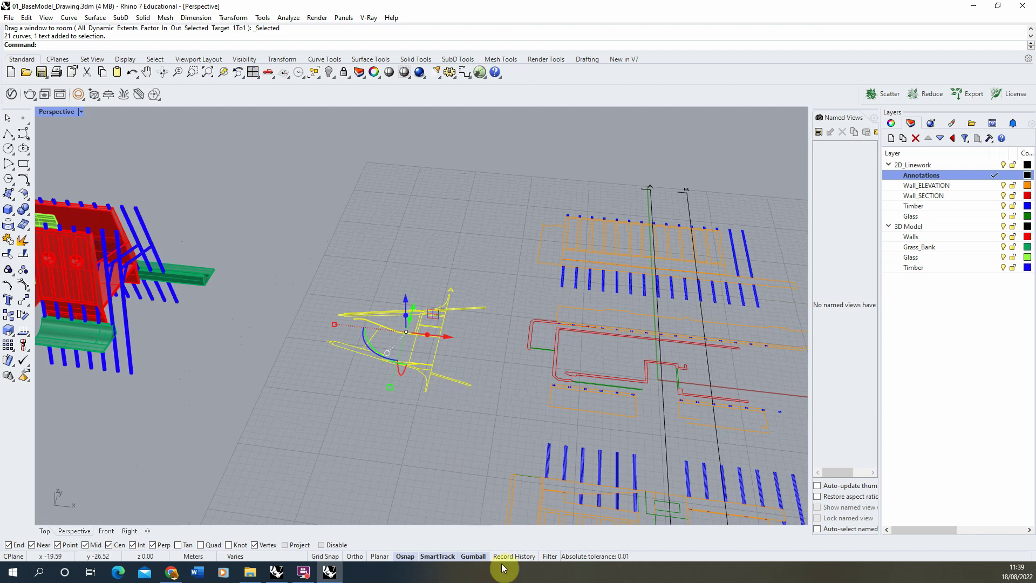
{"action": "right_click_drag", "start_coordinate": [436, 405], "coordinate": [351, 347]}
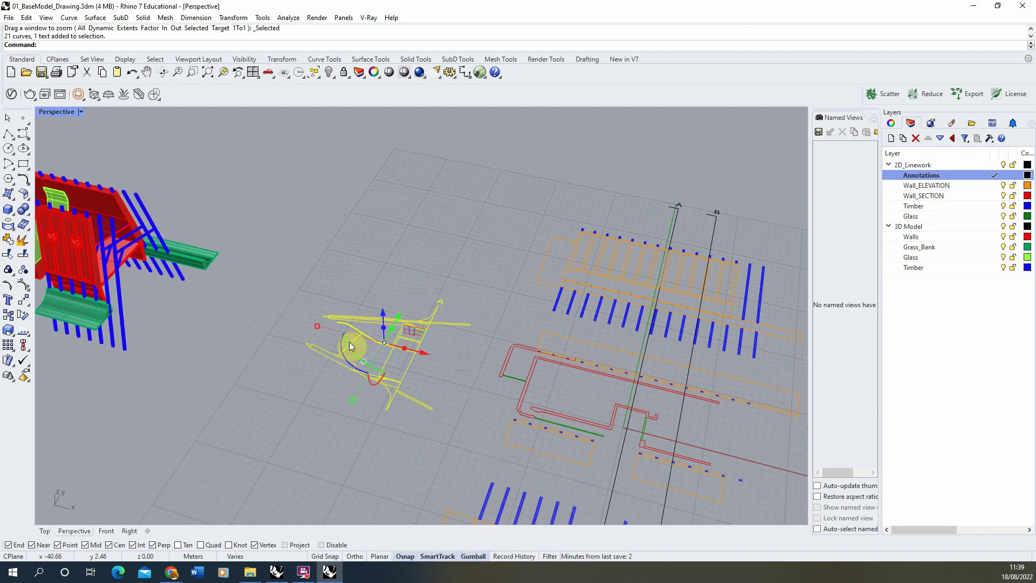
{"action": "left_click_drag", "start_coordinate": [356, 353], "coordinate": [457, 315]}
{"action": "right_click_drag", "start_coordinate": [455, 311], "coordinate": [446, 287]}
{"action": "left_click", "coordinate": [446, 287]}
Select the section B linework on the opposite side of the plan and rotate it upright
{"action": "scroll", "coordinate": [294, 302], "scroll_direction": "down", "scroll_amount": 10}
{"action": "right_click_drag", "start_coordinate": [499, 315], "coordinate": [641, 373]}
{"action": "left_click_drag", "start_coordinate": [516, 309], "coordinate": [516, 310]}
{"action": "scroll", "coordinate": [516, 318], "scroll_direction": "up", "scroll_amount": 4}
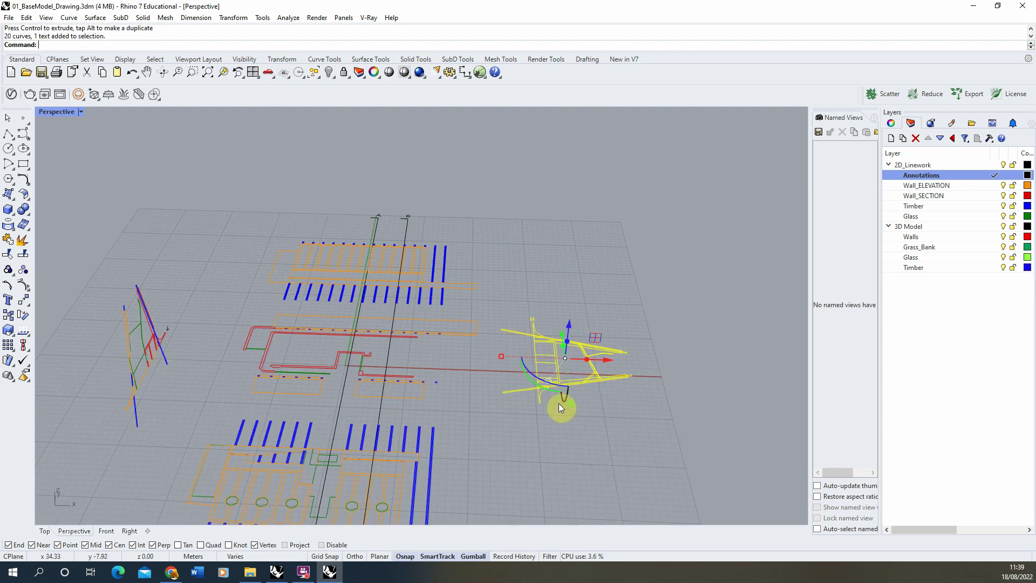
{"action": "left_click_drag", "start_coordinate": [548, 390], "coordinate": [610, 434], "text": "shift"}
{"action": "left_click", "coordinate": [625, 425]}
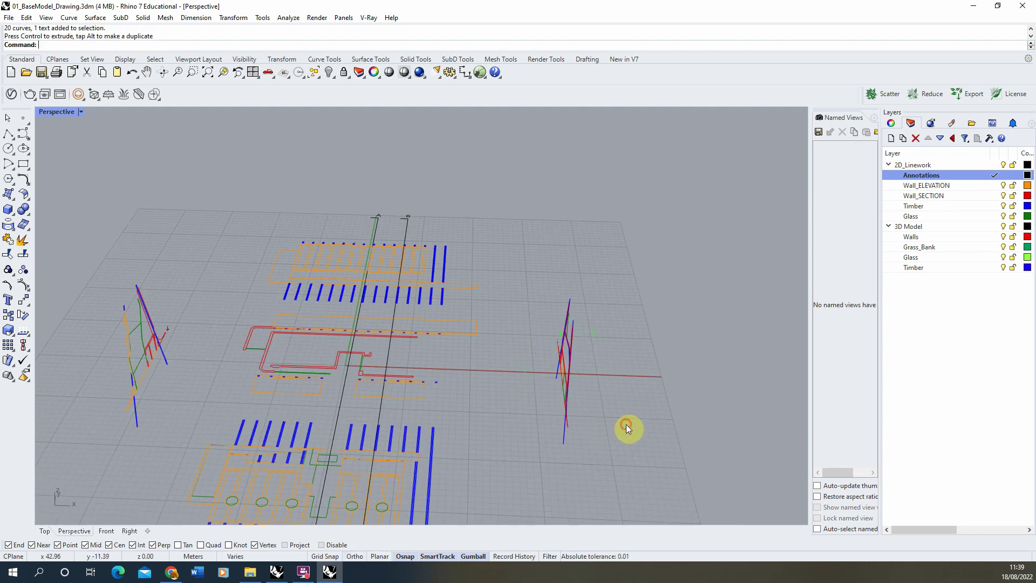
Select the elevation without round windows and rotate its linework upright from the ground plane
{"action": "right_click_drag", "start_coordinate": [617, 414], "coordinate": [469, 424]}
{"action": "left_click_drag", "start_coordinate": [334, 314], "coordinate": [454, 171]}
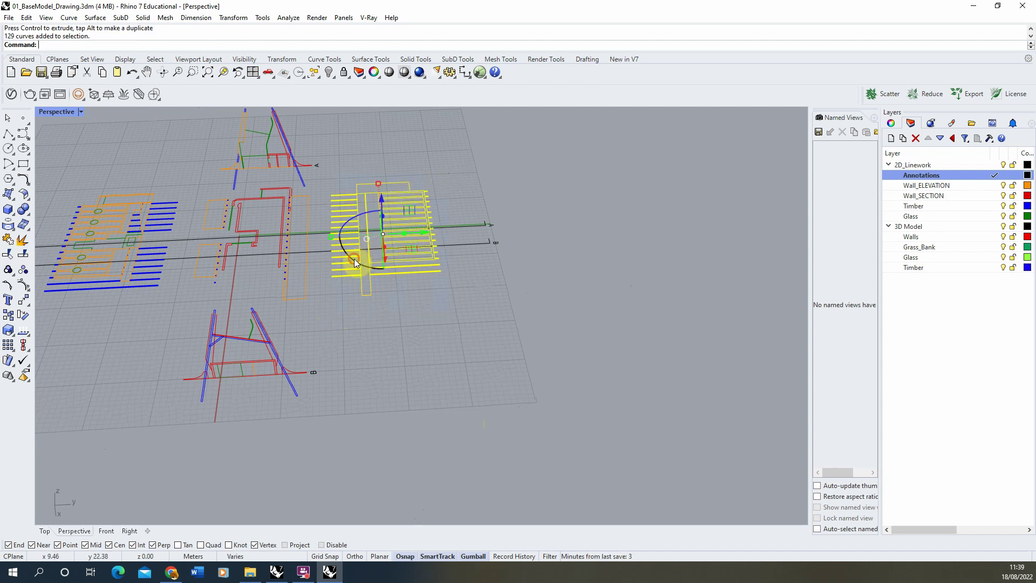
{"action": "left_click_drag", "start_coordinate": [353, 258], "coordinate": [421, 313]}
{"action": "left_click", "coordinate": [420, 305]}
{"action": "scroll", "coordinate": [410, 310], "scroll_direction": "down", "scroll_amount": 5}
{"action": "scroll", "coordinate": [409, 314], "scroll_direction": "up", "scroll_amount": 4}
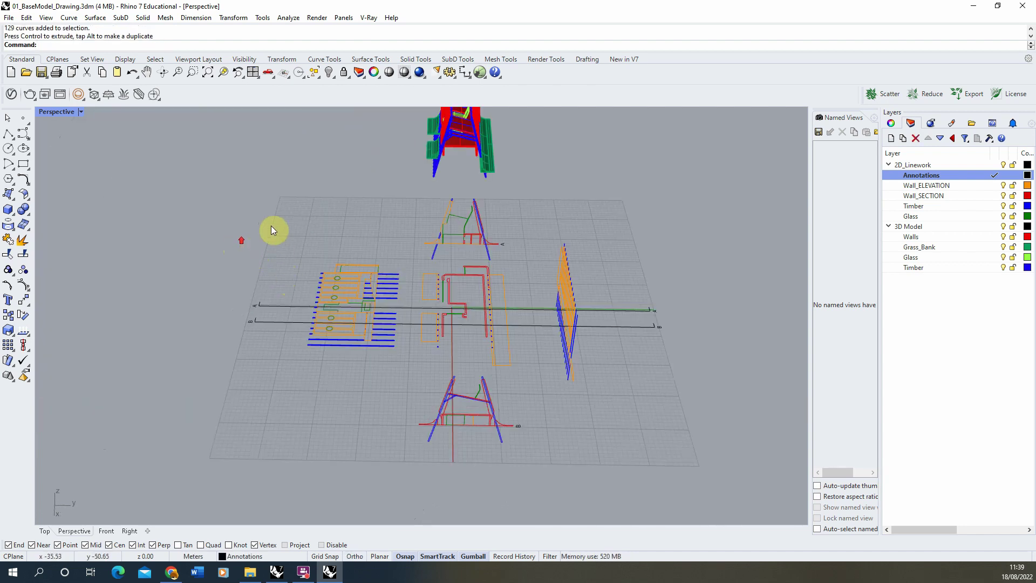
Select the elevation with the round windows and rotate its linework upright
{"action": "left_click_drag", "start_coordinate": [271, 225], "coordinate": [404, 394]}
{"action": "scroll", "coordinate": [375, 345], "scroll_direction": "up", "scroll_amount": 2}
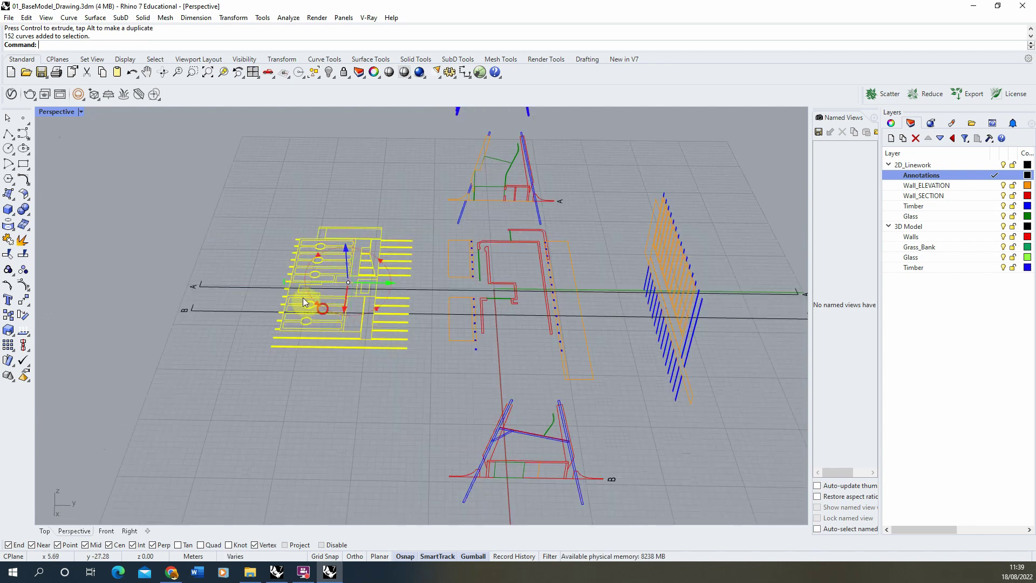
{"action": "left_click_drag", "start_coordinate": [302, 297], "coordinate": [318, 251]}
{"action": "left_click", "coordinate": [290, 391]}
{"action": "scroll", "coordinate": [323, 374], "scroll_direction": "down", "scroll_amount": 6}
Move the upright section A vertically by about 4.7 m, bringing its ground line level with the floor plan
{"action": "mouse_move", "coordinate": [323, 373]}
{"action": "right_mouse_down"}
{"action": "mouse_move", "coordinate": [407, 291]}
{"action": "mouse_move", "coordinate": [547, 286]}
{"action": "mouse_move", "coordinate": [529, 245]}
{"action": "mouse_move", "coordinate": [472, 257]}
{"action": "mouse_move", "coordinate": [432, 291]}
{"action": "mouse_move", "coordinate": [465, 277]}
{"action": "mouse_move", "coordinate": [463, 296]}
{"action": "mouse_move", "coordinate": [430, 301]}
{"action": "mouse_move", "coordinate": [467, 300]}
{"action": "mouse_move", "coordinate": [313, 317]}
{"action": "mouse_move", "coordinate": [394, 280]}
{"action": "mouse_move", "coordinate": [387, 298]}
{"action": "mouse_move", "coordinate": [348, 278]}
{"action": "right_mouse_up"}
{"action": "left_click_drag", "start_coordinate": [261, 231], "coordinate": [400, 503]}
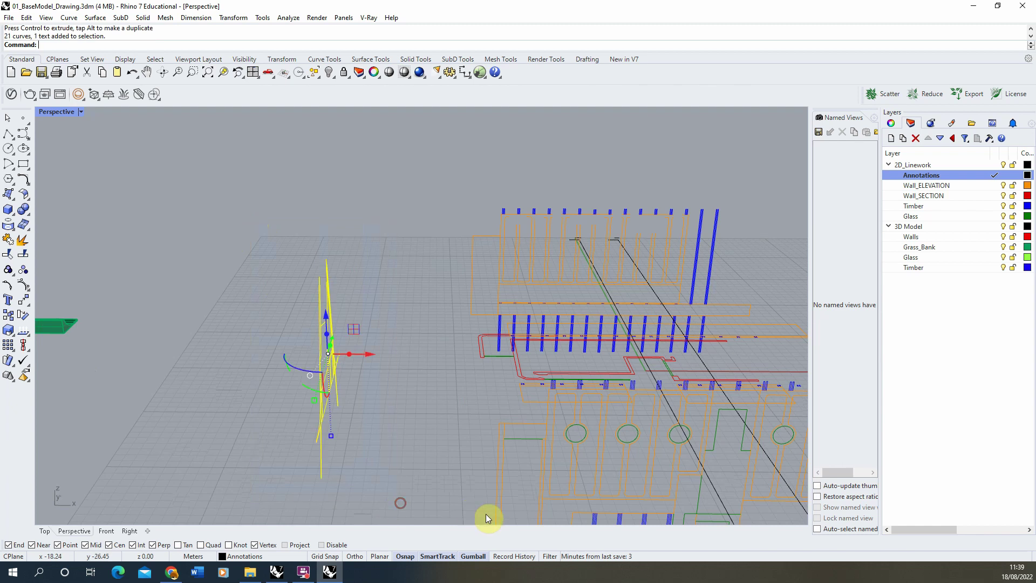
{"action": "left_click", "coordinate": [23, 301]}
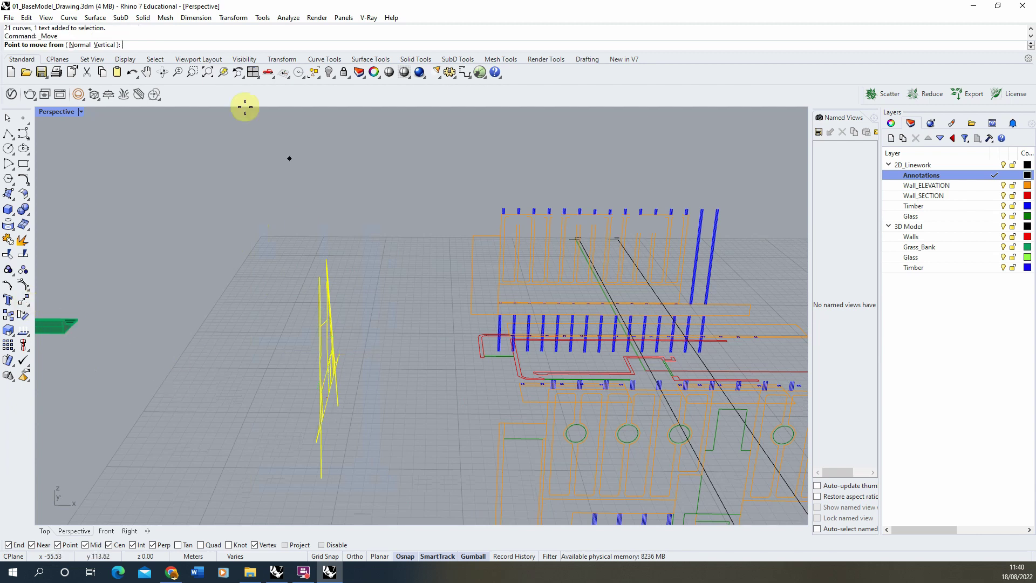
{"action": "left_click", "coordinate": [106, 44]}
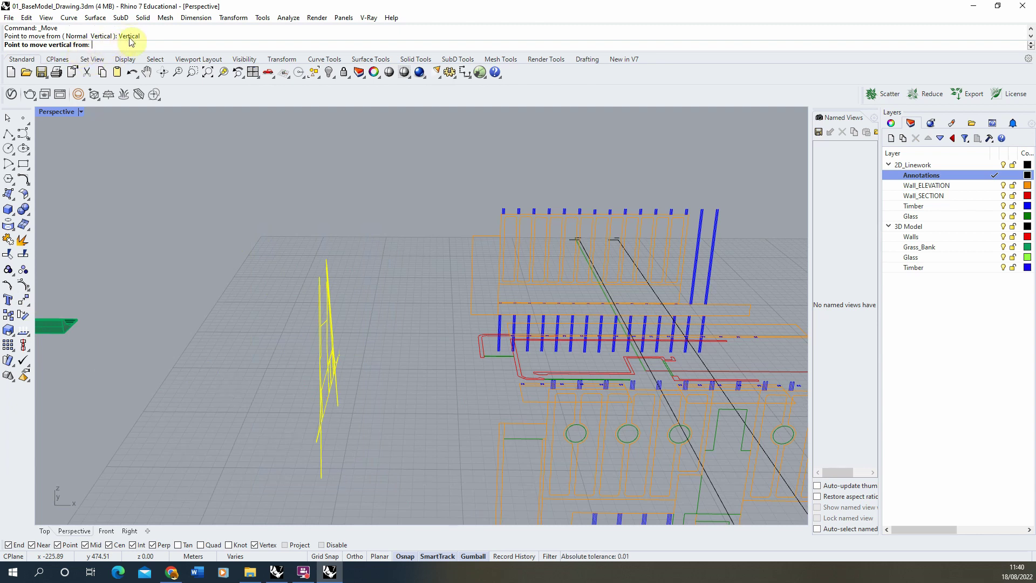
{"action": "left_click", "coordinate": [125, 58]}
{"action": "right_click_drag", "start_coordinate": [365, 366], "coordinate": [342, 346]}
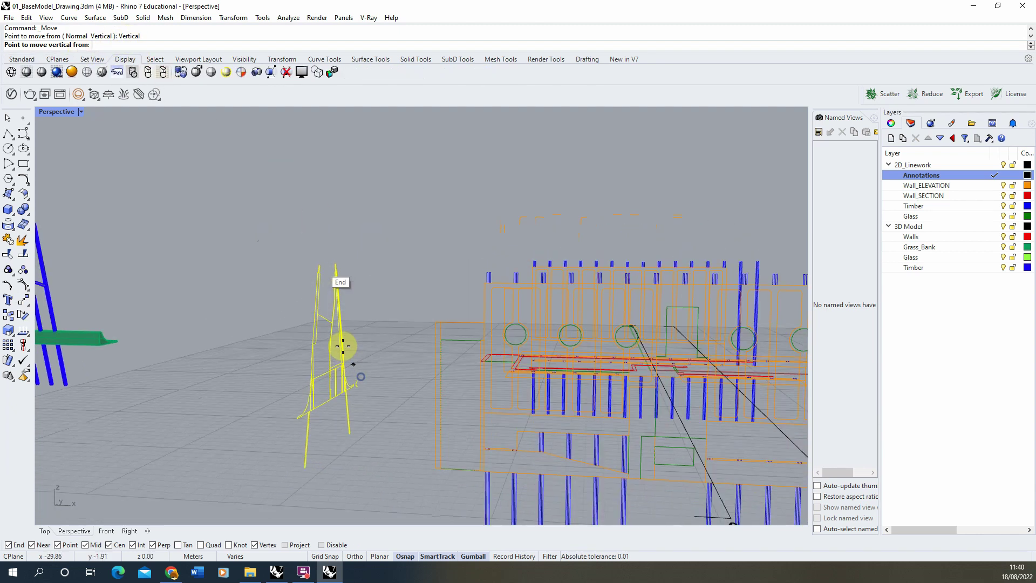
{"action": "scroll", "coordinate": [313, 423], "scroll_direction": "up", "scroll_amount": 6}
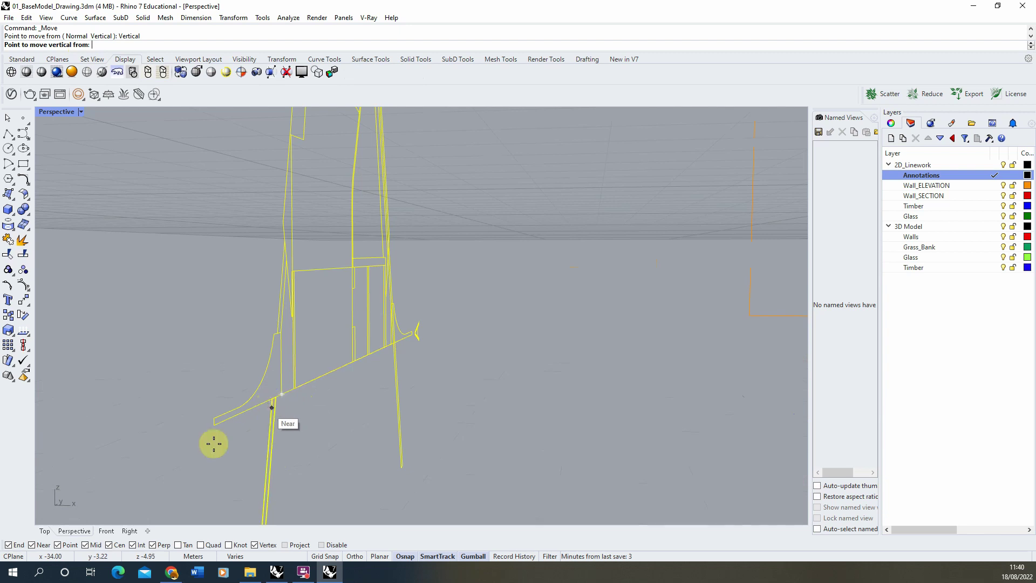
{"action": "left_click", "coordinate": [287, 398]}
{"action": "scroll", "coordinate": [287, 396], "scroll_direction": "down", "scroll_amount": 5}
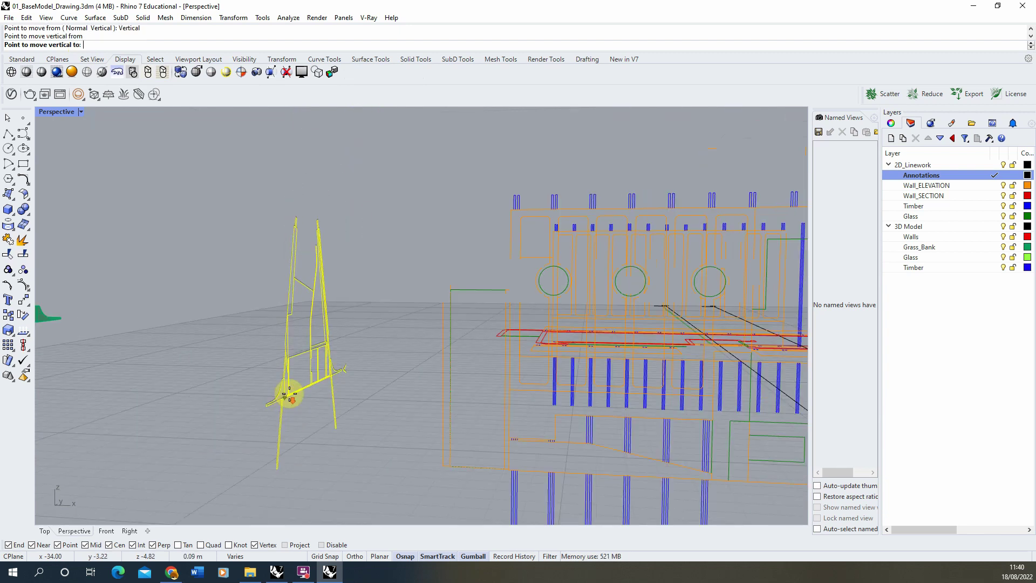
{"action": "right_click_drag", "start_coordinate": [289, 395], "coordinate": [329, 361]}
{"action": "left_click", "coordinate": [455, 362]}
{"action": "scroll", "coordinate": [339, 342], "scroll_direction": "down", "scroll_amount": 4}
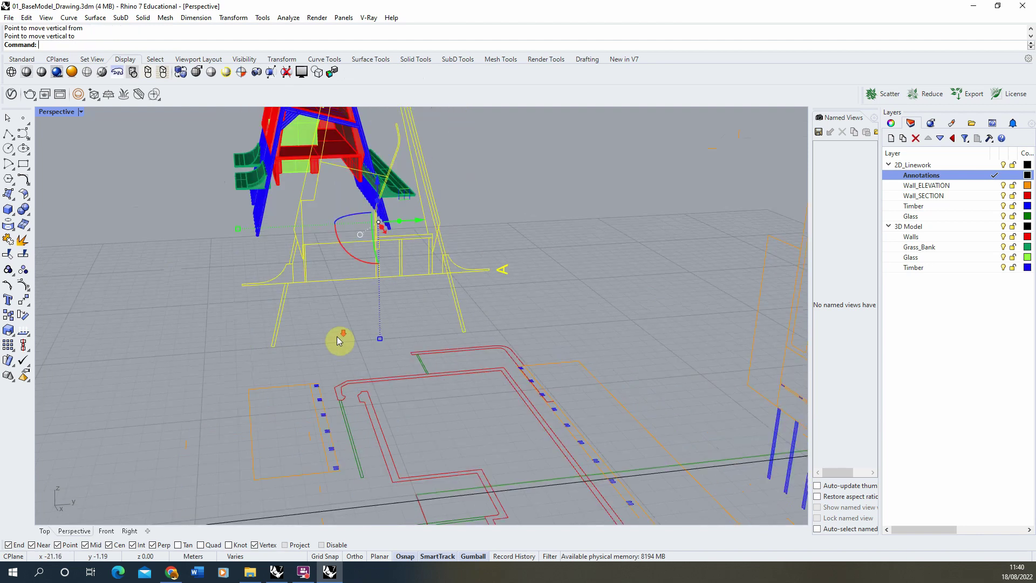
Move the elevation without round windows vertically by about 4.7 m, from its base line corner to the floor plan's level
{"action": "scroll", "coordinate": [338, 338], "scroll_direction": "down", "scroll_amount": 5}
{"action": "right_click_drag", "start_coordinate": [481, 327], "coordinate": [518, 476]}
{"action": "left_click_drag", "start_coordinate": [512, 493], "coordinate": [601, 240]}
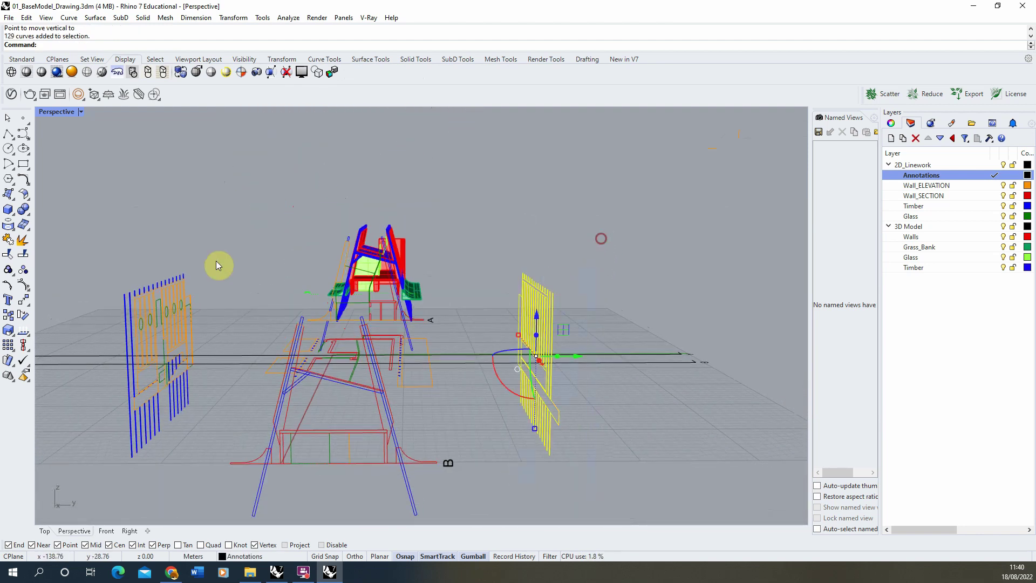
{"action": "left_click", "coordinate": [24, 300]}
{"action": "left_click", "coordinate": [106, 37]}
{"action": "scroll", "coordinate": [544, 439], "scroll_direction": "up", "scroll_amount": 3}
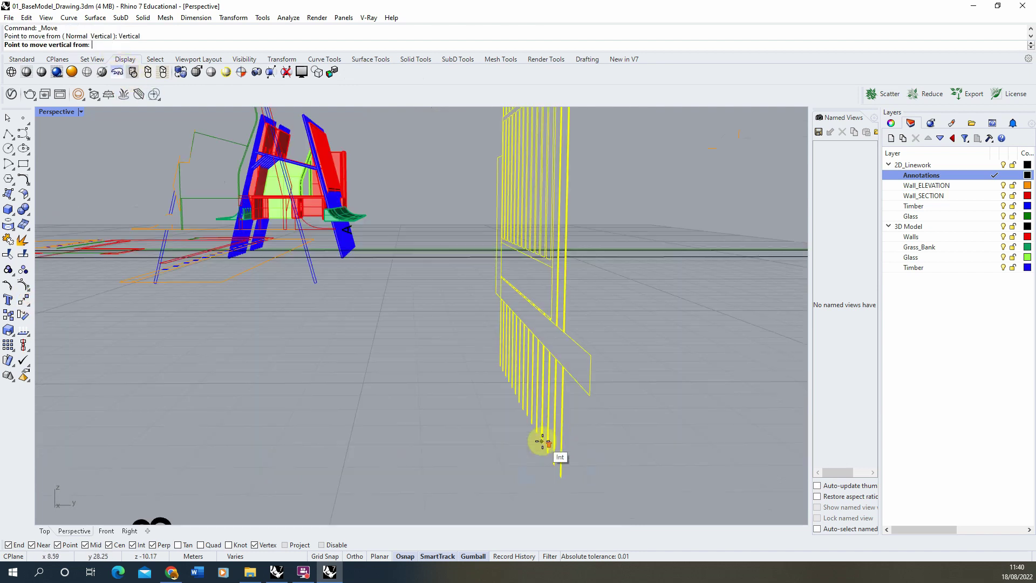
{"action": "left_click", "coordinate": [592, 402]}
{"action": "scroll", "coordinate": [518, 380], "scroll_direction": "down", "scroll_amount": 5}
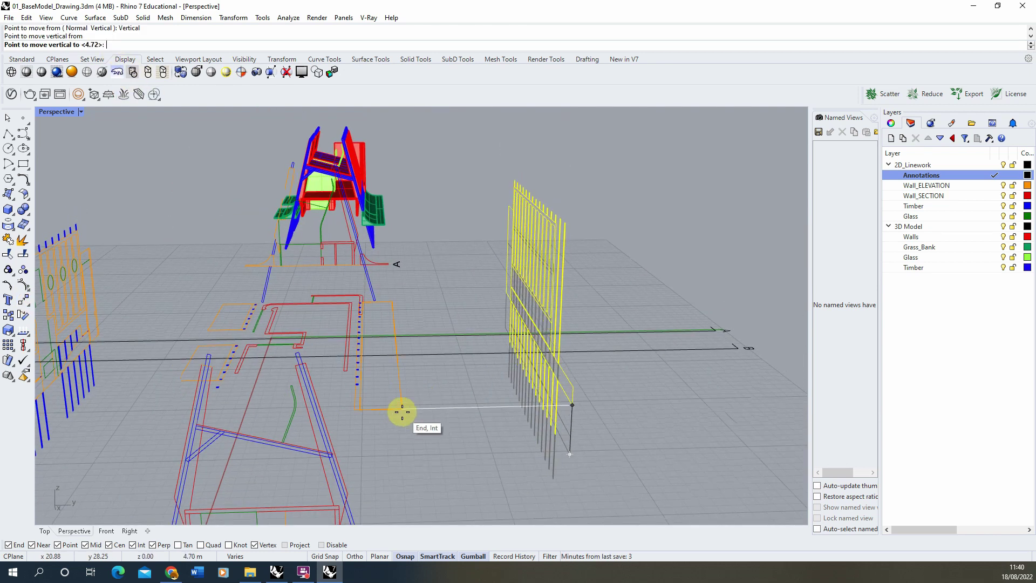
{"action": "left_click", "coordinate": [402, 412]}
{"action": "scroll", "coordinate": [620, 411], "scroll_direction": "down", "scroll_amount": 5}
Move the round-window elevation vertically by about 4.7 m, bringing its base line level with the floor plan
{"action": "right_click_drag", "start_coordinate": [620, 412], "coordinate": [435, 394]}
{"action": "scroll", "coordinate": [393, 444], "scroll_direction": "up", "scroll_amount": 3}
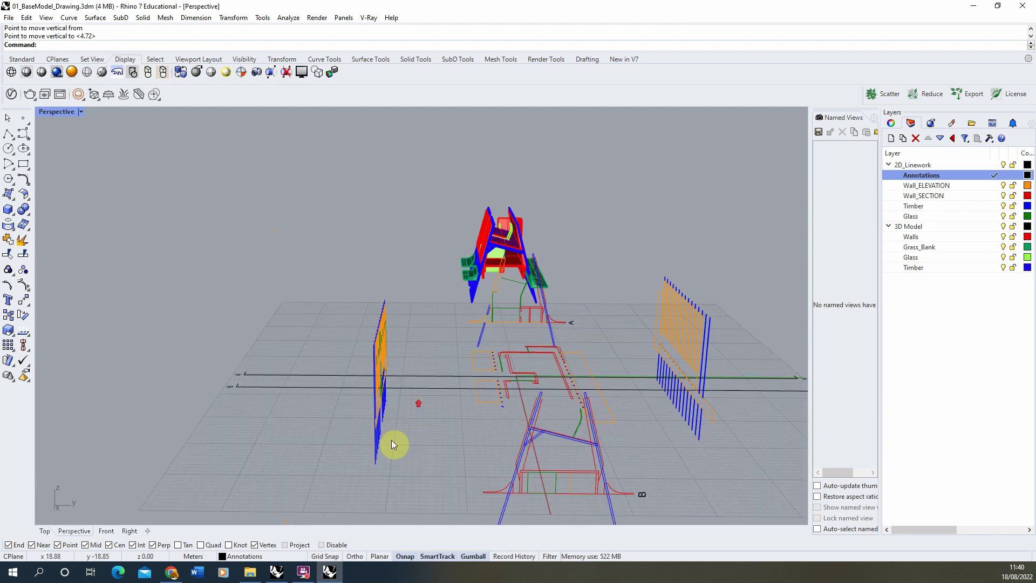
{"action": "left_click_drag", "start_coordinate": [336, 464], "coordinate": [415, 270]}
{"action": "left_click", "coordinate": [24, 300]}
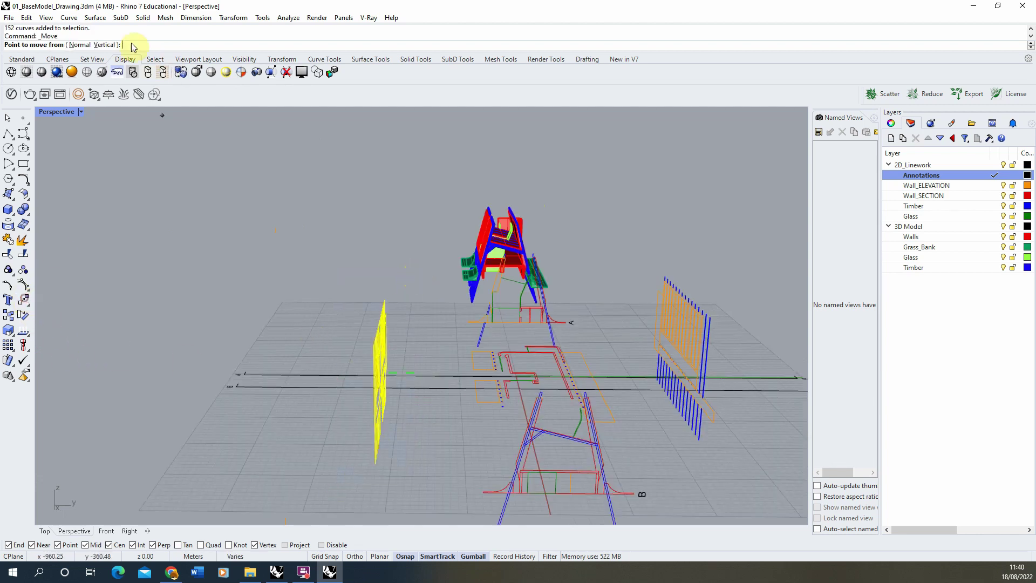
{"action": "left_click", "coordinate": [105, 44]}
{"action": "right_click_drag", "start_coordinate": [422, 324], "coordinate": [405, 314]}
{"action": "scroll", "coordinate": [346, 404], "scroll_direction": "up", "scroll_amount": 5}
{"action": "scroll", "coordinate": [341, 406], "scroll_direction": "up", "scroll_amount": 5}
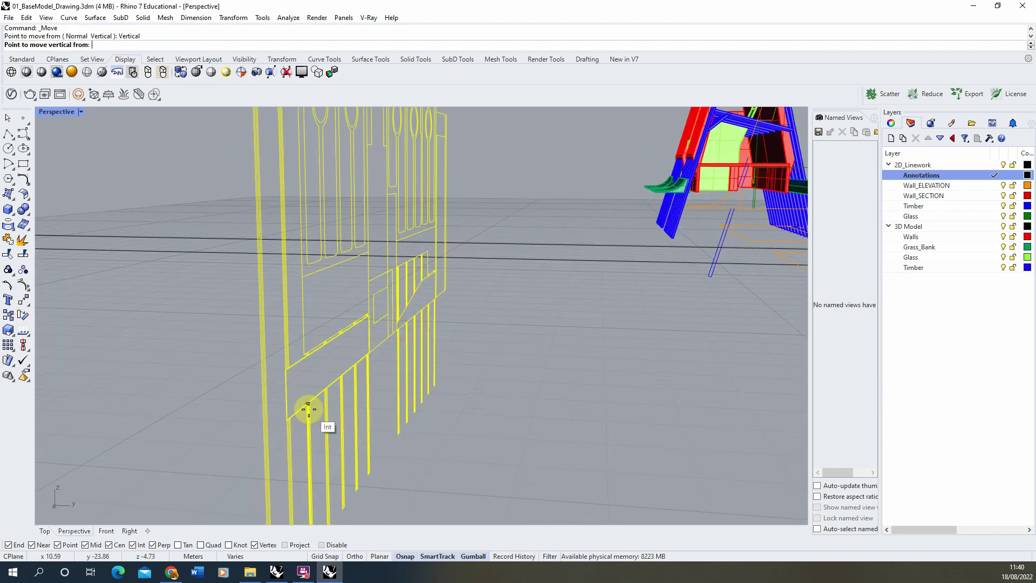
{"action": "scroll", "coordinate": [298, 412], "scroll_direction": "down", "scroll_amount": 2}
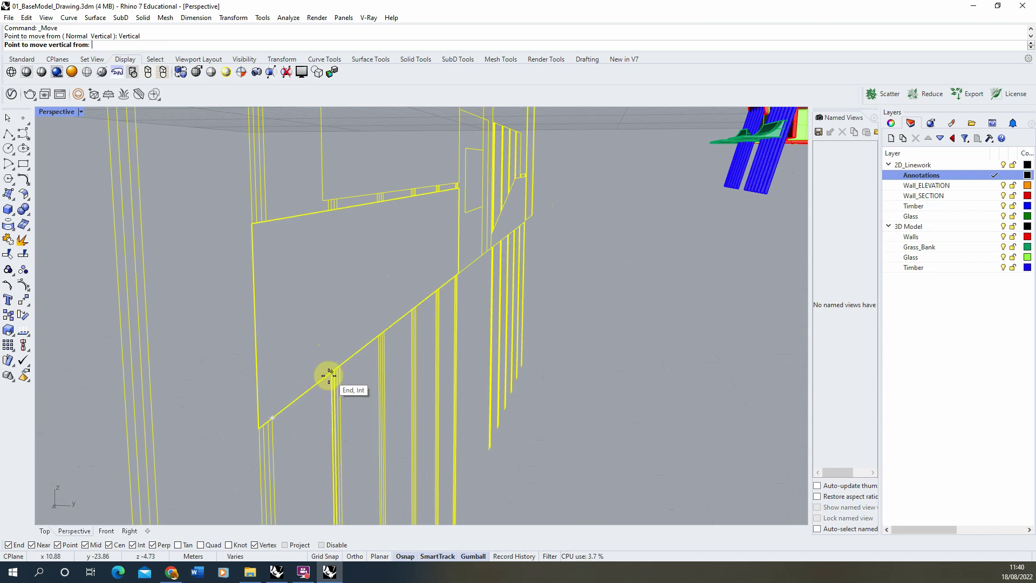
{"action": "left_click", "coordinate": [328, 373]}
{"action": "scroll", "coordinate": [326, 376], "scroll_direction": "down", "scroll_amount": 8}
{"action": "right_click_drag", "start_coordinate": [351, 362], "coordinate": [304, 388]}
{"action": "scroll", "coordinate": [324, 430], "scroll_direction": "up", "scroll_amount": 5}
{"action": "left_click", "coordinate": [327, 422]}
{"action": "scroll", "coordinate": [354, 409], "scroll_direction": "down", "scroll_amount": 8}
Move the upright section B vertically by about 4.7 m, from its ground line to the floor plan's level
{"action": "left_click_drag", "start_coordinate": [135, 509], "coordinate": [205, 328]}
{"action": "left_click", "coordinate": [23, 300]}
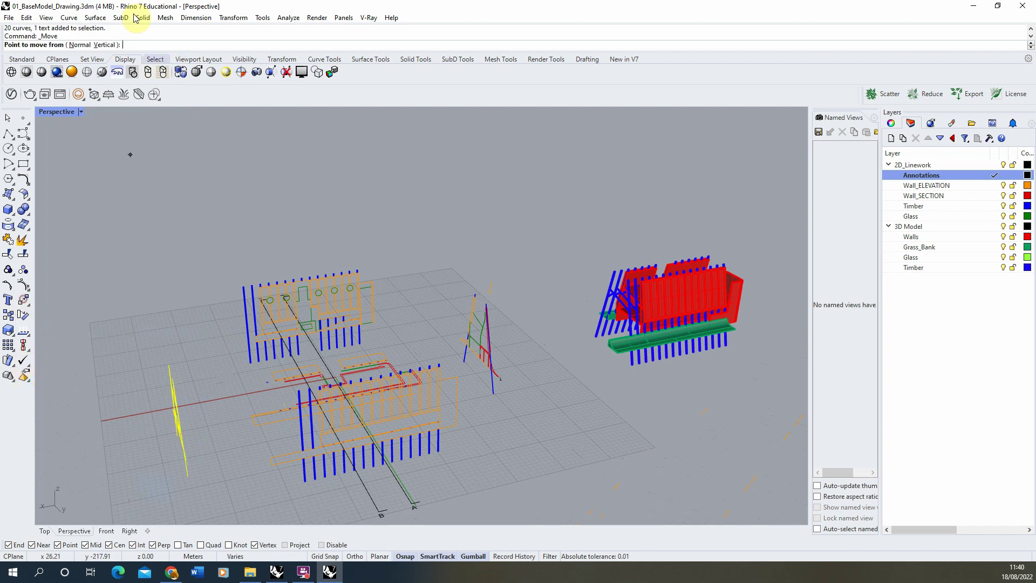
{"action": "left_click", "coordinate": [105, 44]}
{"action": "scroll", "coordinate": [203, 273], "scroll_direction": "down", "scroll_amount": 3}
{"action": "scroll", "coordinate": [210, 318], "scroll_direction": "up", "scroll_amount": 4}
{"action": "scroll", "coordinate": [212, 421], "scroll_direction": "up", "scroll_amount": 2}
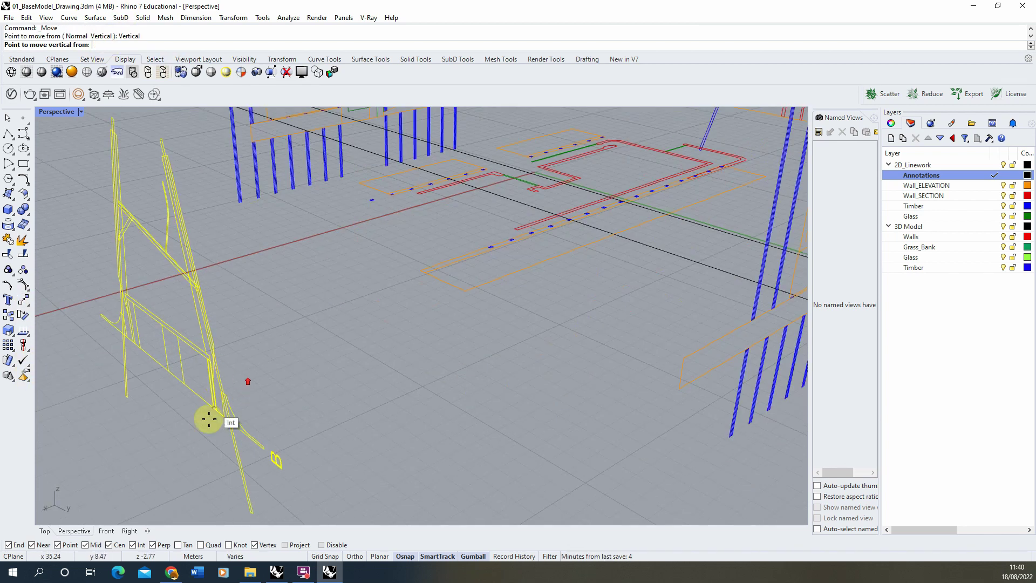
{"action": "scroll", "coordinate": [212, 416], "scroll_direction": "up", "scroll_amount": 2}
{"action": "left_click", "coordinate": [215, 398]}
{"action": "scroll", "coordinate": [225, 393], "scroll_direction": "down", "scroll_amount": 5}
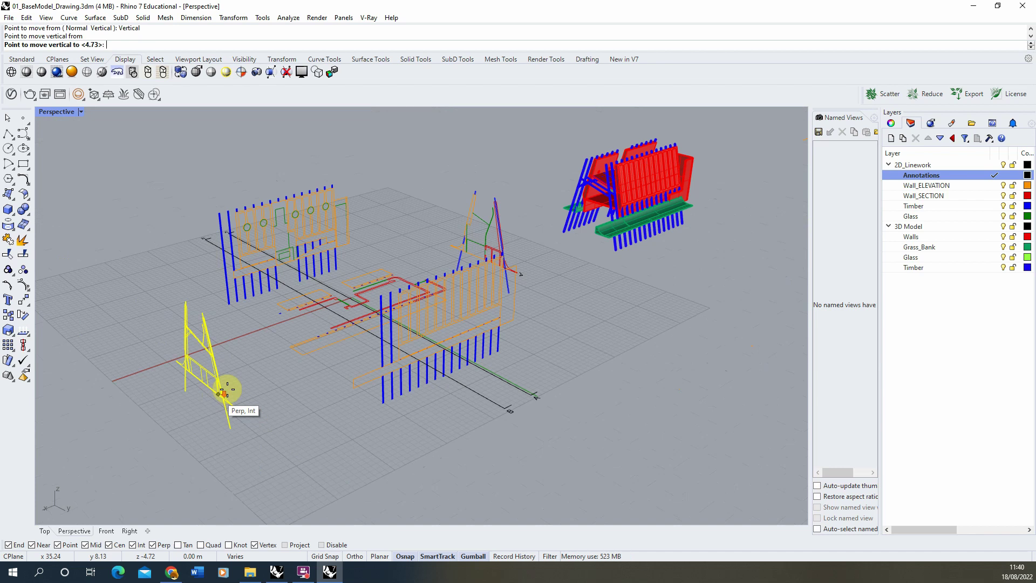
{"action": "left_click", "coordinate": [301, 355]}
{"action": "scroll", "coordinate": [310, 375], "scroll_direction": "down", "scroll_amount": 5}
{"action": "right_click_drag", "start_coordinate": [263, 330], "coordinate": [495, 359]}
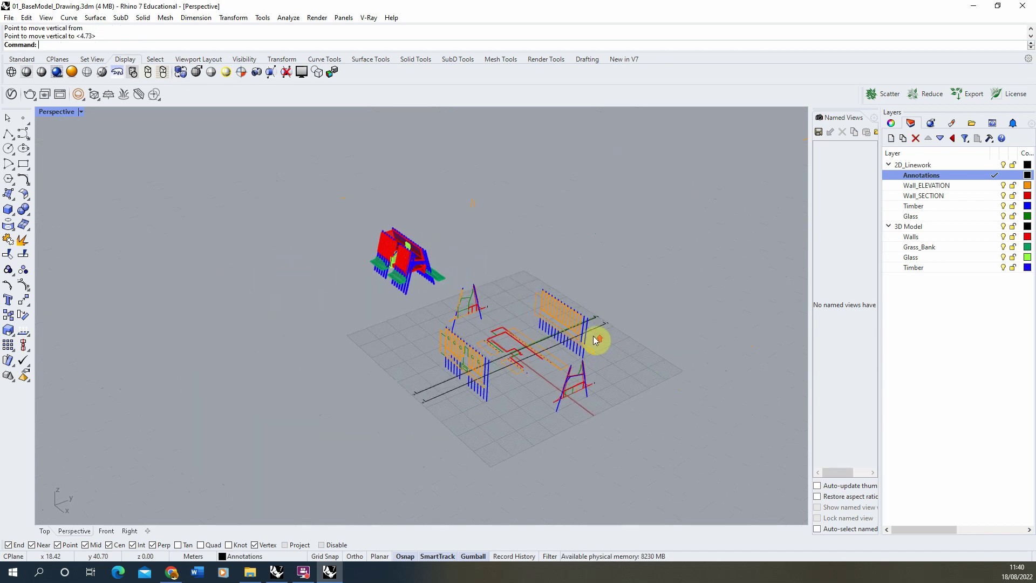
{"action": "scroll", "coordinate": [577, 327], "scroll_direction": "up", "scroll_amount": 4}
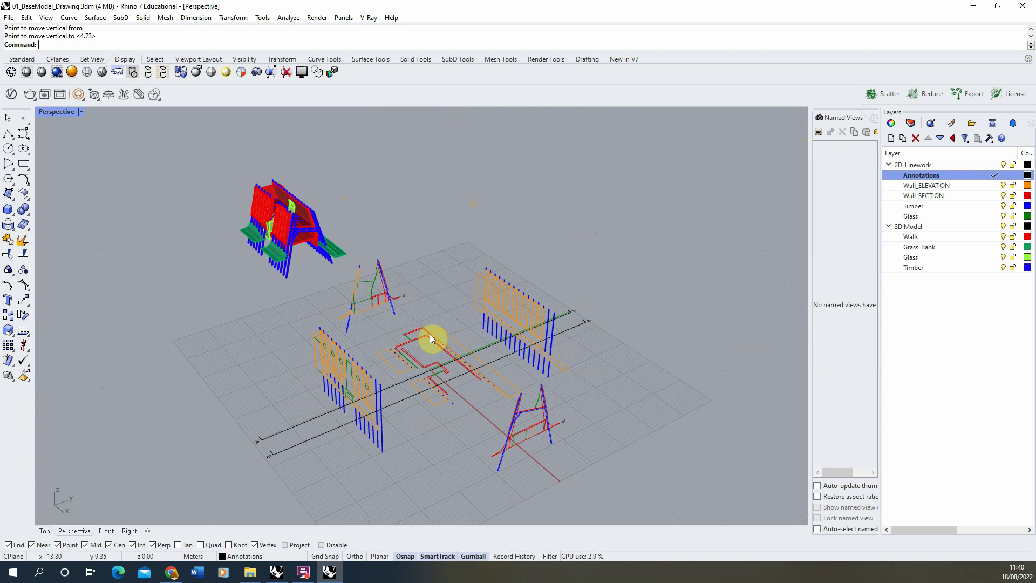
{"action": "scroll", "coordinate": [448, 328], "scroll_direction": "up", "scroll_amount": 3}
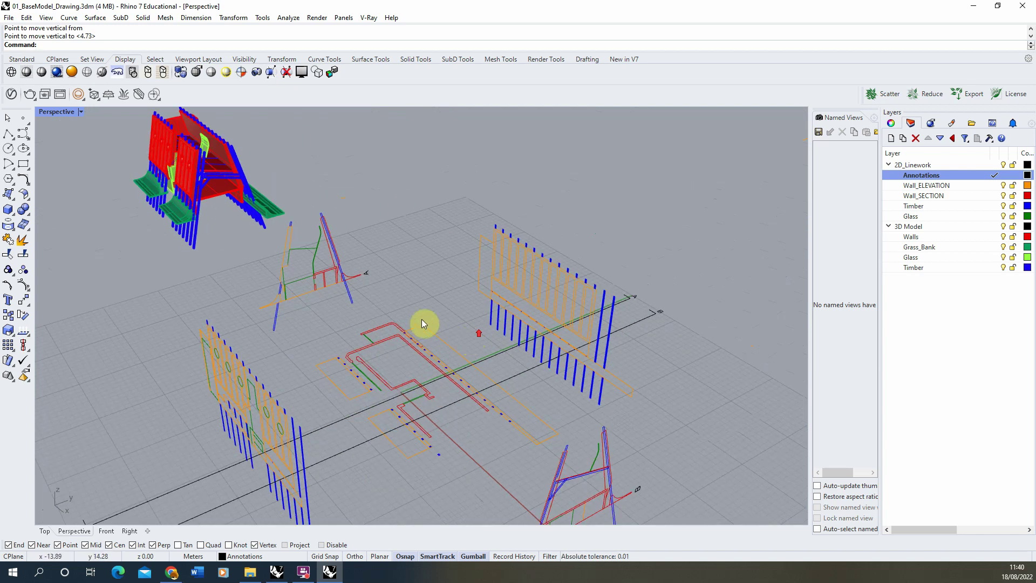
{"action": "scroll", "coordinate": [422, 324], "scroll_direction": "down", "scroll_amount": 2}
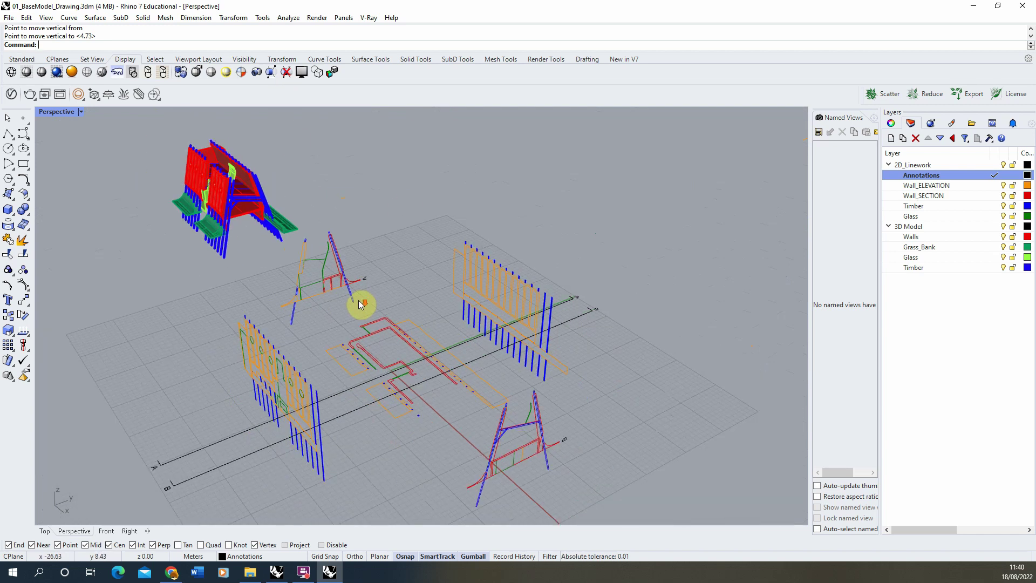
Compare the floor plan's closed wall outlines with the matching lower wall of the finished 3D model, focusing the view on that wall
{"action": "left_click", "coordinate": [374, 360]}
{"action": "scroll", "coordinate": [375, 331], "scroll_direction": "up", "scroll_amount": 2}
{"action": "left_click", "coordinate": [391, 342]}
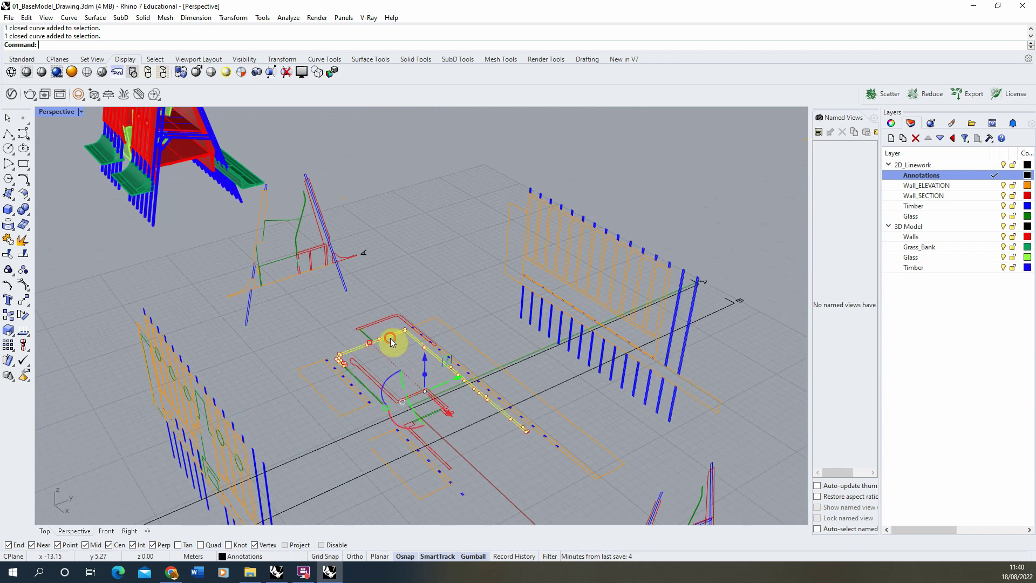
{"action": "left_click", "coordinate": [384, 319]}
{"action": "left_click", "coordinate": [437, 289]}
{"action": "scroll", "coordinate": [435, 340], "scroll_direction": "down", "scroll_amount": 4}
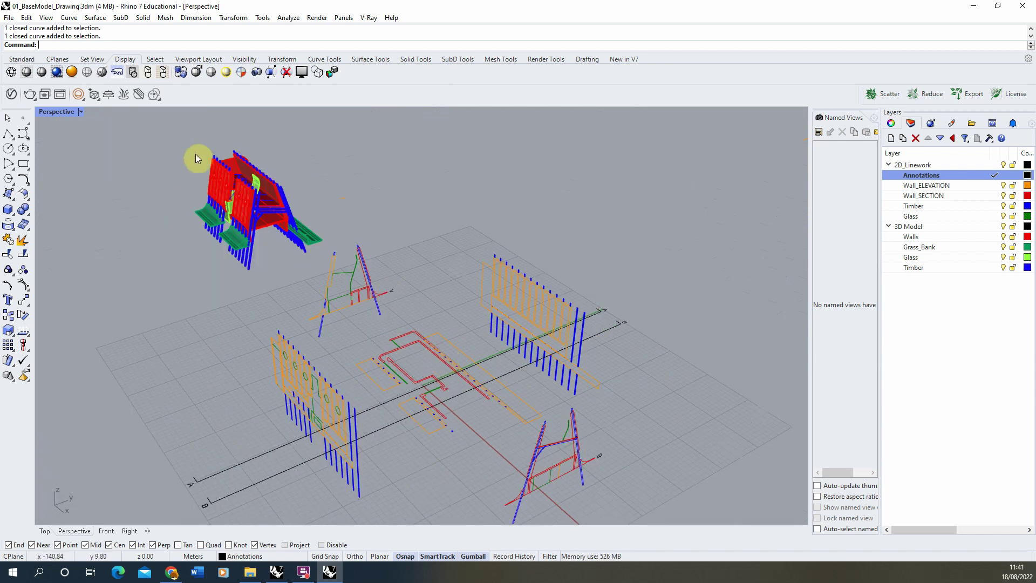
{"action": "scroll", "coordinate": [242, 213], "scroll_direction": "up", "scroll_amount": 2}
{"action": "left_click", "coordinate": [304, 235]}
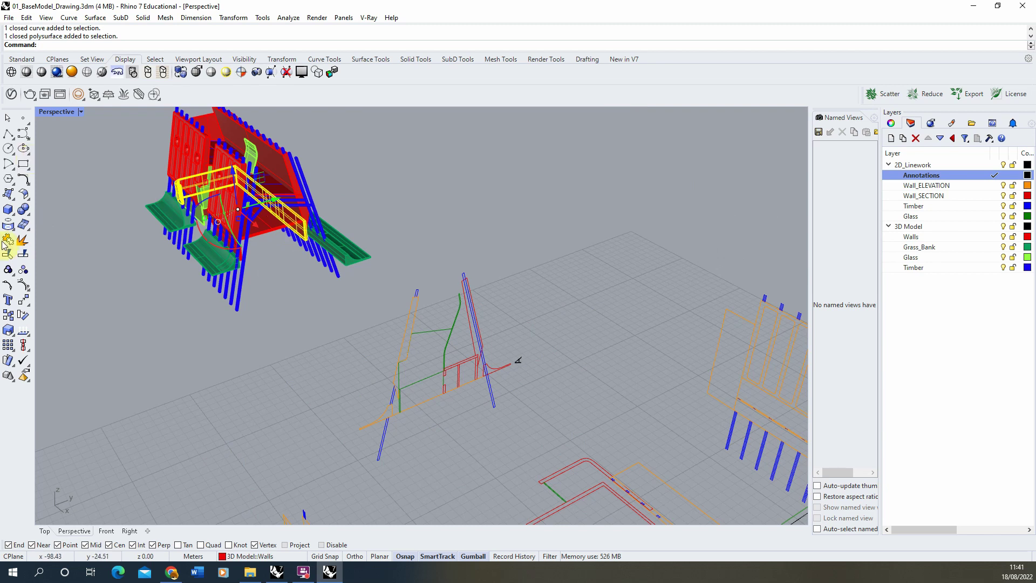
{"action": "left_click", "coordinate": [22, 59]}
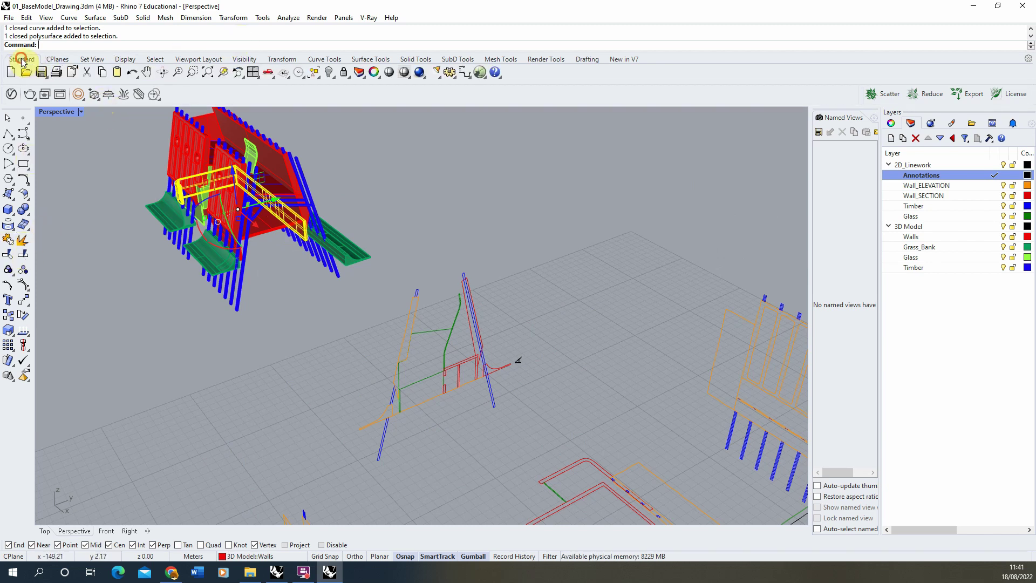
{"action": "left_click", "coordinate": [222, 74]}
Examine the finished model's lower walls from underneath, picking out each wall piece, and relate them to the floor plan
{"action": "scroll", "coordinate": [290, 183], "scroll_direction": "down", "scroll_amount": 8}
{"action": "right_click_drag", "start_coordinate": [283, 275], "coordinate": [245, 144]}
{"action": "left_click", "coordinate": [532, 264]}
{"action": "scroll", "coordinate": [269, 356], "scroll_direction": "up", "scroll_amount": 5}
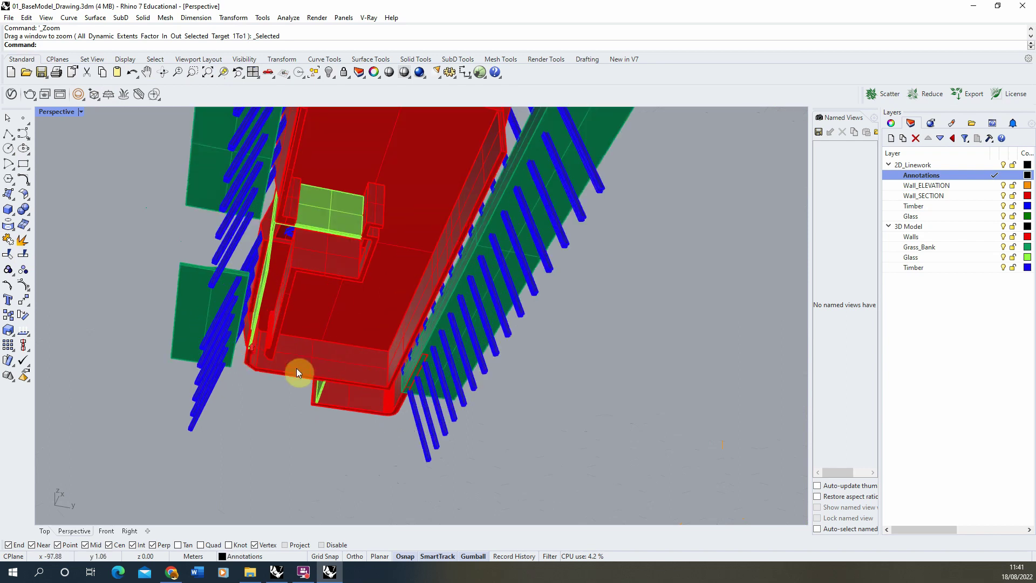
{"action": "left_click", "coordinate": [294, 367]}
{"action": "left_click", "coordinate": [276, 308]}
{"action": "left_click", "coordinate": [289, 205]}
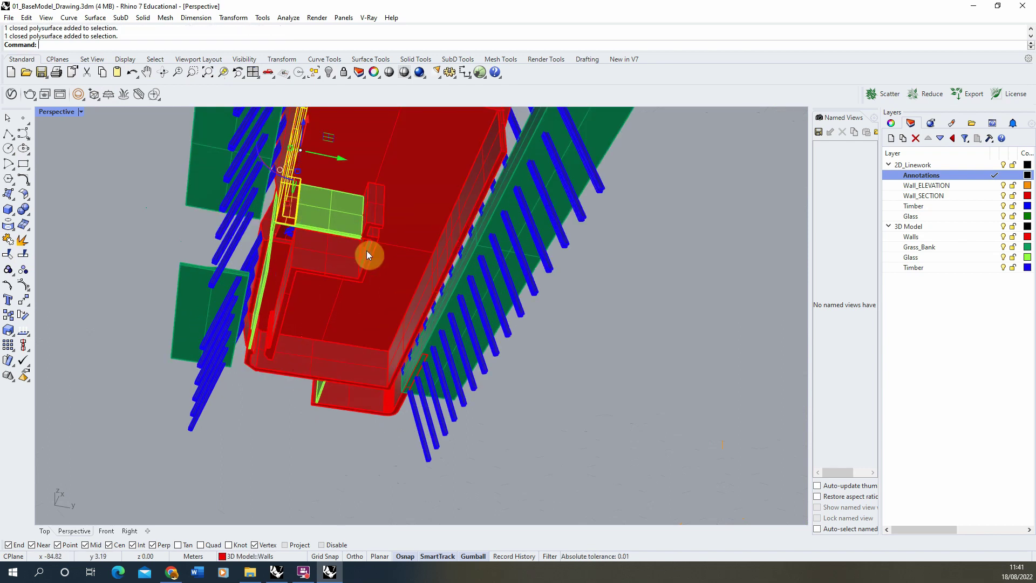
{"action": "right_click_drag", "start_coordinate": [367, 251], "coordinate": [368, 341]}
{"action": "scroll", "coordinate": [380, 319], "scroll_direction": "down", "scroll_amount": 5}
{"action": "right_click_drag", "start_coordinate": [383, 306], "coordinate": [428, 459]}
{"action": "left_click", "coordinate": [435, 381]}
{"action": "scroll", "coordinate": [197, 262], "scroll_direction": "down", "scroll_amount": 6}
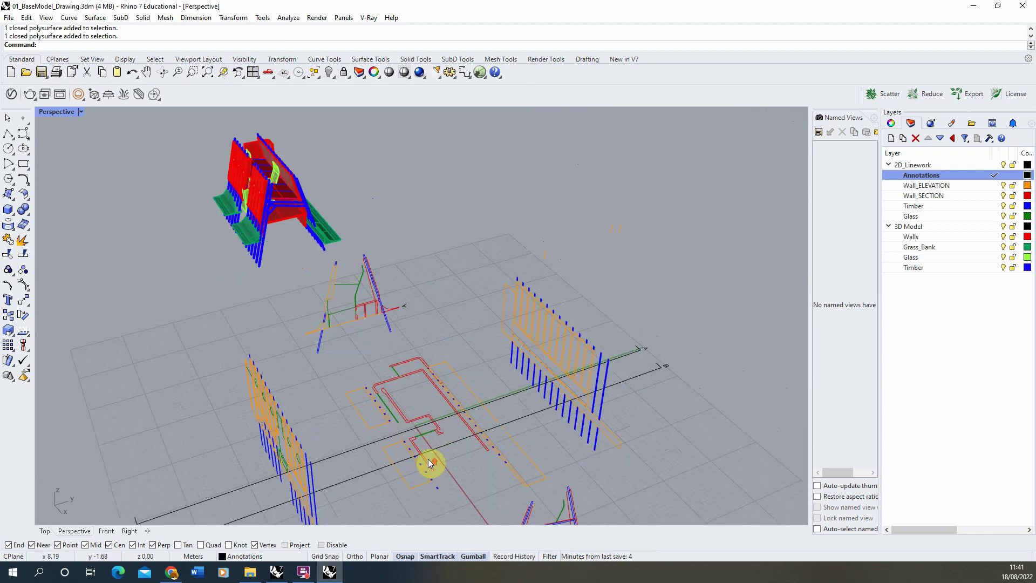
Pick out each closed wall outline on the floor plan to review which curves form the lower walls
{"action": "scroll", "coordinate": [430, 463], "scroll_direction": "up", "scroll_amount": 3}
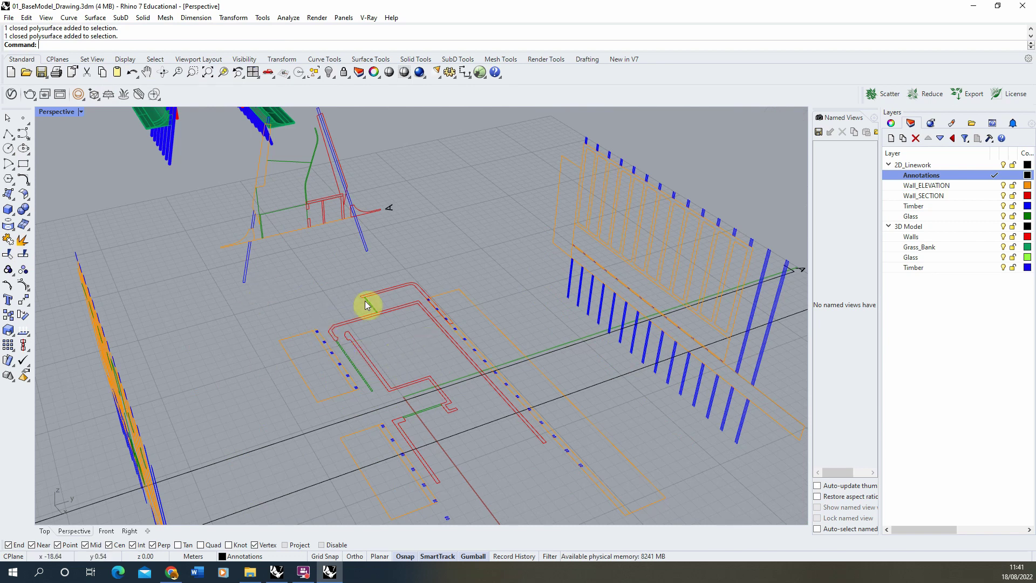
{"action": "left_click", "coordinate": [11, 216]}
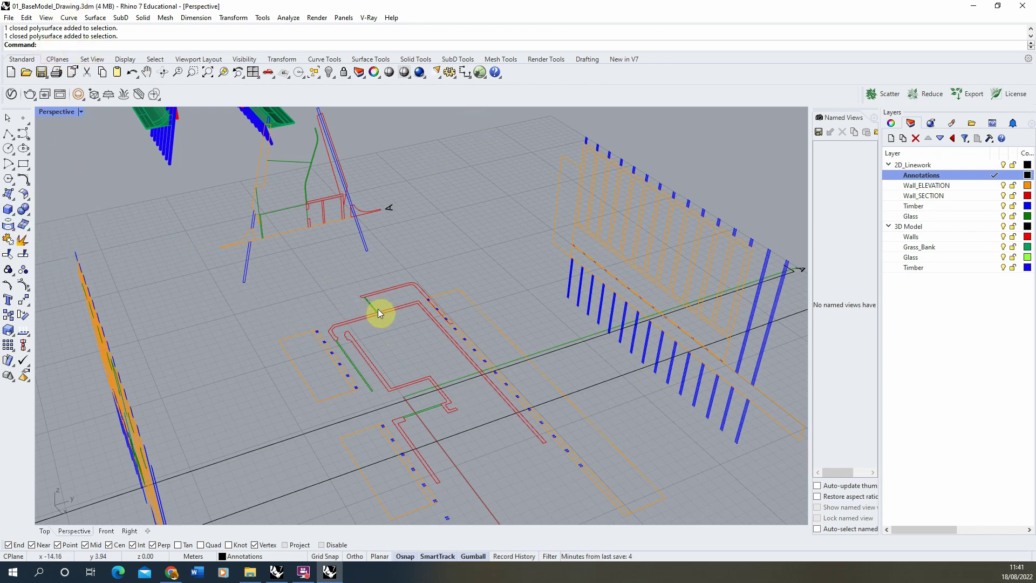
{"action": "left_click", "coordinate": [394, 312]}
{"action": "left_click", "coordinate": [390, 289]}
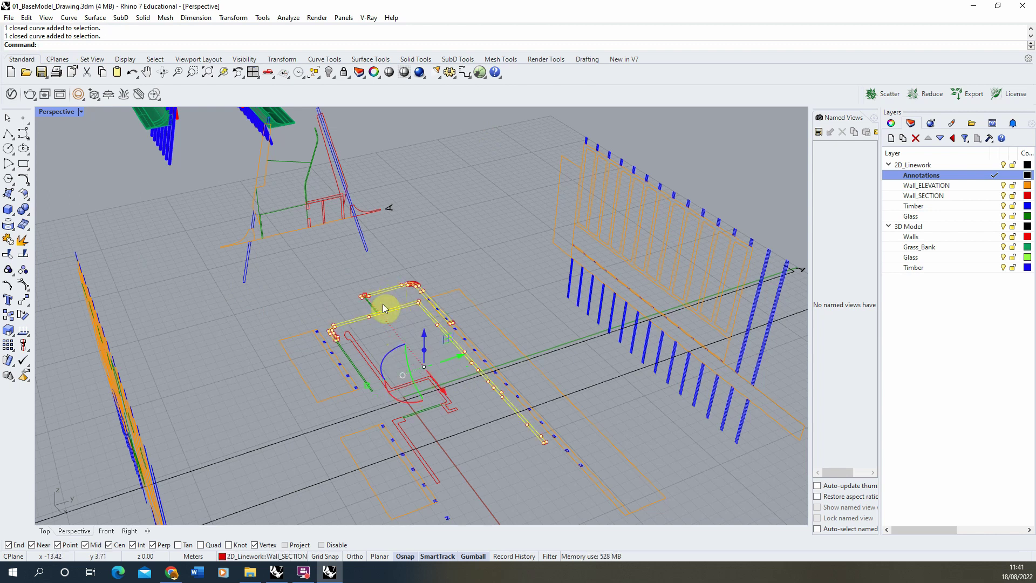
{"action": "left_click", "coordinate": [360, 347]}
{"action": "left_click", "coordinate": [413, 447]}
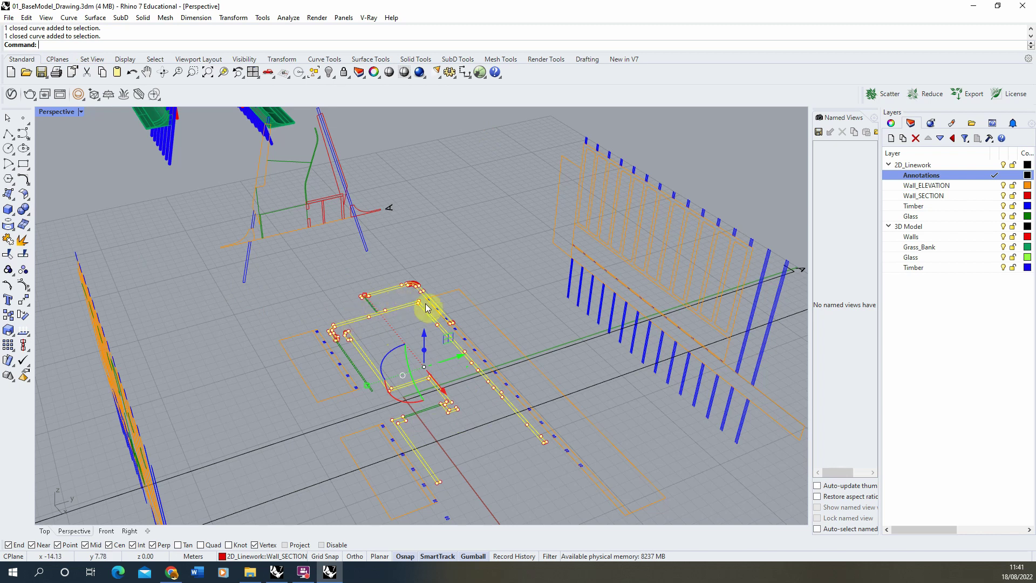
{"action": "left_click", "coordinate": [307, 284]}
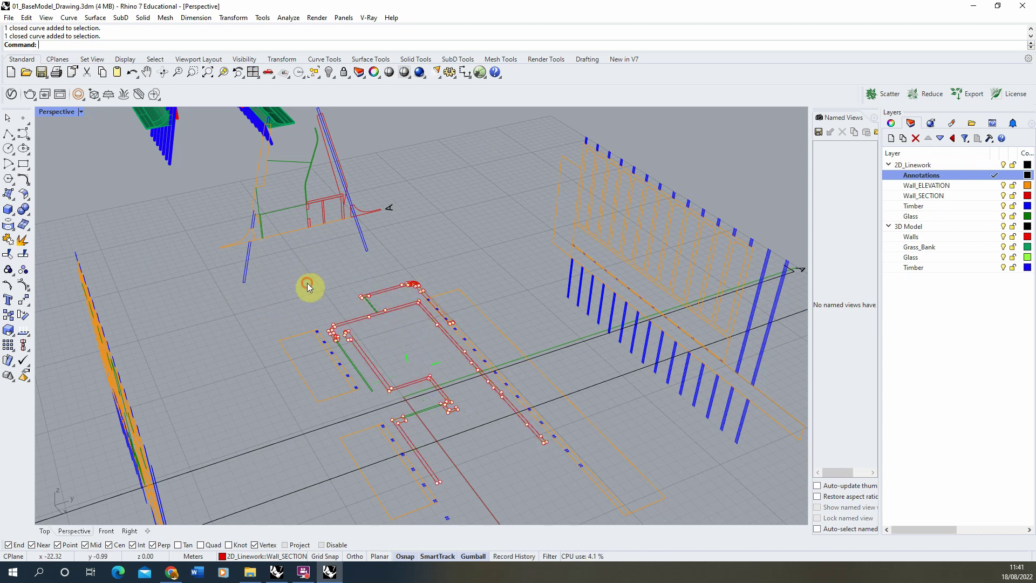
Draw a closed four-sided sample polyline beside the floor plan and delete it
{"action": "left_click", "coordinate": [9, 135]}
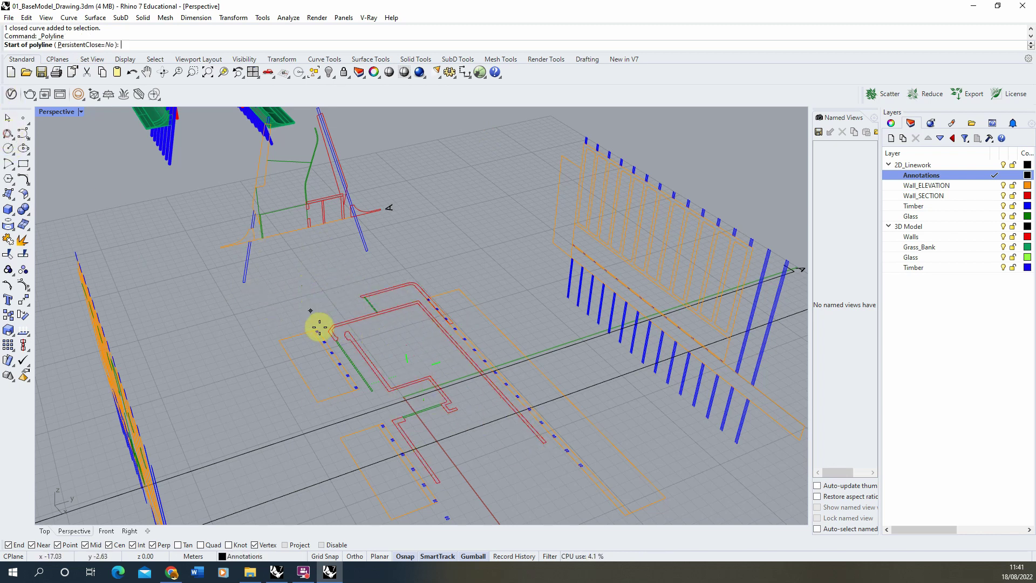
{"action": "scroll", "coordinate": [317, 326], "scroll_direction": "up", "scroll_amount": 5}
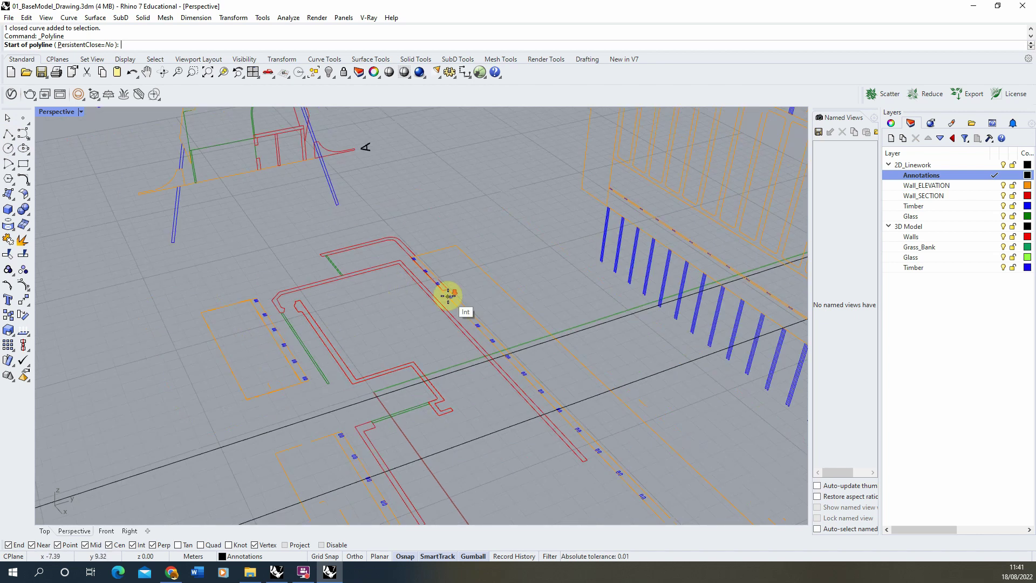
{"action": "scroll", "coordinate": [435, 282], "scroll_direction": "down", "scroll_amount": 3}
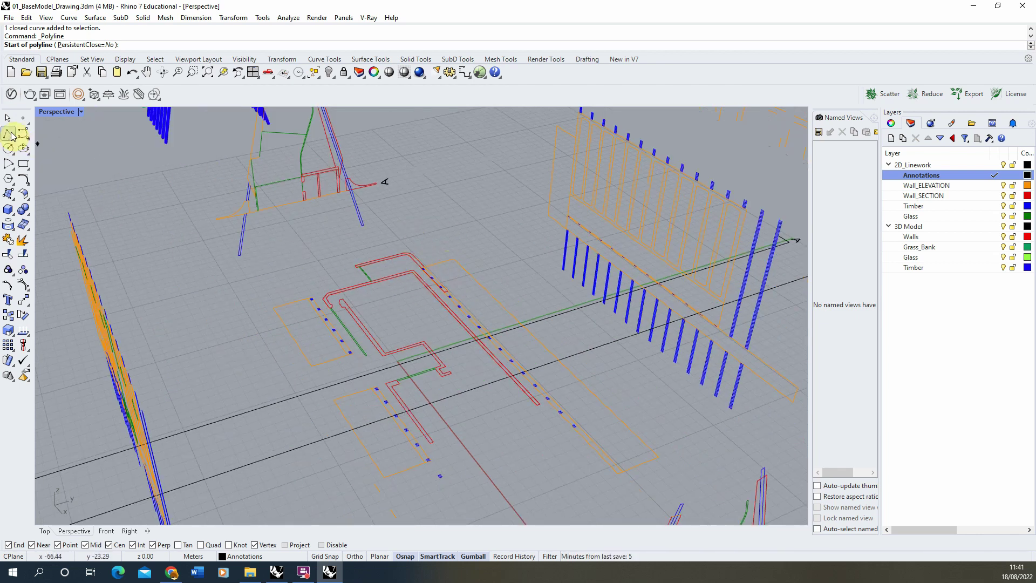
{"action": "left_click", "coordinate": [181, 304]}
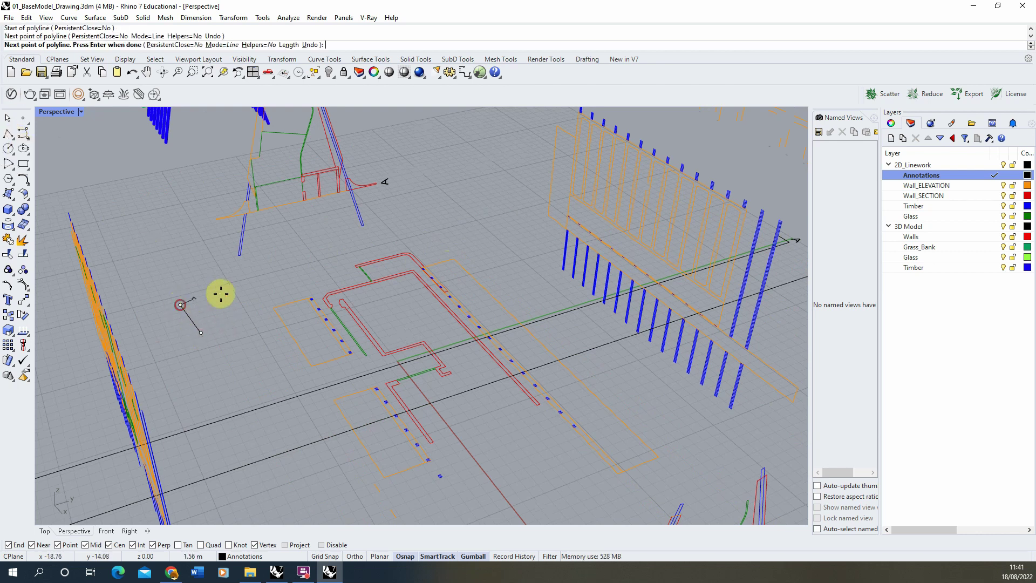
{"action": "left_click", "coordinate": [222, 294]}
{"action": "left_click", "coordinate": [240, 322]}
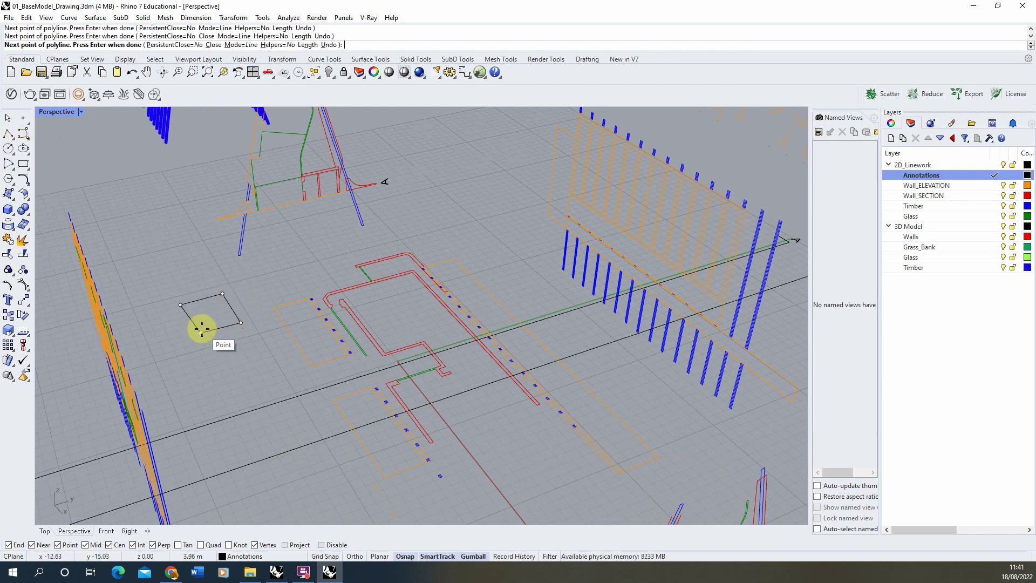
{"action": "left_click", "coordinate": [202, 332]}
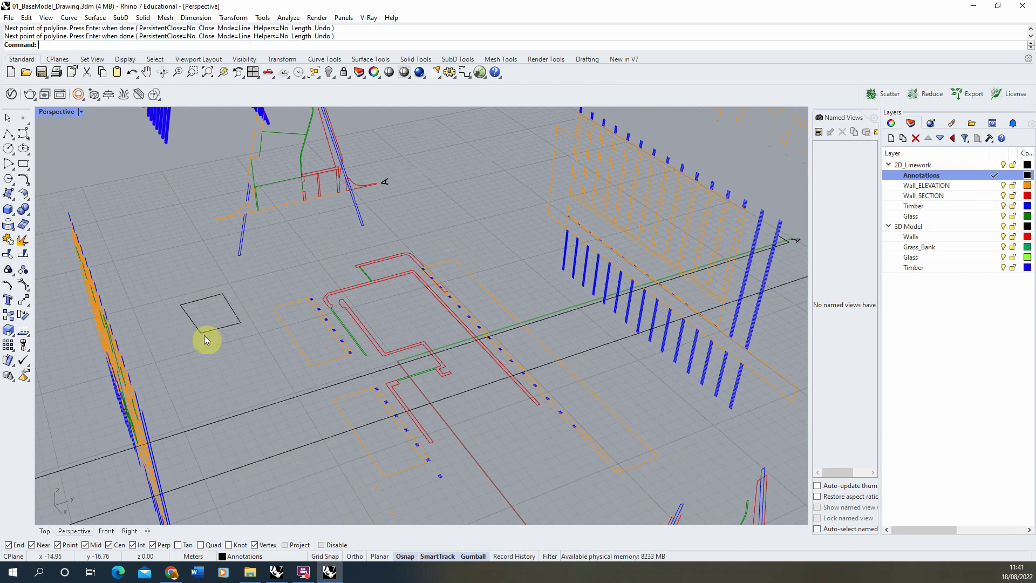
{"action": "left_click", "coordinate": [205, 299]}
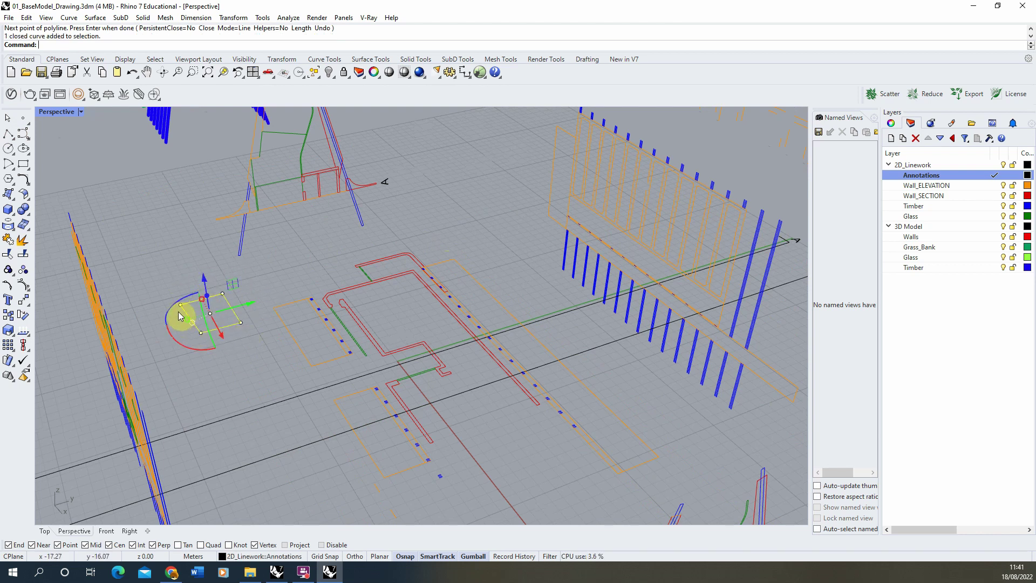
{"action": "key", "text": "Delete"}
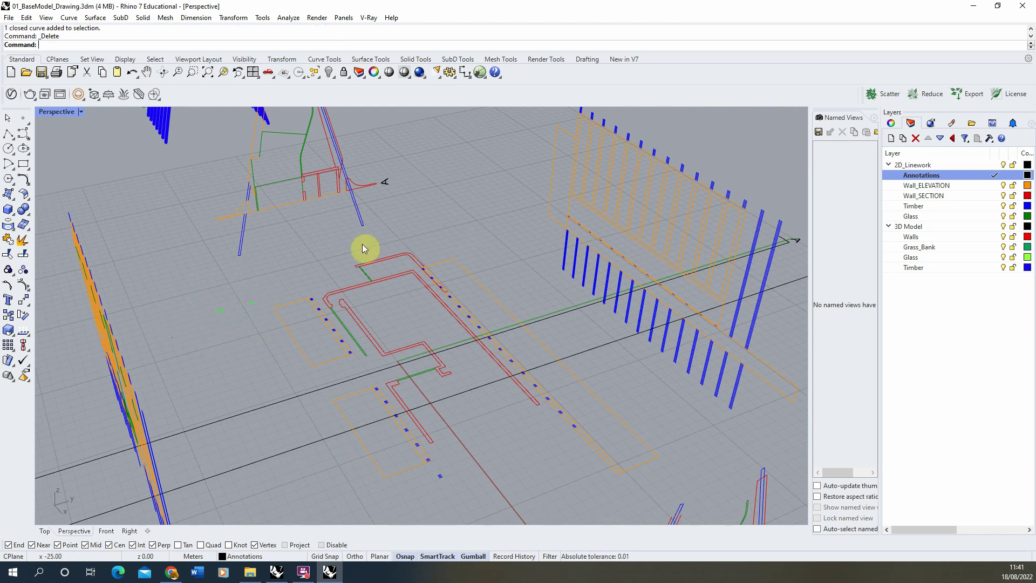
Extrude the floor plan's four closed wall outlines upward as solids by about 3.17 m, matching the lower wall corner in section B
{"action": "scroll", "coordinate": [364, 246], "scroll_direction": "up", "scroll_amount": 3}
{"action": "left_click", "coordinate": [402, 282]}
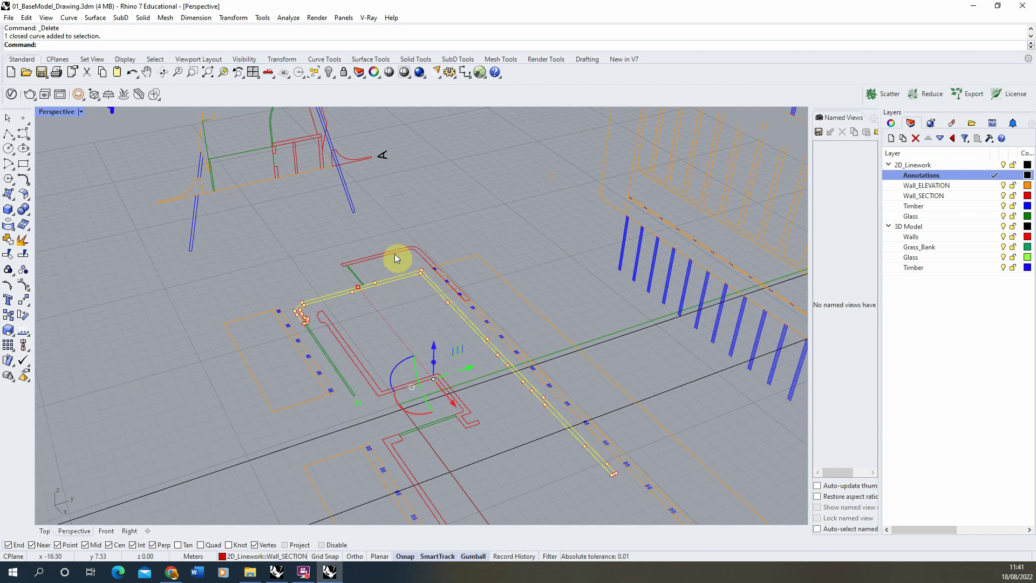
{"action": "left_click", "coordinate": [399, 254]}
{"action": "left_click", "coordinate": [336, 327]}
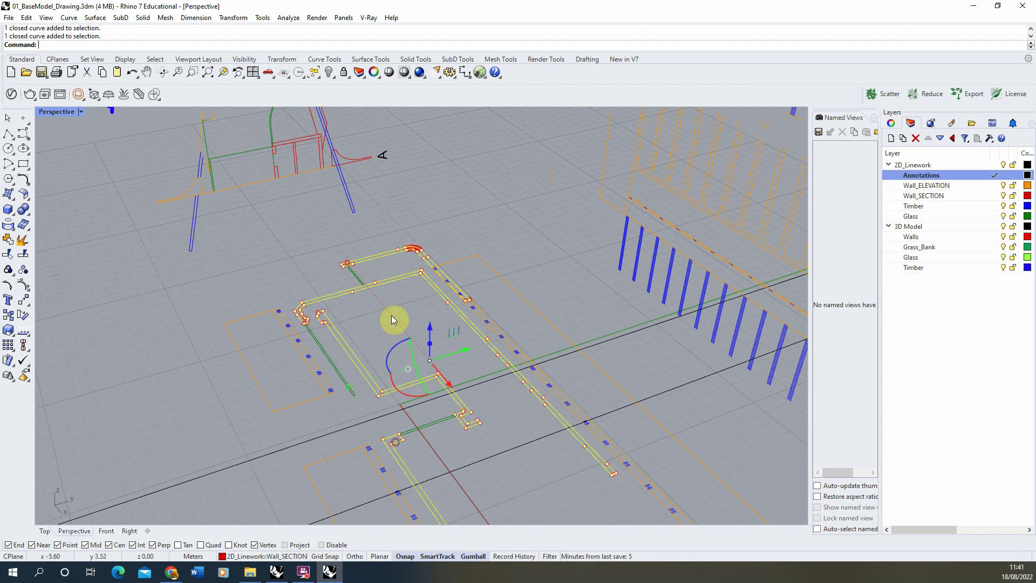
{"action": "scroll", "coordinate": [393, 321], "scroll_direction": "down", "scroll_amount": 4}
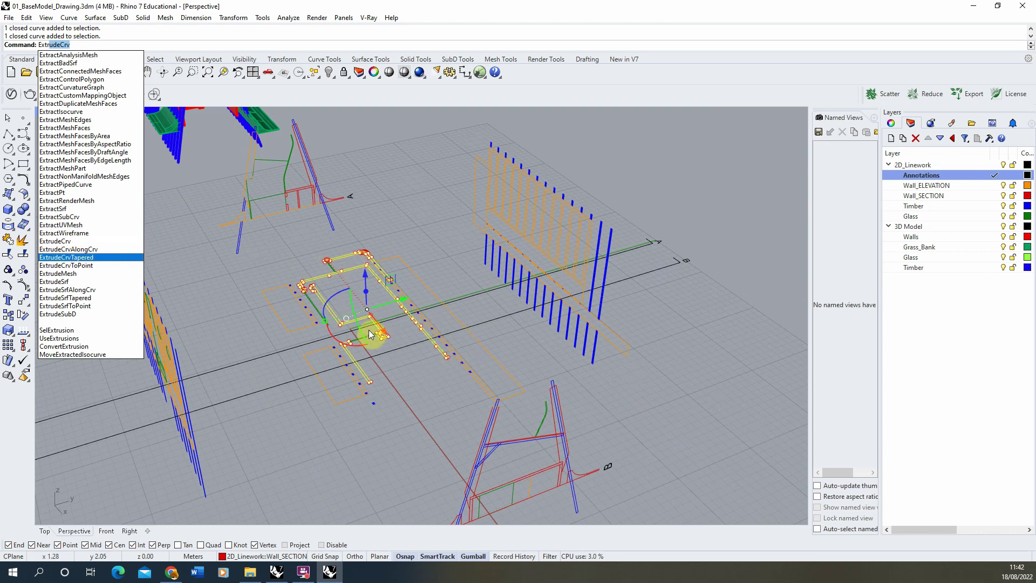
{"action": "left_click", "coordinate": [67, 244]}
{"action": "scroll", "coordinate": [378, 270], "scroll_direction": "up", "scroll_amount": 5}
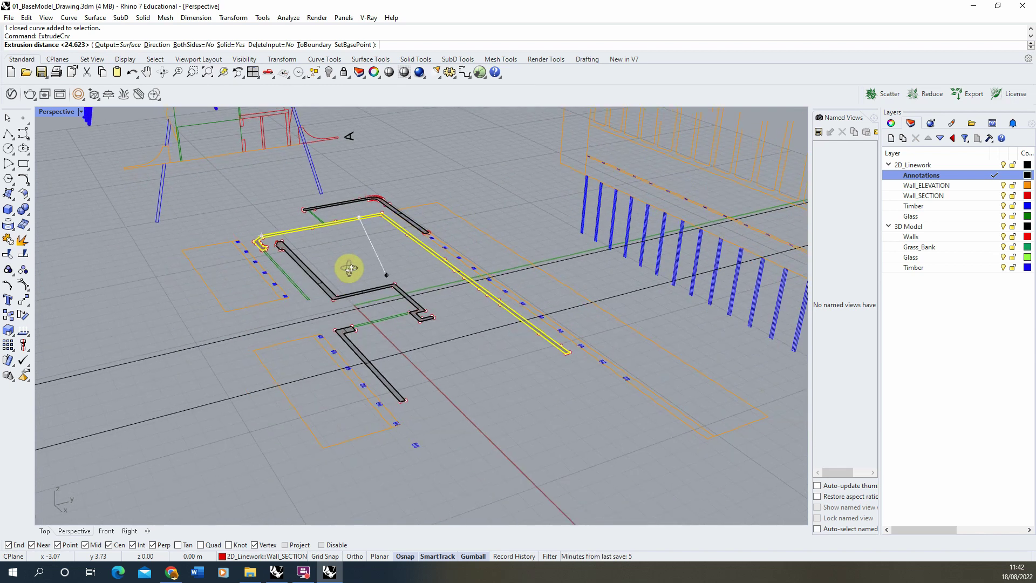
{"action": "scroll", "coordinate": [349, 268], "scroll_direction": "down", "scroll_amount": 3}
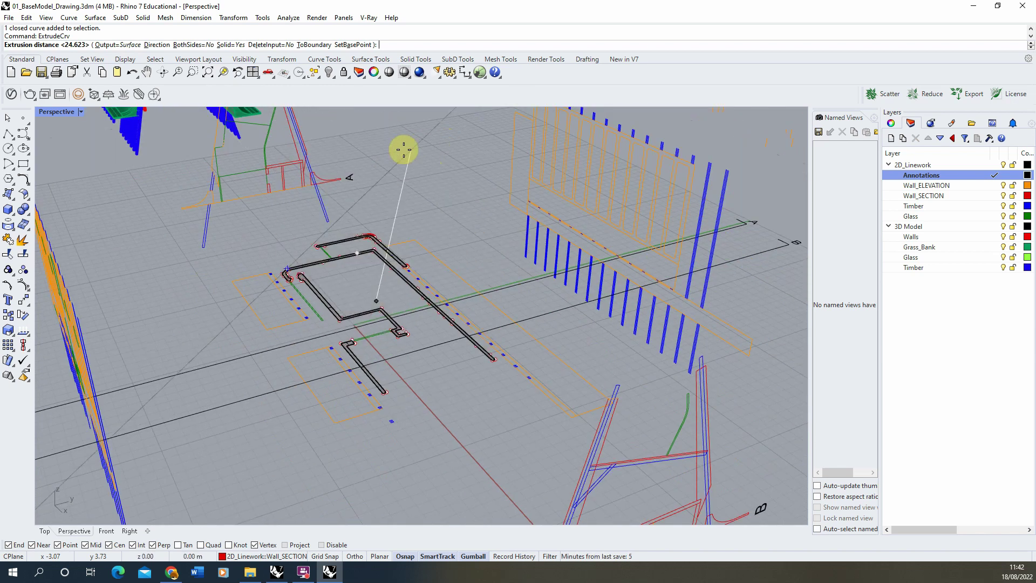
{"action": "scroll", "coordinate": [324, 156], "scroll_direction": "down", "scroll_amount": 5}
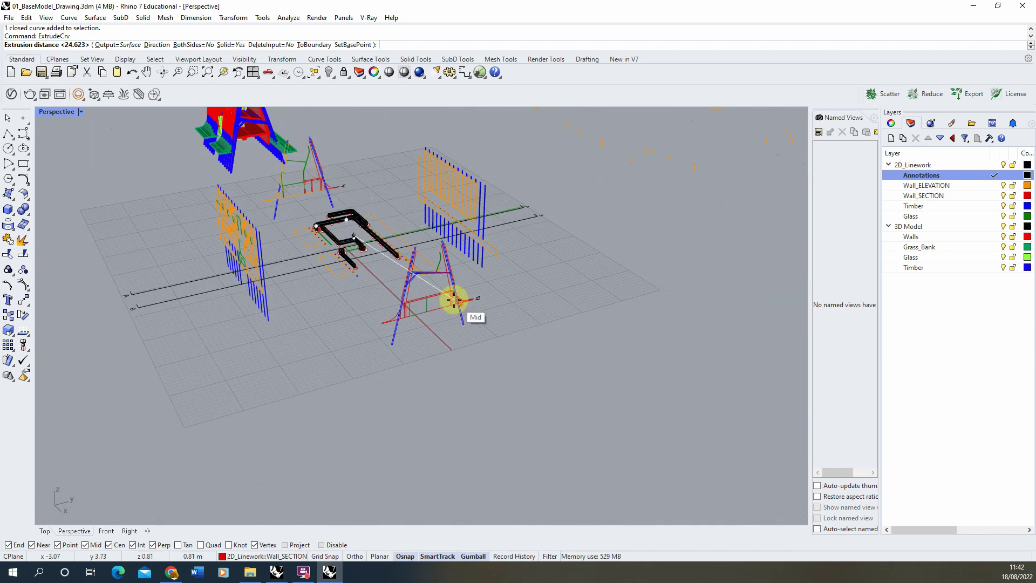
{"action": "scroll", "coordinate": [454, 300], "scroll_direction": "up", "scroll_amount": 5}
{"action": "scroll", "coordinate": [439, 290], "scroll_direction": "down", "scroll_amount": 3}
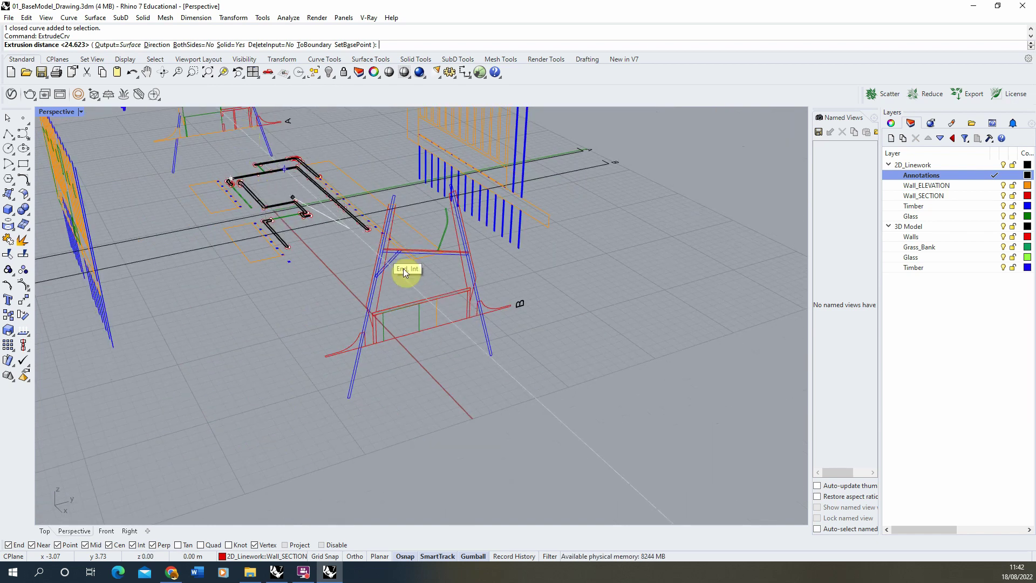
{"action": "scroll", "coordinate": [461, 300], "scroll_direction": "up", "scroll_amount": 5}
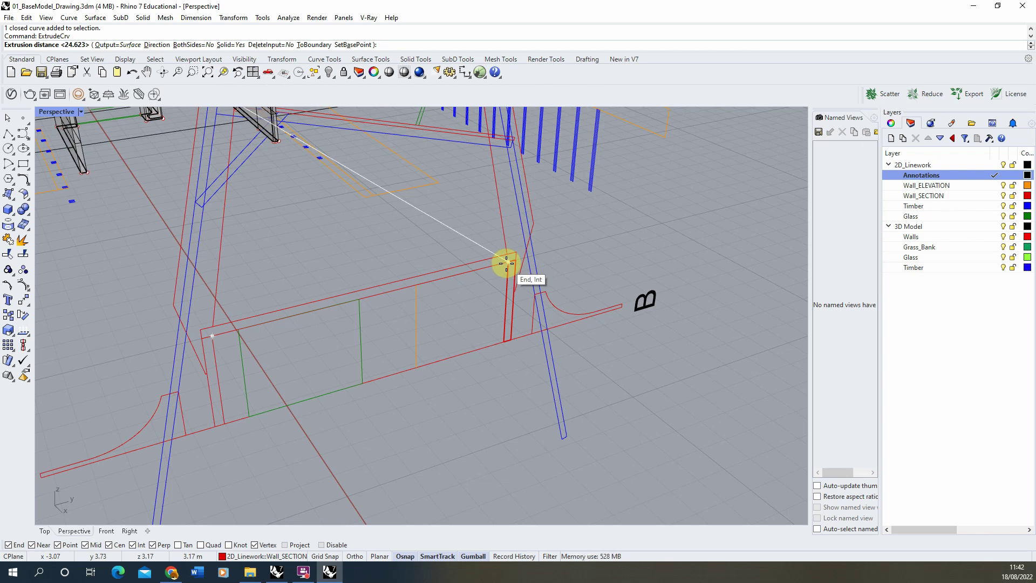
{"action": "left_click", "coordinate": [506, 264]}
Inspect the extruded wall solids from several sides, checking the corners and wall tops around the doorway
{"action": "scroll", "coordinate": [513, 376], "scroll_direction": "down", "scroll_amount": 5}
{"action": "scroll", "coordinate": [421, 251], "scroll_direction": "up", "scroll_amount": 8}
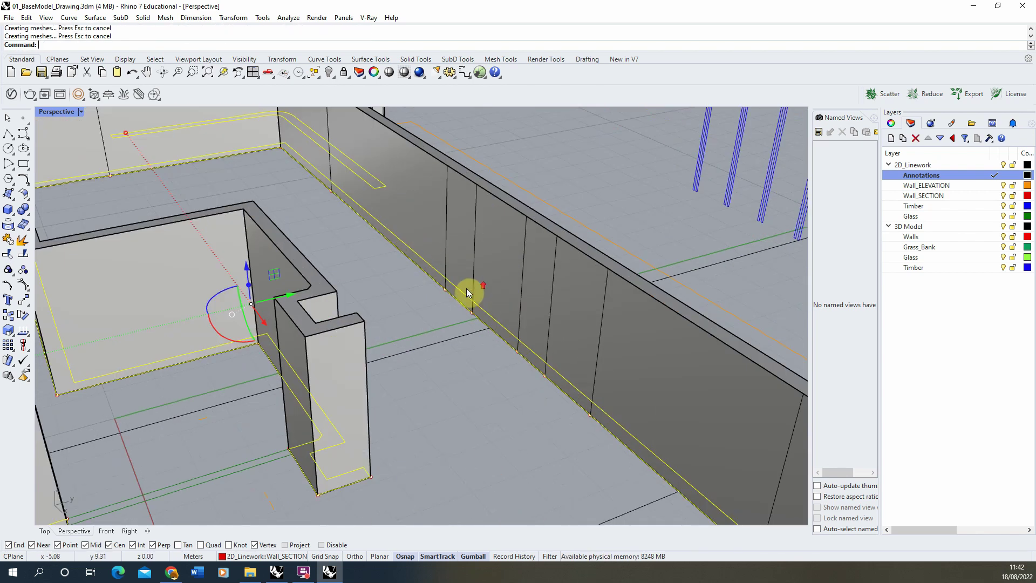
{"action": "scroll", "coordinate": [466, 288], "scroll_direction": "down", "scroll_amount": 5}
{"action": "mouse_move", "coordinate": [402, 293]}
{"action": "right_mouse_down"}
{"action": "mouse_move", "coordinate": [354, 277]}
{"action": "mouse_move", "coordinate": [412, 297]}
{"action": "right_mouse_up"}
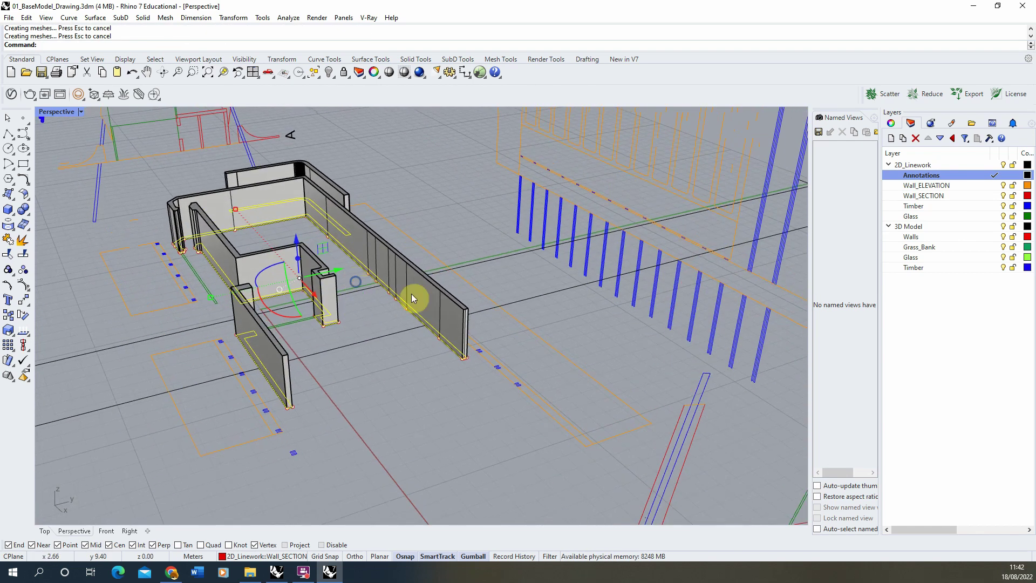
{"action": "left_click", "coordinate": [407, 410]}
{"action": "scroll", "coordinate": [447, 382], "scroll_direction": "down", "scroll_amount": 3}
{"action": "scroll", "coordinate": [363, 313], "scroll_direction": "up", "scroll_amount": 14}
{"action": "scroll", "coordinate": [369, 310], "scroll_direction": "down", "scroll_amount": 3}
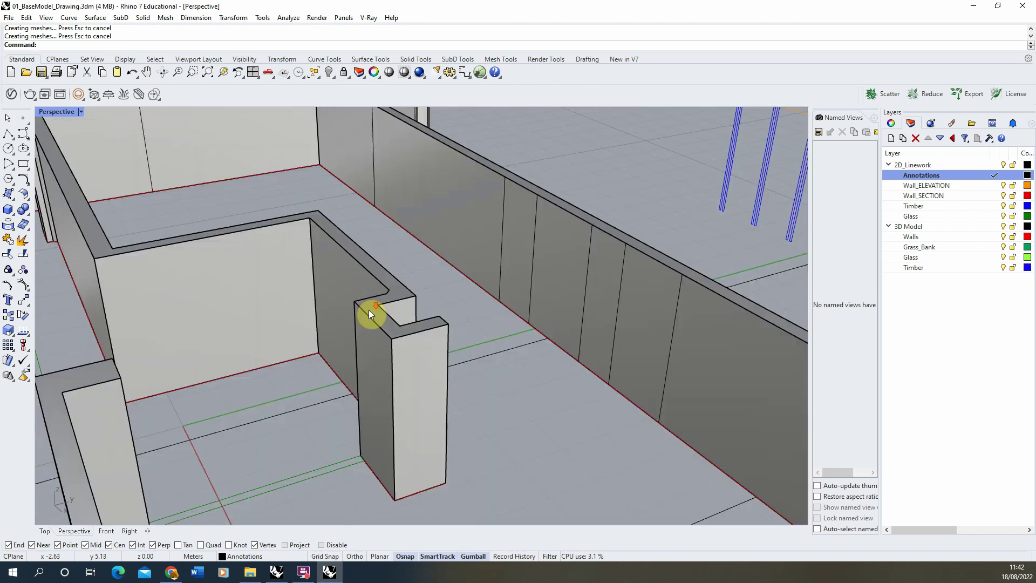
{"action": "left_click", "coordinate": [372, 306]}
{"action": "key", "text": "Escape"}
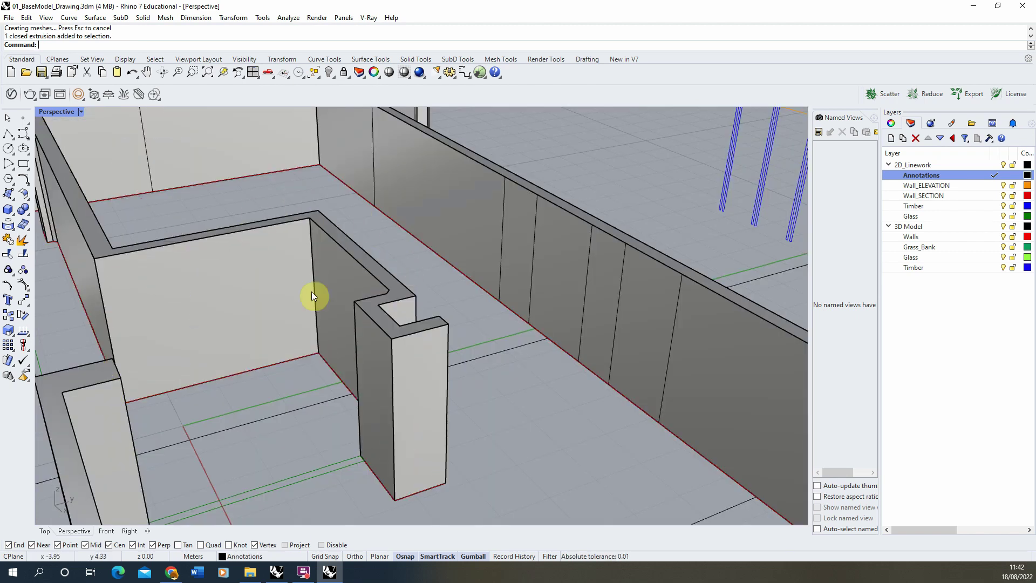
{"action": "scroll", "coordinate": [332, 248], "scroll_direction": "down", "scroll_amount": 5}
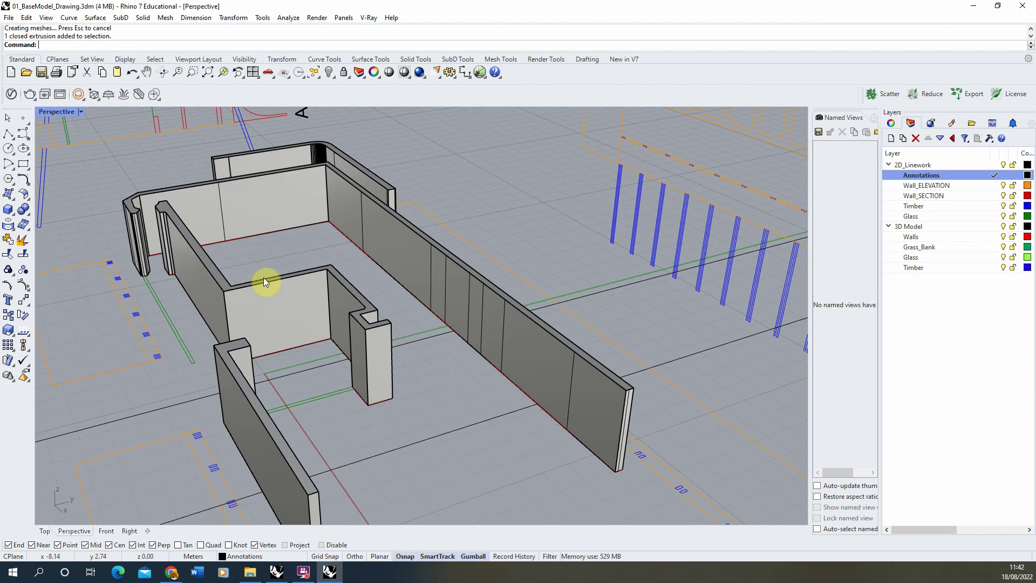
Undo the solid wall extrusion and re-extrude the four closed wall outlines with Solid=No up to the lower wall corner in section B
{"action": "key", "text": "ctrl+z"}
{"action": "left_click", "coordinate": [247, 422]}
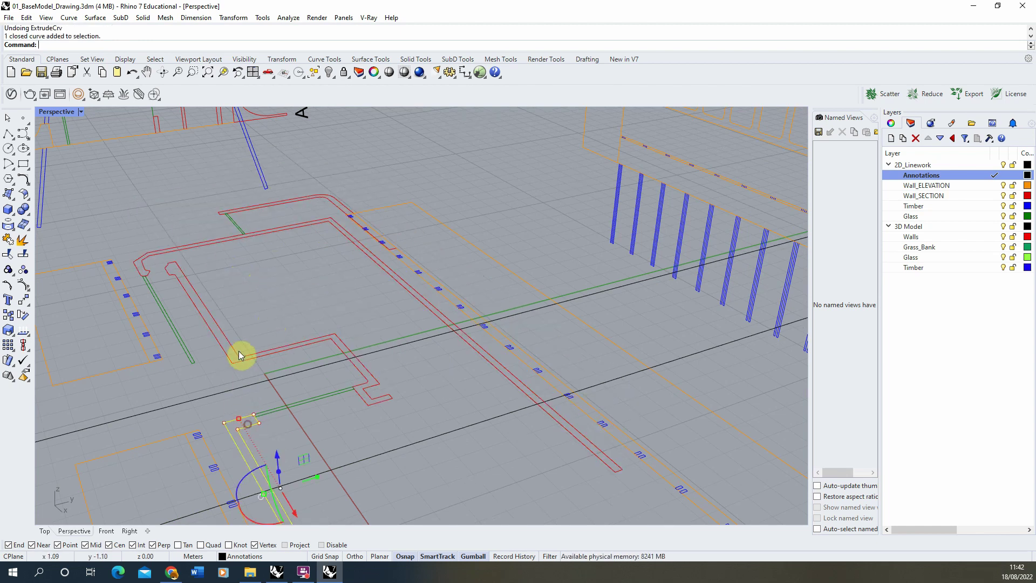
{"action": "left_click", "coordinate": [204, 242]}
{"action": "left_click", "coordinate": [244, 212]}
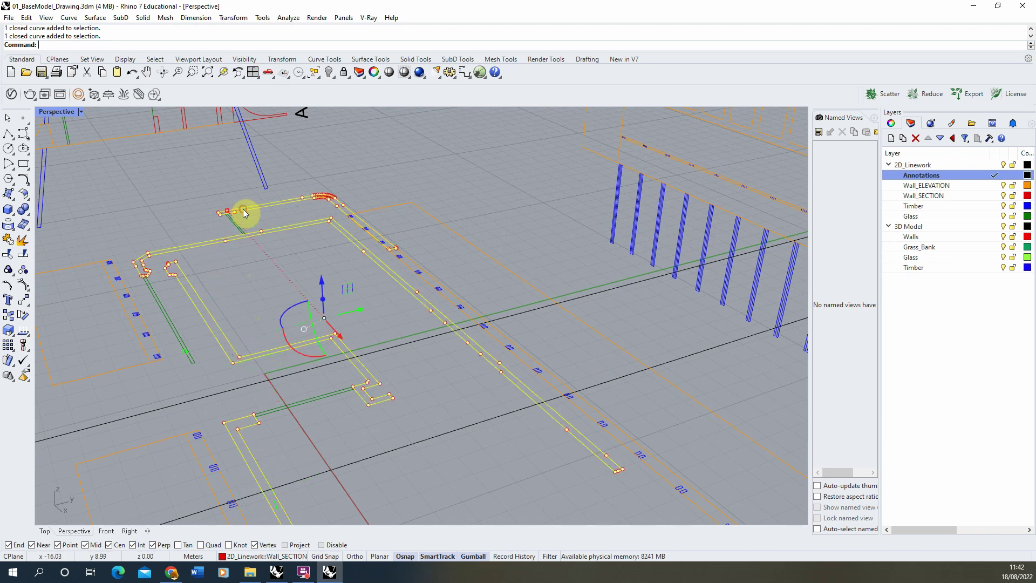
{"action": "type", "text": "ExtrudeCrv"}
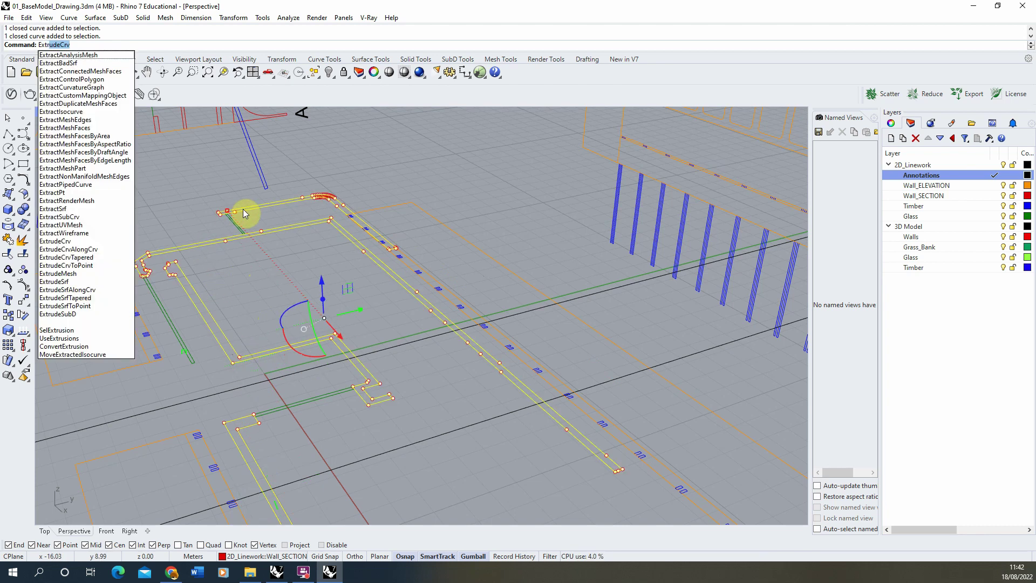
{"action": "key", "text": "Return"}
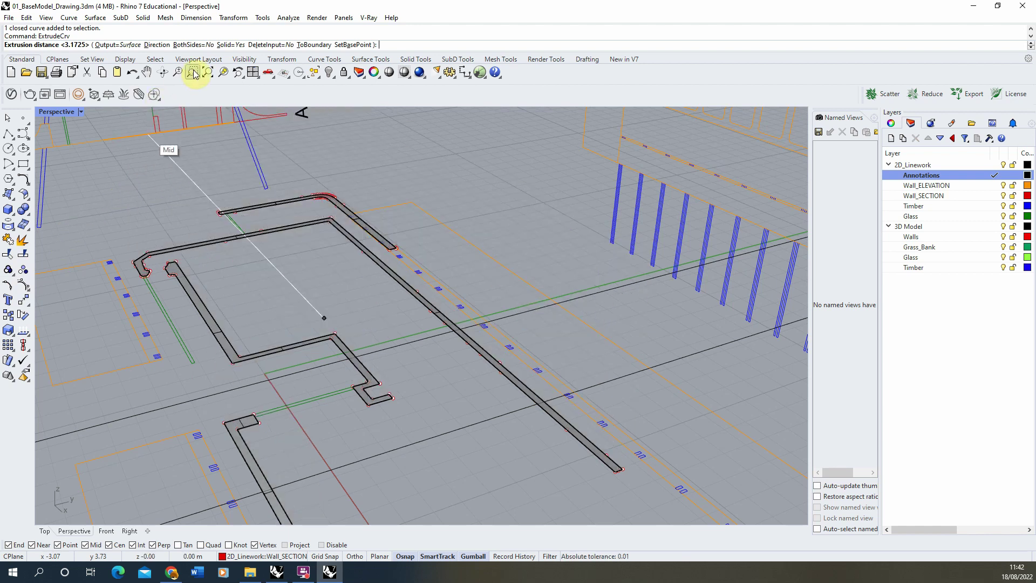
{"action": "left_click", "coordinate": [232, 45]}
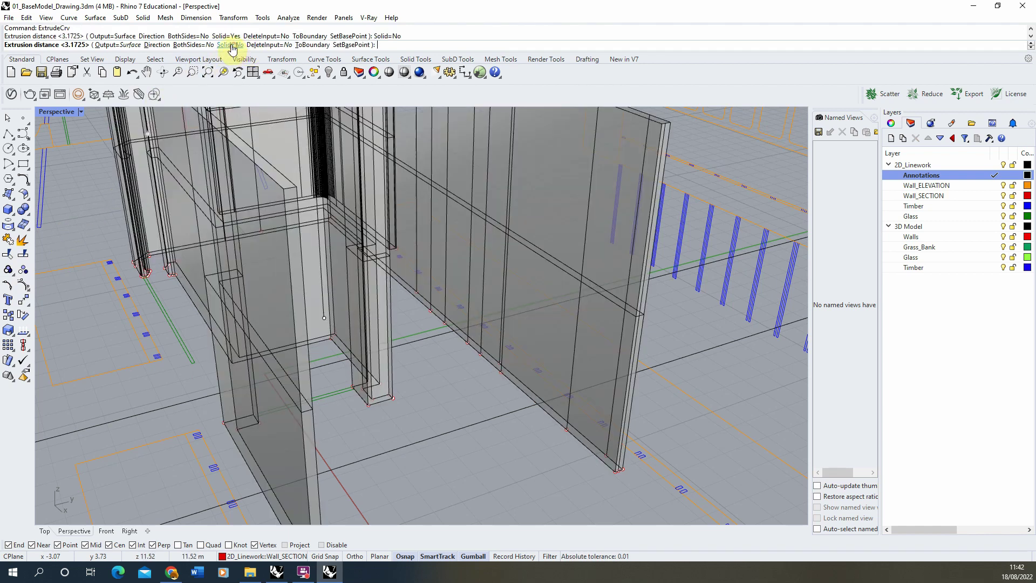
{"action": "scroll", "coordinate": [282, 217], "scroll_direction": "down", "scroll_amount": 9}
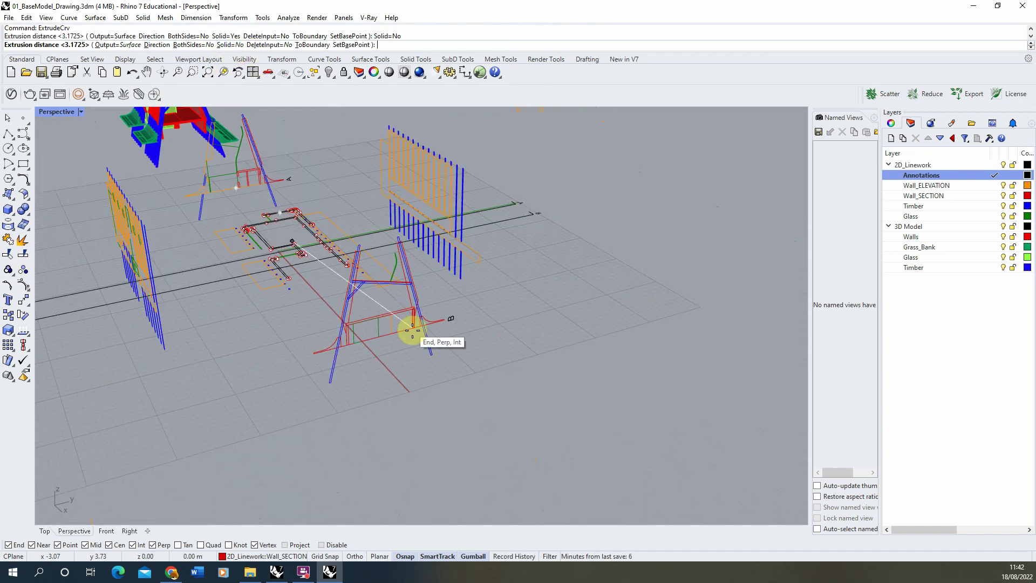
{"action": "scroll", "coordinate": [378, 324], "scroll_direction": "up", "scroll_amount": 4}
{"action": "left_click", "coordinate": [360, 321]}
Inspect the tops of the non-solid wall extrusions from above and around the doorway
{"action": "scroll", "coordinate": [360, 321], "scroll_direction": "down", "scroll_amount": 9}
{"action": "right_click_drag", "start_coordinate": [244, 225], "coordinate": [300, 353]}
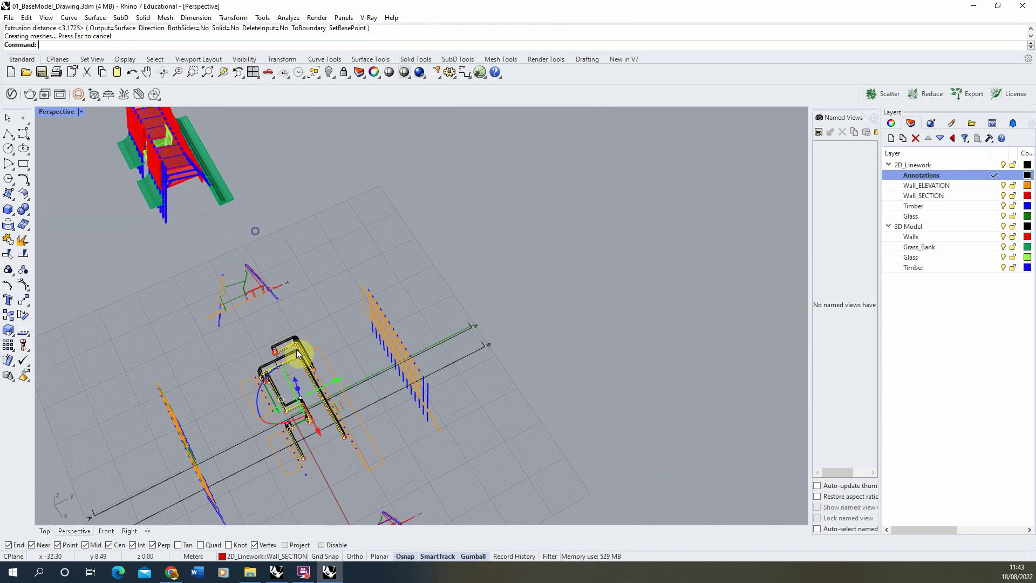
{"action": "left_click", "coordinate": [323, 443]}
{"action": "scroll", "coordinate": [324, 446], "scroll_direction": "down", "scroll_amount": 15}
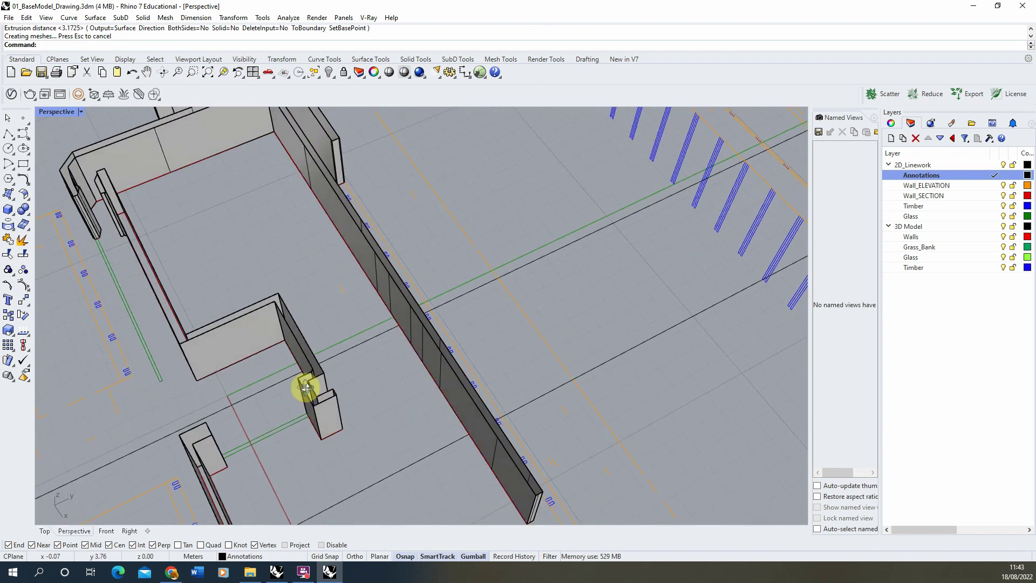
{"action": "scroll", "coordinate": [318, 395], "scroll_direction": "down", "scroll_amount": 8}
{"action": "right_click_drag", "start_coordinate": [338, 349], "coordinate": [339, 332]}
{"action": "scroll", "coordinate": [344, 358], "scroll_direction": "up", "scroll_amount": 5}
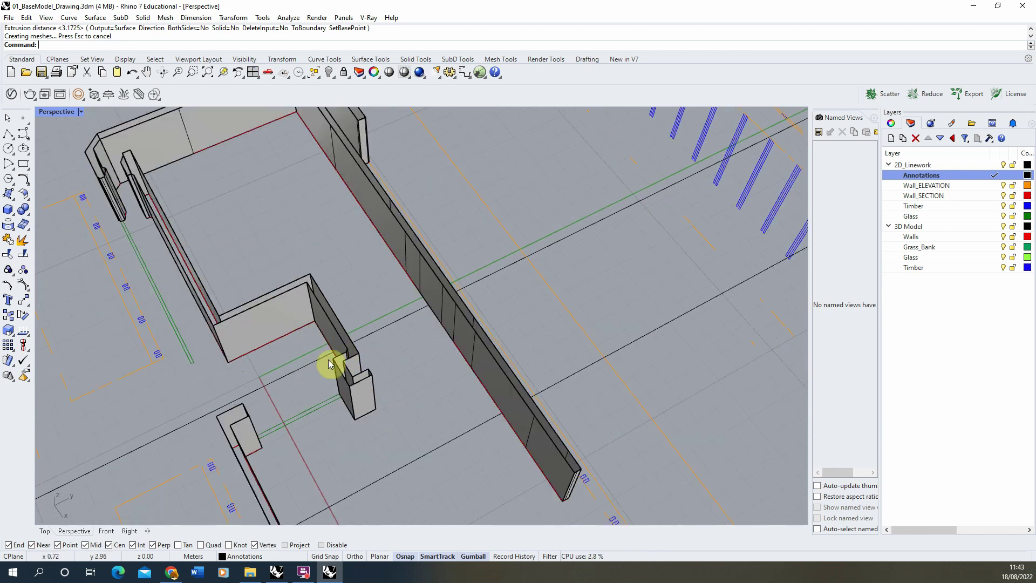
{"action": "scroll", "coordinate": [366, 275], "scroll_direction": "down", "scroll_amount": 2}
{"action": "scroll", "coordinate": [340, 279], "scroll_direction": "down", "scroll_amount": 1}
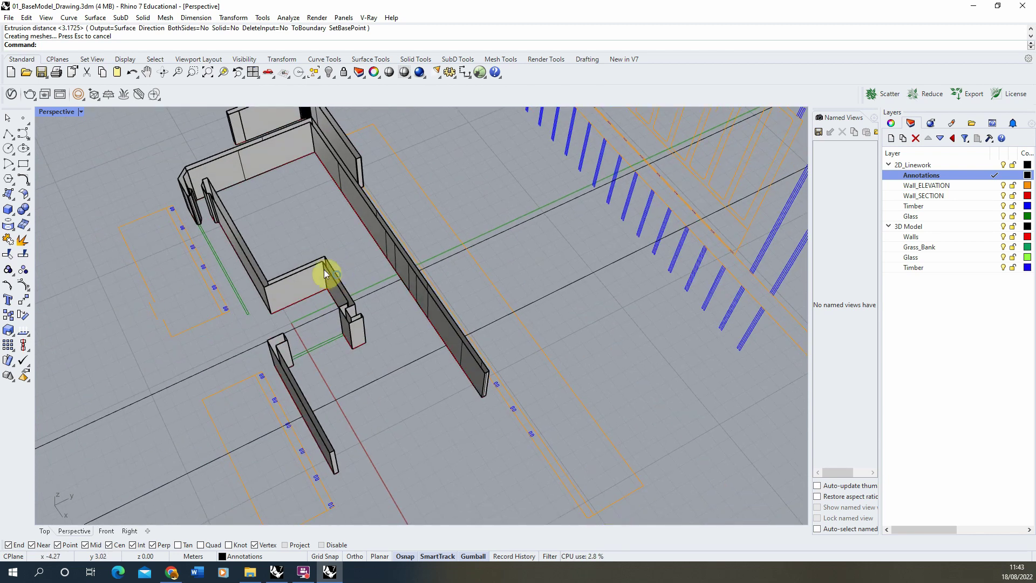
Cap all four open wall extrusions to turn them into closed solids
{"action": "left_click", "coordinate": [306, 280]}
{"action": "left_click", "coordinate": [252, 122], "text": "shift"}
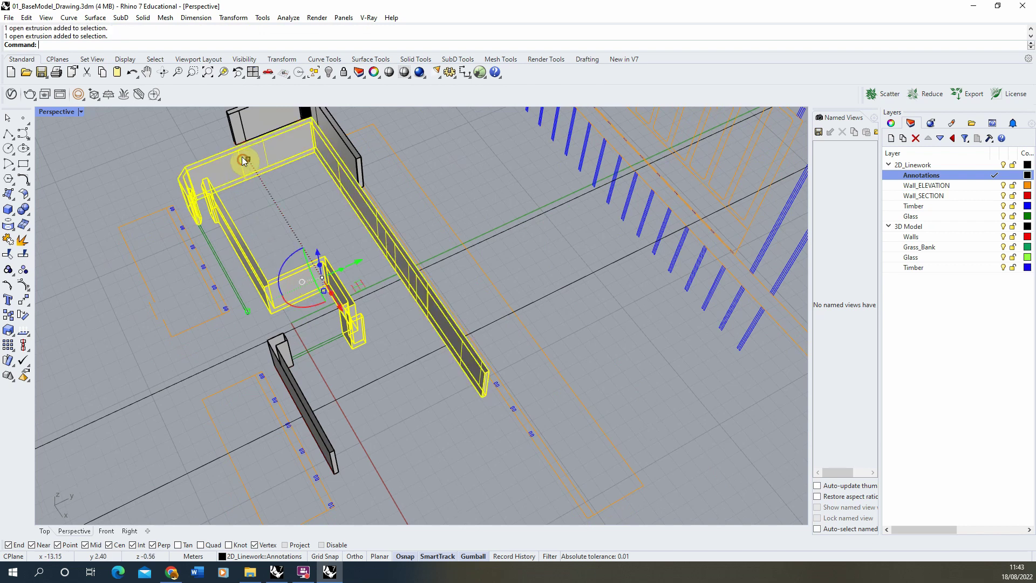
{"action": "left_click", "coordinate": [280, 361], "text": "shift"}
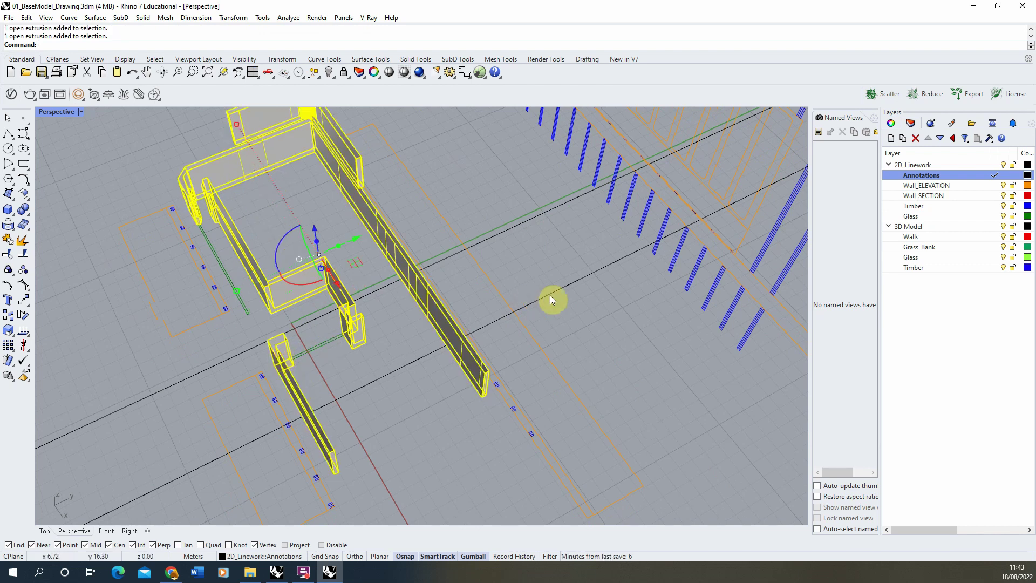
{"action": "type", "text": "Cap"}
{"action": "key", "text": "Return"}
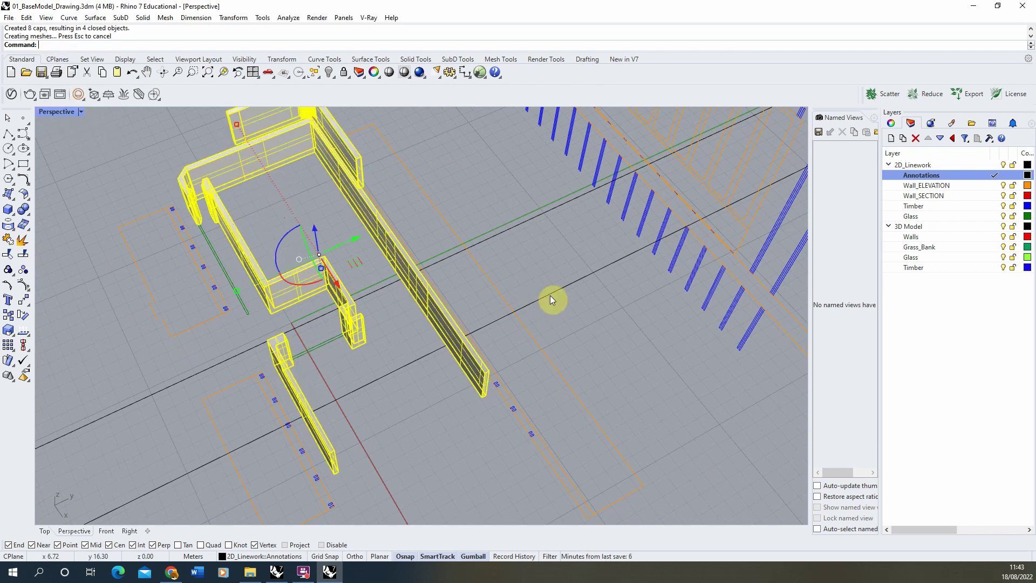
{"action": "left_click", "coordinate": [406, 385]}
{"action": "scroll", "coordinate": [343, 295], "scroll_direction": "up", "scroll_amount": 8}
{"action": "left_click", "coordinate": [345, 299]}
{"action": "key", "text": "Escape"}
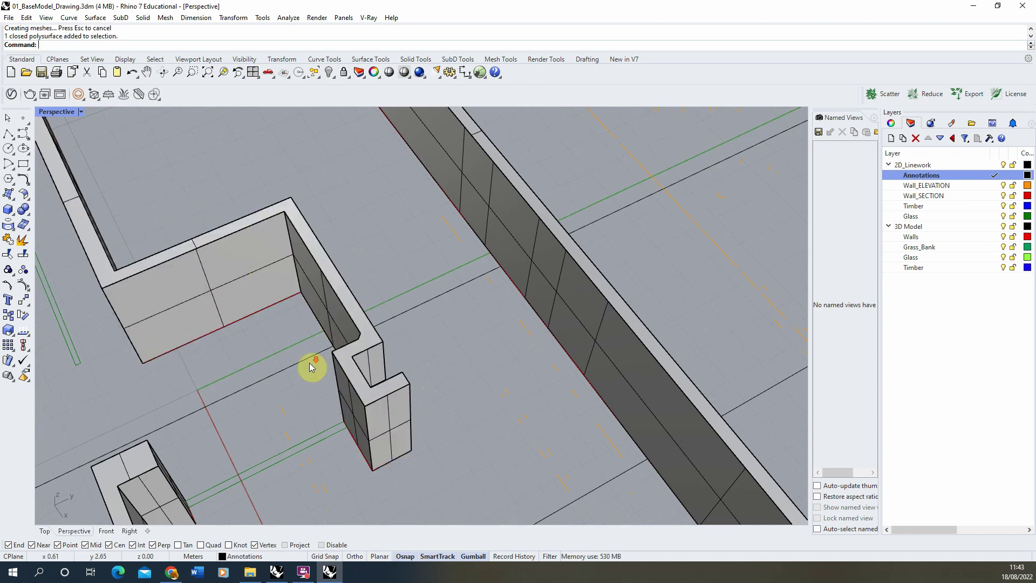
Select the four capped wall solids together and frame them in the perspective view with Zoom Selected
{"action": "scroll", "coordinate": [308, 363], "scroll_direction": "down", "scroll_amount": 4}
{"action": "left_click", "coordinate": [290, 321]}
{"action": "left_click", "coordinate": [211, 213], "text": "shift"}
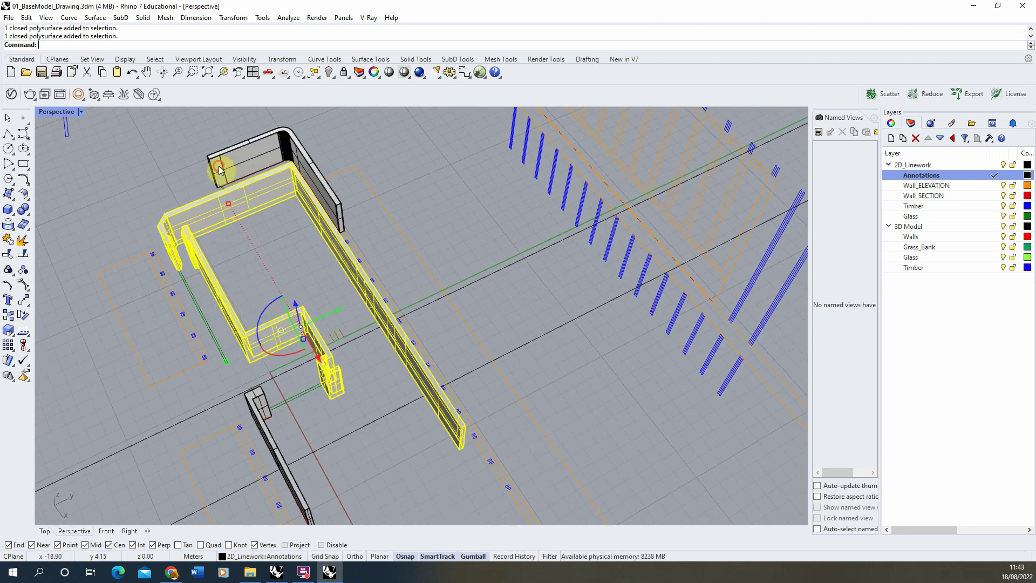
{"action": "left_click", "coordinate": [219, 165], "text": "shift"}
{"action": "left_click", "coordinate": [263, 392], "text": "shift"}
{"action": "scroll", "coordinate": [263, 392], "scroll_direction": "down", "scroll_amount": 4}
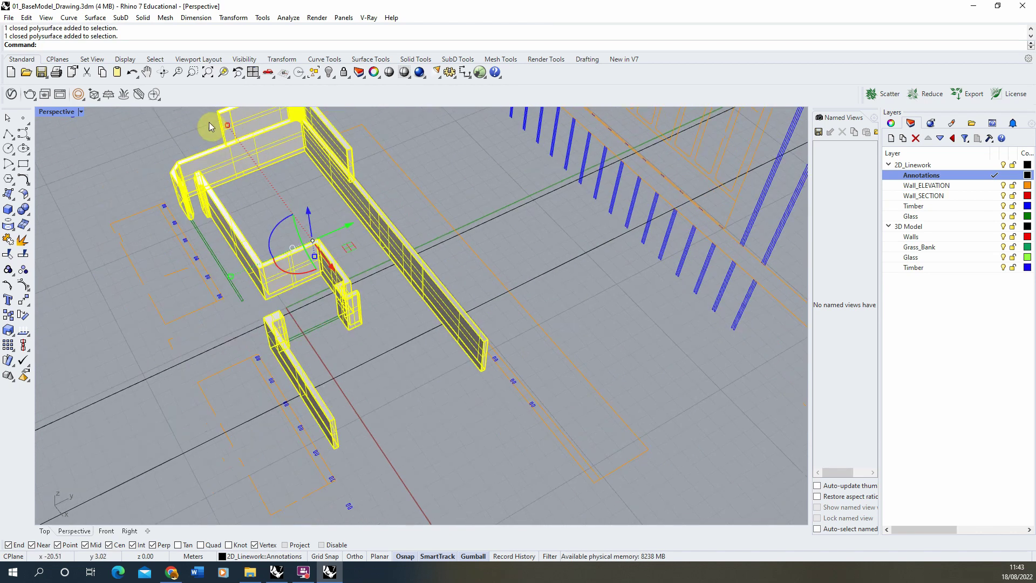
{"action": "right_click_drag", "start_coordinate": [335, 261], "coordinate": [357, 251]}
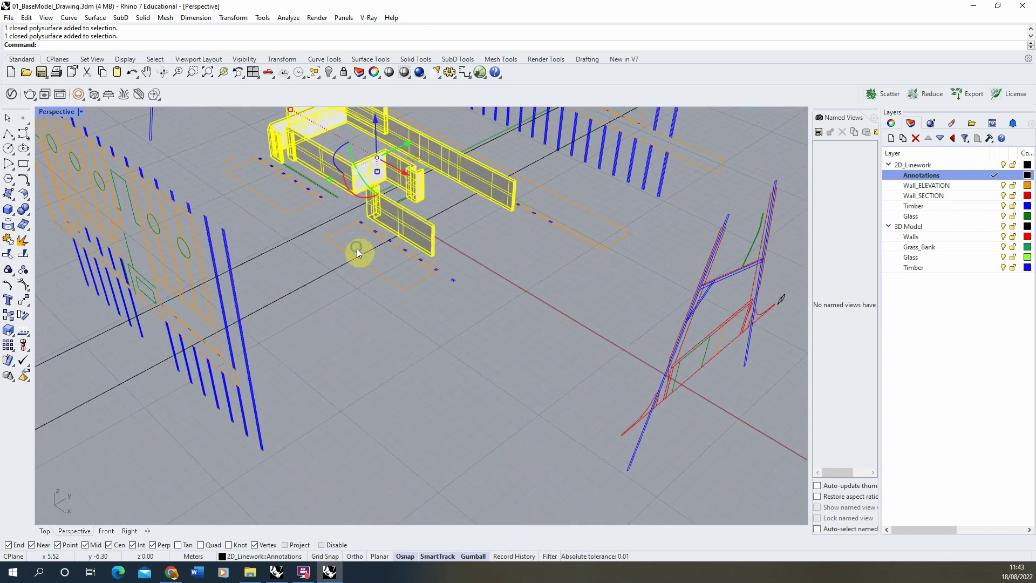
{"action": "left_click", "coordinate": [223, 72]}
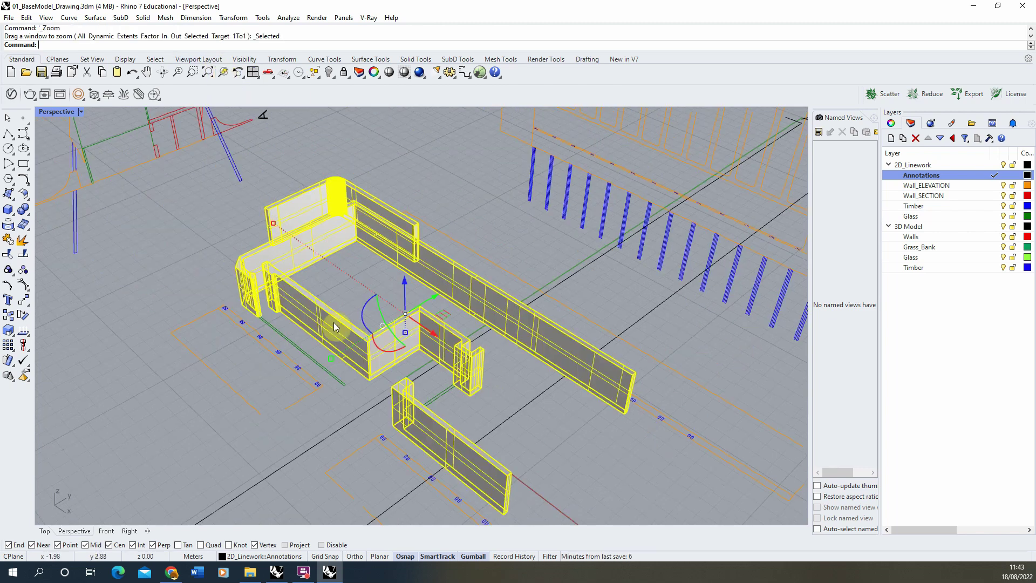
{"action": "right_click_drag", "start_coordinate": [324, 329], "coordinate": [361, 329]}
{"action": "scroll", "coordinate": [343, 349], "scroll_direction": "down", "scroll_amount": 4}
{"action": "key", "text": "Escape"}
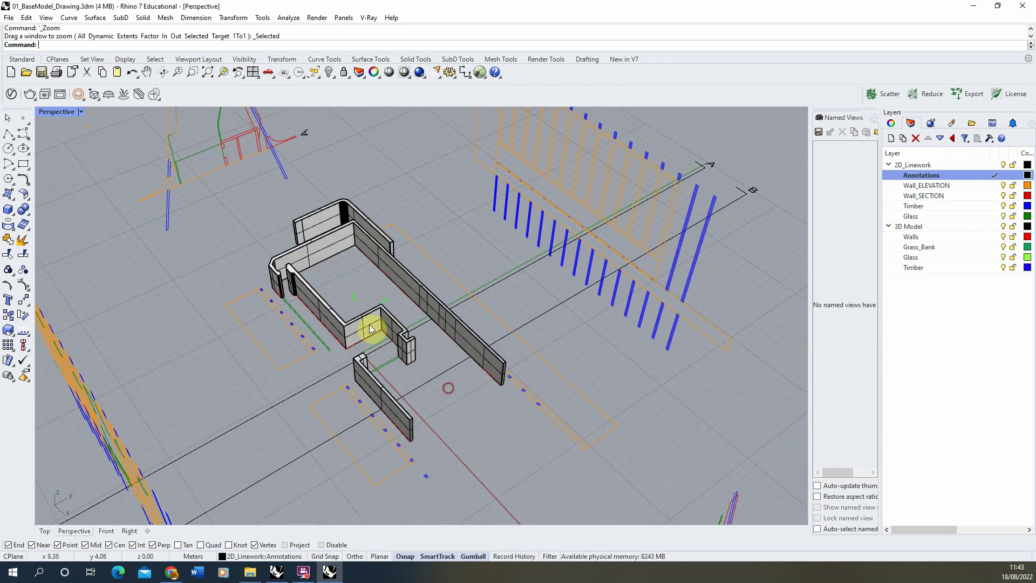
Pick out the two separate wall solids beside the doorway one at a time
{"action": "left_click", "coordinate": [359, 325]}
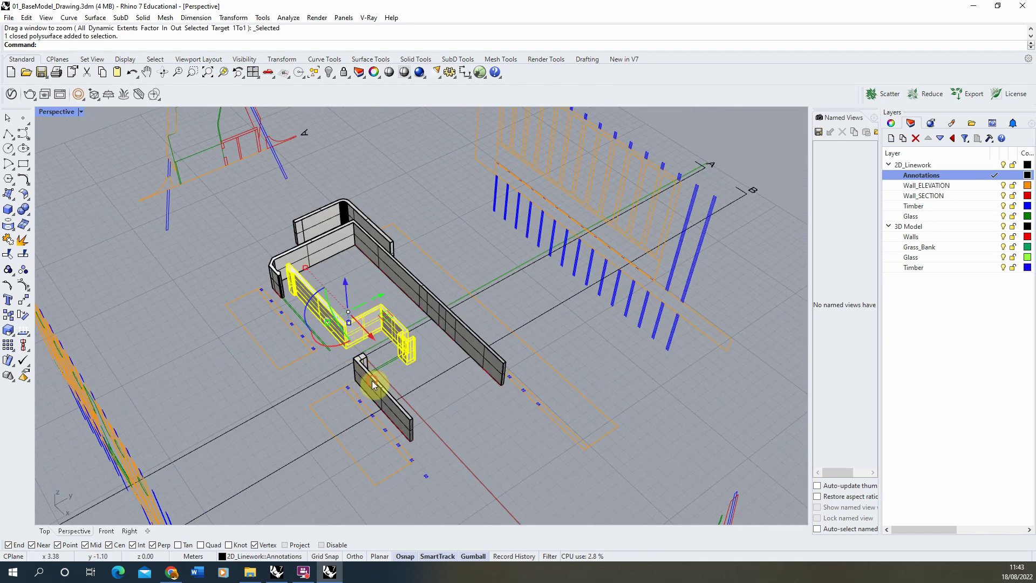
{"action": "left_click", "coordinate": [372, 378]}
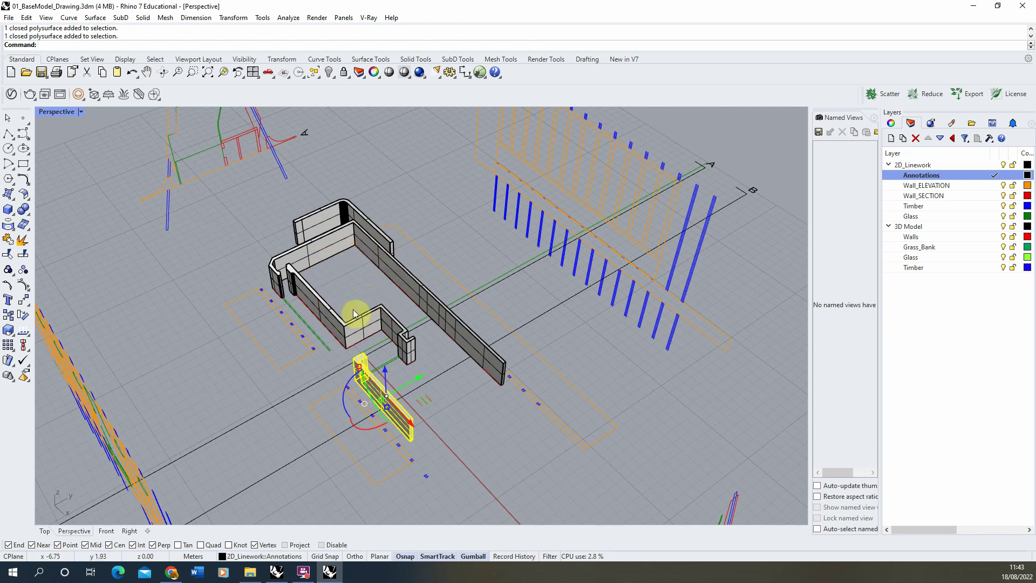
{"action": "key", "text": "Escape"}
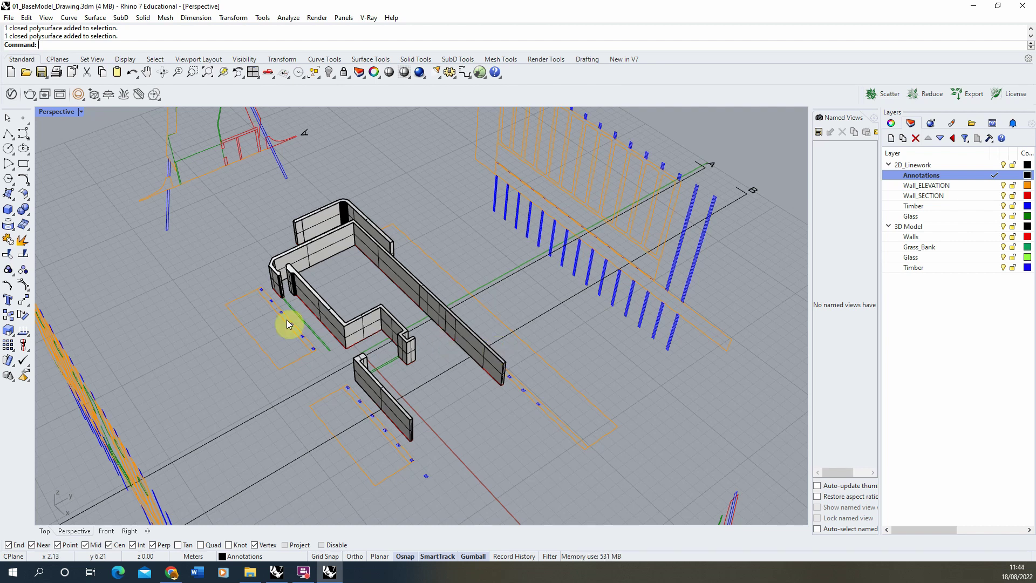
Move the four wall solids from the Annotations layer to the Walls layer under 3D Model
{"action": "left_click", "coordinate": [936, 238]}
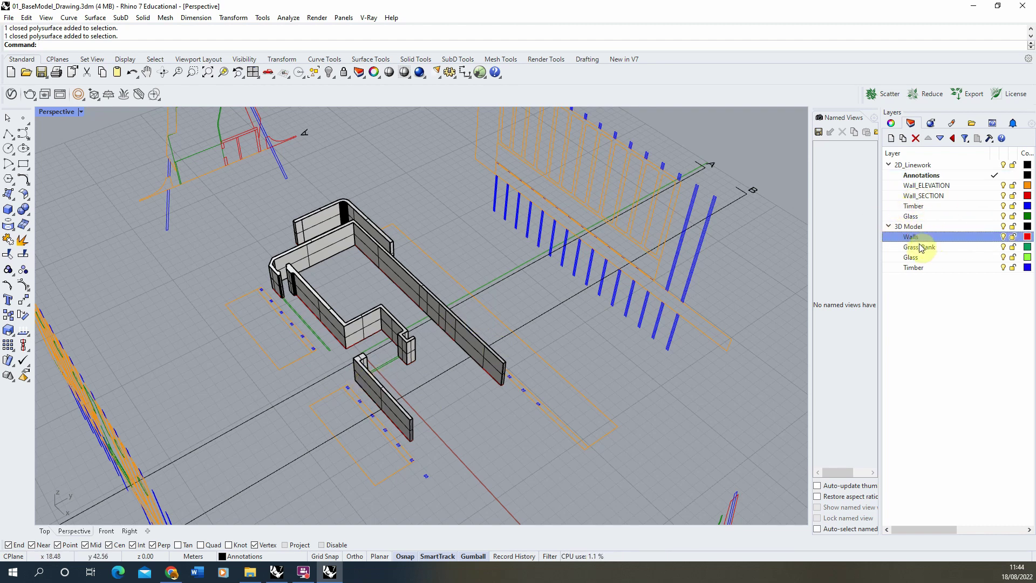
{"action": "left_click", "coordinate": [365, 372]}
{"action": "left_click", "coordinate": [344, 323], "text": "shift"}
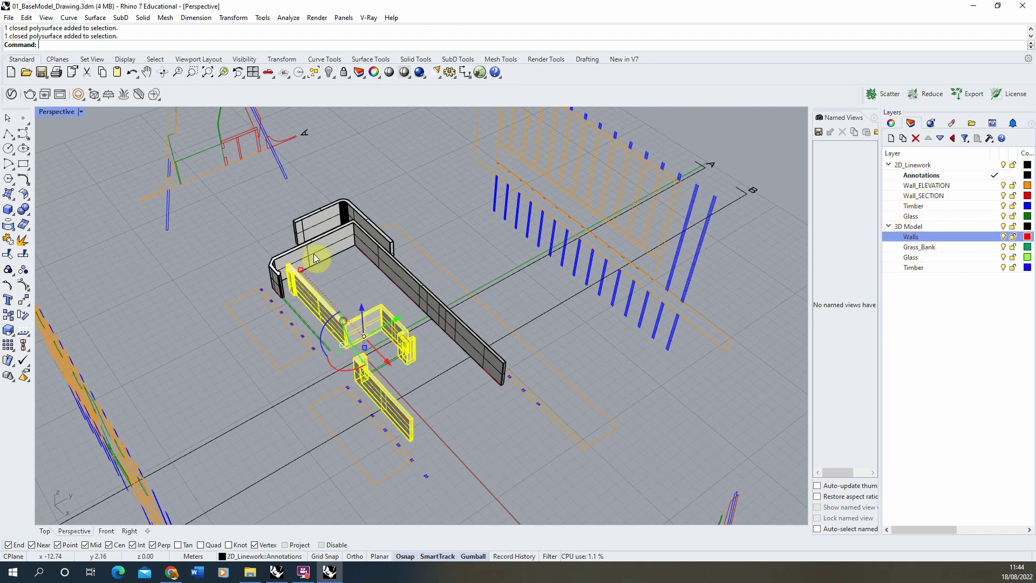
{"action": "left_click", "coordinate": [317, 258], "text": "shift"}
{"action": "left_click", "coordinate": [321, 228], "text": "shift"}
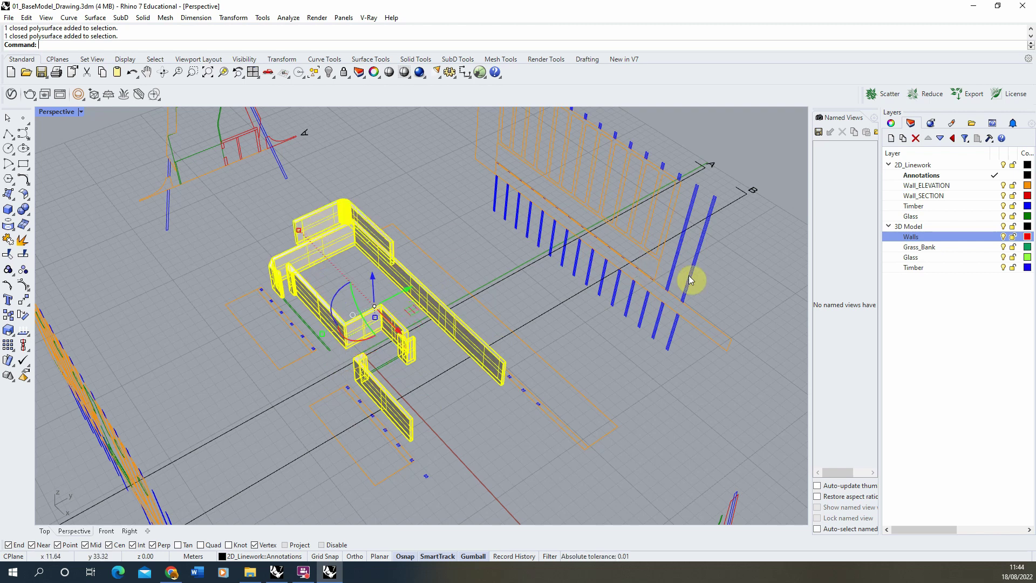
{"action": "left_click", "coordinate": [892, 124]}
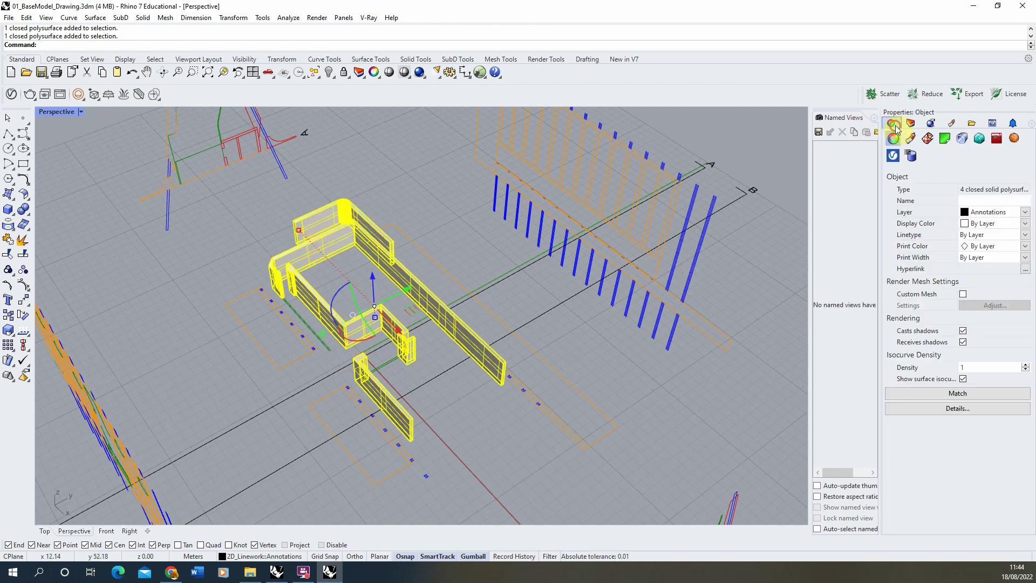
{"action": "left_click", "coordinate": [1023, 214]}
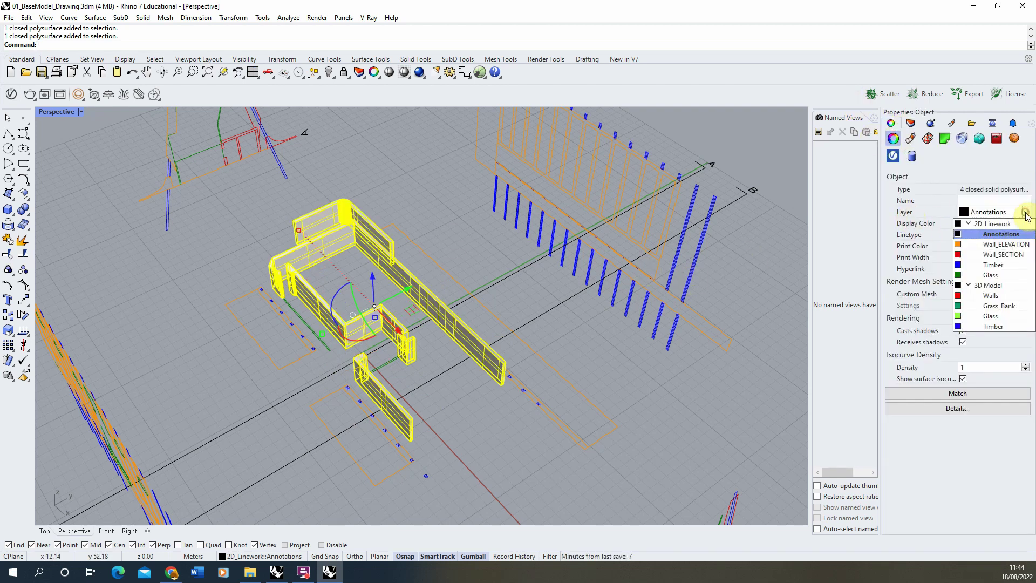
{"action": "left_click", "coordinate": [990, 295]}
{"action": "left_click", "coordinate": [432, 209]}
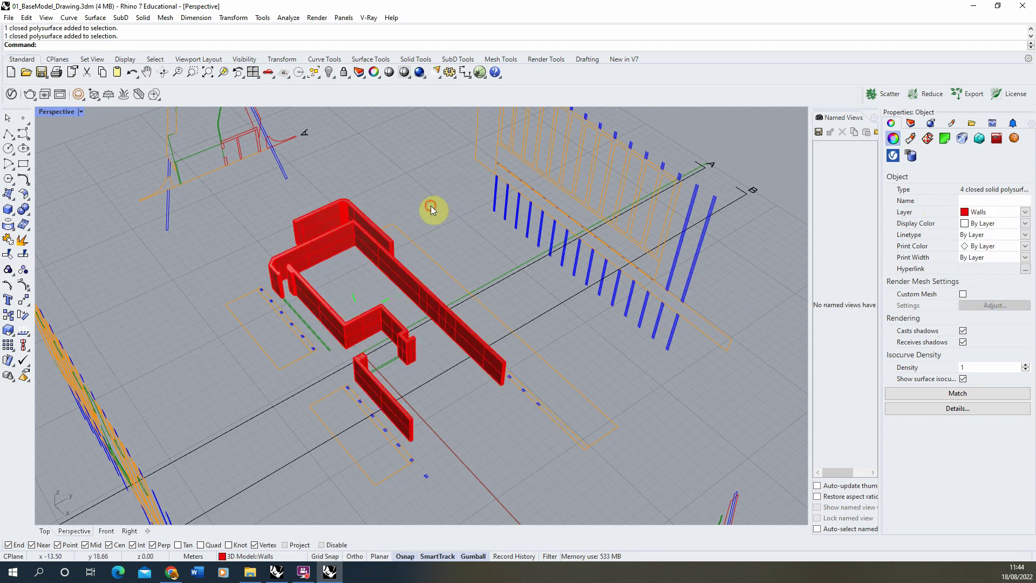
Examine the finished reference building, picking out its sloping upper wall solid and neighbouring parts to see how they are built
{"action": "right_click_drag", "start_coordinate": [431, 210], "coordinate": [492, 245]}
{"action": "right_click_drag", "start_coordinate": [558, 248], "coordinate": [598, 350]}
{"action": "scroll", "coordinate": [461, 312], "scroll_direction": "down", "scroll_amount": 6}
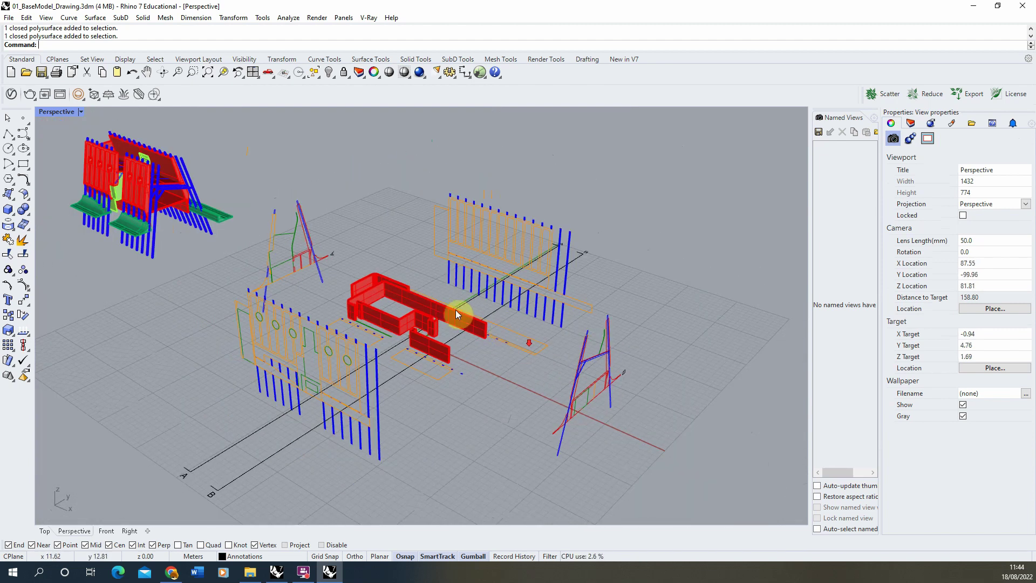
{"action": "scroll", "coordinate": [162, 209], "scroll_direction": "up", "scroll_amount": 6}
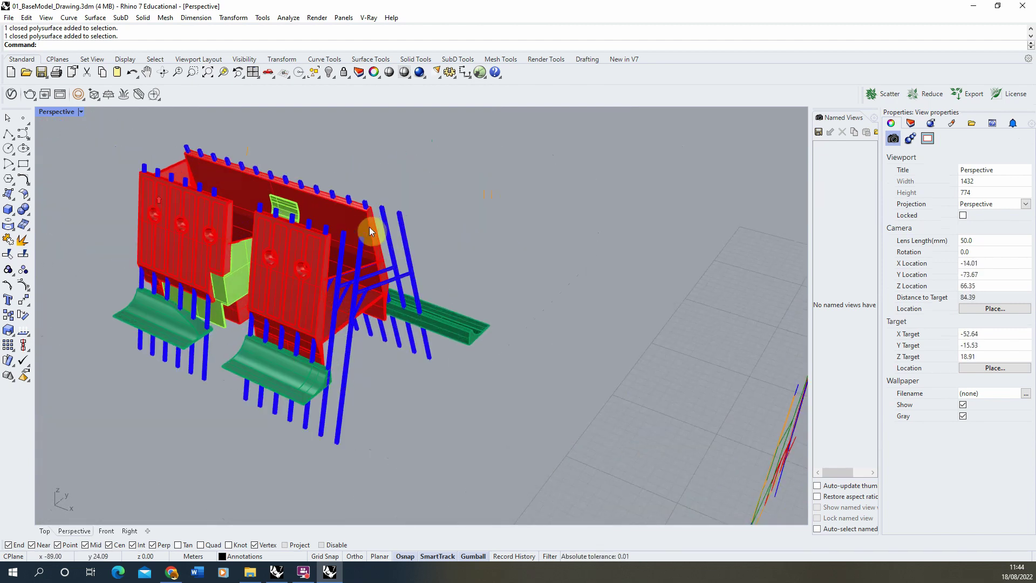
{"action": "left_click", "coordinate": [326, 244]}
{"action": "left_click", "coordinate": [359, 221]}
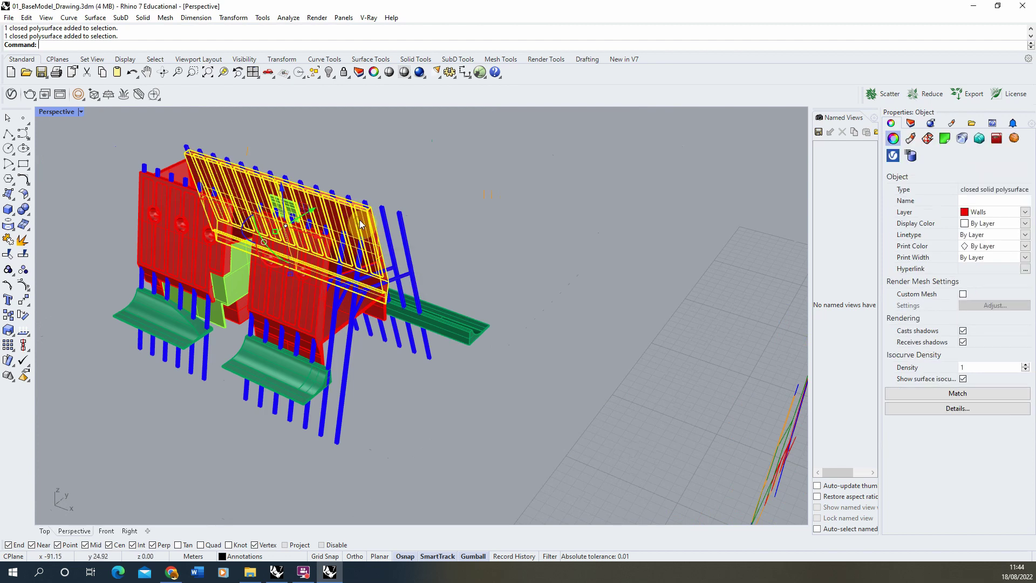
{"action": "left_click", "coordinate": [326, 316]}
{"action": "left_click", "coordinate": [367, 306]}
{"action": "right_click_drag", "start_coordinate": [357, 292], "coordinate": [336, 276]}
{"action": "left_click", "coordinate": [413, 232]}
{"action": "left_click", "coordinate": [458, 361]}
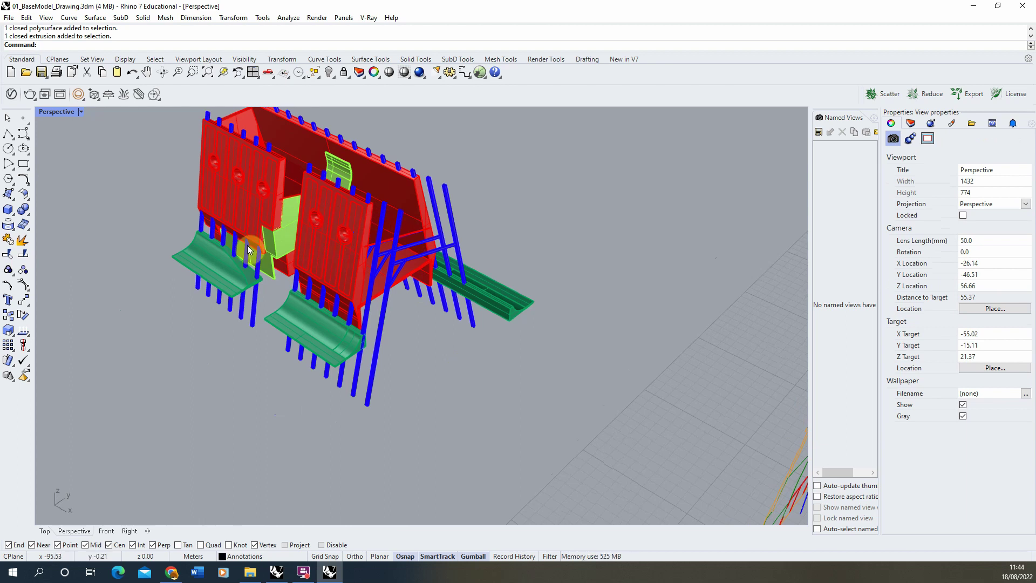
Select the six closed Wall_SECTION curves of section B: both bank profiles, both sloping walls and the two floor slabs
{"action": "scroll", "coordinate": [243, 203], "scroll_direction": "down", "scroll_amount": 10}
{"action": "scroll", "coordinate": [525, 365], "scroll_direction": "up", "scroll_amount": 8}
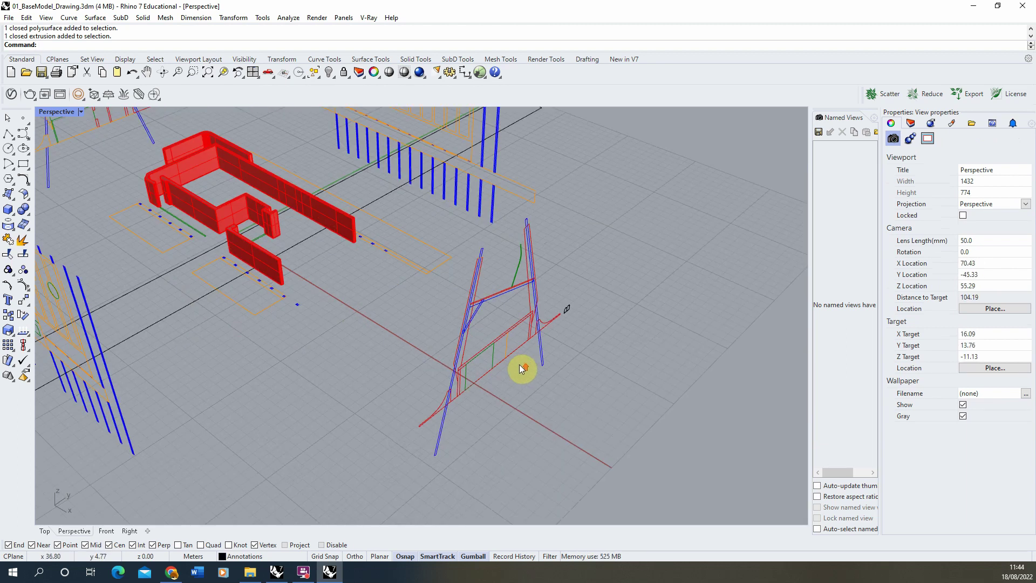
{"action": "scroll", "coordinate": [379, 426], "scroll_direction": "up", "scroll_amount": 4}
{"action": "right_click_drag", "start_coordinate": [409, 390], "coordinate": [348, 409]}
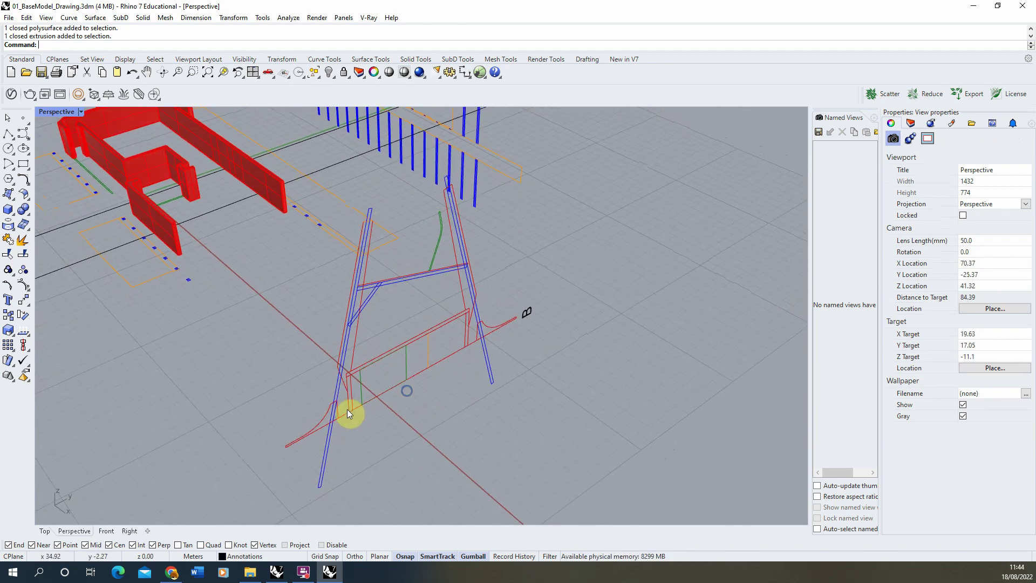
{"action": "left_click", "coordinate": [323, 416]}
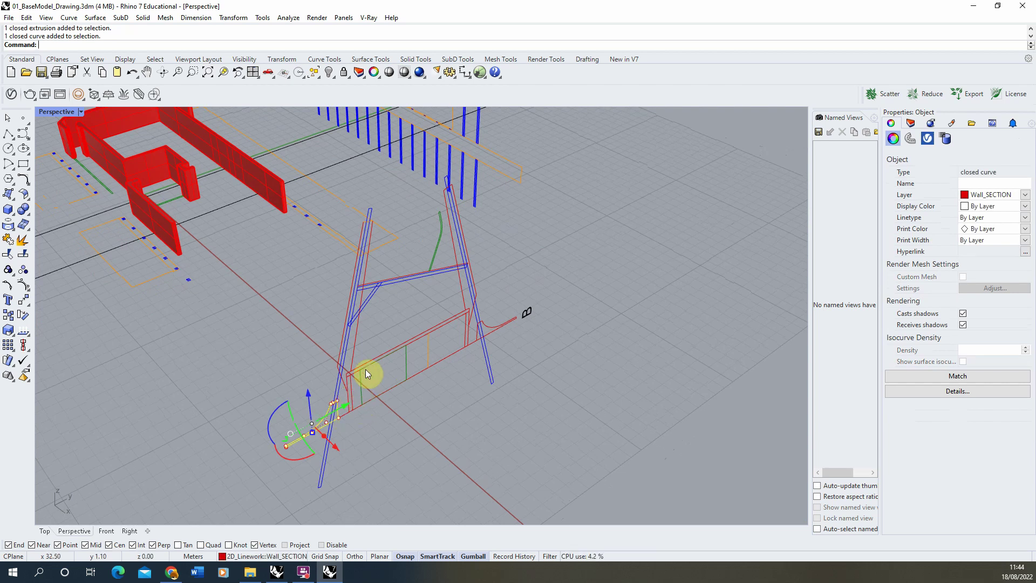
{"action": "left_click", "coordinate": [423, 334], "text": "shift"}
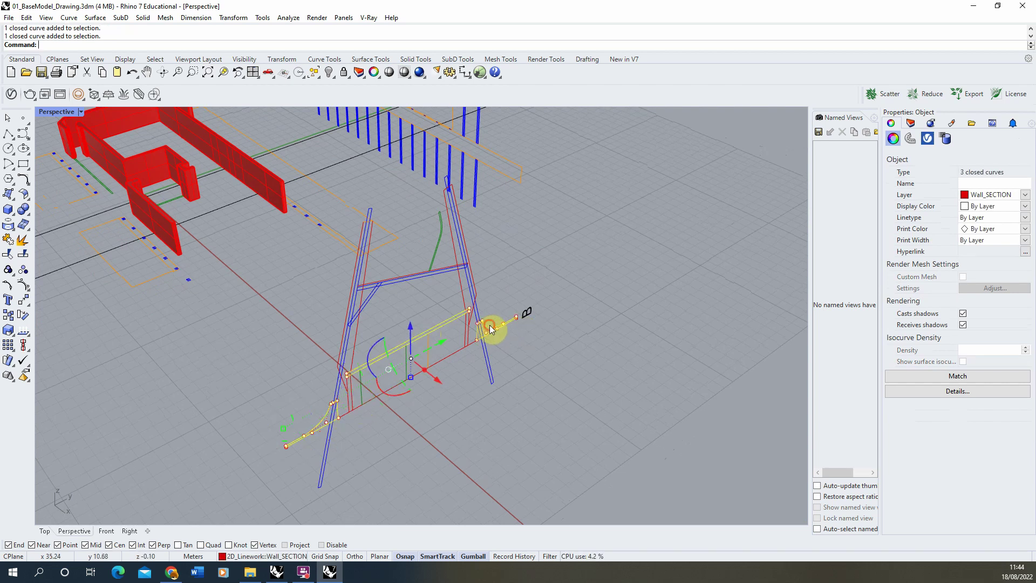
{"action": "left_click", "coordinate": [493, 328], "text": "shift"}
{"action": "left_click", "coordinate": [462, 295], "text": "shift"}
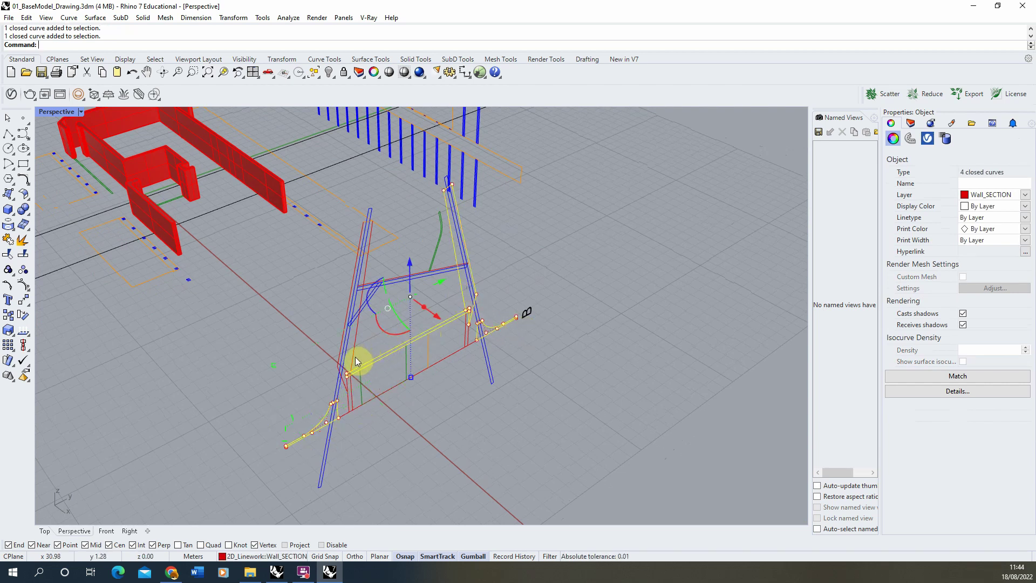
{"action": "scroll", "coordinate": [399, 280], "scroll_direction": "up", "scroll_amount": 10}
{"action": "left_click", "coordinate": [407, 270], "text": "shift"}
{"action": "scroll", "coordinate": [536, 345], "scroll_direction": "down", "scroll_amount": 11}
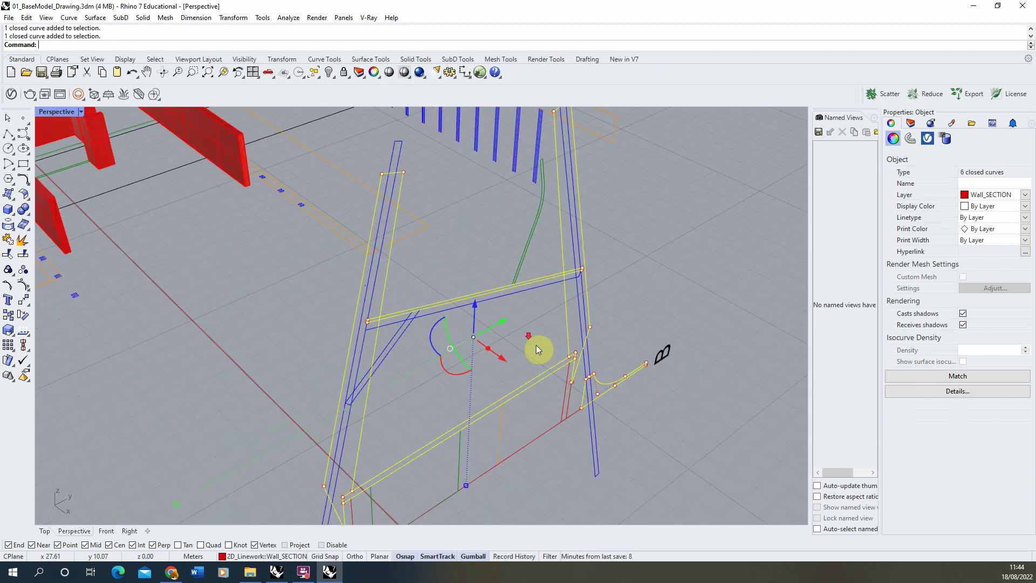
{"action": "scroll", "coordinate": [485, 341], "scroll_direction": "down", "scroll_amount": 3}
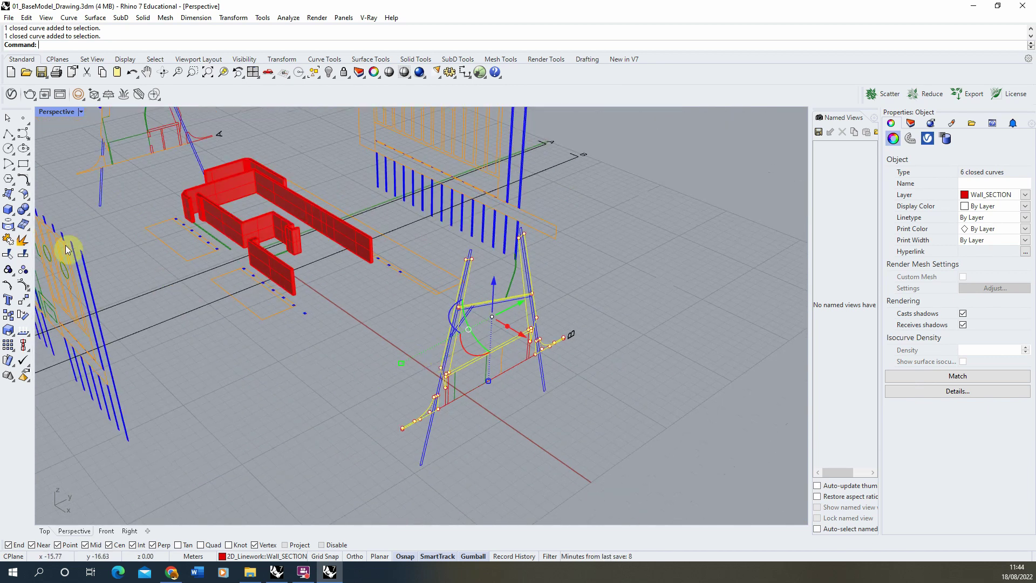
Copy the selected section B curves from the bank profile's outer tip to the elevation drawing's end corner, in line with the lower walls' open end
{"action": "left_click", "coordinate": [8, 316]}
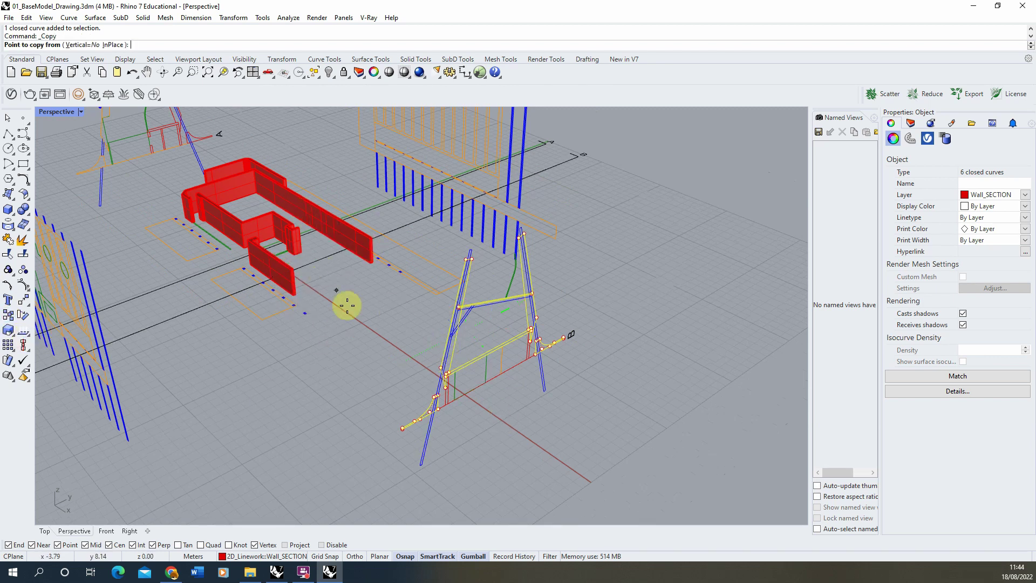
{"action": "left_click", "coordinate": [402, 428]}
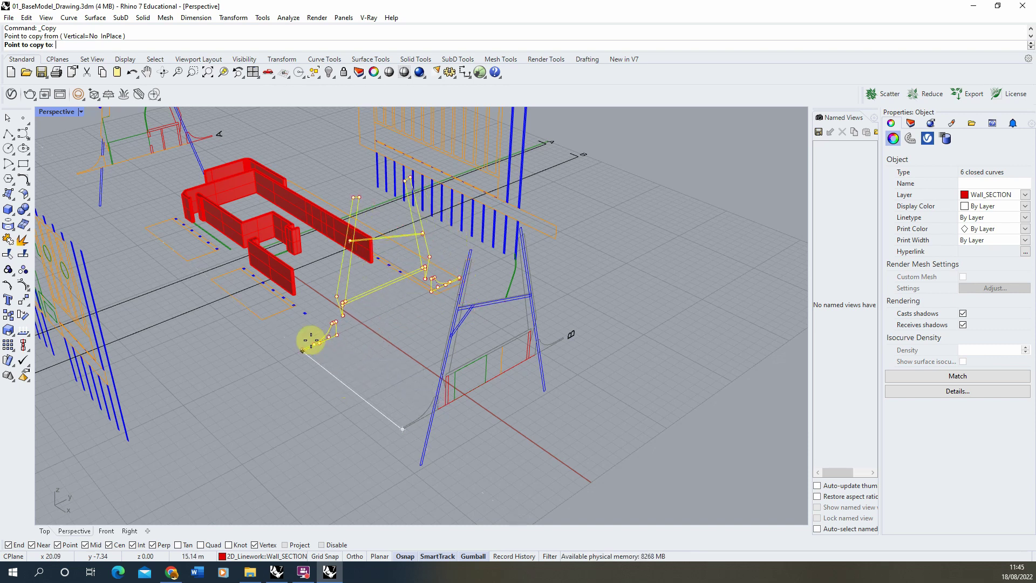
{"action": "scroll", "coordinate": [308, 340], "scroll_direction": "down", "scroll_amount": 3}
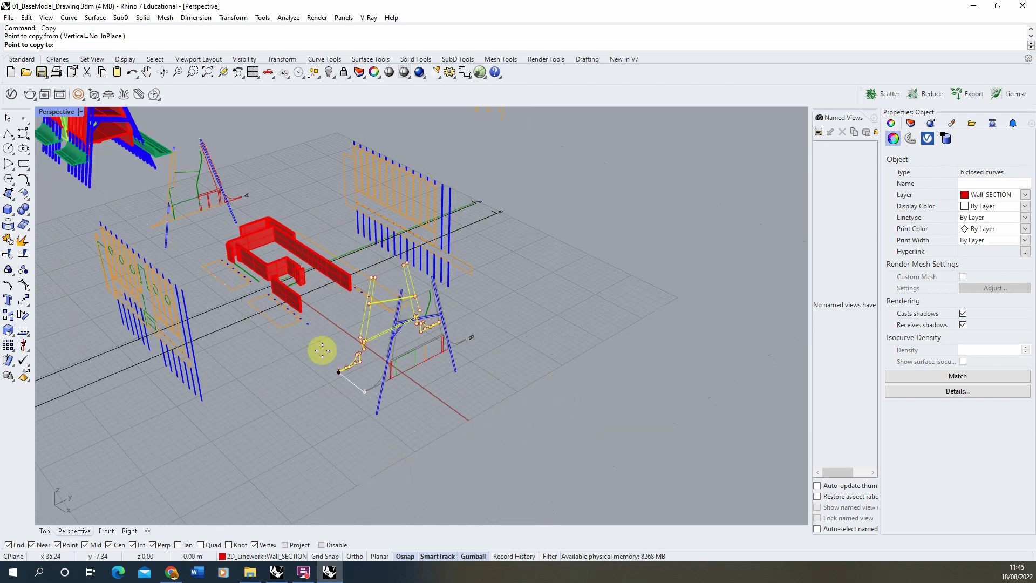
{"action": "scroll", "coordinate": [377, 329], "scroll_direction": "down", "scroll_amount": 5}
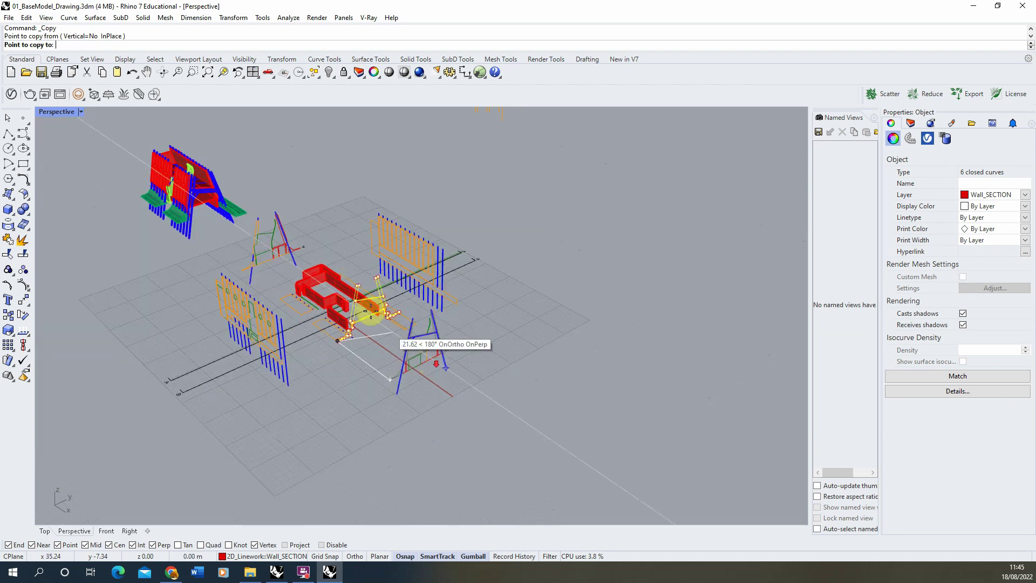
{"action": "mouse_move", "coordinate": [427, 307]}
{"action": "right_mouse_down"}
{"action": "mouse_move", "coordinate": [471, 285]}
{"action": "mouse_move", "coordinate": [439, 319]}
{"action": "right_mouse_up"}
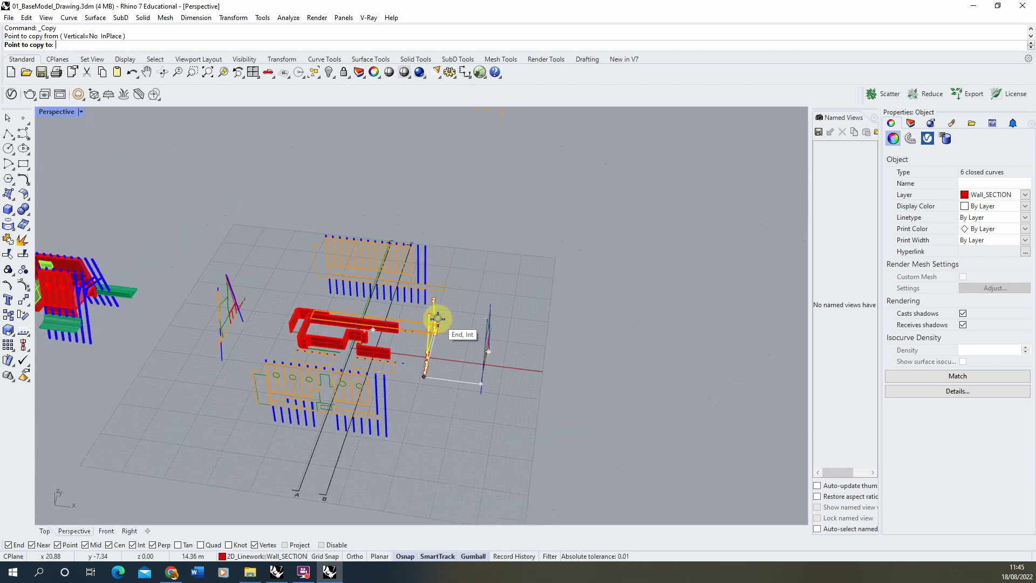
{"action": "scroll", "coordinate": [388, 350], "scroll_direction": "up", "scroll_amount": 5}
{"action": "right_click_drag", "start_coordinate": [389, 351], "coordinate": [407, 340]}
{"action": "scroll", "coordinate": [416, 421], "scroll_direction": "up", "scroll_amount": 6}
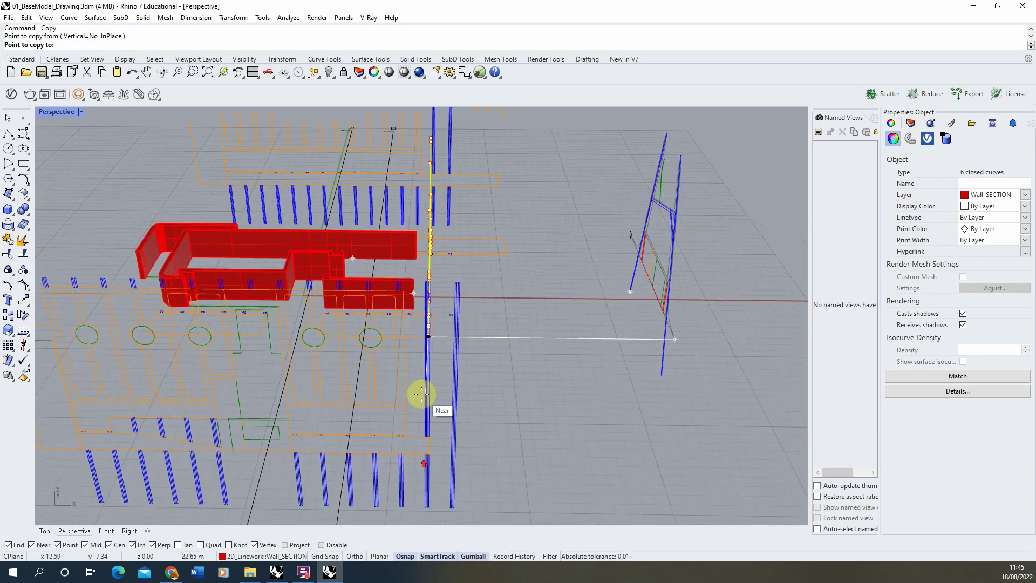
{"action": "scroll", "coordinate": [384, 428], "scroll_direction": "down", "scroll_amount": 4}
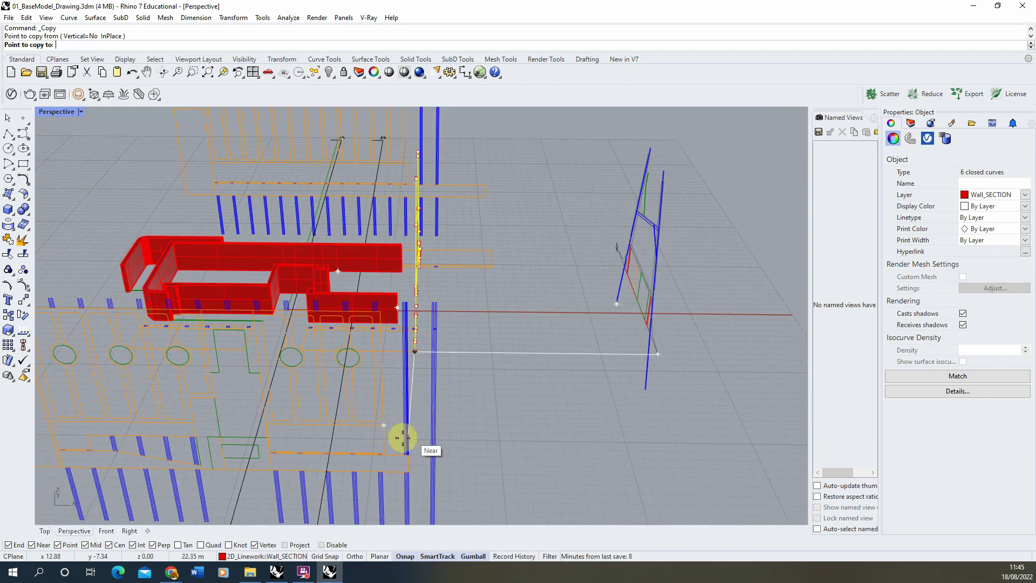
{"action": "scroll", "coordinate": [384, 427], "scroll_direction": "up", "scroll_amount": 4}
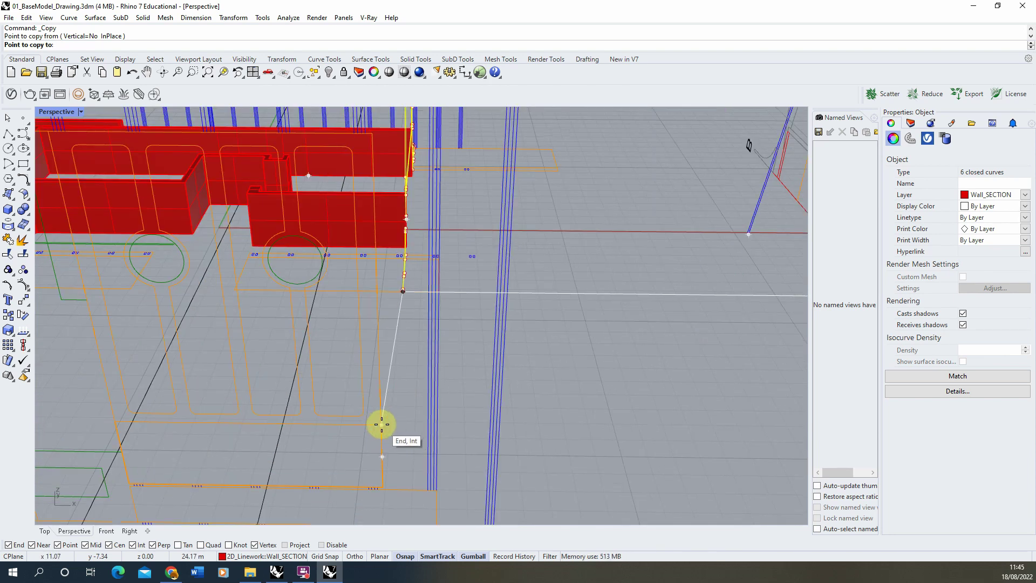
{"action": "scroll", "coordinate": [381, 424], "scroll_direction": "down", "scroll_amount": 3}
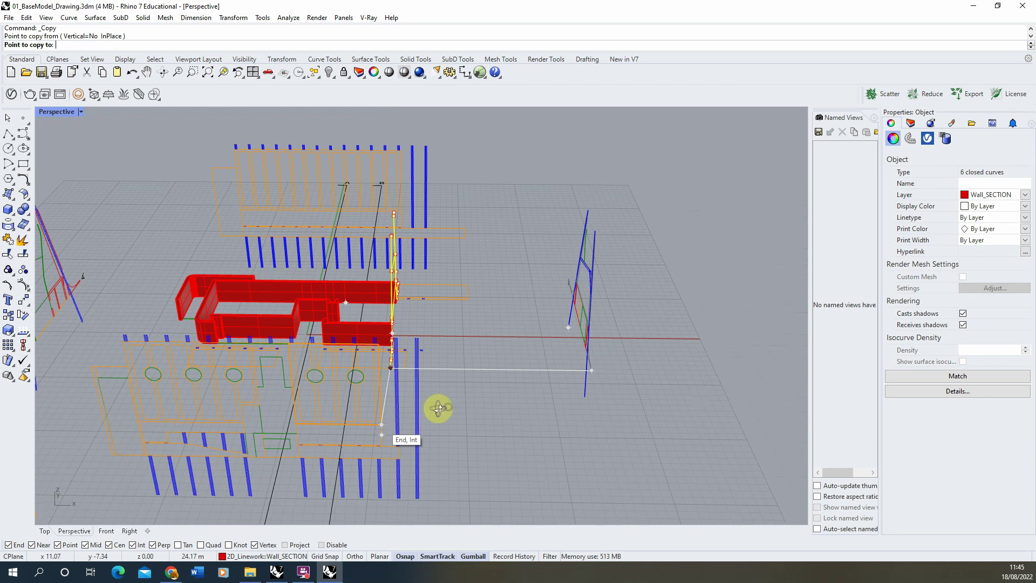
{"action": "scroll", "coordinate": [444, 416], "scroll_direction": "up", "scroll_amount": 2}
{"action": "scroll", "coordinate": [465, 445], "scroll_direction": "down", "scroll_amount": 2}
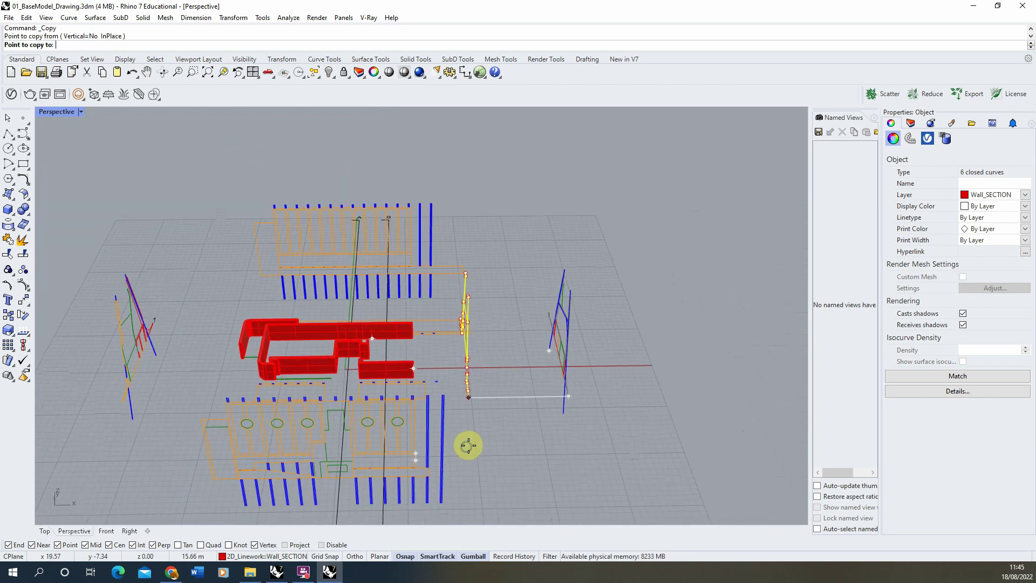
{"action": "scroll", "coordinate": [458, 446], "scroll_direction": "up", "scroll_amount": 2}
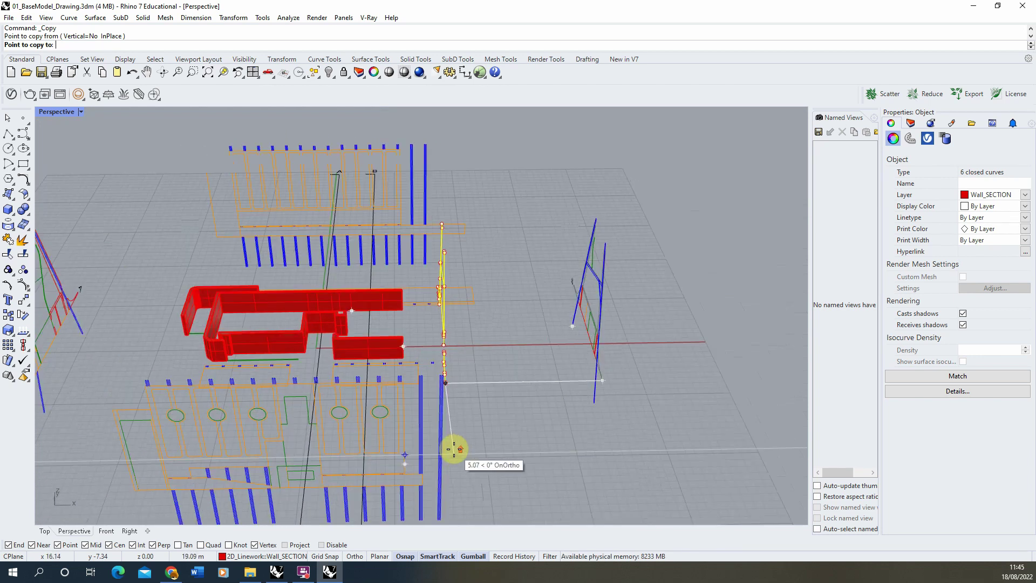
{"action": "left_click", "coordinate": [405, 456]}
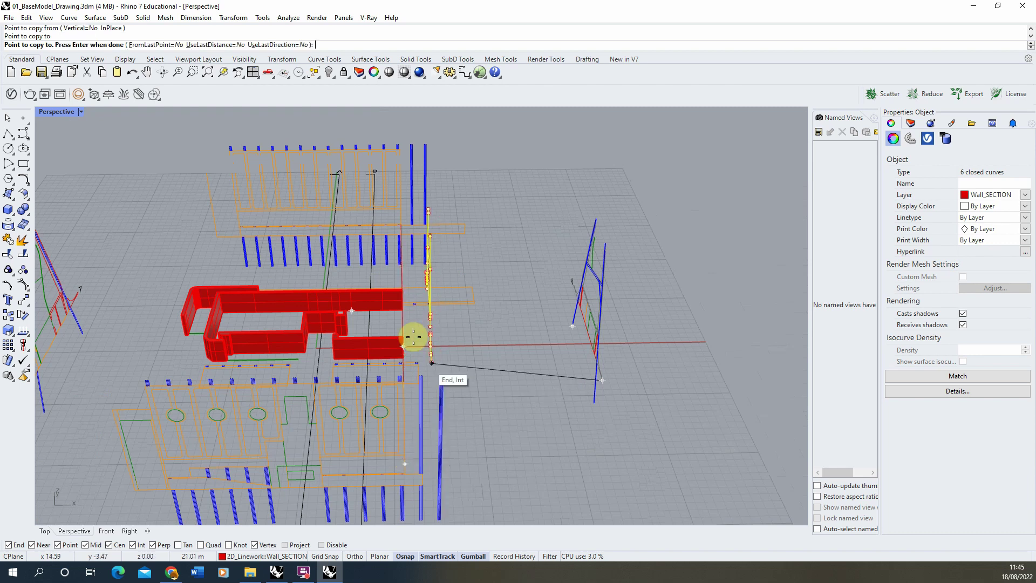
{"action": "key", "text": "Return"}
Clear the selection of the original curves and select the six copied section profiles at the open end of the lower walls
{"action": "right_click_drag", "start_coordinate": [471, 384], "coordinate": [471, 335]}
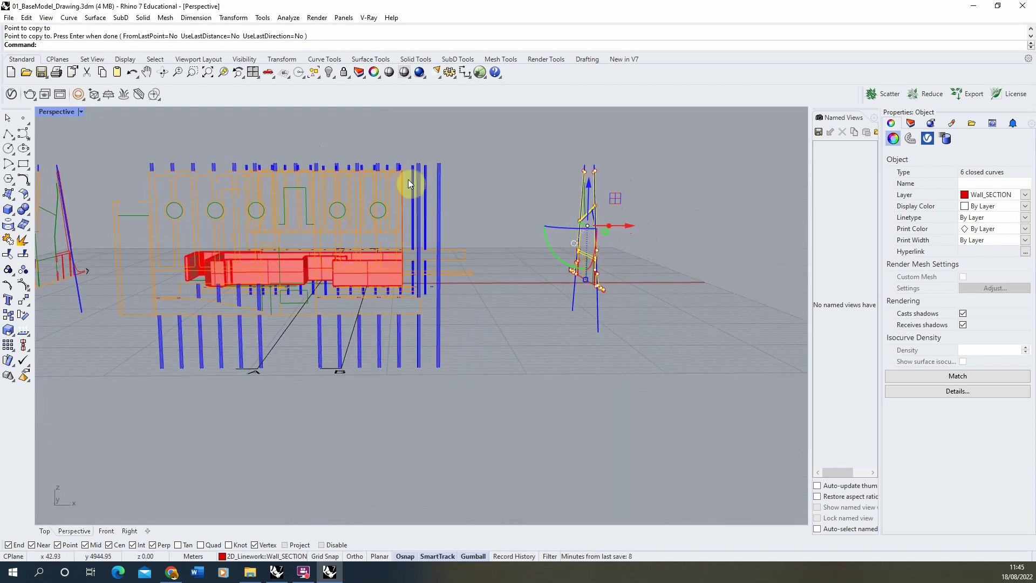
{"action": "right_click_drag", "start_coordinate": [442, 235], "coordinate": [374, 328]}
{"action": "key", "text": "Escape"}
{"action": "scroll", "coordinate": [332, 320], "scroll_direction": "up", "scroll_amount": 5}
{"action": "left_click", "coordinate": [332, 332]}
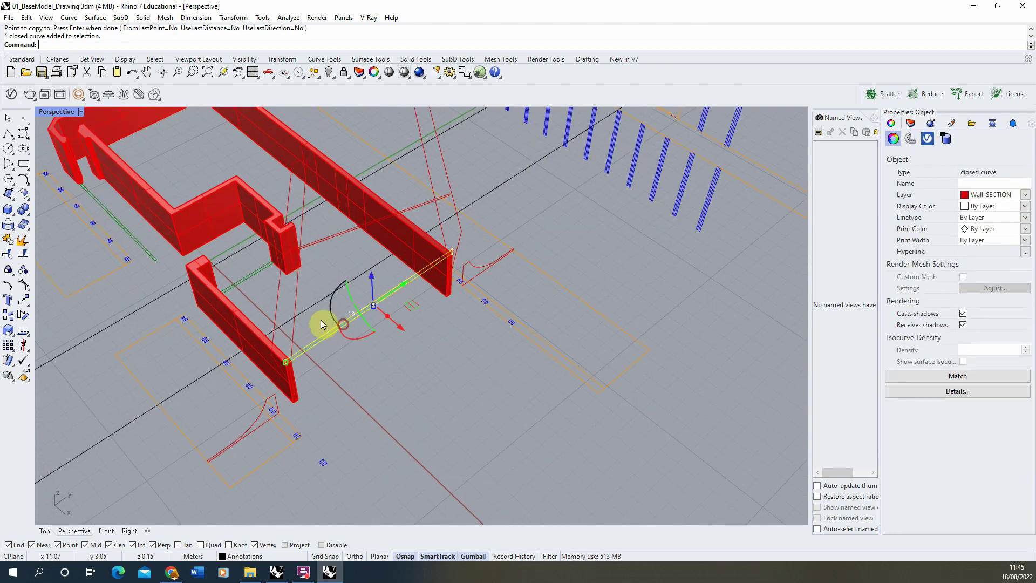
{"action": "left_click", "coordinate": [296, 331], "text": "shift"}
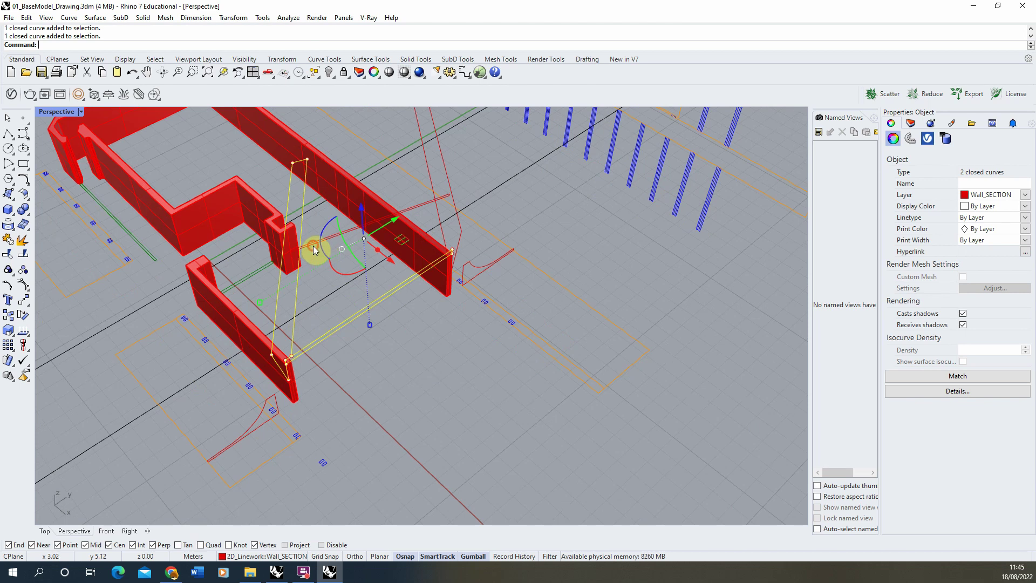
{"action": "left_click", "coordinate": [314, 249], "text": "shift"}
{"action": "left_click", "coordinate": [462, 215], "text": "shift"}
{"action": "left_click", "coordinate": [469, 289], "text": "shift"}
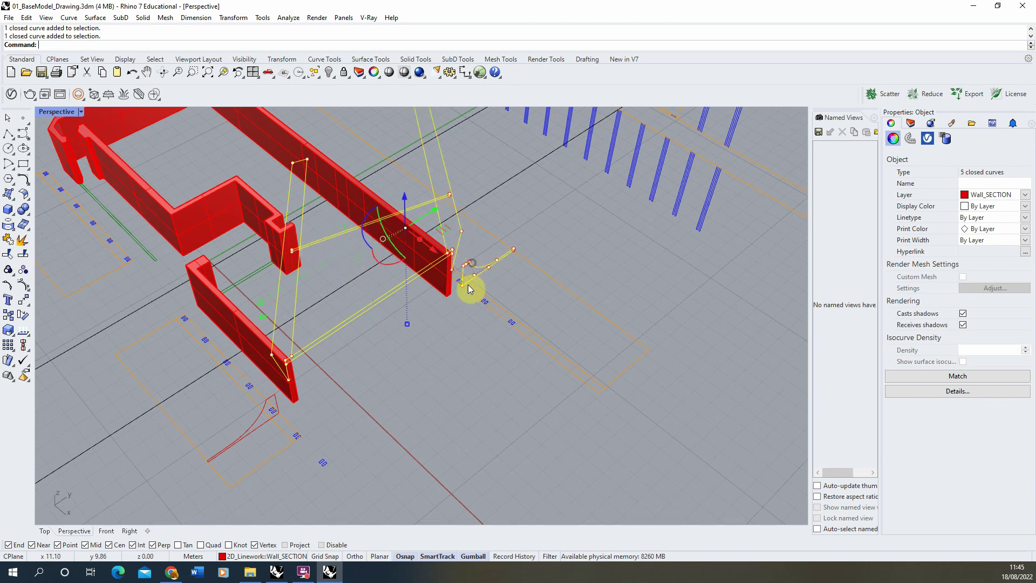
{"action": "left_click", "coordinate": [259, 419], "text": "shift"}
{"action": "scroll", "coordinate": [522, 381], "scroll_direction": "down", "scroll_amount": 3}
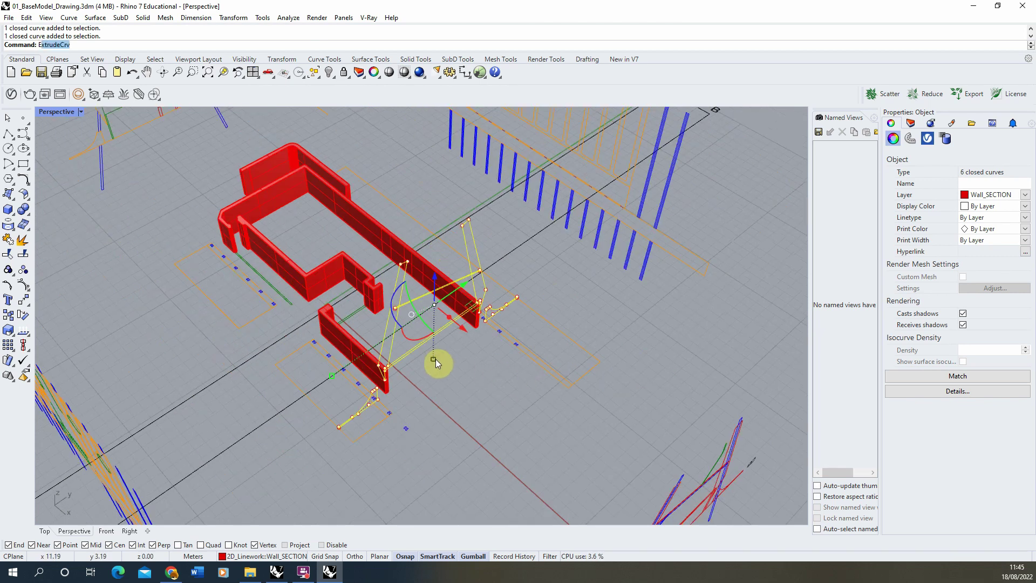
Start ExtrudeCrv on the copied profiles and make Walls under 3D Model the current layer
{"action": "type", "text": "ExtrudeCrv"}
{"action": "key", "text": "Return"}
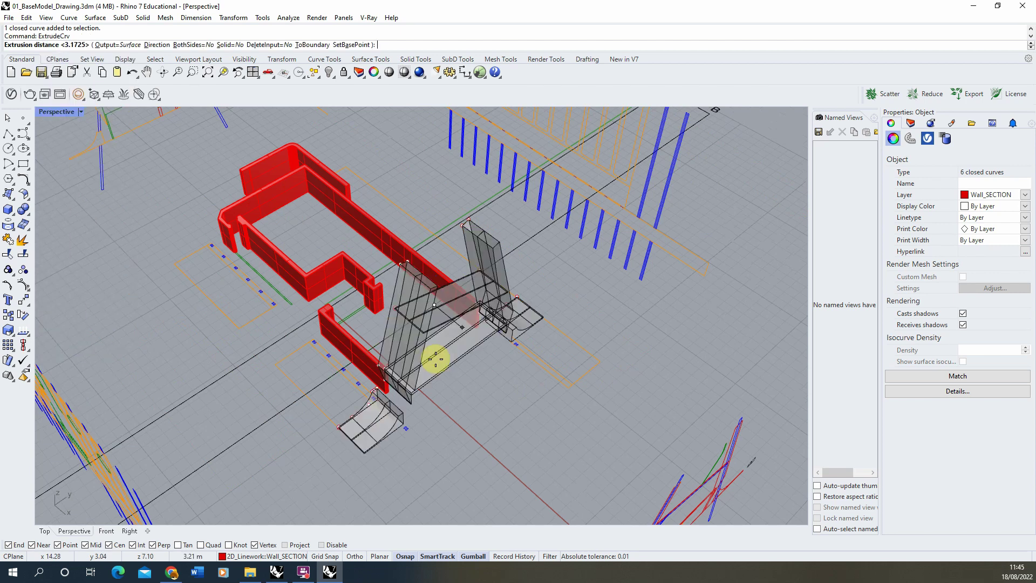
{"action": "scroll", "coordinate": [434, 359], "scroll_direction": "down", "scroll_amount": 2}
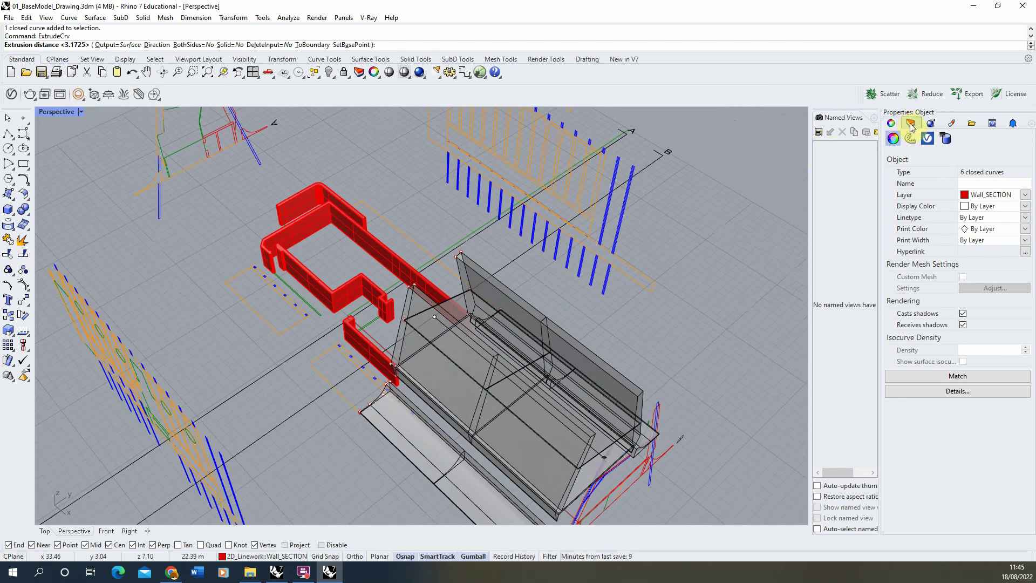
{"action": "left_click", "coordinate": [911, 126]}
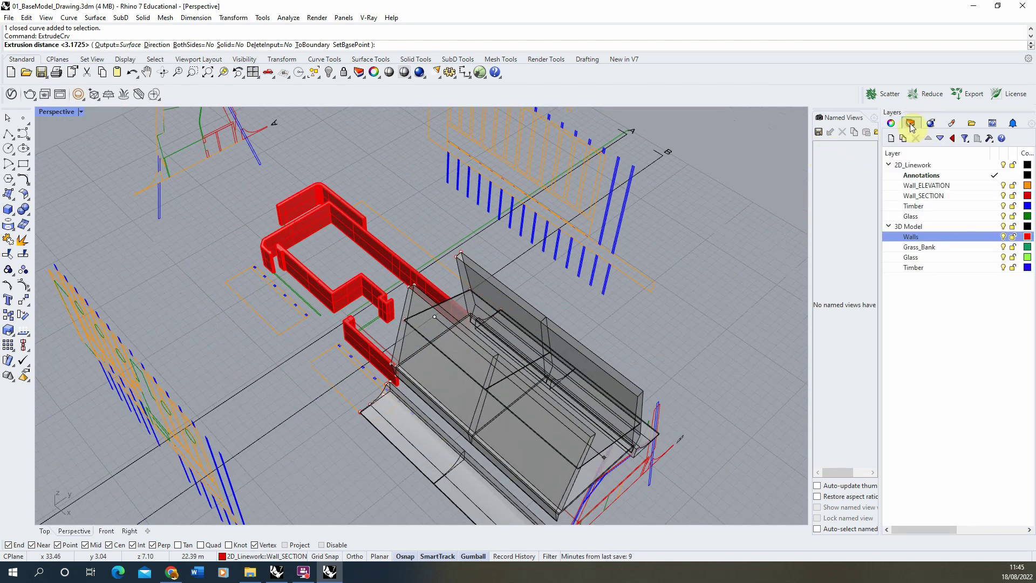
{"action": "double_click", "coordinate": [957, 236]}
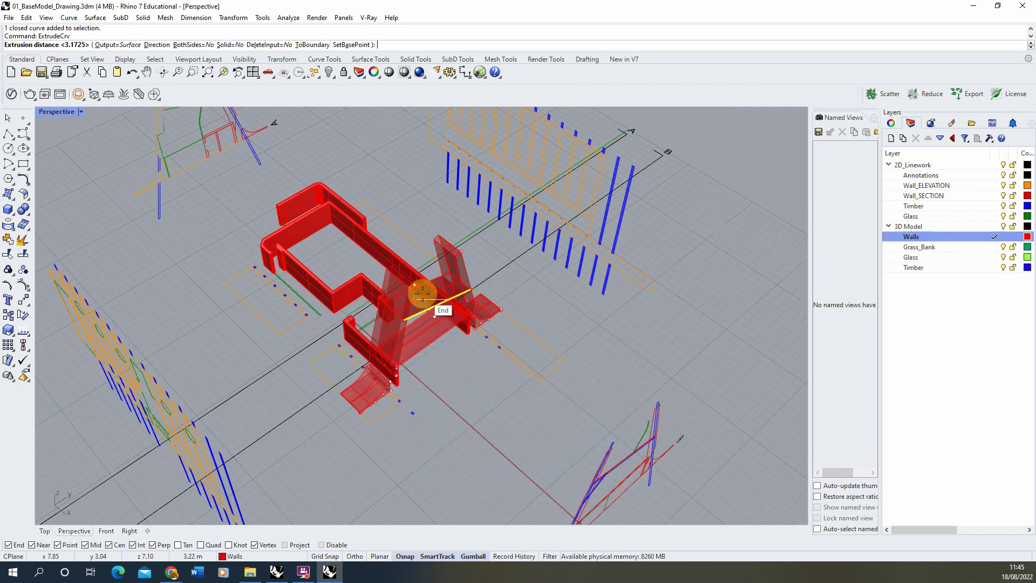
Try extruding the six profiles along the building to the far corner of the elevation drawing without Solid, and undo the extrusion
{"action": "right_click_drag", "start_coordinate": [303, 280], "coordinate": [197, 251]}
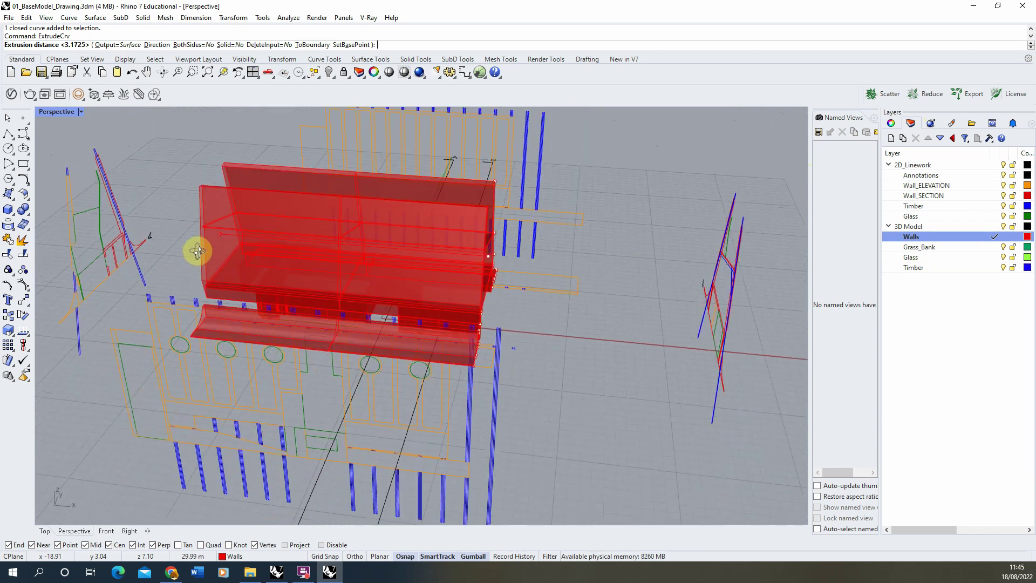
{"action": "scroll", "coordinate": [154, 327], "scroll_direction": "up", "scroll_amount": 5}
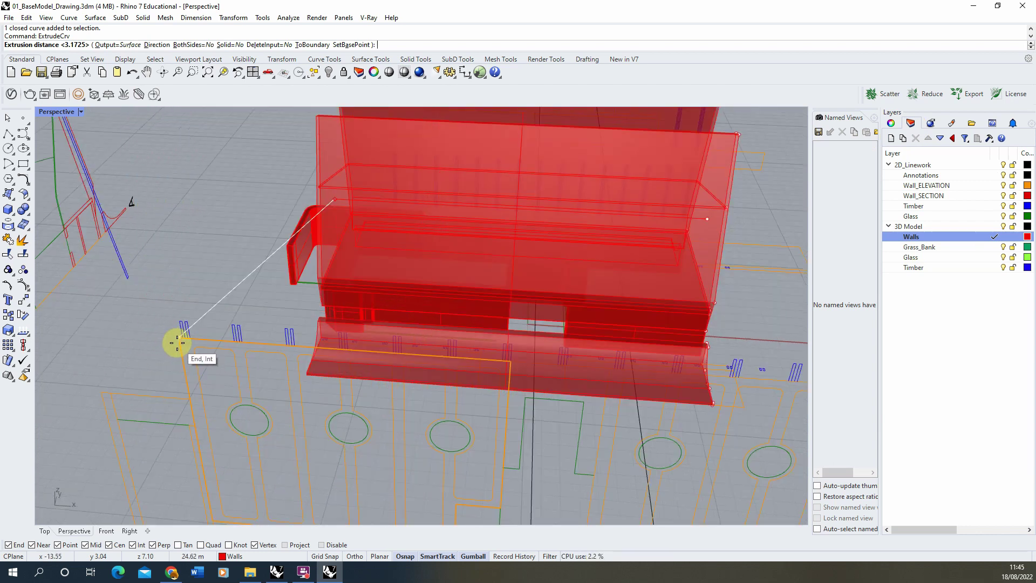
{"action": "left_click", "coordinate": [177, 343]}
{"action": "left_click", "coordinate": [199, 297]}
{"action": "scroll", "coordinate": [292, 319], "scroll_direction": "down", "scroll_amount": 8}
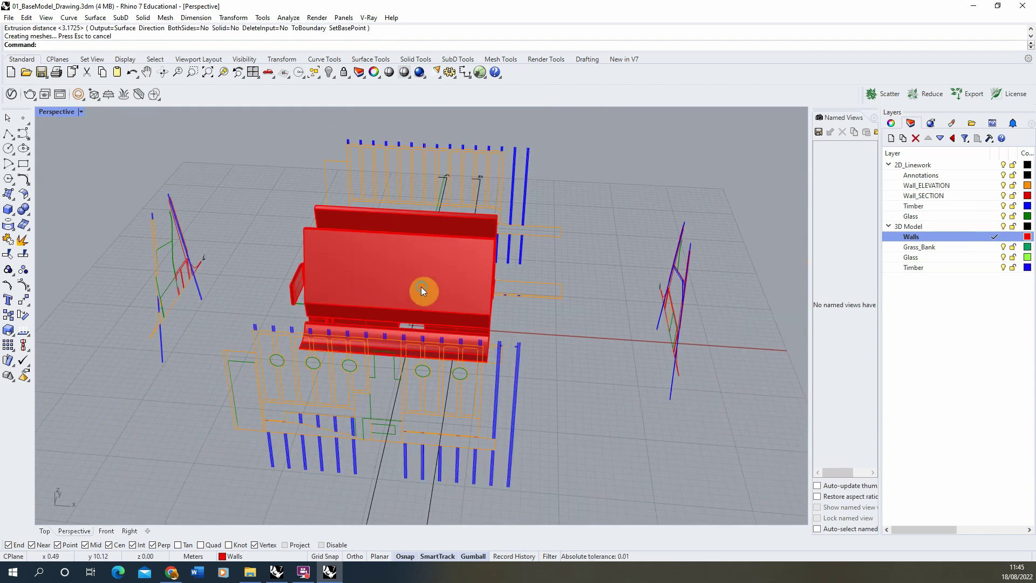
{"action": "right_click_drag", "start_coordinate": [421, 289], "coordinate": [426, 243]}
{"action": "scroll", "coordinate": [376, 263], "scroll_direction": "up", "scroll_amount": 8}
{"action": "key", "text": "ctrl+z"}
Select all six copied section B profiles at the open end of the lower walls, including both bank profiles
{"action": "left_click_drag", "start_coordinate": [559, 164], "coordinate": [406, 207]}
{"action": "left_click", "coordinate": [461, 308], "text": "shift"}
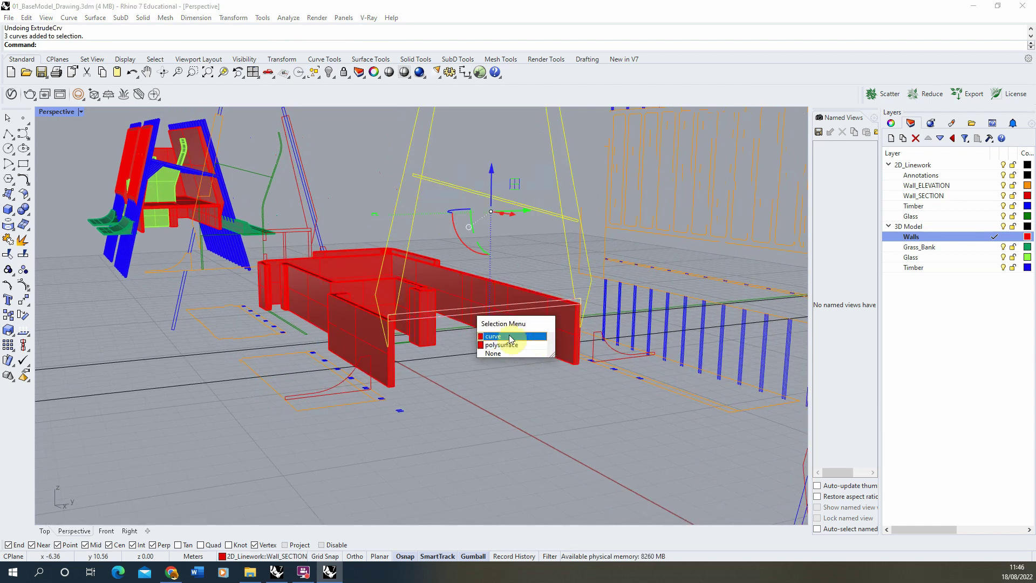
{"action": "left_click", "coordinate": [506, 336]}
{"action": "left_click", "coordinate": [331, 387], "text": "shift"}
{"action": "left_click", "coordinate": [617, 356], "text": "shift"}
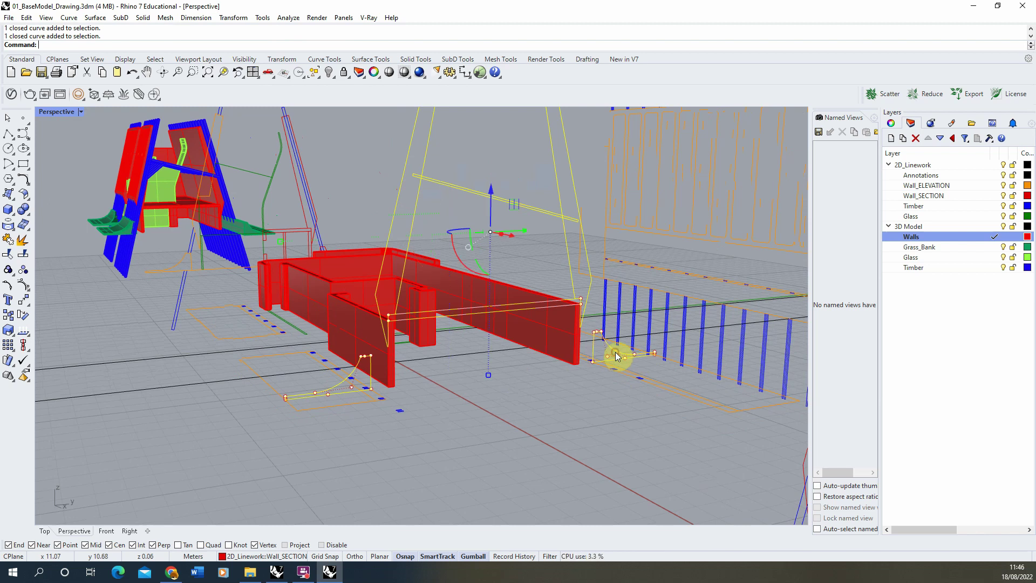
Extrude the six profiles with ExtrudeCrv and Solid=Yes along the building to the far corner of the elevation drawing
{"action": "type", "text": "ExtrudeCrv"}
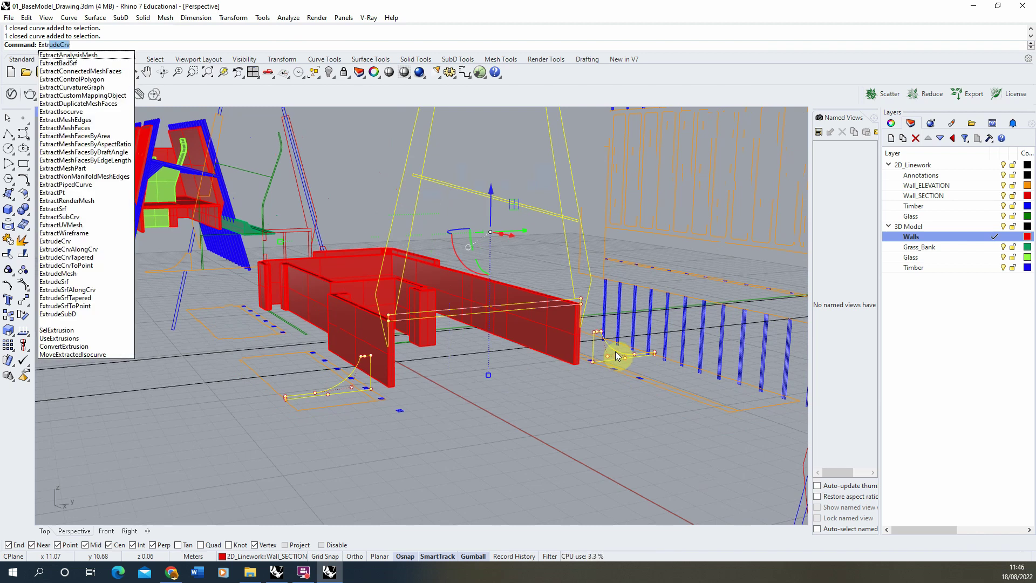
{"action": "key", "text": "Return"}
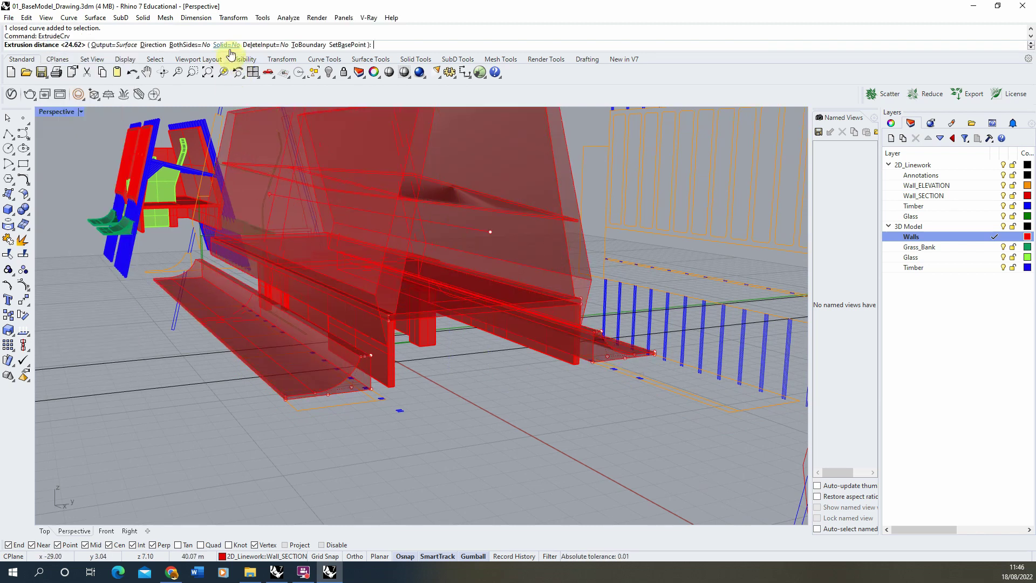
{"action": "left_click", "coordinate": [229, 45]}
{"action": "scroll", "coordinate": [307, 240], "scroll_direction": "down", "scroll_amount": 3}
{"action": "right_click_drag", "start_coordinate": [307, 240], "coordinate": [365, 265]}
{"action": "scroll", "coordinate": [108, 261], "scroll_direction": "up", "scroll_amount": 4}
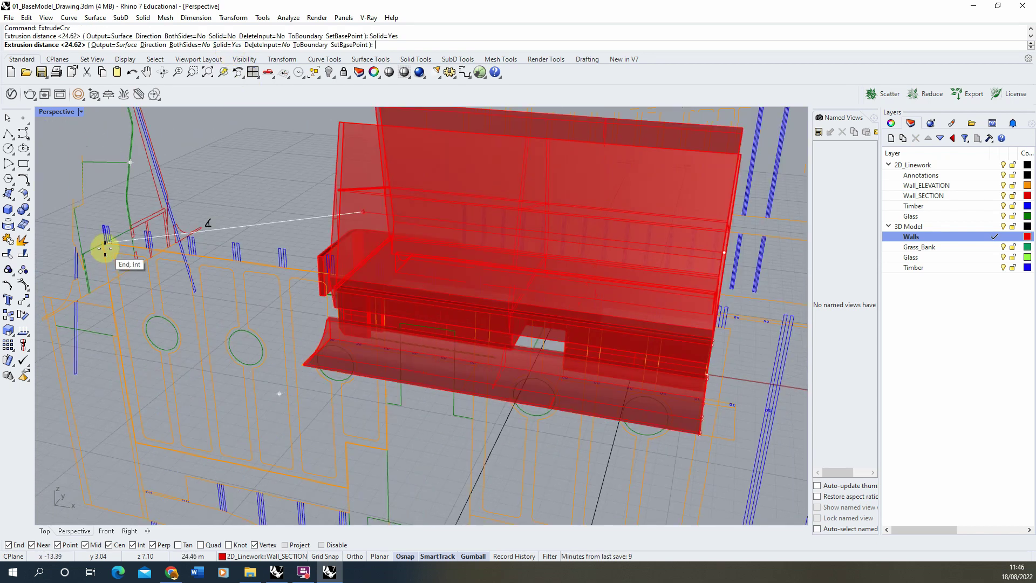
{"action": "left_click", "coordinate": [99, 249]}
{"action": "right_click_drag", "start_coordinate": [162, 266], "coordinate": [487, 406]}
{"action": "right_click_drag", "start_coordinate": [479, 359], "coordinate": [389, 313]}
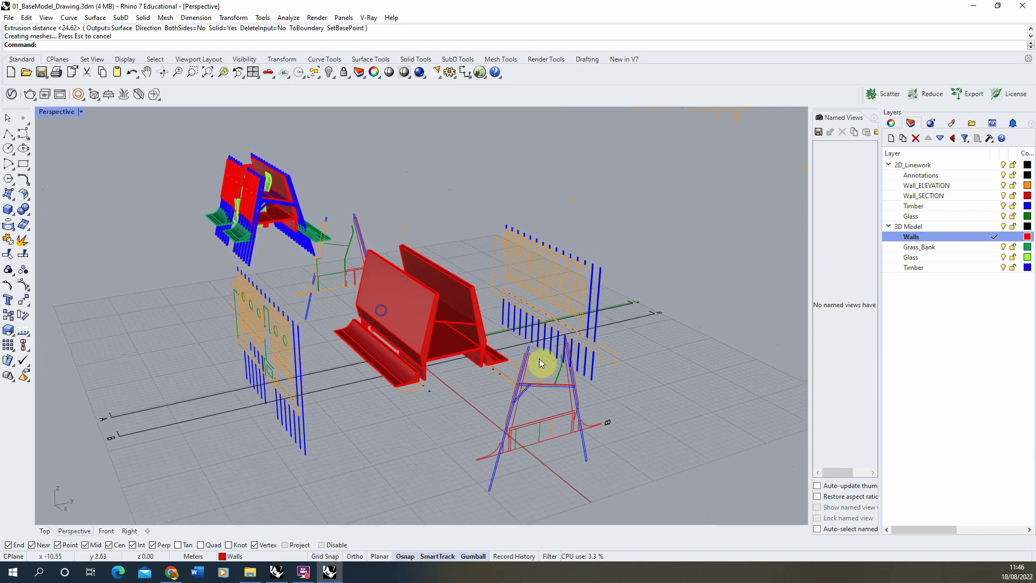
Examine the bank extrusion's end against the closed bank outlines drawn on the ground plan
{"action": "scroll", "coordinate": [470, 377], "scroll_direction": "up", "scroll_amount": 3}
{"action": "scroll", "coordinate": [387, 393], "scroll_direction": "up", "scroll_amount": 3}
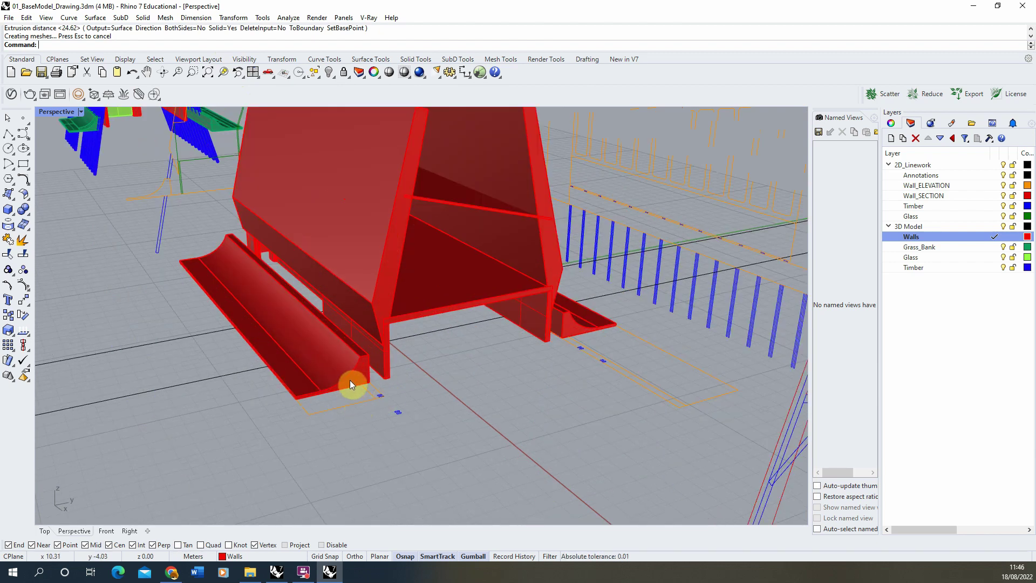
{"action": "left_click", "coordinate": [354, 384]}
{"action": "scroll", "coordinate": [383, 405], "scroll_direction": "up", "scroll_amount": 5}
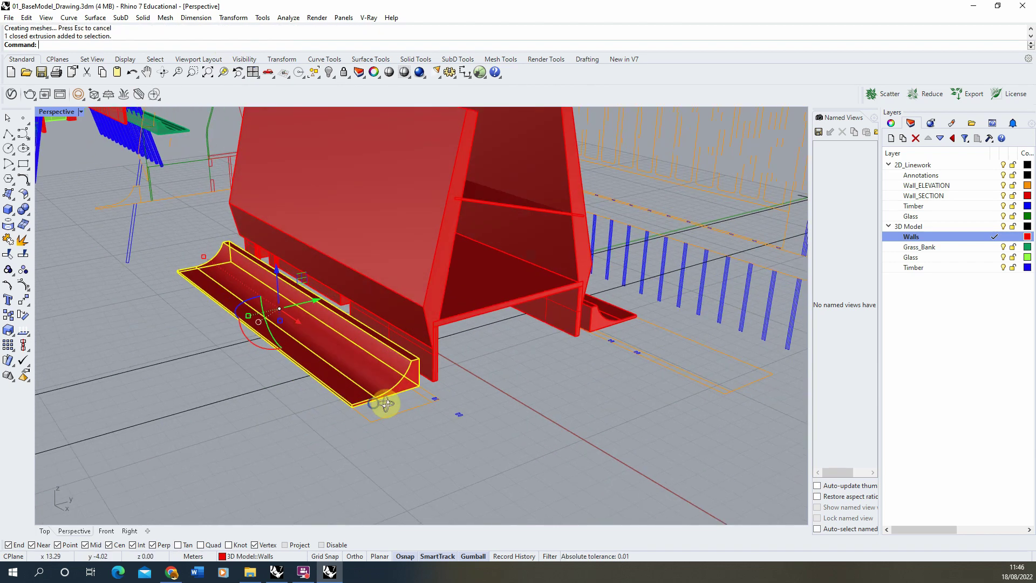
{"action": "left_click", "coordinate": [476, 480]}
{"action": "scroll", "coordinate": [486, 474], "scroll_direction": "down", "scroll_amount": 8}
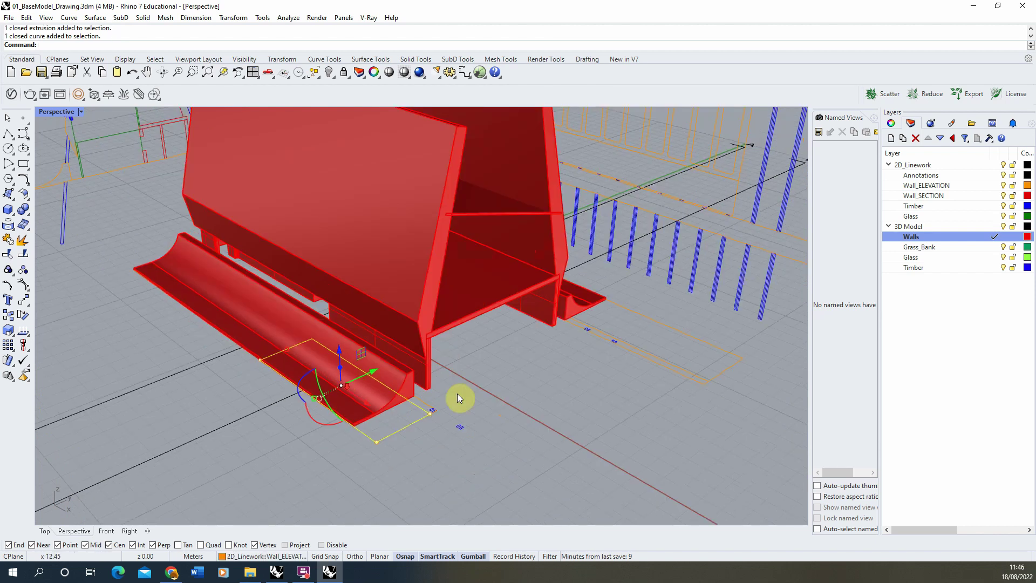
{"action": "scroll", "coordinate": [626, 378], "scroll_direction": "up", "scroll_amount": 5}
{"action": "left_click", "coordinate": [632, 385]}
{"action": "left_click", "coordinate": [618, 416]}
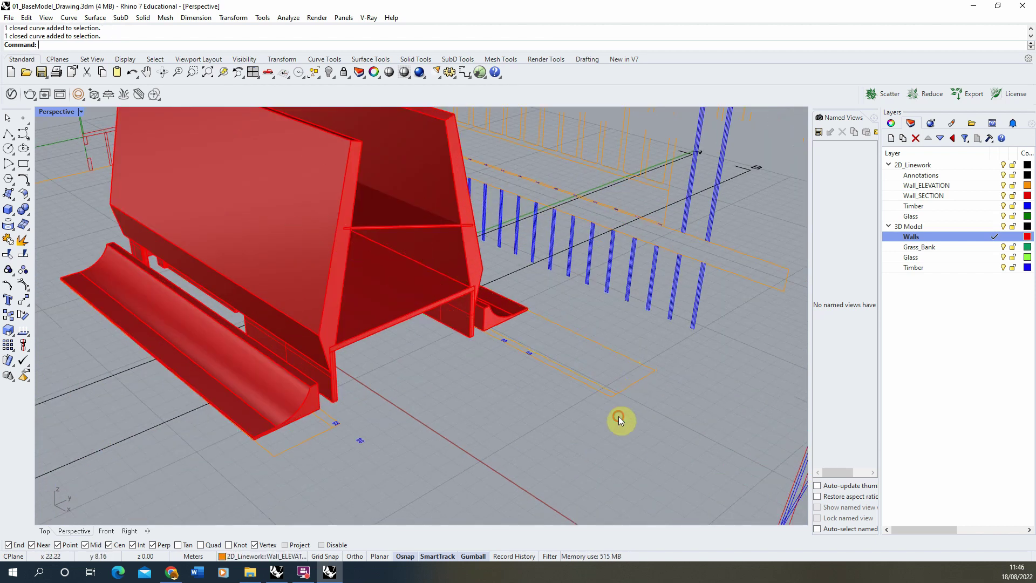
Extrude the front bank's profile curve as a solid about 1.82 m outward to the end of its plan outline
{"action": "scroll", "coordinate": [559, 373], "scroll_direction": "down", "scroll_amount": 3}
{"action": "scroll", "coordinate": [360, 408], "scroll_direction": "up", "scroll_amount": 3}
{"action": "left_click", "coordinate": [373, 401]}
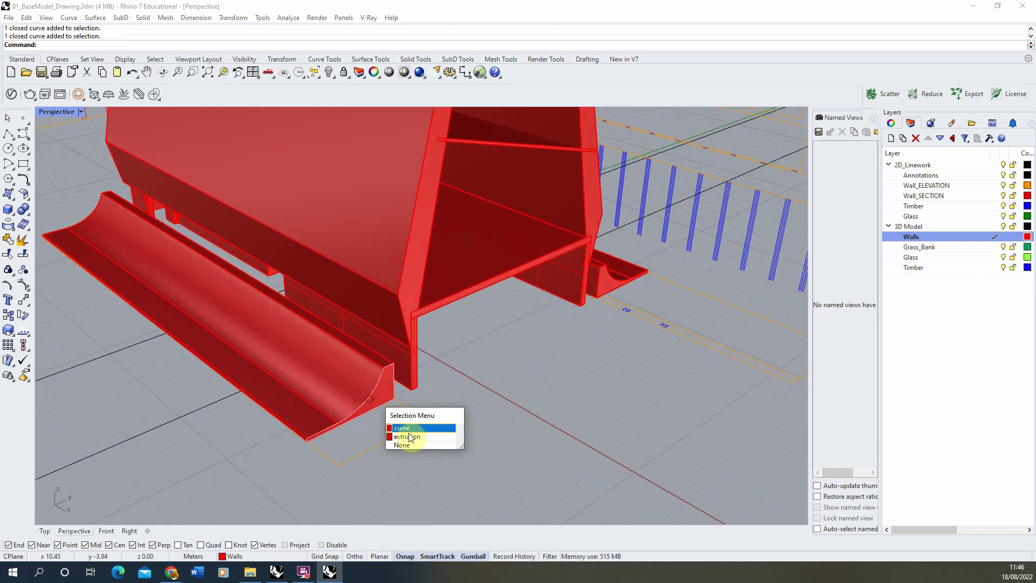
{"action": "left_click", "coordinate": [409, 427]}
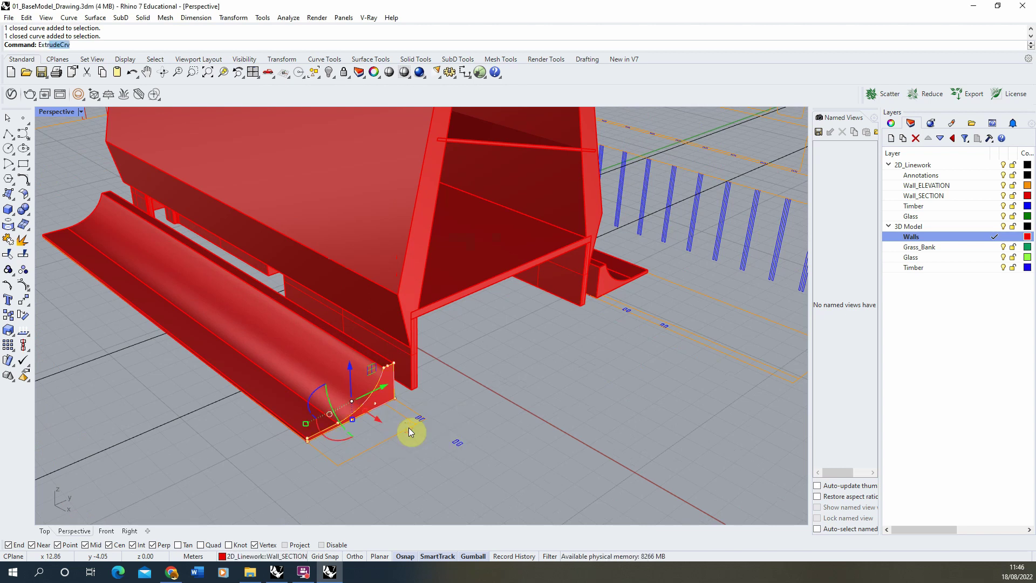
{"action": "key", "text": "Return"}
{"action": "left_click", "coordinate": [382, 447]}
{"action": "scroll", "coordinate": [349, 449], "scroll_direction": "down", "scroll_amount": 6}
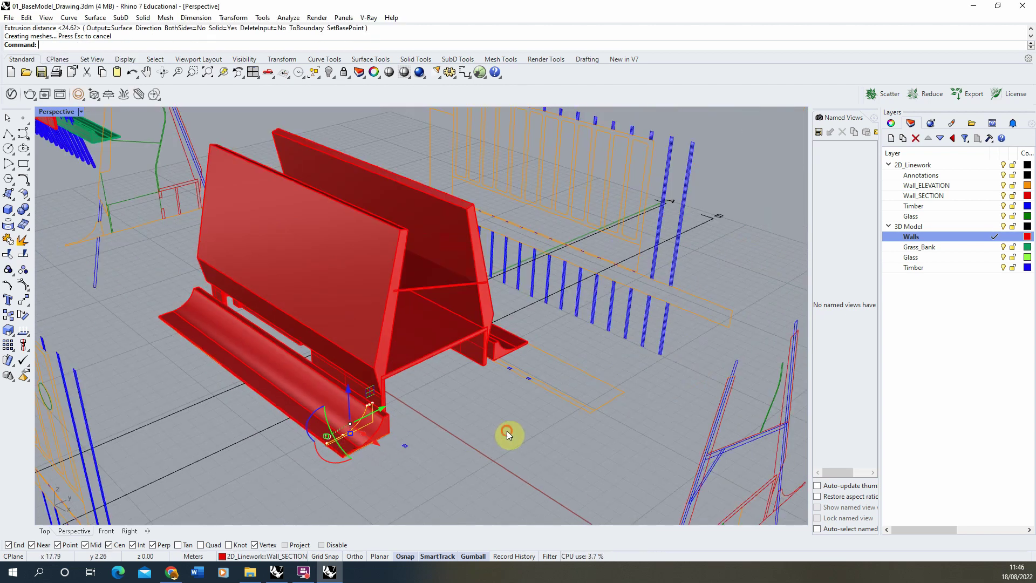
Extrude the rear bank's profile curve as a solid outward to the end corner of its plan outline
{"action": "scroll", "coordinate": [507, 332], "scroll_direction": "up", "scroll_amount": 3}
{"action": "left_click", "coordinate": [505, 338]}
{"action": "left_click", "coordinate": [537, 369]}
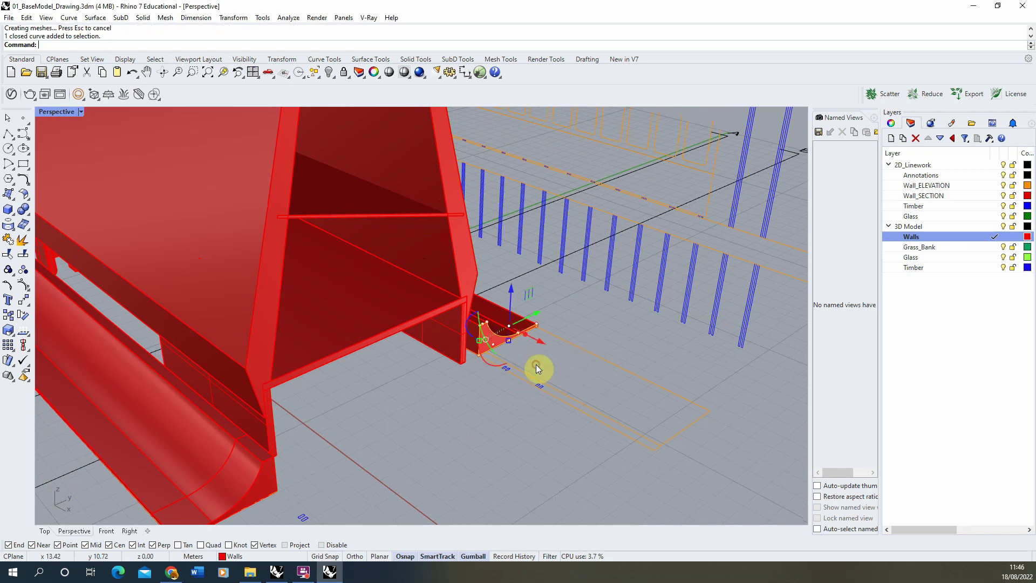
{"action": "key", "text": "Return"}
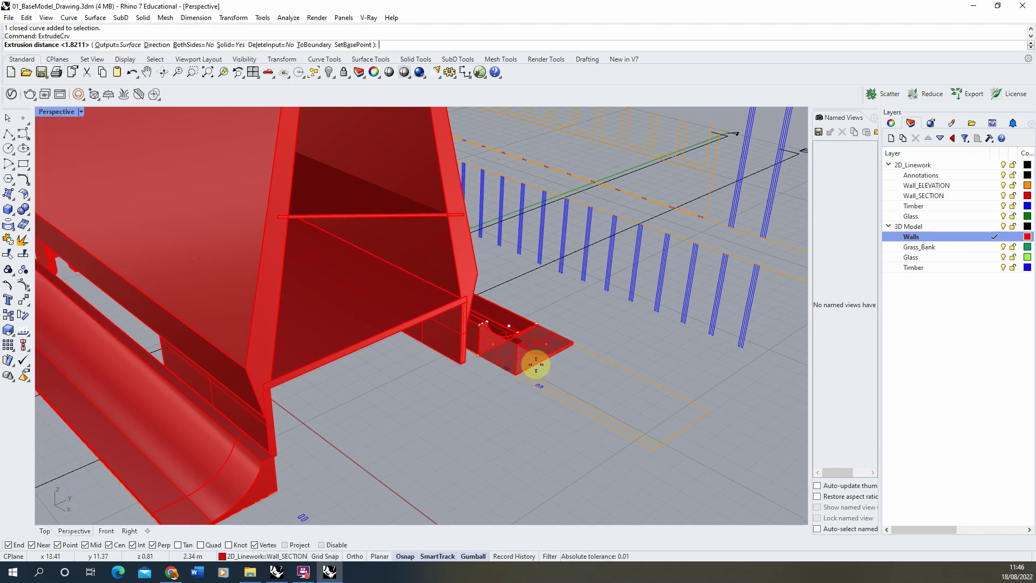
{"action": "left_click", "coordinate": [655, 446]}
{"action": "scroll", "coordinate": [540, 459], "scroll_direction": "down", "scroll_amount": 5}
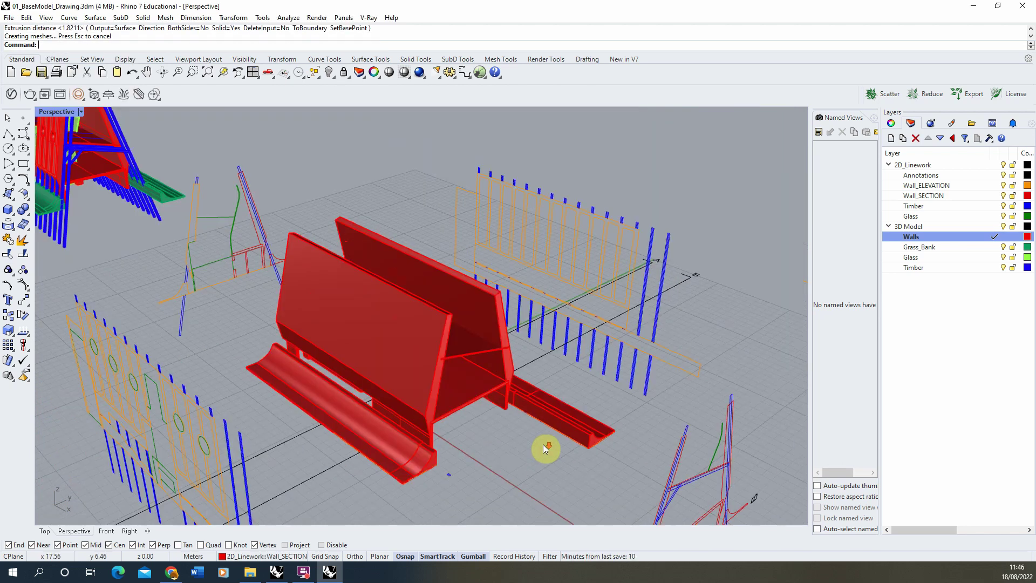
Compare the finished reference model's entrance gap with the new walls and front elevation, and look over the Boolean solid tools
{"action": "right_click_drag", "start_coordinate": [597, 411], "coordinate": [416, 330]}
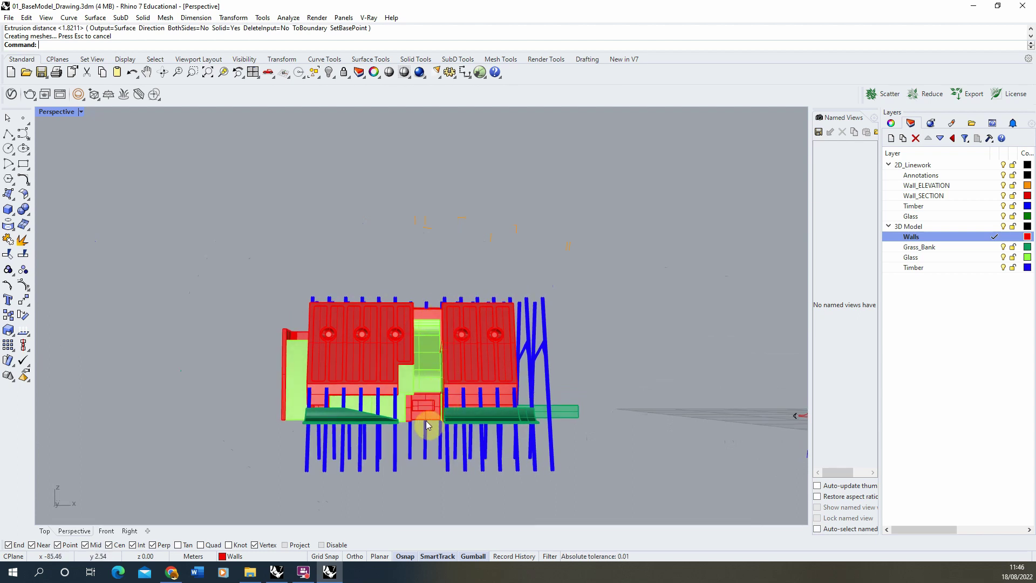
{"action": "mouse_move", "coordinate": [430, 339]}
{"action": "right_mouse_down"}
{"action": "mouse_move", "coordinate": [428, 423]}
{"action": "mouse_move", "coordinate": [434, 338]}
{"action": "right_mouse_up"}
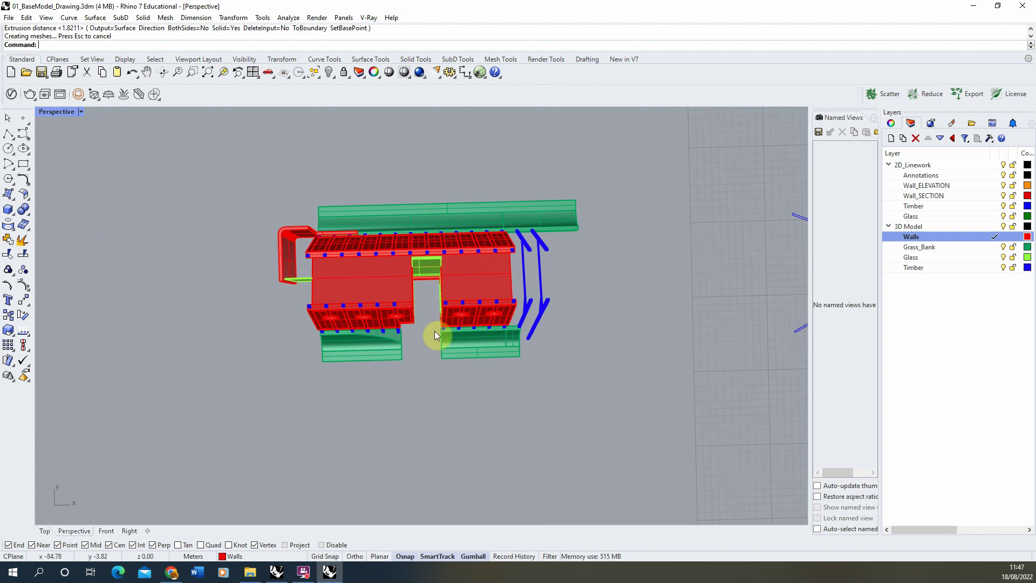
{"action": "right_click_drag", "start_coordinate": [413, 258], "coordinate": [504, 348]}
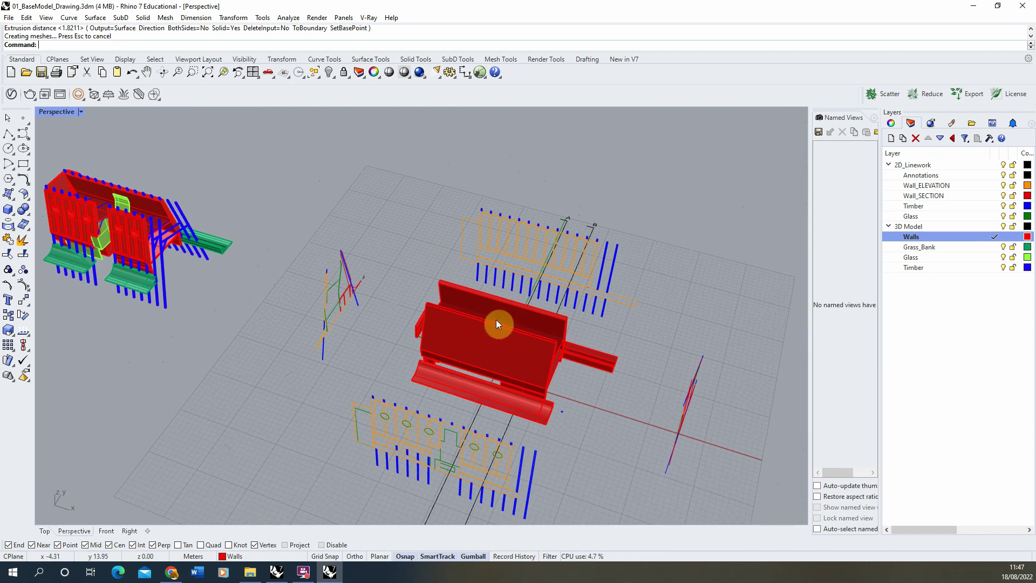
{"action": "scroll", "coordinate": [445, 440], "scroll_direction": "up", "scroll_amount": 7}
{"action": "right_click_drag", "start_coordinate": [455, 383], "coordinate": [461, 377]}
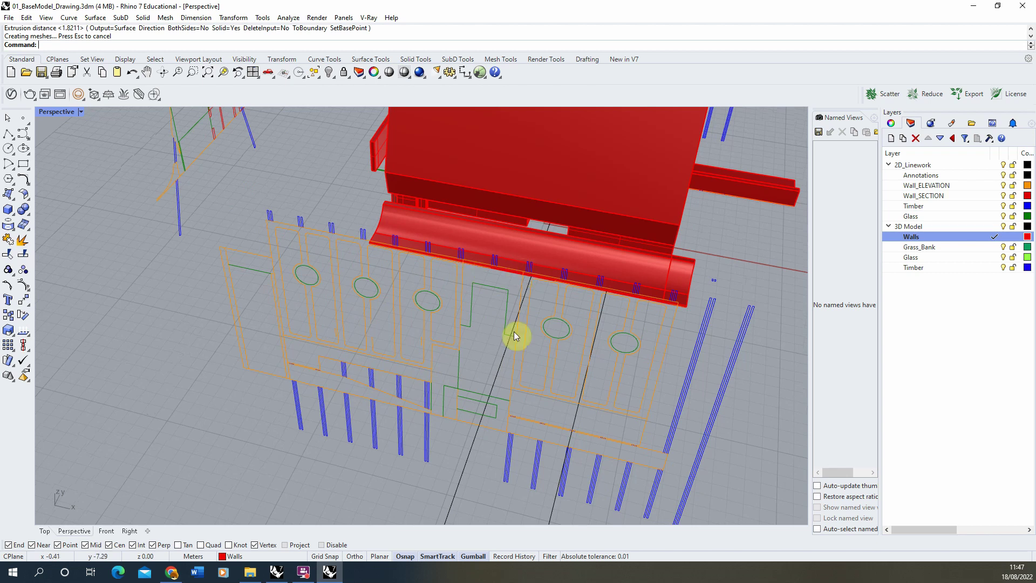
{"action": "scroll", "coordinate": [450, 394], "scroll_direction": "down", "scroll_amount": 4}
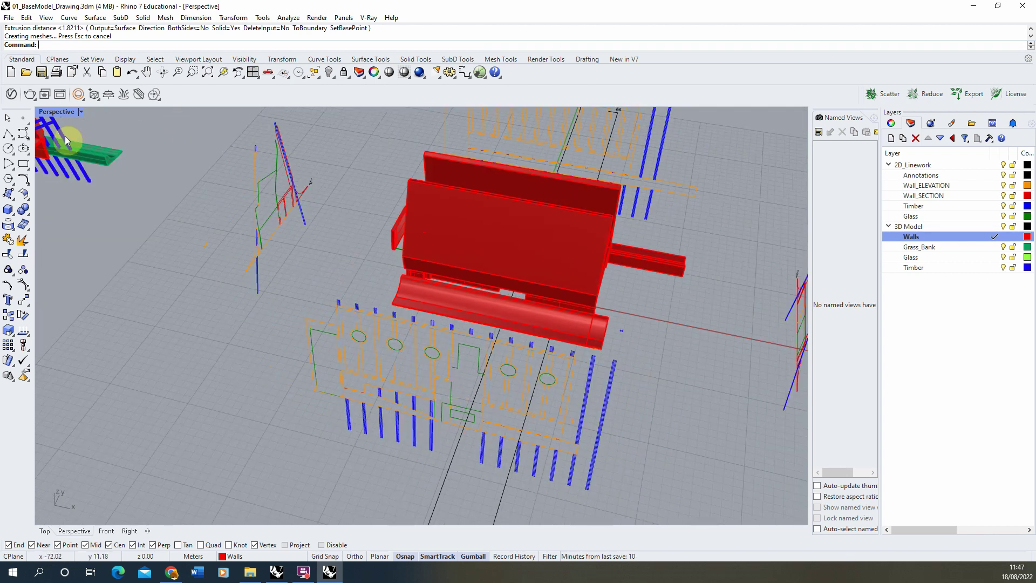
{"action": "left_click", "coordinate": [29, 217]}
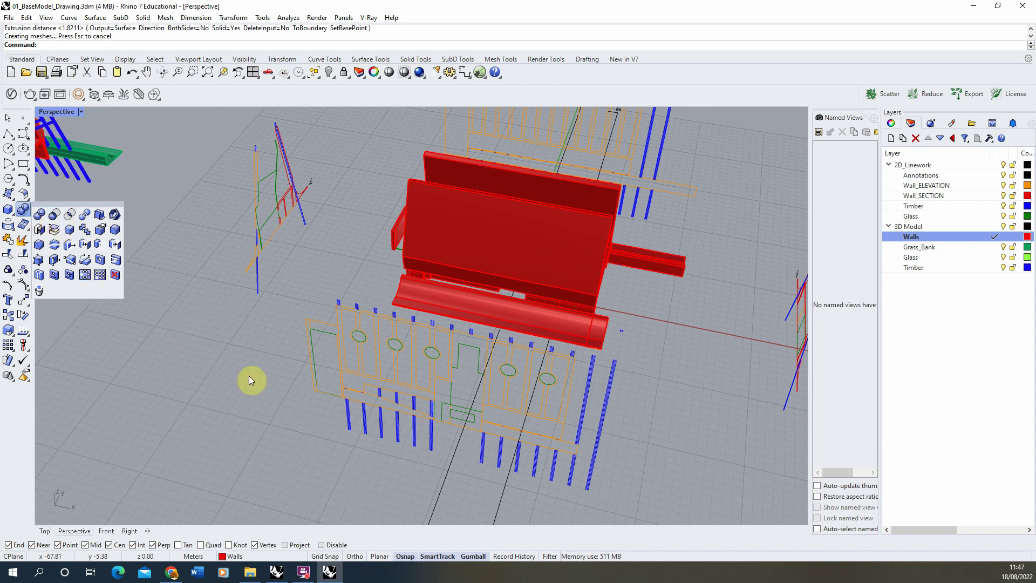
{"action": "right_click_drag", "start_coordinate": [463, 364], "coordinate": [497, 396]}
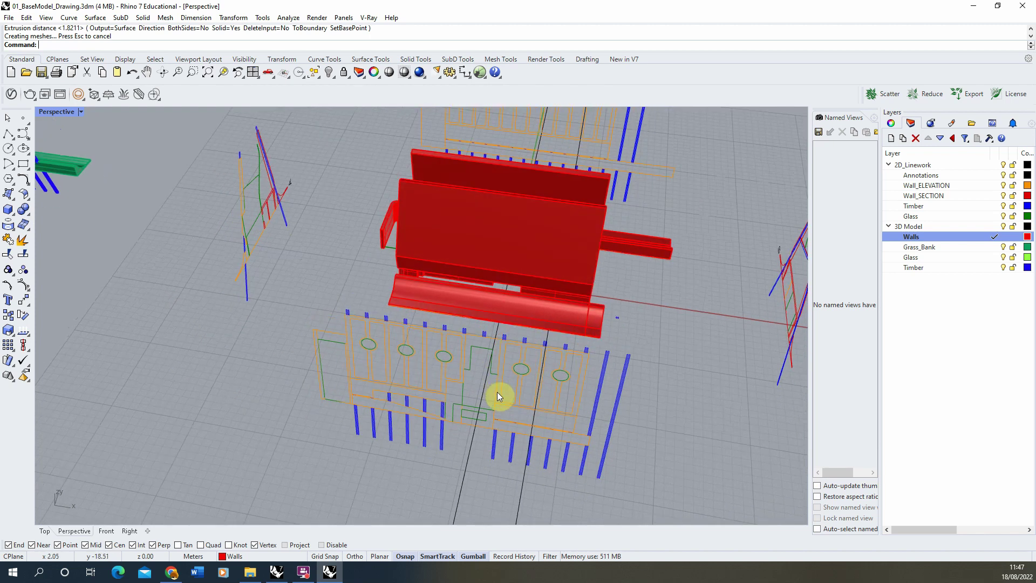
{"action": "right_click_drag", "start_coordinate": [529, 216], "coordinate": [529, 248]}
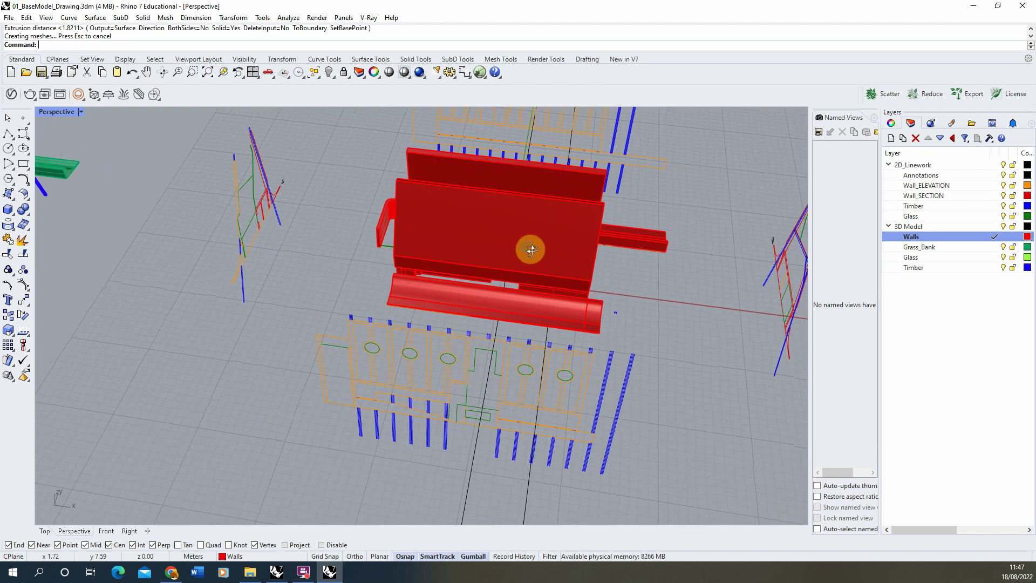
Select all curves of the front elevation drawing, isolate them, and clear the selection
{"action": "left_click", "coordinate": [554, 184]}
{"action": "right_click_drag", "start_coordinate": [376, 269], "coordinate": [393, 397]}
{"action": "left_click", "coordinate": [352, 431]}
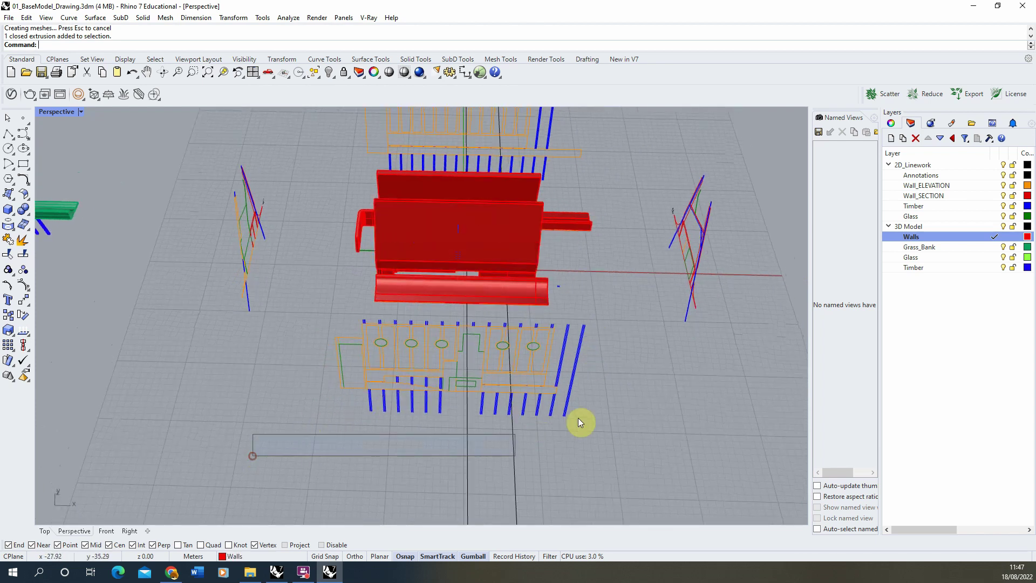
{"action": "left_click_drag", "start_coordinate": [578, 419], "coordinate": [617, 315]}
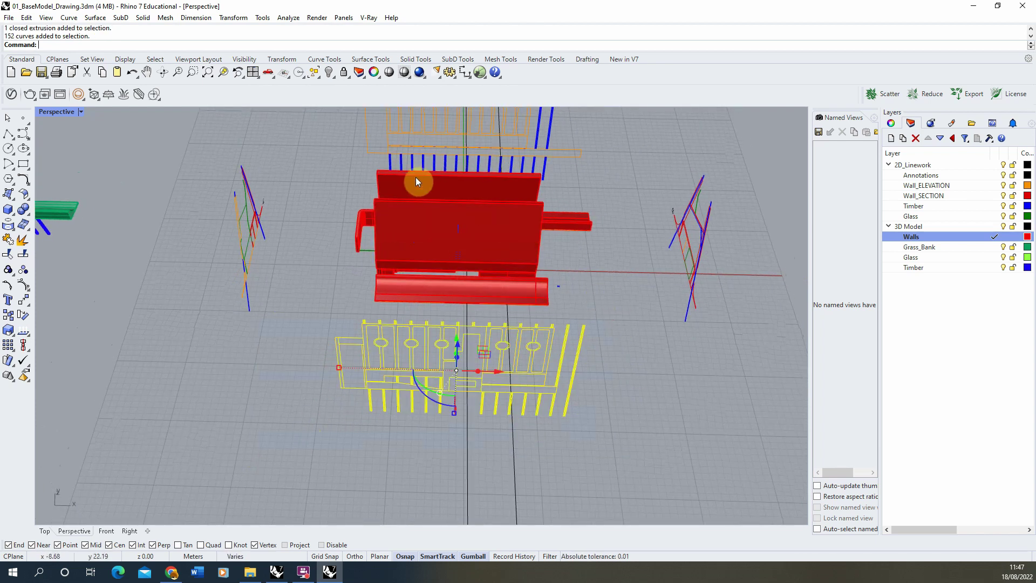
{"action": "right_click_drag", "start_coordinate": [409, 245], "coordinate": [394, 228]}
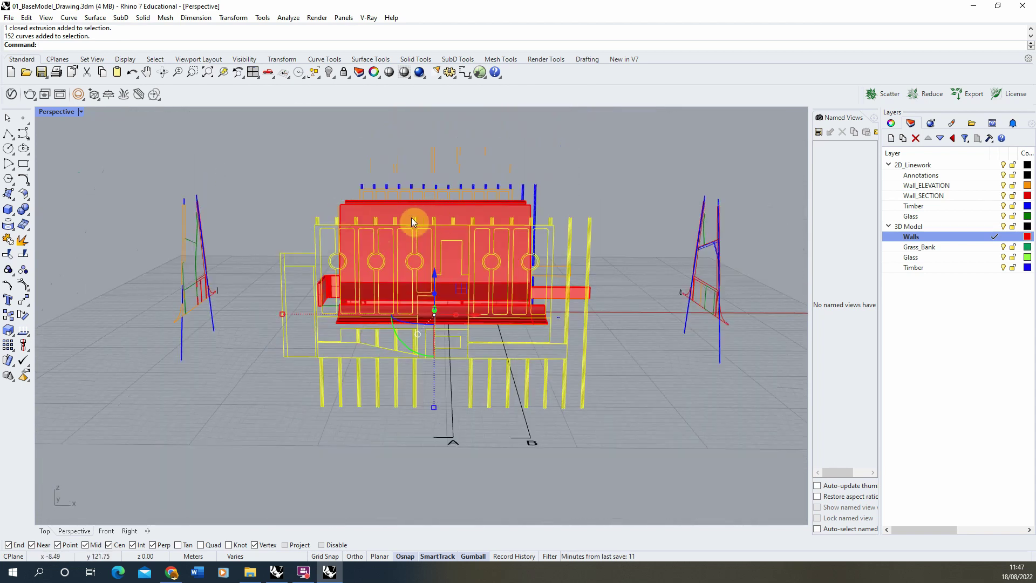
{"action": "right_click_drag", "start_coordinate": [465, 176], "coordinate": [443, 185]}
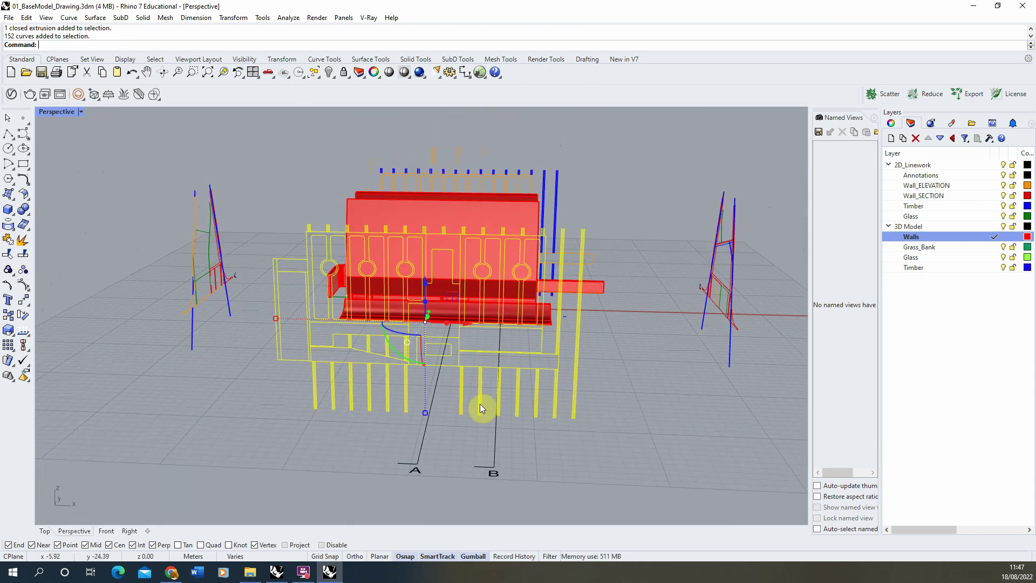
{"action": "left_click", "coordinate": [333, 79]}
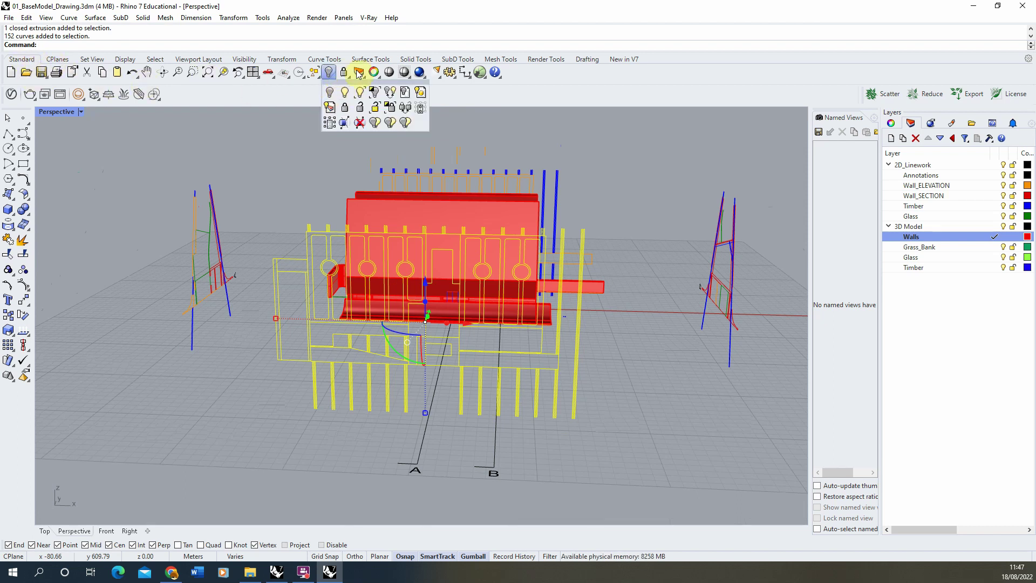
{"action": "left_click", "coordinate": [374, 96]}
{"action": "left_click", "coordinate": [537, 201]}
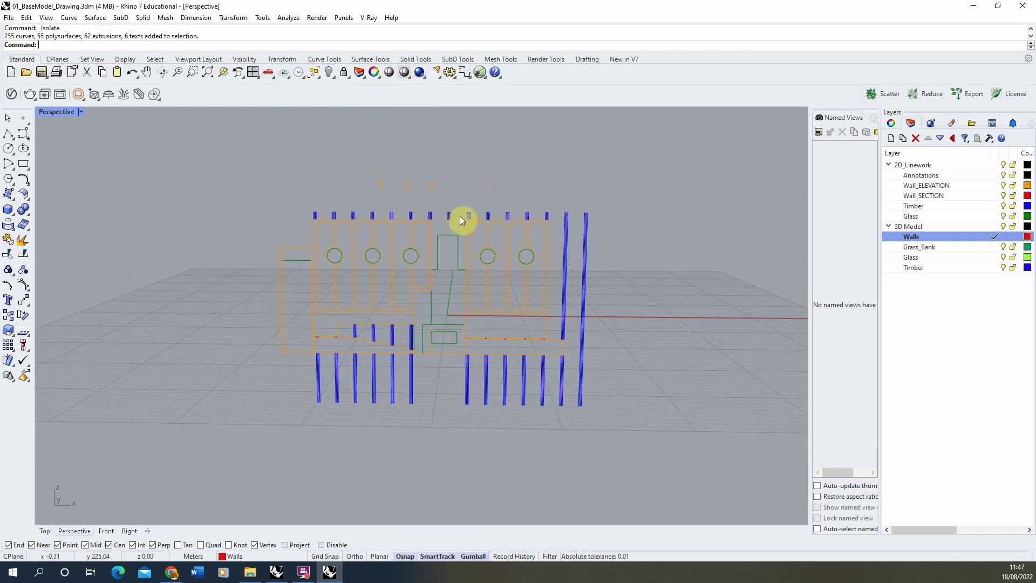
Start a polyline around the front elevation's entrance gap, tracing its top edge, right side, base line and the short rise at the ramp's low end
{"action": "scroll", "coordinate": [462, 220], "scroll_direction": "up", "scroll_amount": 2}
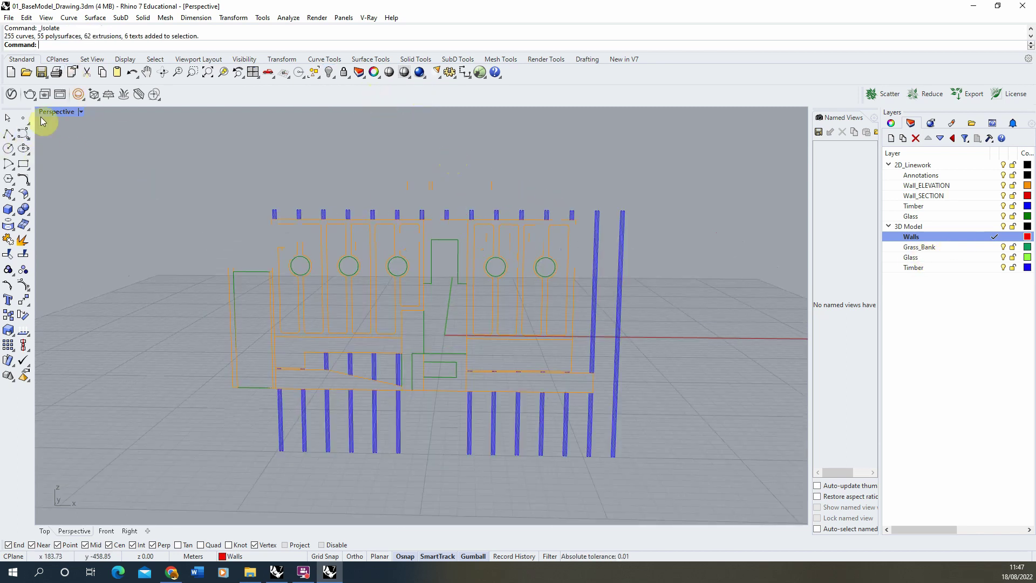
{"action": "left_click", "coordinate": [8, 136]}
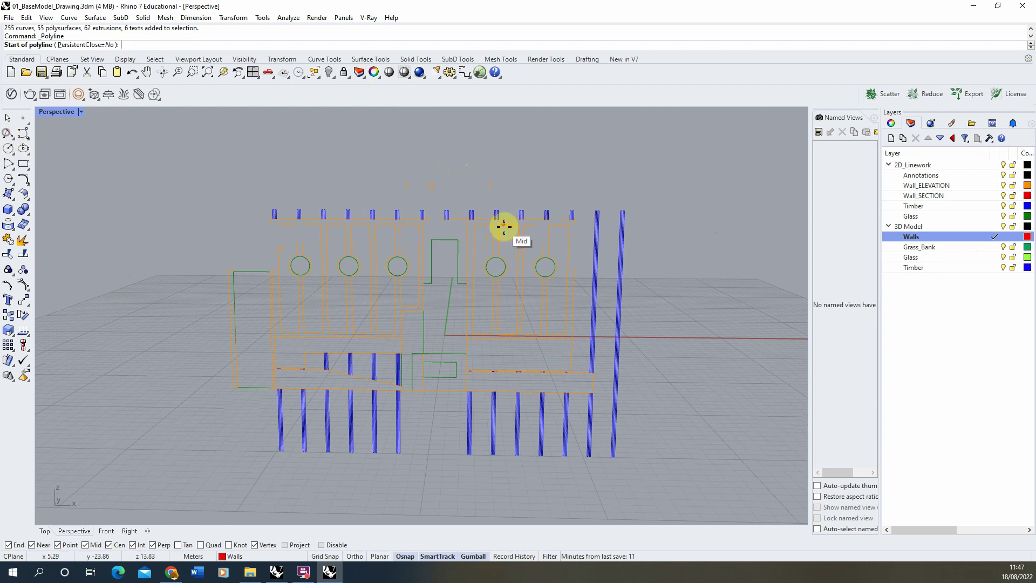
{"action": "scroll", "coordinate": [430, 224], "scroll_direction": "up", "scroll_amount": 5}
{"action": "left_click", "coordinate": [391, 200]}
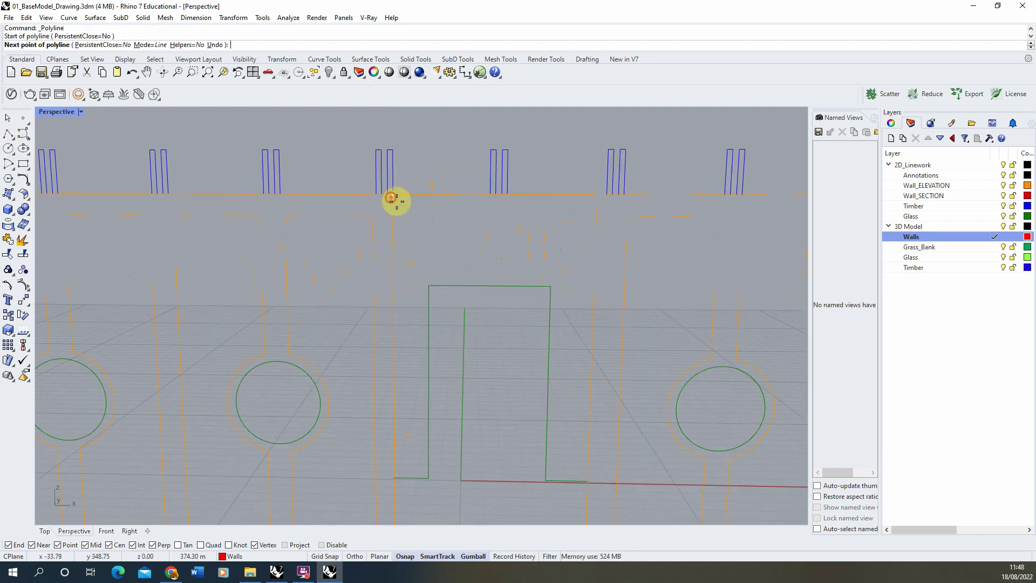
{"action": "left_click", "coordinate": [597, 195]}
{"action": "scroll", "coordinate": [543, 172], "scroll_direction": "down", "scroll_amount": 5}
{"action": "scroll", "coordinate": [546, 397], "scroll_direction": "up", "scroll_amount": 4}
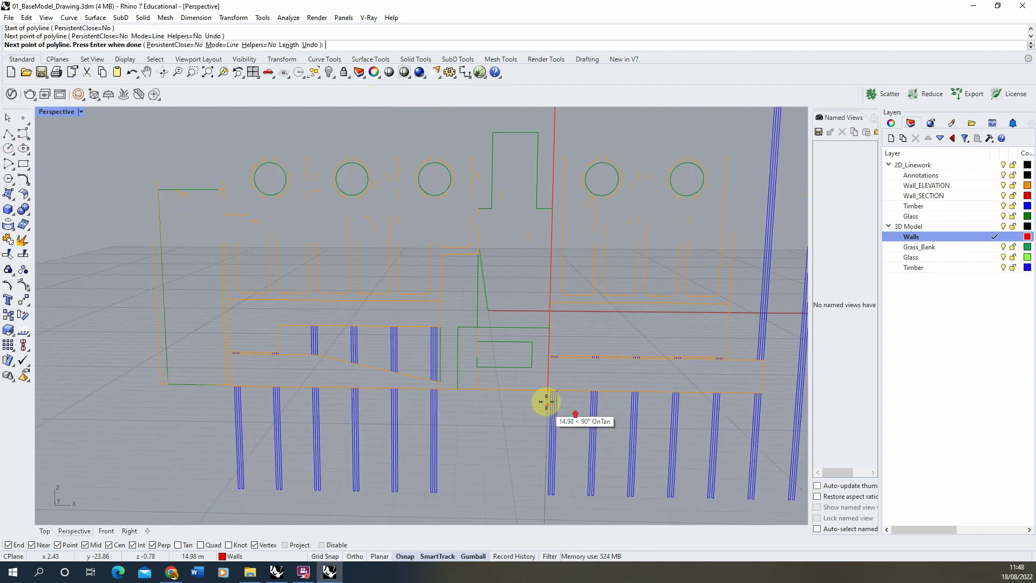
{"action": "left_click", "coordinate": [548, 388]}
{"action": "scroll", "coordinate": [410, 389], "scroll_direction": "up", "scroll_amount": 4}
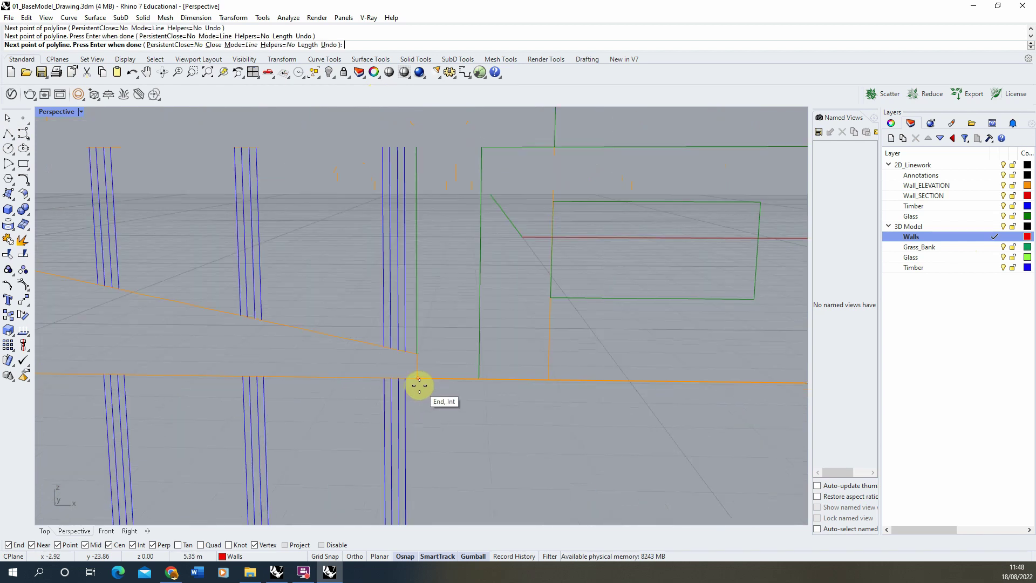
{"action": "left_click", "coordinate": [418, 379]}
{"action": "left_click", "coordinate": [418, 357]}
{"action": "scroll", "coordinate": [456, 358], "scroll_direction": "down", "scroll_amount": 3}
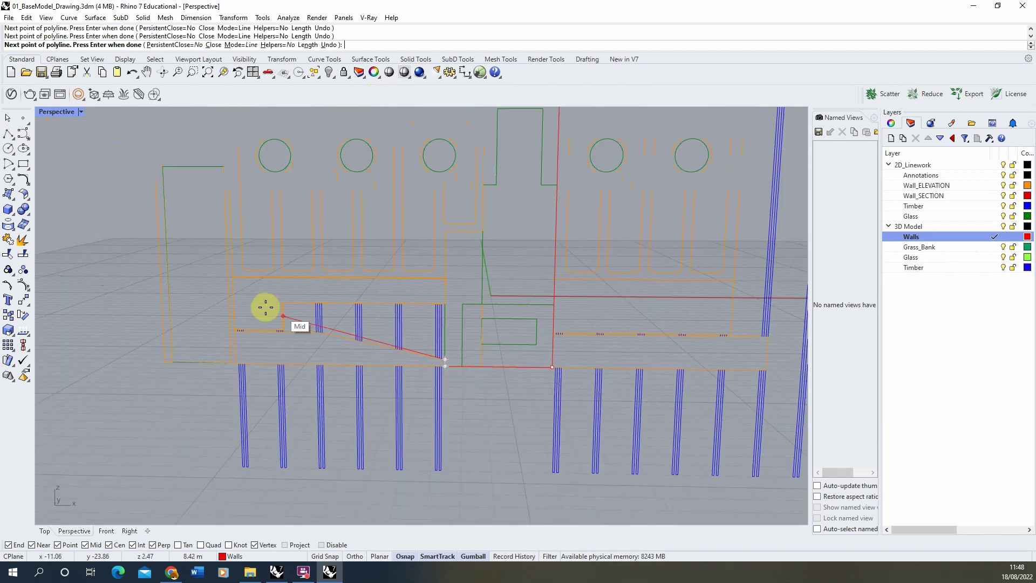
Continue the gap outline up the sloping ramp line, along its flat end, up the short vertical edge and back along the upper horizontal line
{"action": "scroll", "coordinate": [312, 326], "scroll_direction": "up", "scroll_amount": 5}
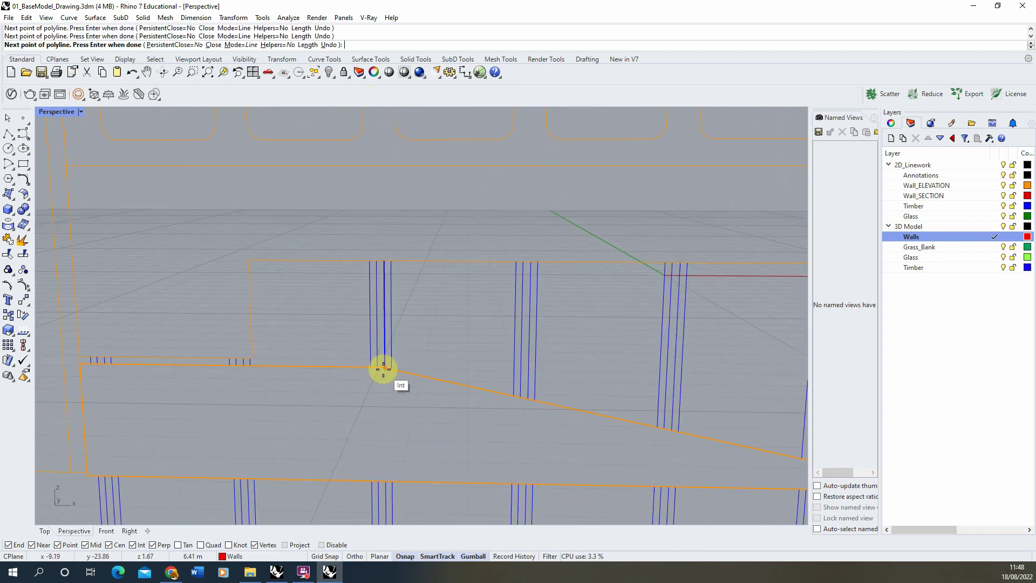
{"action": "scroll", "coordinate": [376, 359], "scroll_direction": "up", "scroll_amount": 4}
{"action": "scroll", "coordinate": [389, 382], "scroll_direction": "down", "scroll_amount": 3}
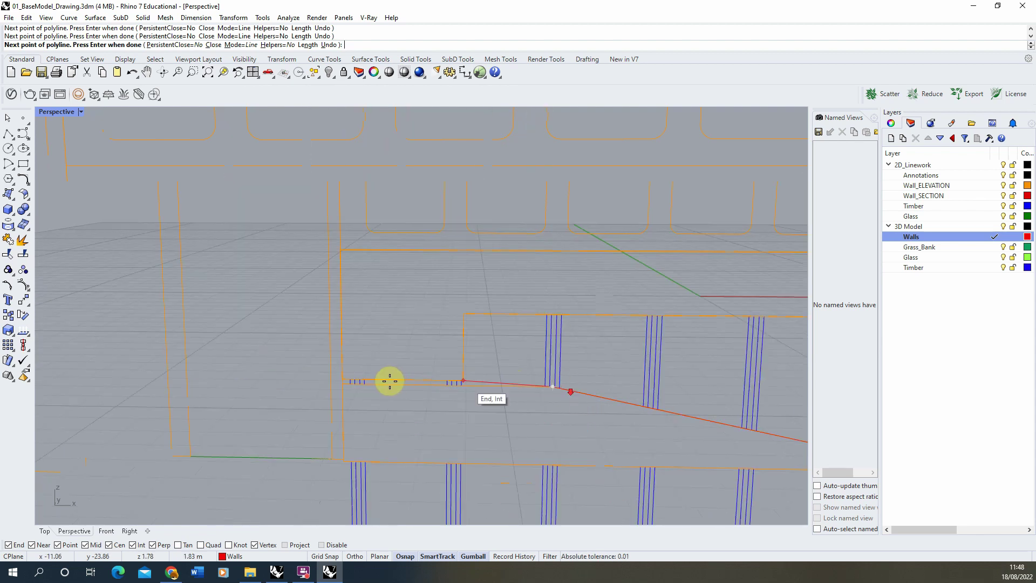
{"action": "scroll", "coordinate": [479, 381], "scroll_direction": "up", "scroll_amount": 4}
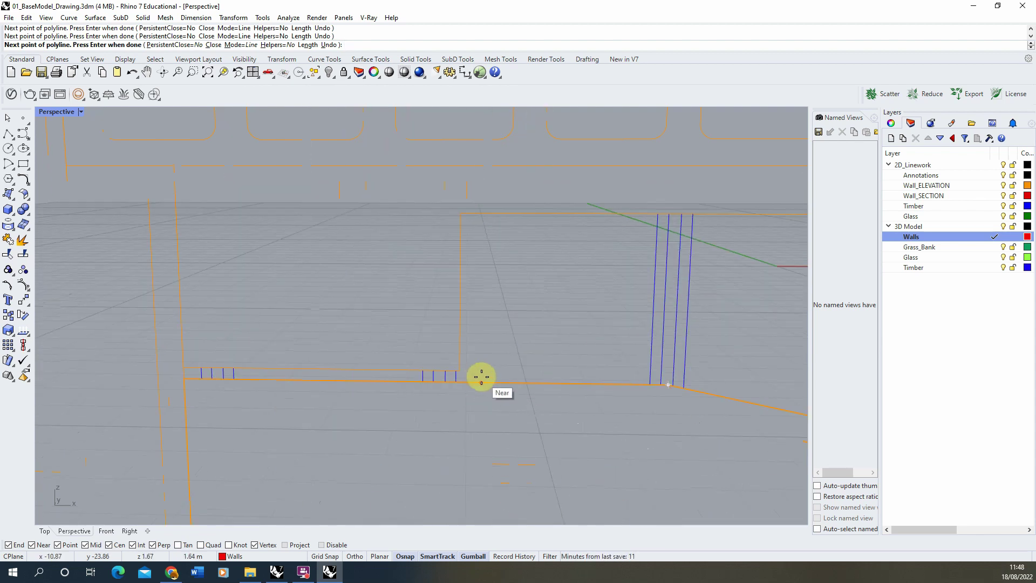
{"action": "left_click", "coordinate": [459, 380]}
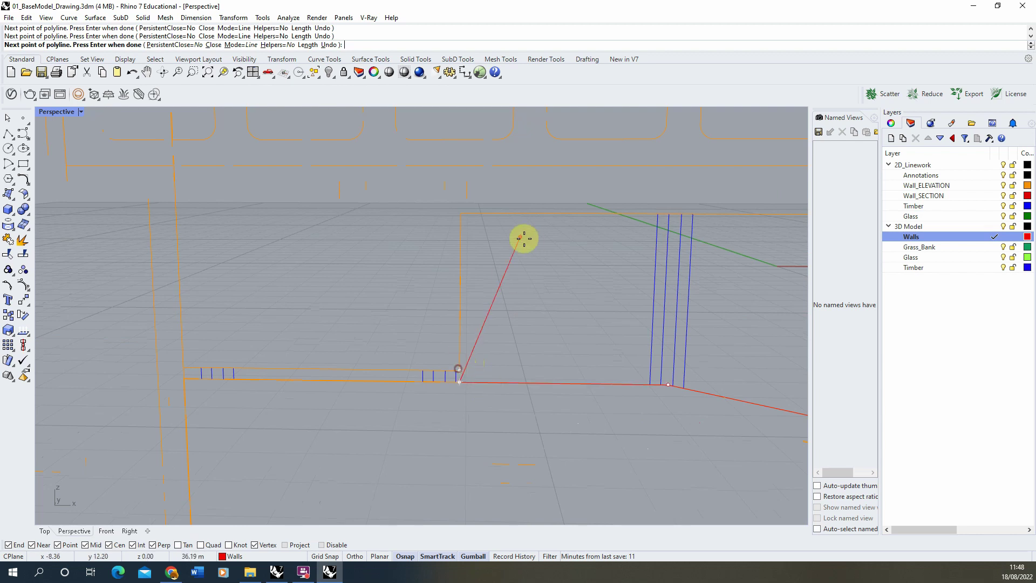
{"action": "left_click", "coordinate": [459, 213]}
{"action": "scroll", "coordinate": [290, 289], "scroll_direction": "down", "scroll_amount": 5}
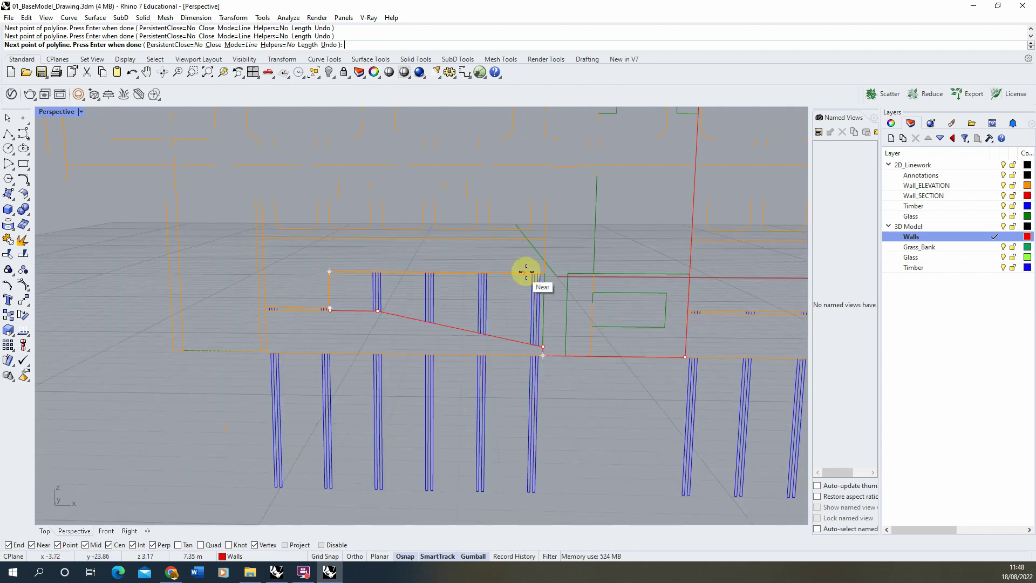
{"action": "scroll", "coordinate": [543, 273], "scroll_direction": "up", "scroll_amount": 5}
{"action": "left_click", "coordinate": [544, 277]}
{"action": "scroll", "coordinate": [518, 319], "scroll_direction": "down", "scroll_amount": 4}
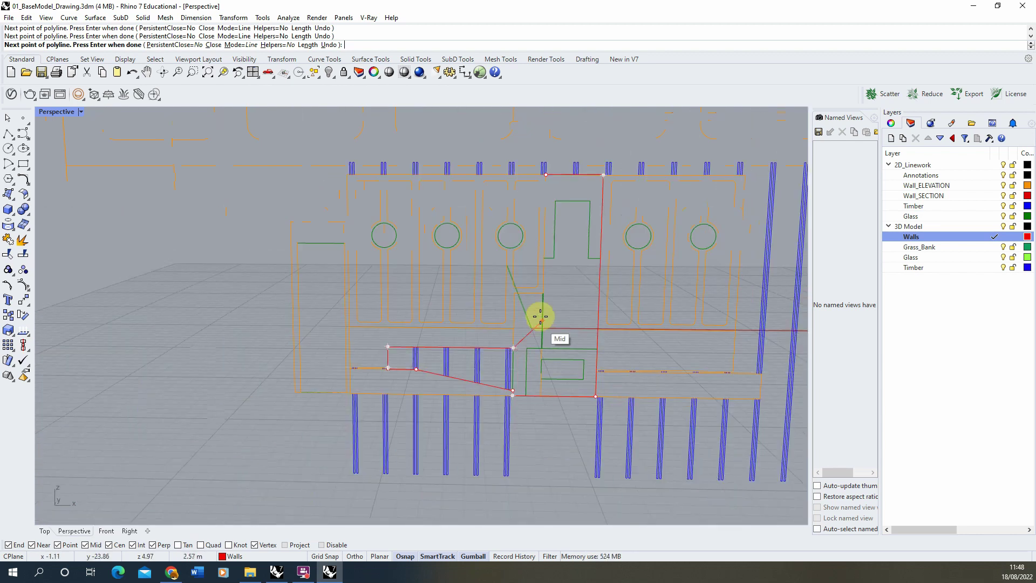
Close the gap outline by tracing the stepped notch above the ramp opening and the left vertical edge to the starting corner
{"action": "scroll", "coordinate": [493, 277], "scroll_direction": "up", "scroll_amount": 2}
{"action": "left_click", "coordinate": [480, 267]}
{"action": "left_click", "coordinate": [548, 266]}
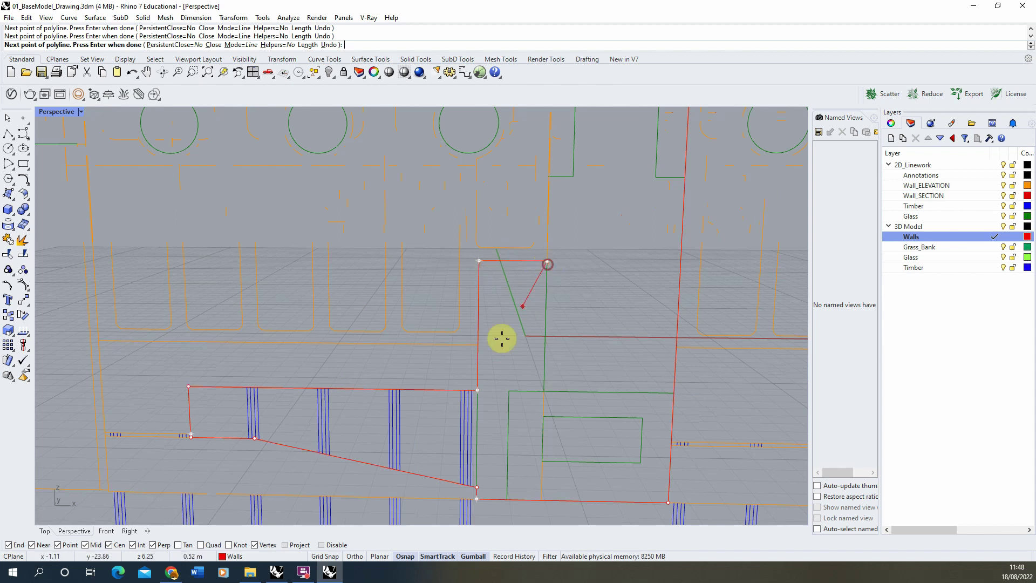
{"action": "scroll", "coordinate": [500, 338], "scroll_direction": "down", "scroll_amount": 3}
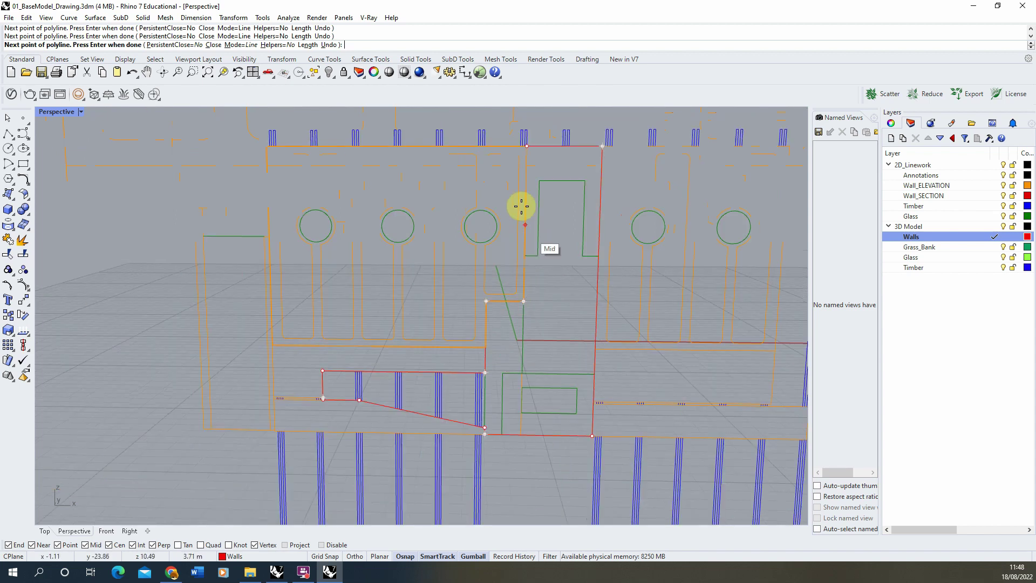
{"action": "left_click", "coordinate": [527, 147]}
{"action": "scroll", "coordinate": [502, 281], "scroll_direction": "down", "scroll_amount": 3}
Select the new gap outline along with the front elevation curves, unisolate the hidden objects, and clear the selection
{"action": "left_click", "coordinate": [456, 344]}
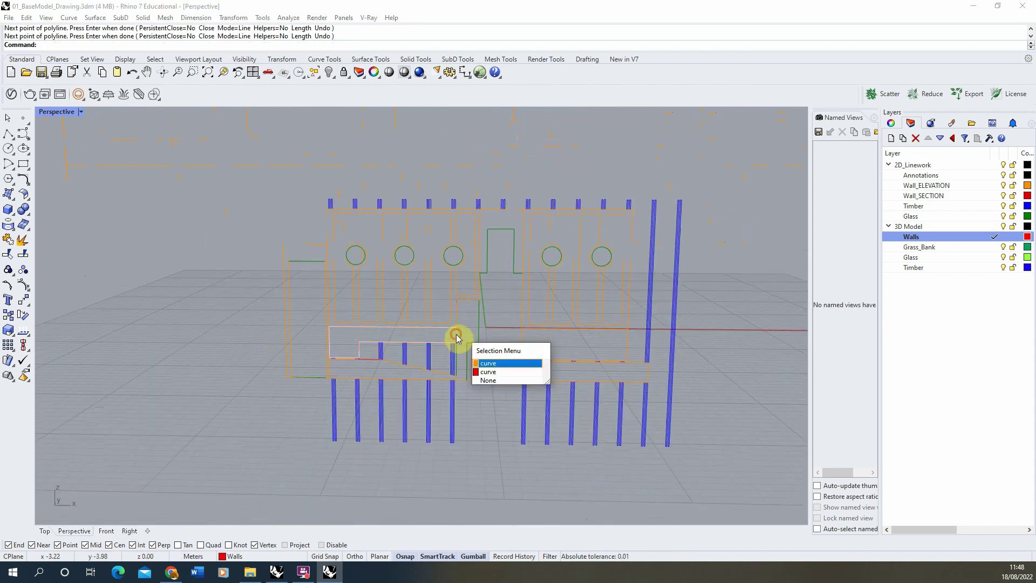
{"action": "left_click", "coordinate": [493, 377]}
{"action": "scroll", "coordinate": [491, 321], "scroll_direction": "down", "scroll_amount": 3}
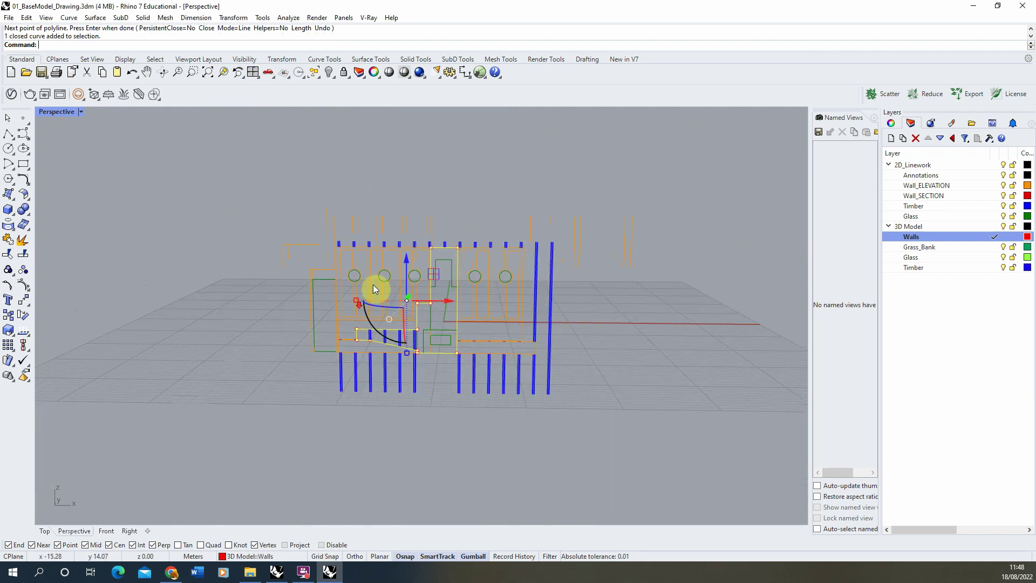
{"action": "left_click_drag", "start_coordinate": [231, 194], "coordinate": [620, 414]}
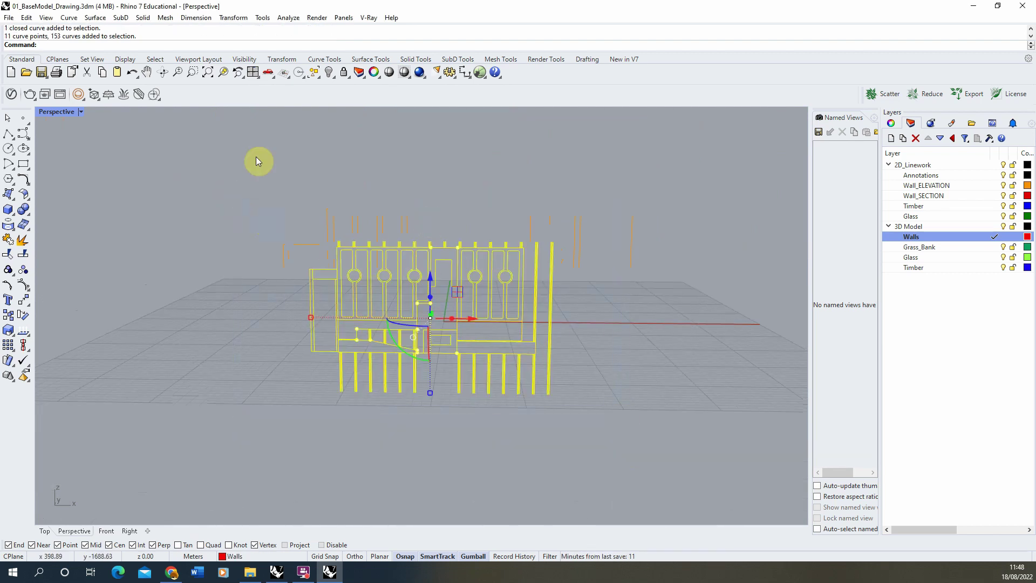
{"action": "left_click", "coordinate": [333, 78]}
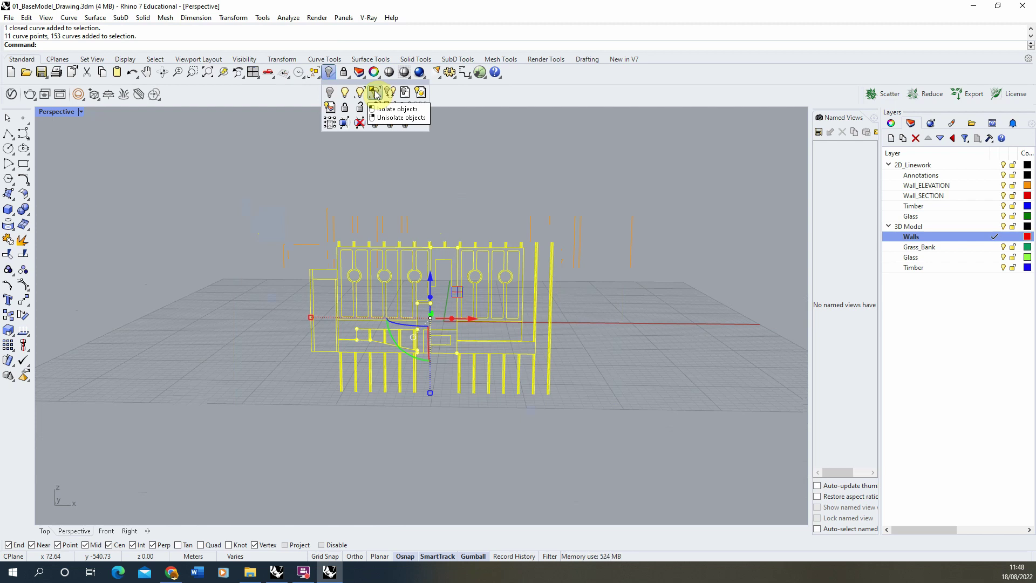
{"action": "right_click", "coordinate": [373, 93]}
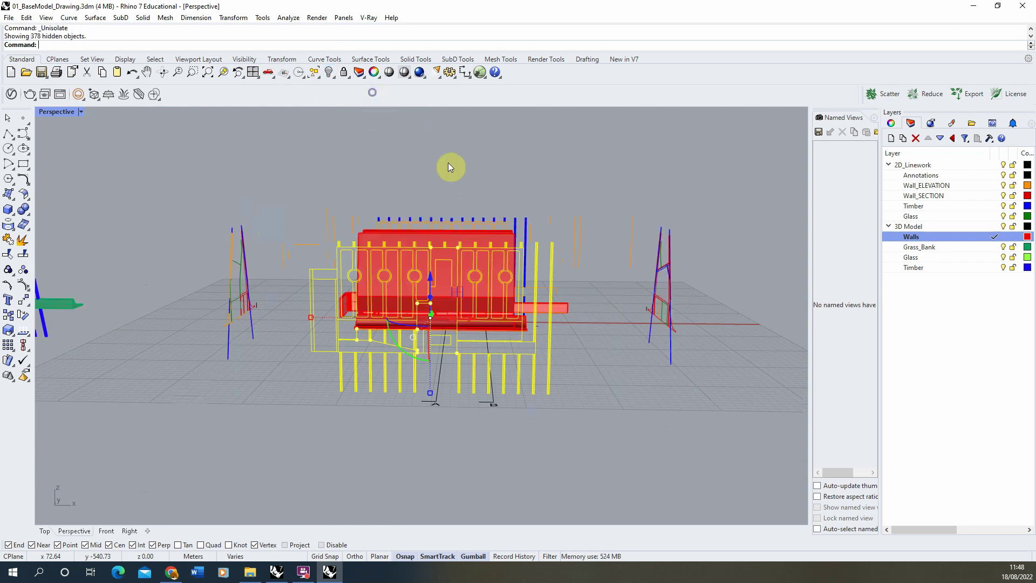
{"action": "left_click", "coordinate": [553, 190]}
Extrude the closed gap outline as a solid about 27.48 m through the front wall, ending at a snapped corner inside the building
{"action": "scroll", "coordinate": [468, 343], "scroll_direction": "up", "scroll_amount": 3}
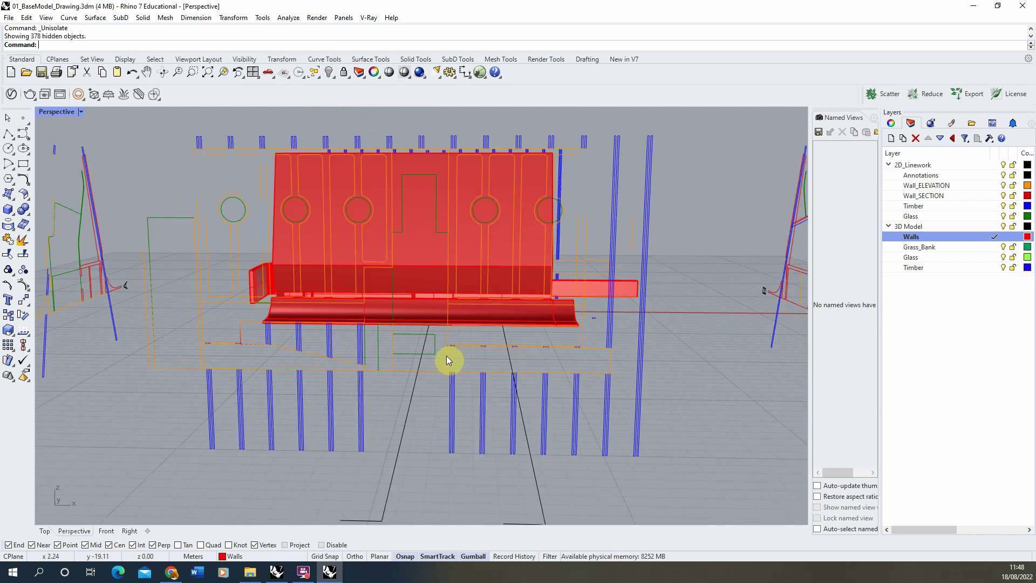
{"action": "left_click", "coordinate": [446, 355]}
{"action": "left_click", "coordinate": [491, 392]}
{"action": "right_click_drag", "start_coordinate": [442, 310], "coordinate": [390, 339]}
{"action": "type", "text": "Exty"}
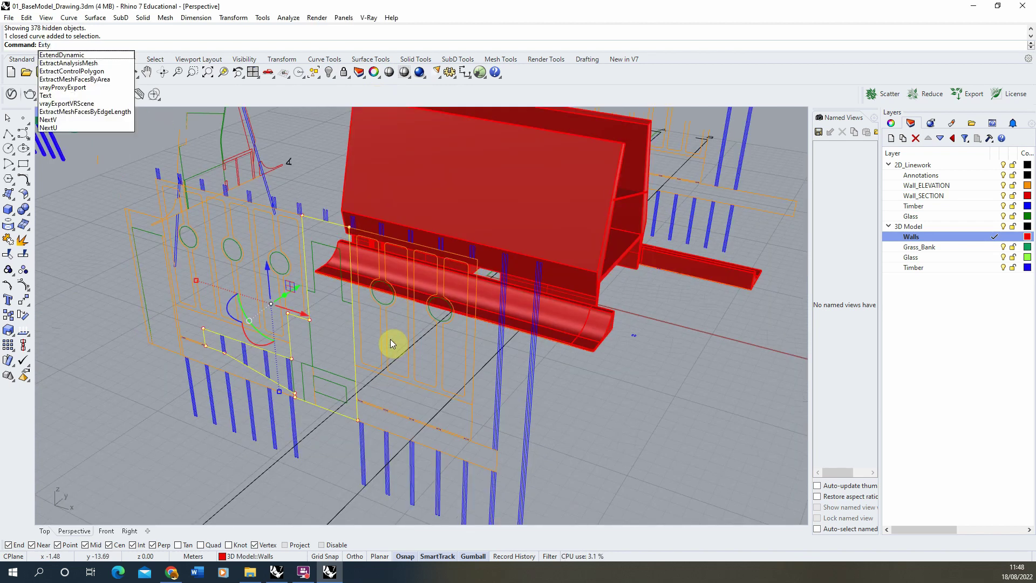
{"action": "key", "text": "BackSpace"}
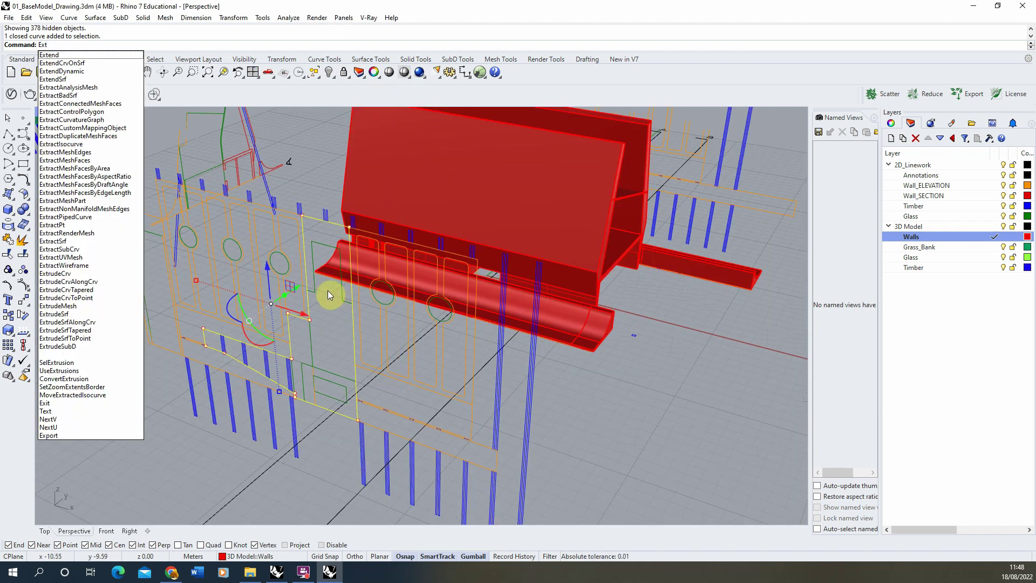
{"action": "left_click", "coordinate": [79, 274]}
{"action": "scroll", "coordinate": [266, 329], "scroll_direction": "down", "scroll_amount": 4}
{"action": "right_click_drag", "start_coordinate": [354, 317], "coordinate": [484, 215]}
{"action": "scroll", "coordinate": [509, 349], "scroll_direction": "up", "scroll_amount": 10}
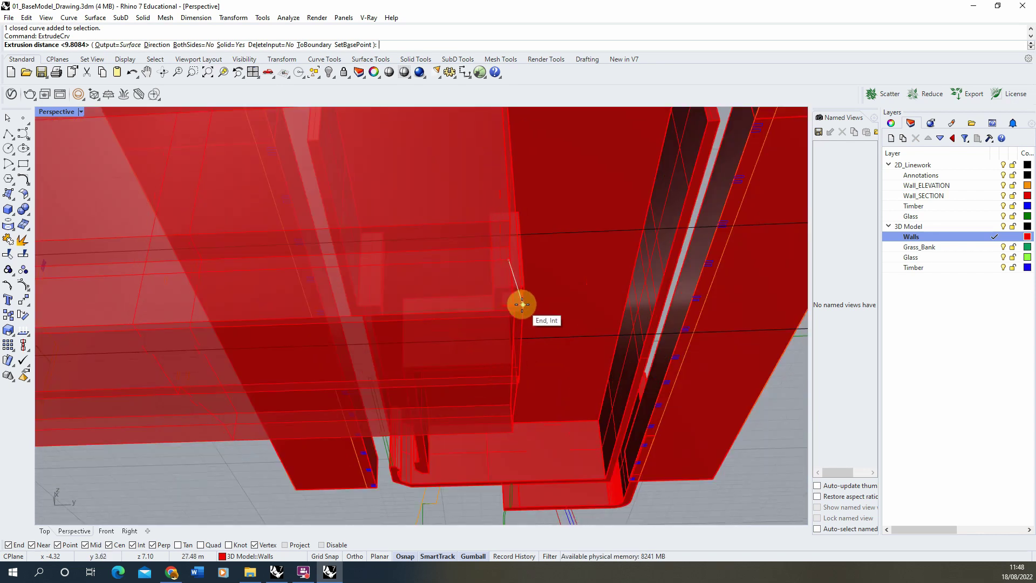
{"action": "scroll", "coordinate": [521, 306], "scroll_direction": "up", "scroll_amount": 5}
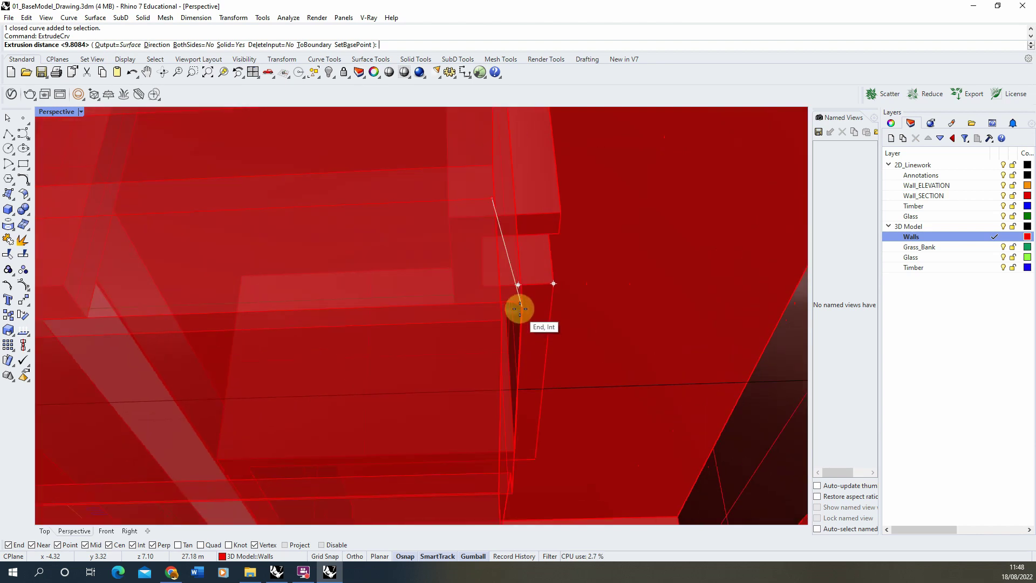
{"action": "scroll", "coordinate": [539, 300], "scroll_direction": "down", "scroll_amount": 6}
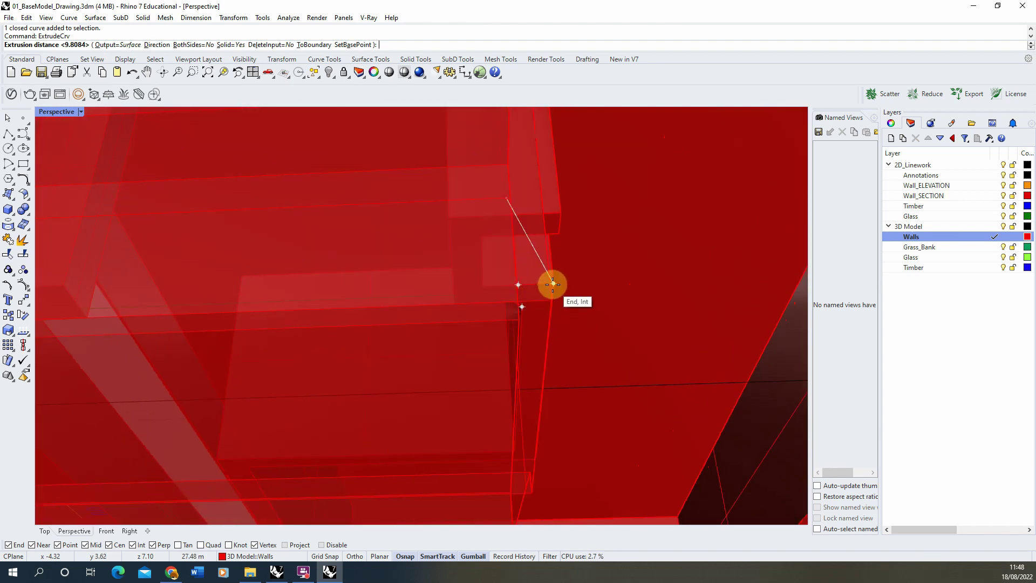
{"action": "left_click", "coordinate": [551, 285]}
{"action": "right_click_drag", "start_coordinate": [550, 290], "coordinate": [592, 416]}
{"action": "scroll", "coordinate": [545, 363], "scroll_direction": "down", "scroll_amount": 8}
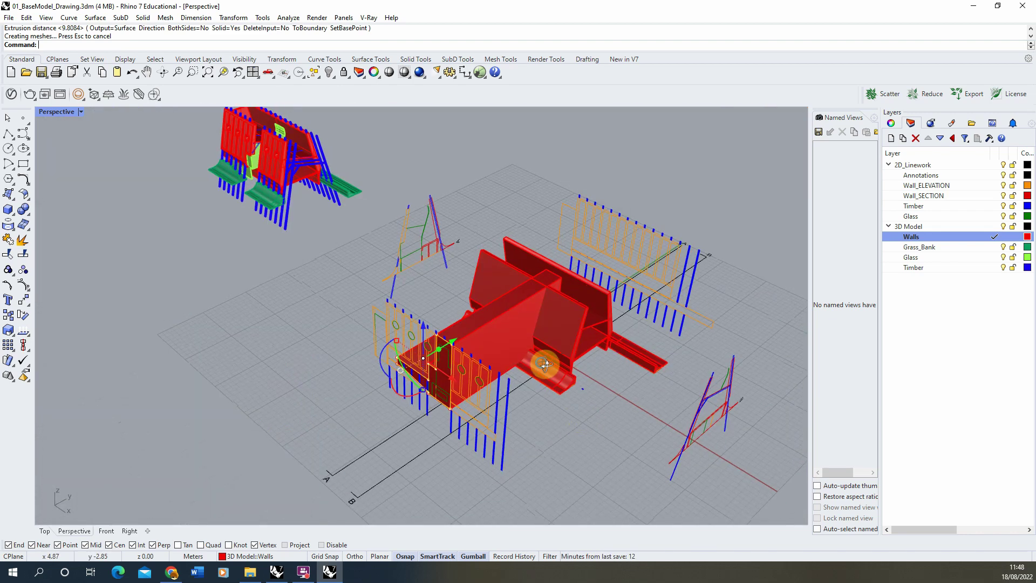
Set the display color of the extruded gap solid to Yellow to distinguish it from the walls
{"action": "right_click_drag", "start_coordinate": [546, 363], "coordinate": [415, 297]}
{"action": "left_click", "coordinate": [414, 296]}
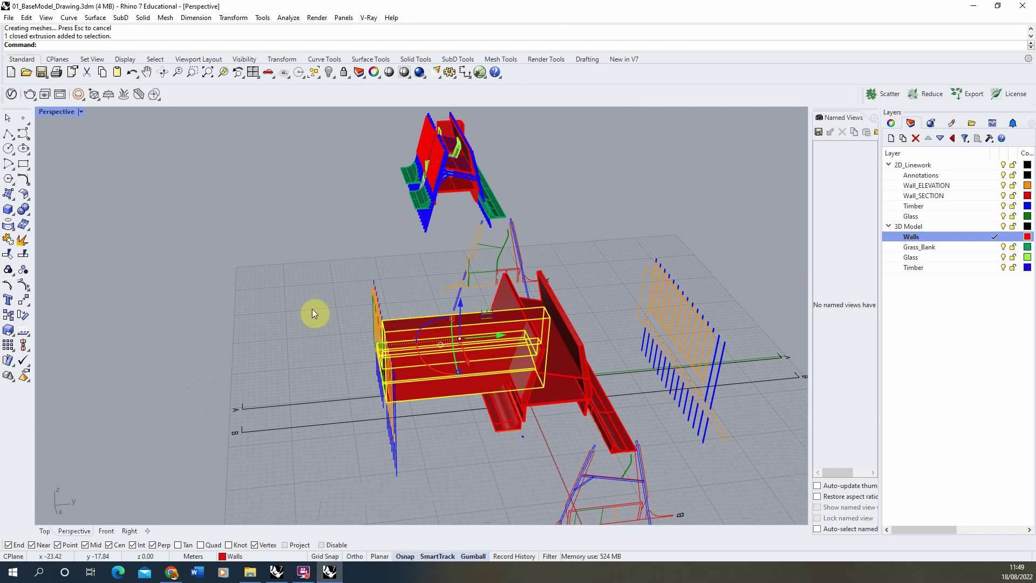
{"action": "left_click", "coordinate": [891, 125]}
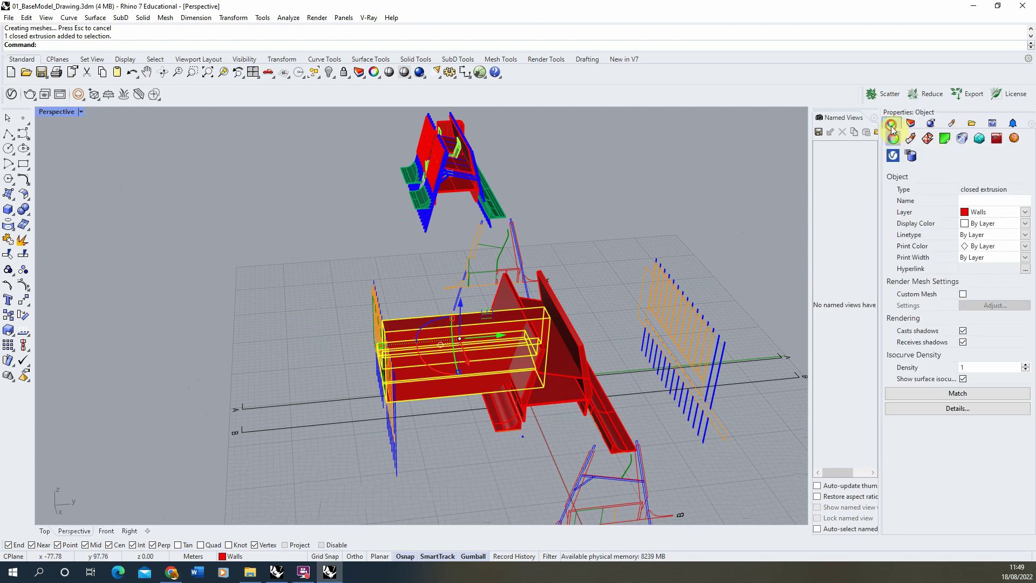
{"action": "left_click", "coordinate": [1025, 224]}
{"action": "left_click", "coordinate": [994, 289]}
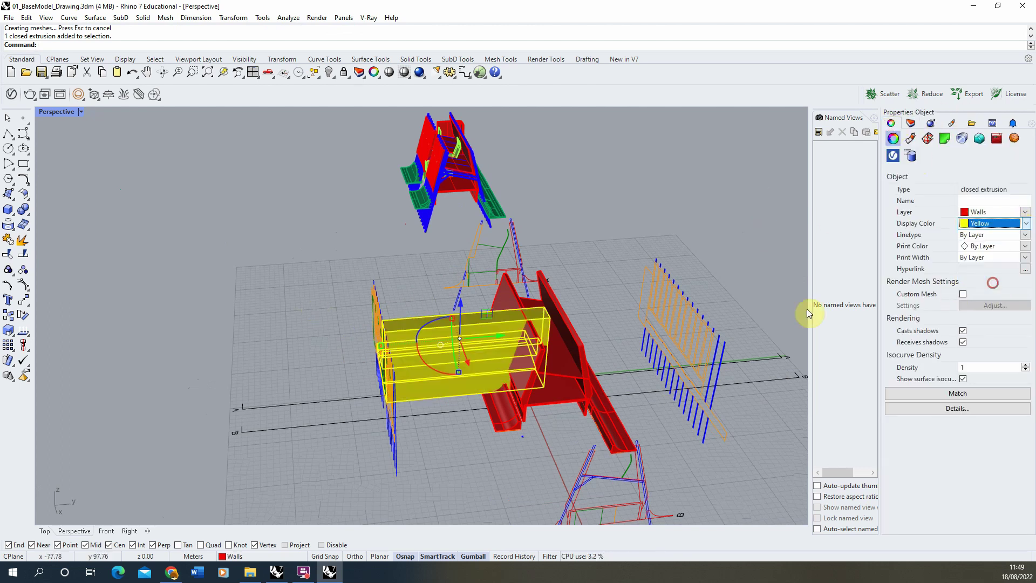
{"action": "right_click_drag", "start_coordinate": [397, 294], "coordinate": [562, 301]}
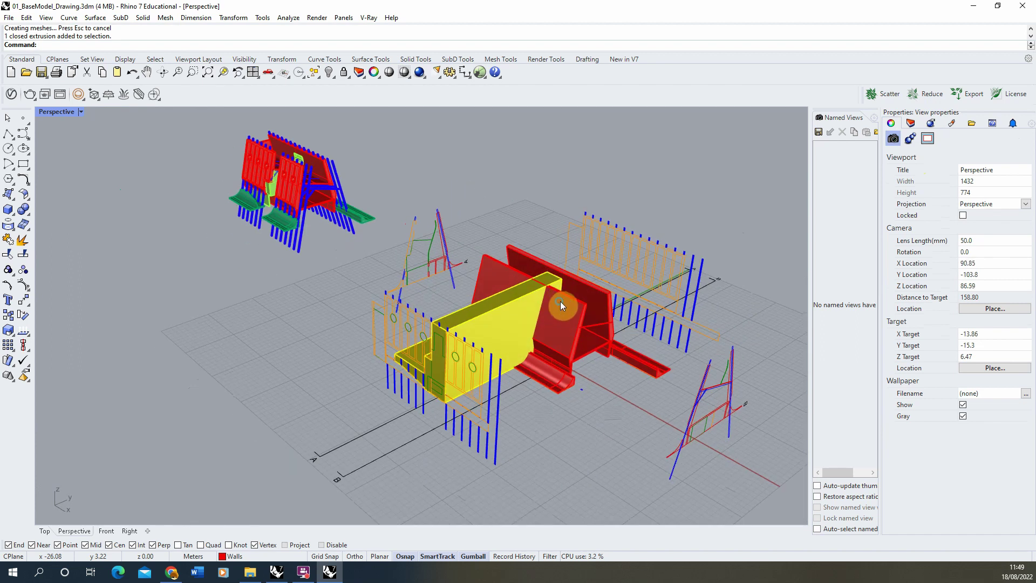
Start a Boolean difference and pick the front wall and the upper and lower floors as the solids to subtract from
{"action": "scroll", "coordinate": [588, 286], "scroll_direction": "up", "scroll_amount": 4}
{"action": "right_click_drag", "start_coordinate": [439, 293], "coordinate": [423, 295]}
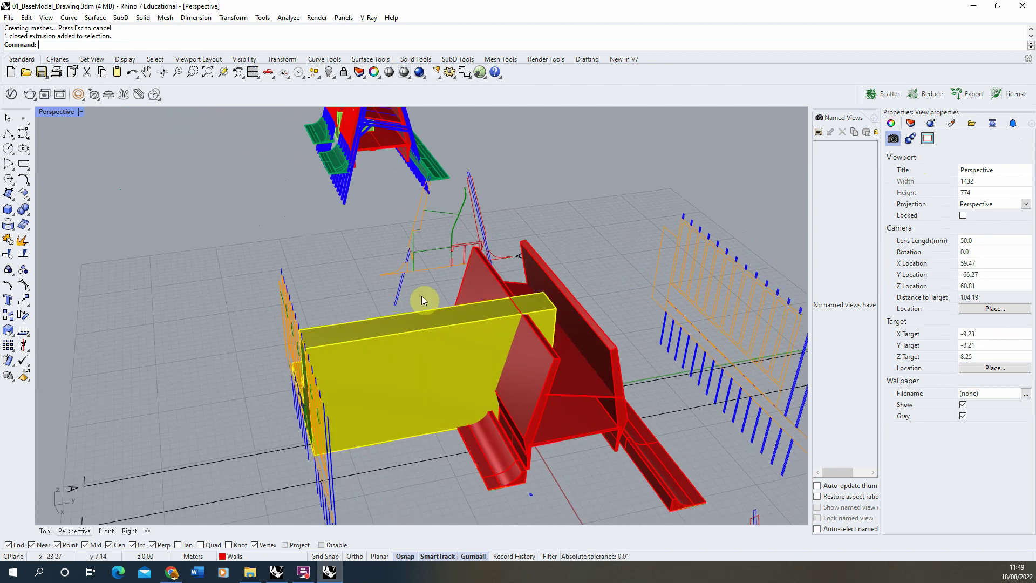
{"action": "left_click", "coordinate": [29, 215]}
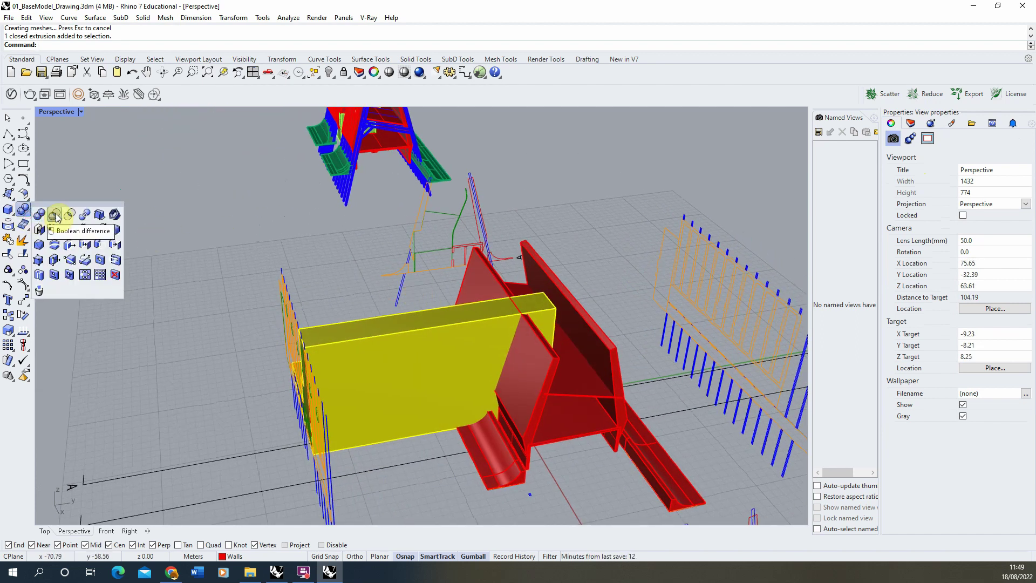
{"action": "left_click", "coordinate": [55, 216]}
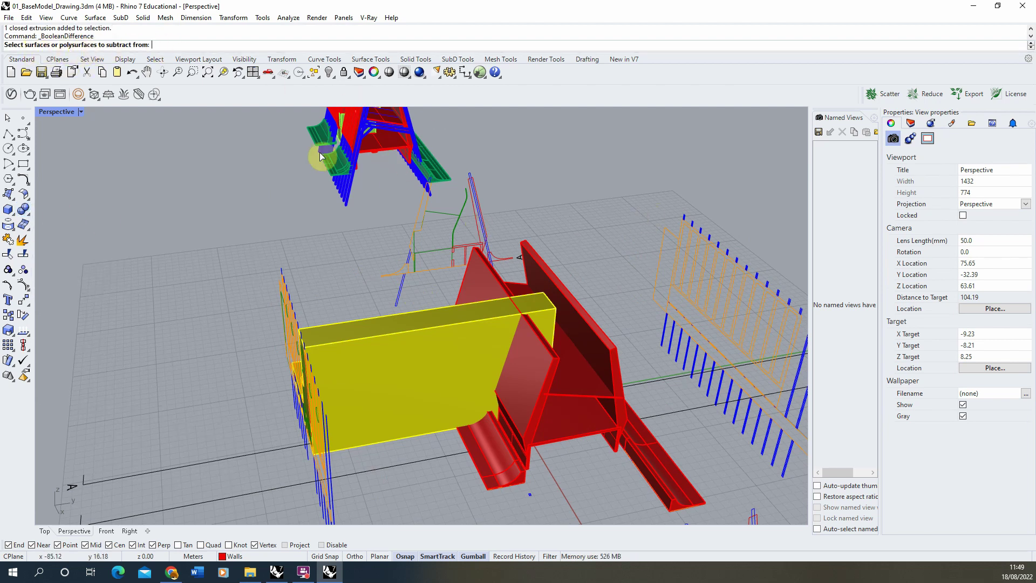
{"action": "right_click_drag", "start_coordinate": [492, 317], "coordinate": [577, 333]}
{"action": "left_click", "coordinate": [578, 333]}
{"action": "right_click_drag", "start_coordinate": [514, 288], "coordinate": [457, 276]}
{"action": "left_click", "coordinate": [524, 410]}
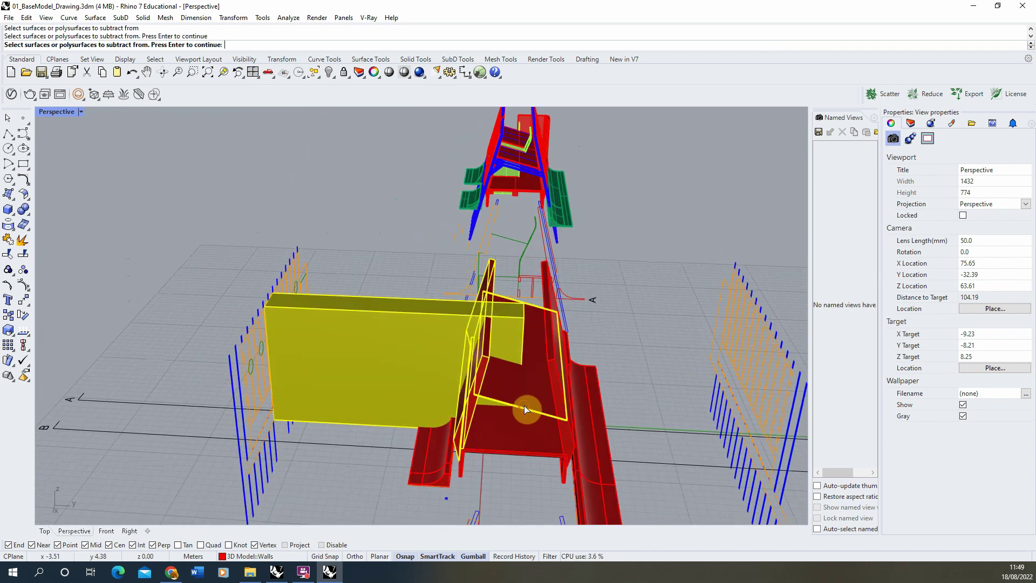
{"action": "right_click_drag", "start_coordinate": [478, 395], "coordinate": [486, 378]}
{"action": "scroll", "coordinate": [514, 410], "scroll_direction": "up", "scroll_amount": 8}
{"action": "left_click", "coordinate": [574, 418]}
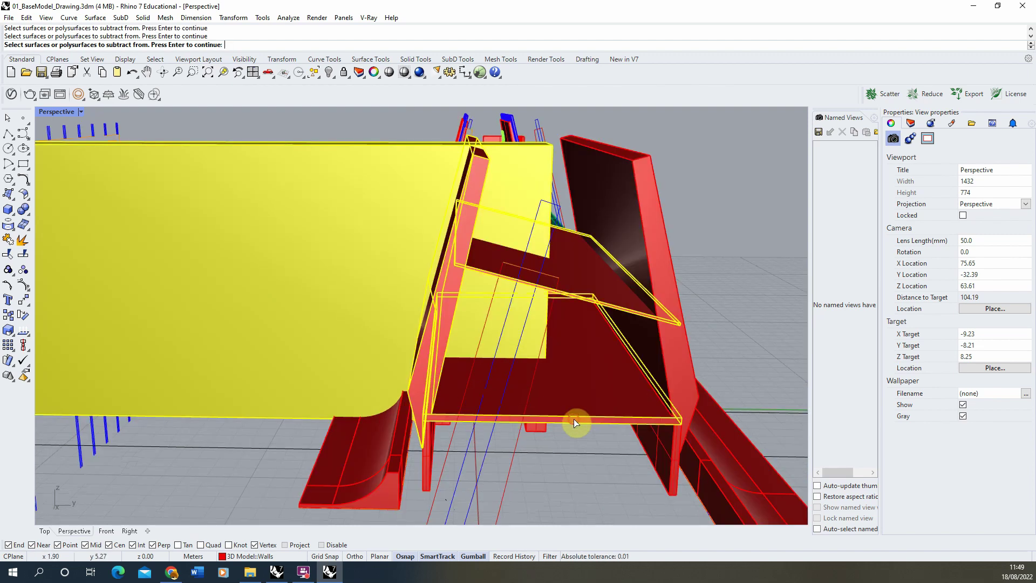
Add the front curved base piece to the Boolean difference and subtract the yellow gap solid from the set
{"action": "scroll", "coordinate": [411, 382], "scroll_direction": "down", "scroll_amount": 8}
{"action": "right_click_drag", "start_coordinate": [414, 387], "coordinate": [201, 344]}
{"action": "scroll", "coordinate": [541, 381], "scroll_direction": "up", "scroll_amount": 2}
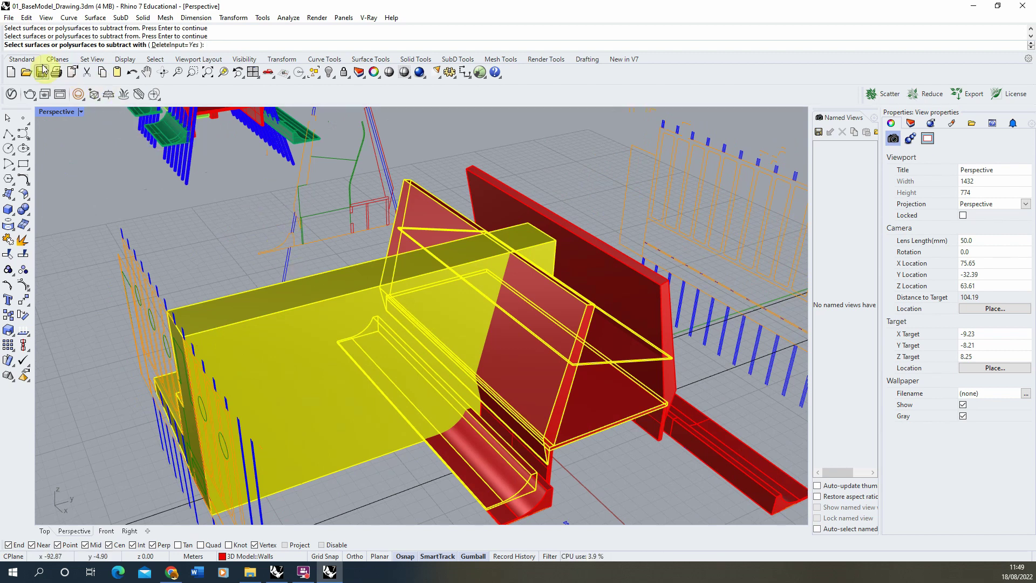
{"action": "right_click_drag", "start_coordinate": [339, 249], "coordinate": [282, 278]}
{"action": "left_click", "coordinate": [281, 277]}
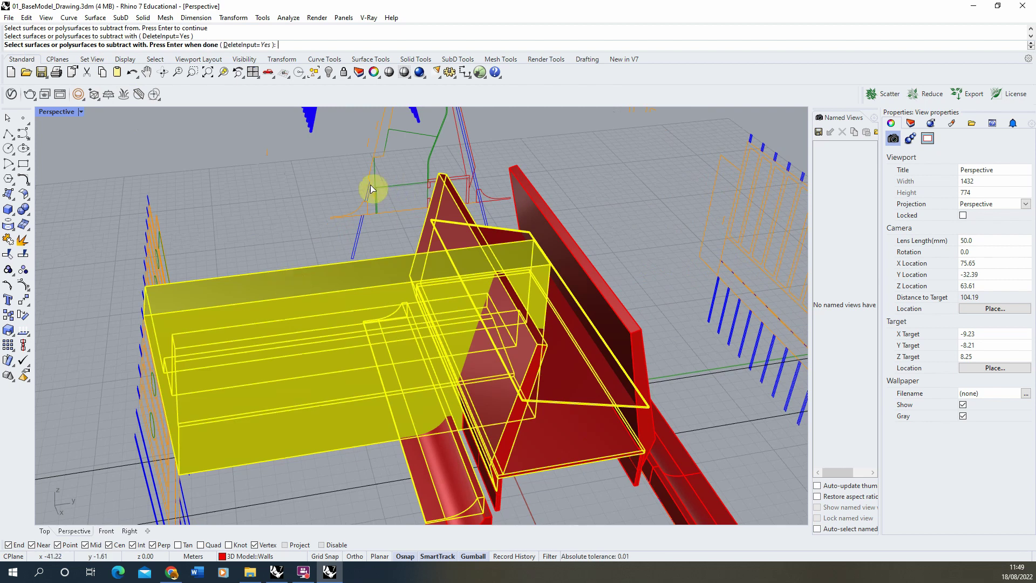
{"action": "key", "text": "Return"}
Examine the entrance gap cut through the front wall, floors and curved base piece against the finished reference model
{"action": "right_click_drag", "start_coordinate": [302, 264], "coordinate": [530, 306]}
{"action": "scroll", "coordinate": [530, 306], "scroll_direction": "down", "scroll_amount": 10}
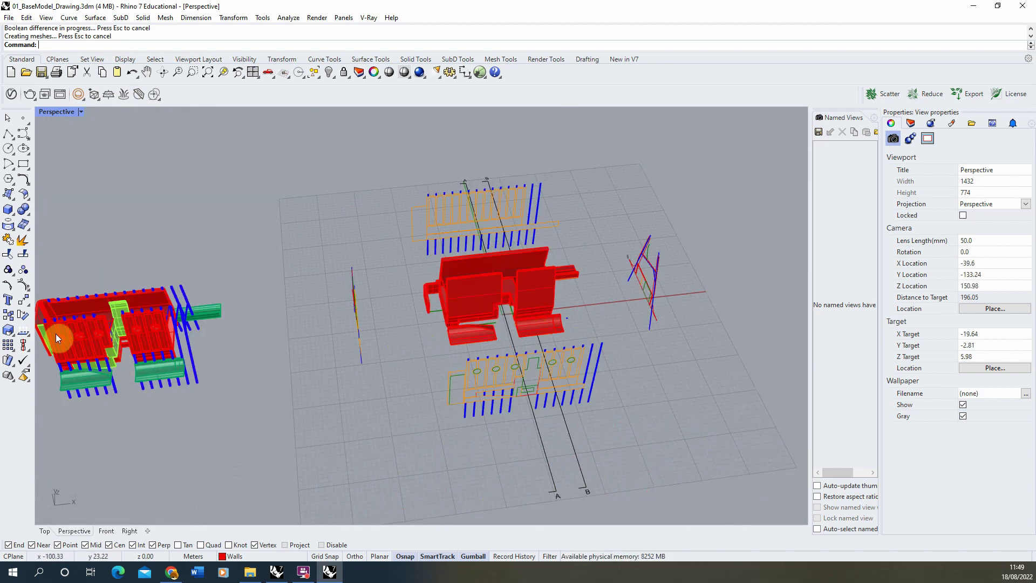
{"action": "scroll", "coordinate": [516, 313], "scroll_direction": "up", "scroll_amount": 18}
{"action": "right_click_drag", "start_coordinate": [525, 342], "coordinate": [406, 305]}
{"action": "scroll", "coordinate": [360, 432], "scroll_direction": "up", "scroll_amount": 2}
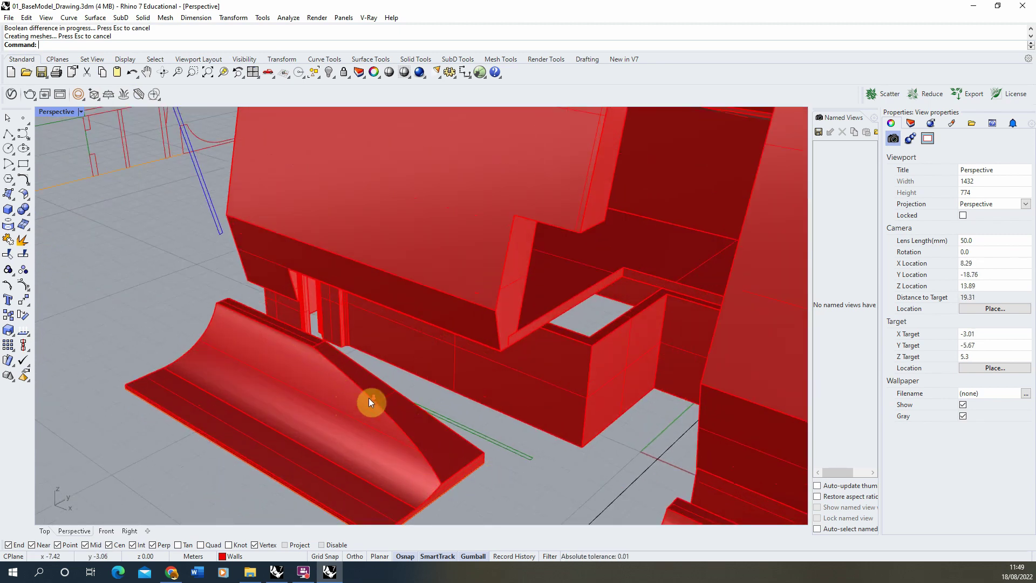
{"action": "scroll", "coordinate": [460, 474], "scroll_direction": "down", "scroll_amount": 5}
{"action": "right_click_drag", "start_coordinate": [460, 475], "coordinate": [489, 469]}
{"action": "scroll", "coordinate": [395, 432], "scroll_direction": "down", "scroll_amount": 4}
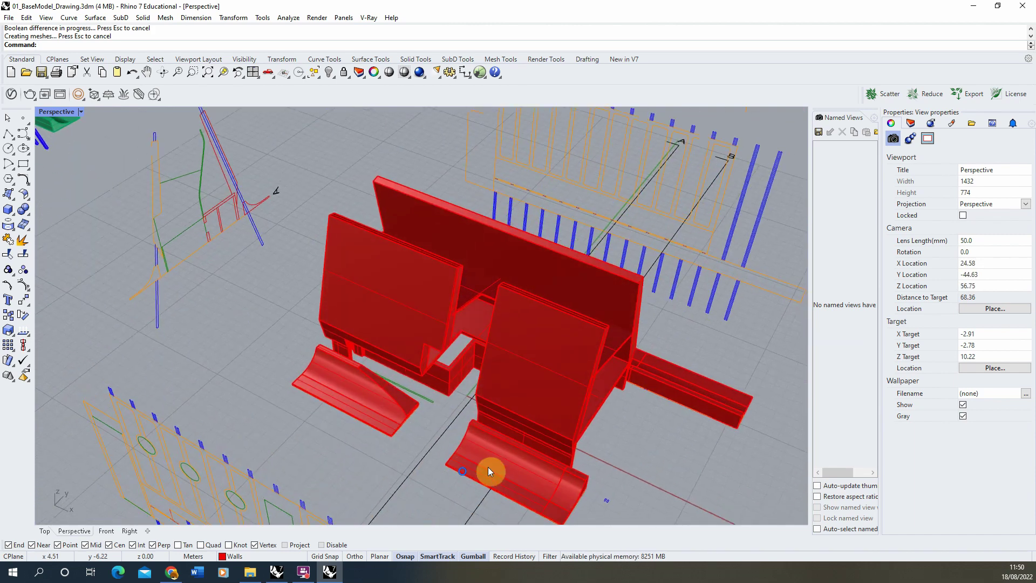
{"action": "right_click_drag", "start_coordinate": [453, 296], "coordinate": [612, 319]}
{"action": "scroll", "coordinate": [458, 287], "scroll_direction": "down", "scroll_amount": 4}
{"action": "right_click_drag", "start_coordinate": [440, 350], "coordinate": [375, 275]}
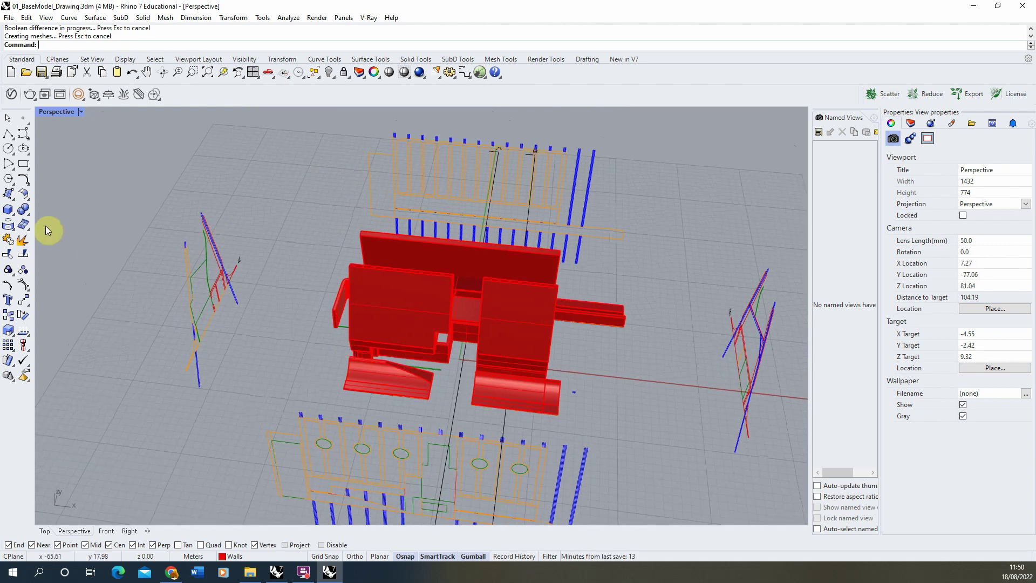
Boolean union the front curved base piece on the wider side of the gap with its short end extrusion
{"action": "left_click", "coordinate": [29, 217]}
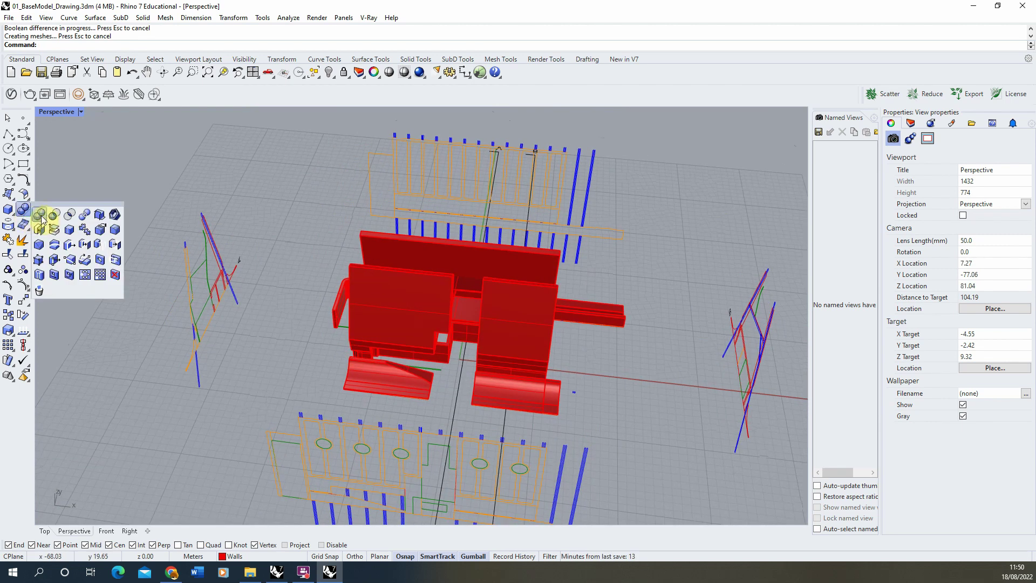
{"action": "left_click", "coordinate": [563, 405]}
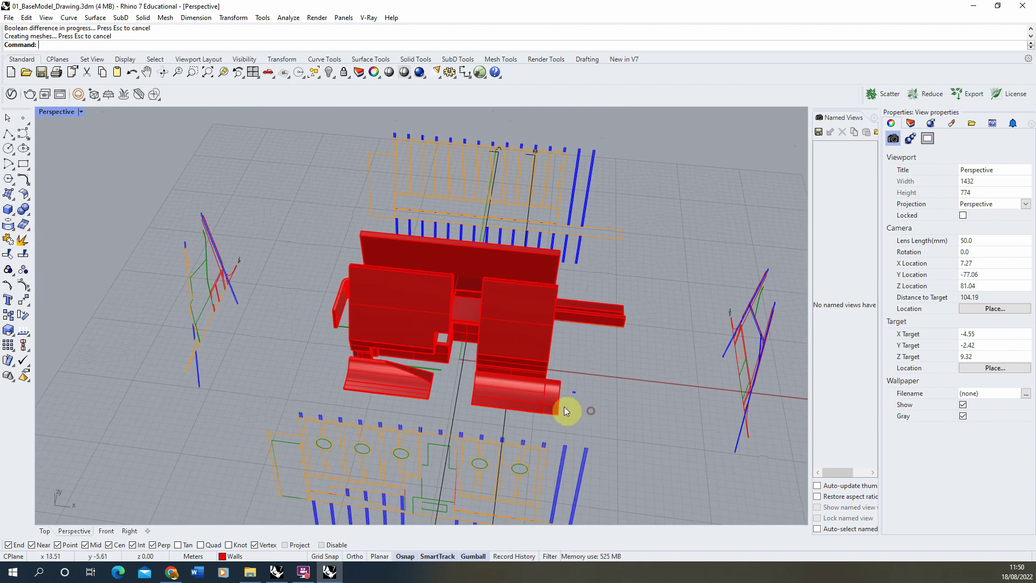
{"action": "scroll", "coordinate": [562, 403], "scroll_direction": "up", "scroll_amount": 8}
{"action": "left_click", "coordinate": [544, 393]}
{"action": "left_click", "coordinate": [503, 390]}
{"action": "left_click", "coordinate": [543, 388]}
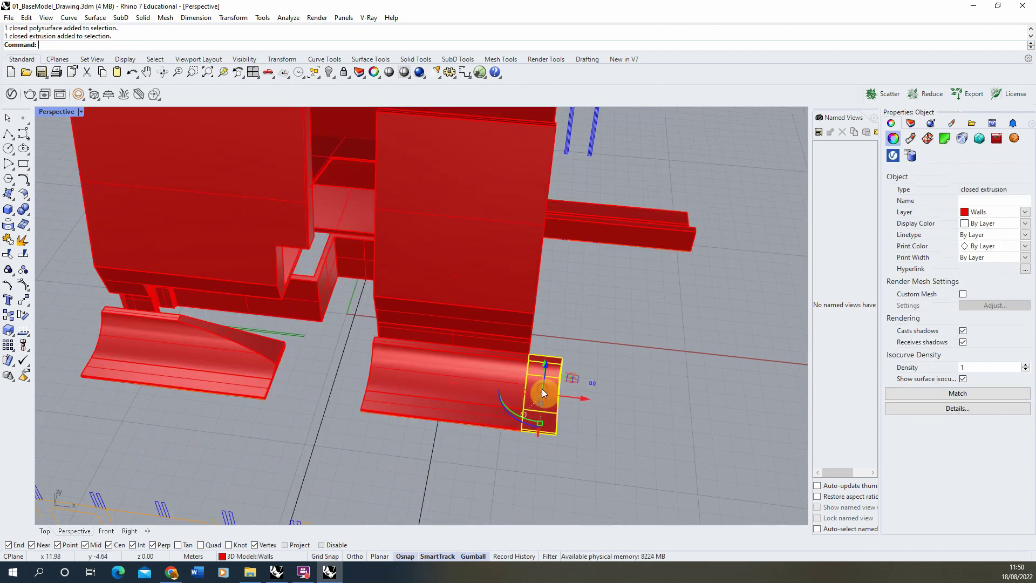
{"action": "left_click", "coordinate": [482, 378]}
{"action": "left_click", "coordinate": [541, 386], "text": "shift"}
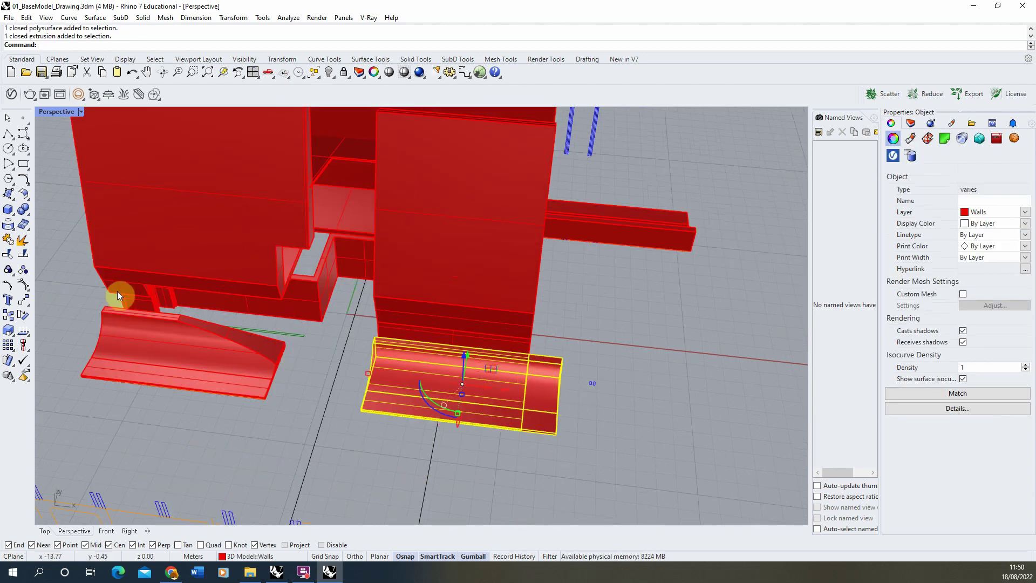
{"action": "left_click", "coordinate": [20, 212]}
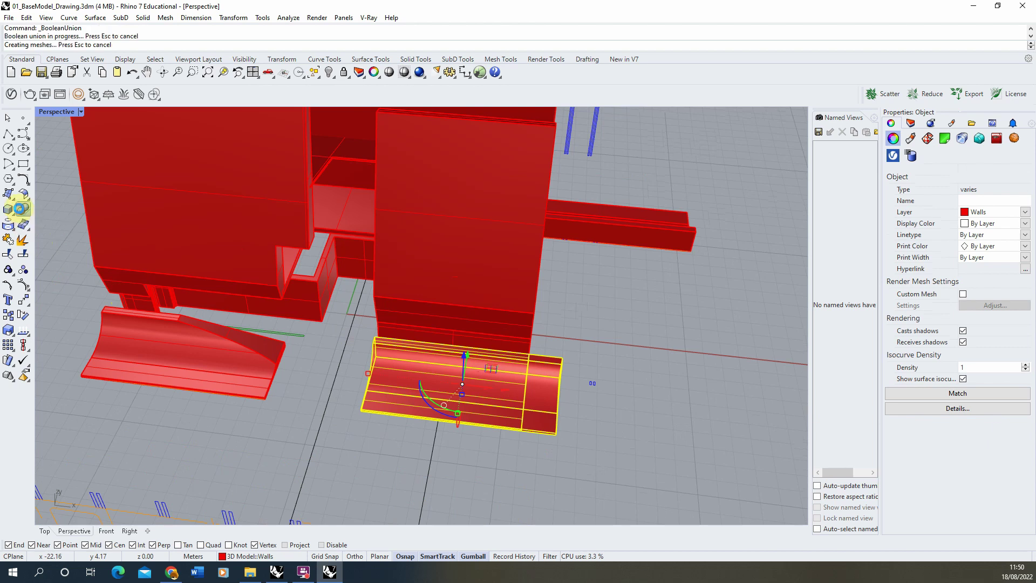
{"action": "left_click", "coordinate": [578, 293]}
{"action": "left_click", "coordinate": [470, 381]}
{"action": "scroll", "coordinate": [556, 299], "scroll_direction": "down", "scroll_amount": 5}
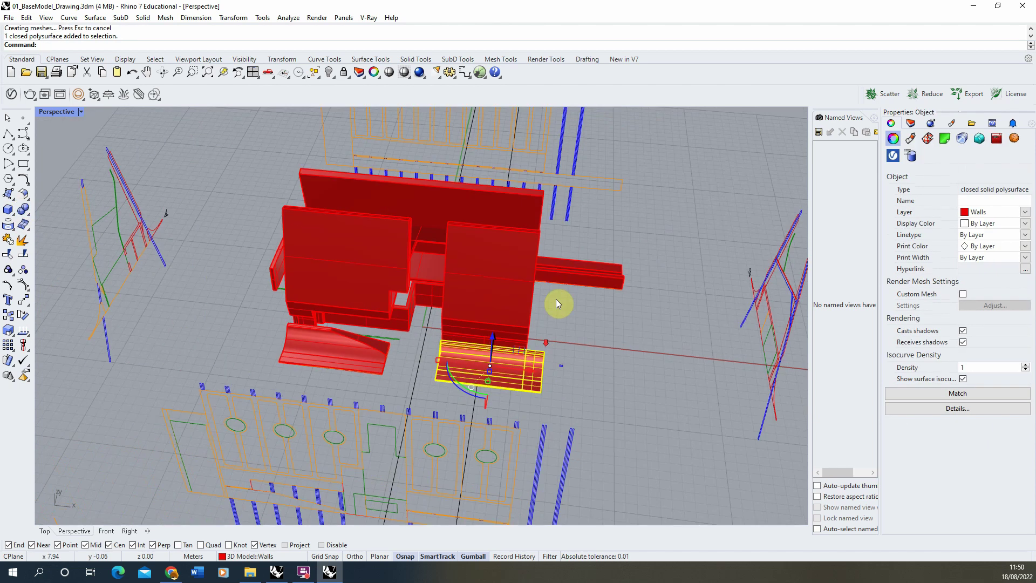
Boolean union the two curved base extrusions running along the rear wall
{"action": "left_click", "coordinate": [648, 291]}
{"action": "right_click_drag", "start_coordinate": [649, 291], "coordinate": [386, 271]}
{"action": "scroll", "coordinate": [394, 278], "scroll_direction": "down", "scroll_amount": 2}
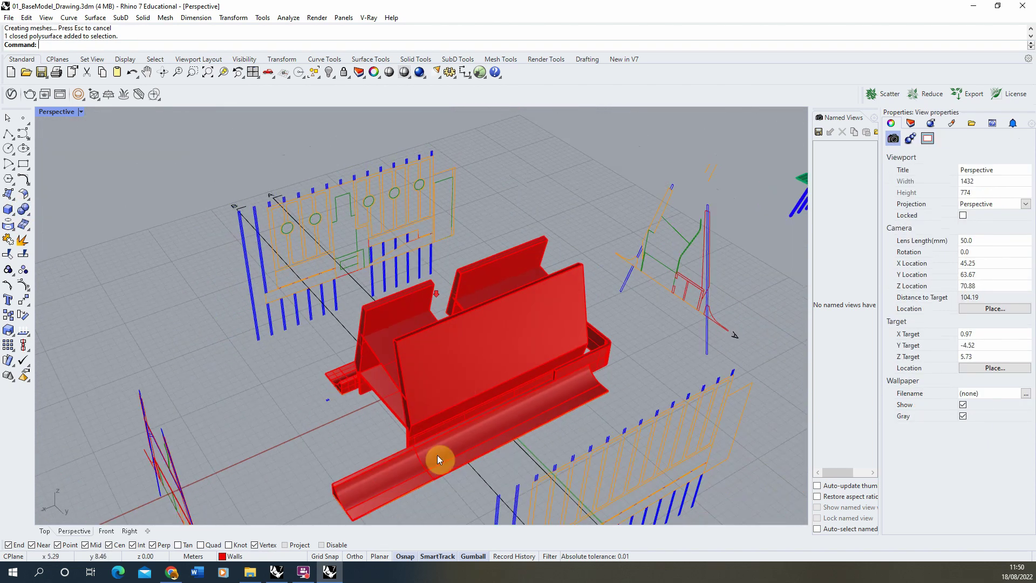
{"action": "scroll", "coordinate": [437, 455], "scroll_direction": "up", "scroll_amount": 4}
{"action": "left_click", "coordinate": [446, 462]}
{"action": "left_click", "coordinate": [393, 459], "text": "shift"}
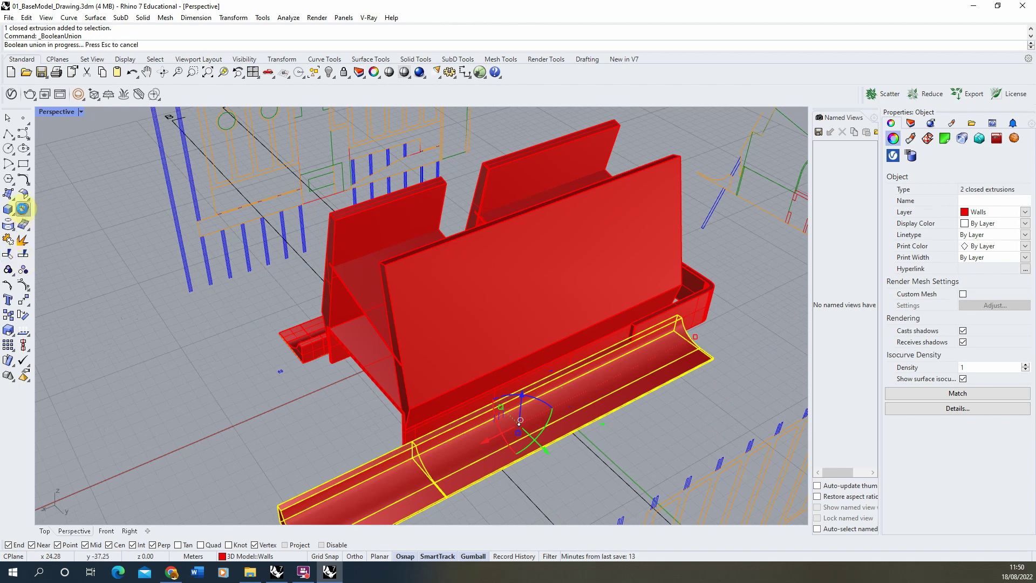
{"action": "scroll", "coordinate": [442, 387], "scroll_direction": "down", "scroll_amount": 8}
{"action": "left_click", "coordinate": [443, 460]}
Merge all coplanar faces of the united rear curved base solid
{"action": "scroll", "coordinate": [449, 434], "scroll_direction": "up", "scroll_amount": 8}
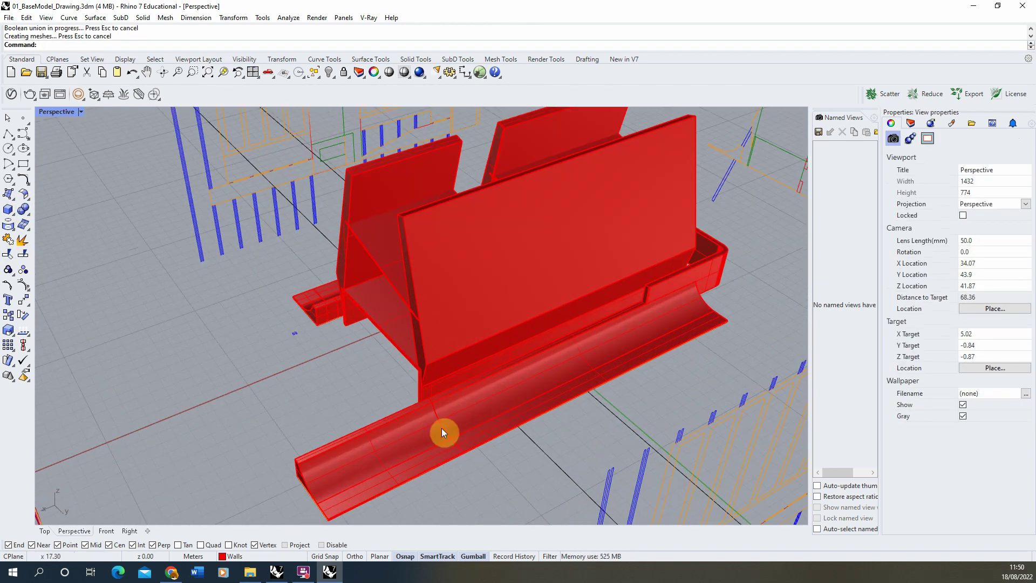
{"action": "left_click", "coordinate": [427, 435]}
{"action": "left_click", "coordinate": [30, 218]}
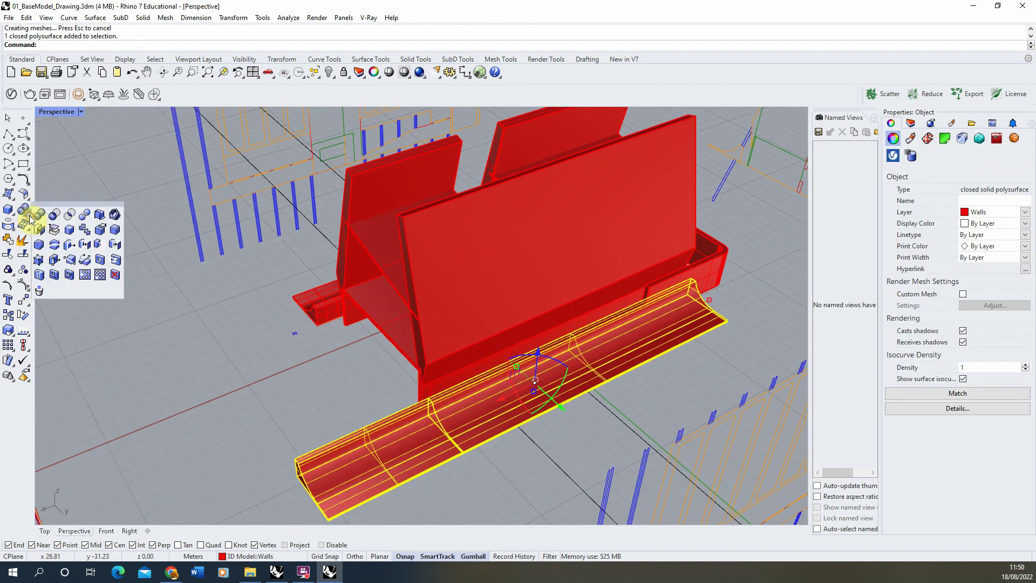
{"action": "left_click", "coordinate": [70, 231]}
{"action": "left_click", "coordinate": [327, 422]}
Merge all coplanar faces of the united front curved base solid
{"action": "right_click_drag", "start_coordinate": [284, 403], "coordinate": [456, 397]}
{"action": "left_click", "coordinate": [455, 398]}
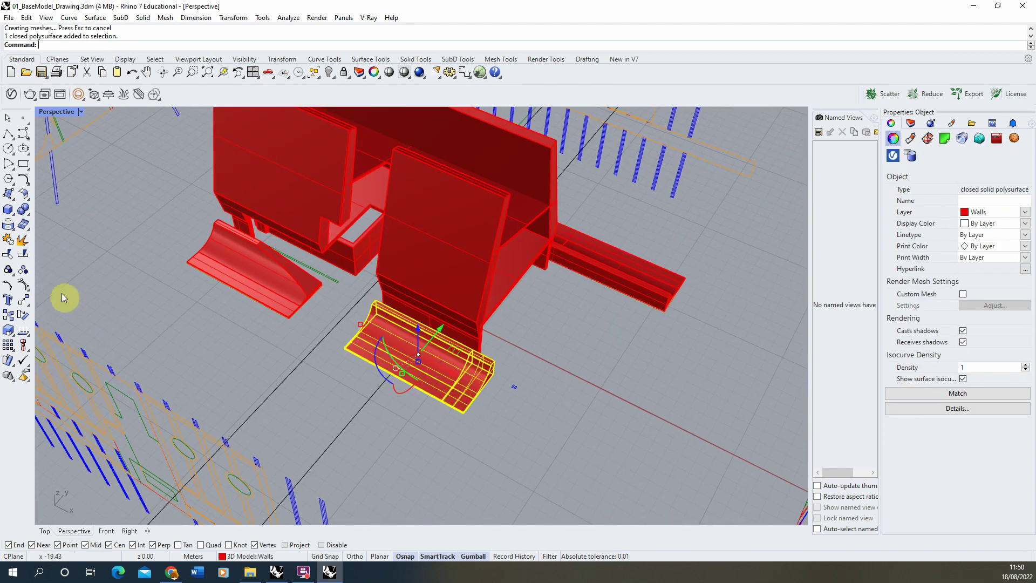
{"action": "left_click", "coordinate": [31, 220]}
{"action": "left_click", "coordinate": [71, 232]}
{"action": "left_click", "coordinate": [403, 436]}
Select the stepped entrance glass in the finished reference model, zoom to it, and examine its shape
{"action": "right_click_drag", "start_coordinate": [403, 436], "coordinate": [335, 335]}
{"action": "scroll", "coordinate": [394, 320], "scroll_direction": "up", "scroll_amount": 6}
{"action": "scroll", "coordinate": [452, 324], "scroll_direction": "down", "scroll_amount": 5}
{"action": "scroll", "coordinate": [389, 323], "scroll_direction": "up", "scroll_amount": 4}
{"action": "scroll", "coordinate": [668, 365], "scroll_direction": "down", "scroll_amount": 3}
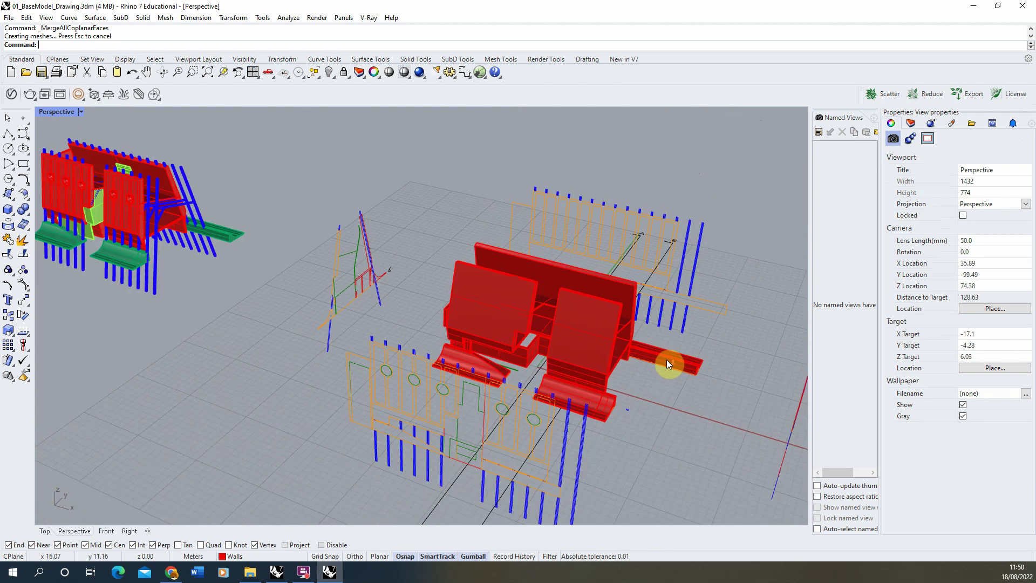
{"action": "scroll", "coordinate": [358, 294], "scroll_direction": "down", "scroll_amount": 3}
{"action": "scroll", "coordinate": [453, 331], "scroll_direction": "up", "scroll_amount": 5}
{"action": "left_click", "coordinate": [452, 348]}
{"action": "right_click_drag", "start_coordinate": [452, 348], "coordinate": [437, 335]}
{"action": "left_click", "coordinate": [208, 71]}
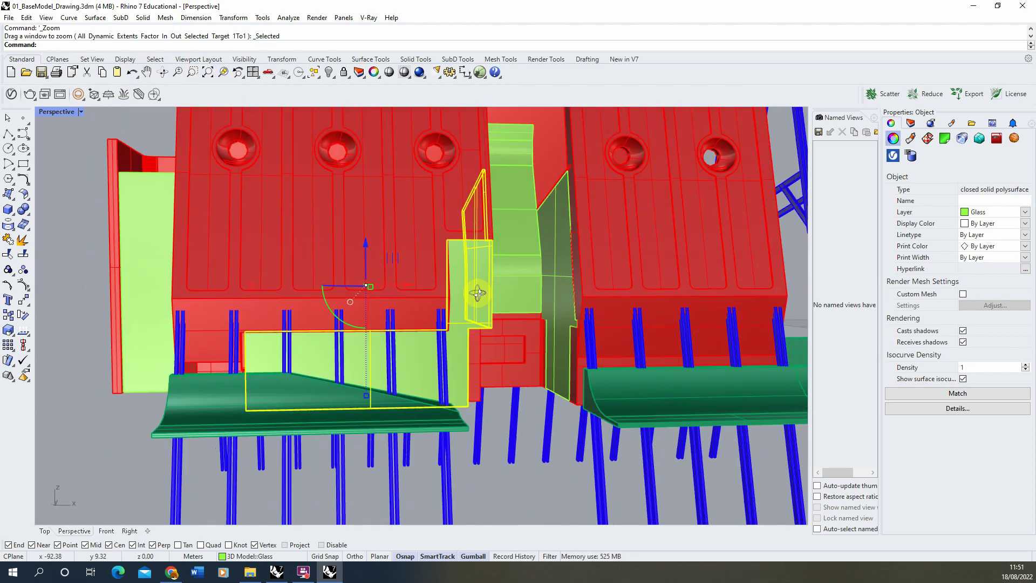
{"action": "mouse_move", "coordinate": [478, 293]}
{"action": "right_mouse_down"}
{"action": "mouse_move", "coordinate": [440, 308]}
{"action": "mouse_move", "coordinate": [444, 324]}
{"action": "mouse_move", "coordinate": [489, 307]}
{"action": "right_mouse_up"}
{"action": "scroll", "coordinate": [418, 321], "scroll_direction": "down", "scroll_amount": 10}
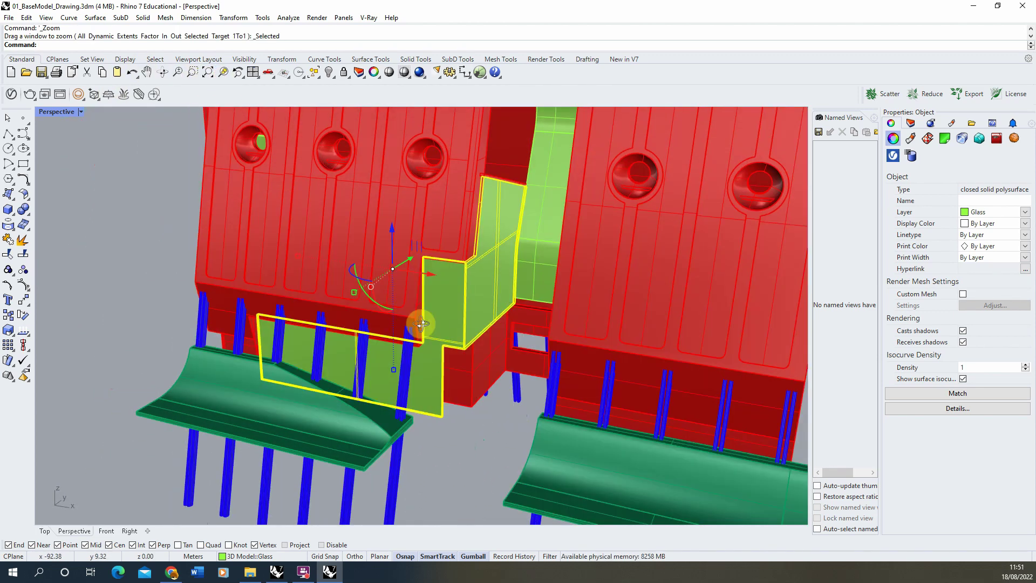
{"action": "left_click", "coordinate": [356, 376]}
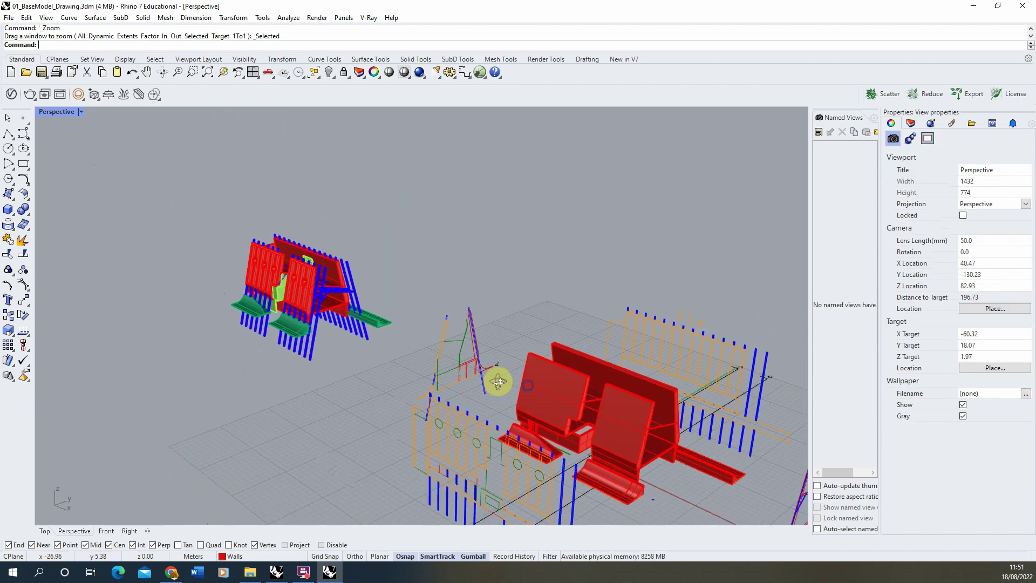
Compare the curved glass profile in section A with the curved glass panel inside the reference model
{"action": "right_click_drag", "start_coordinate": [497, 382], "coordinate": [450, 404]}
{"action": "scroll", "coordinate": [367, 335], "scroll_direction": "up", "scroll_amount": 10}
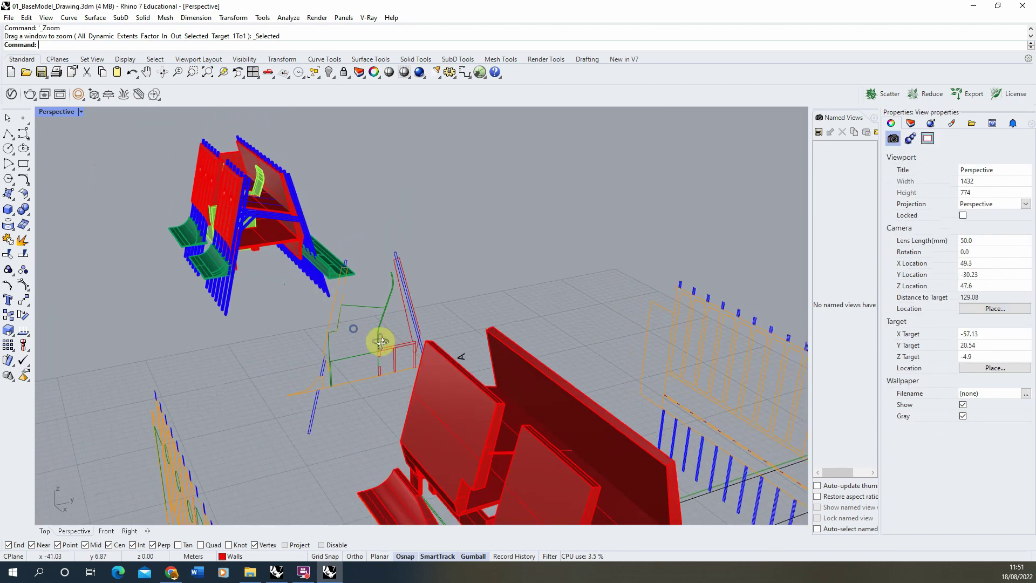
{"action": "left_click", "coordinate": [419, 265]}
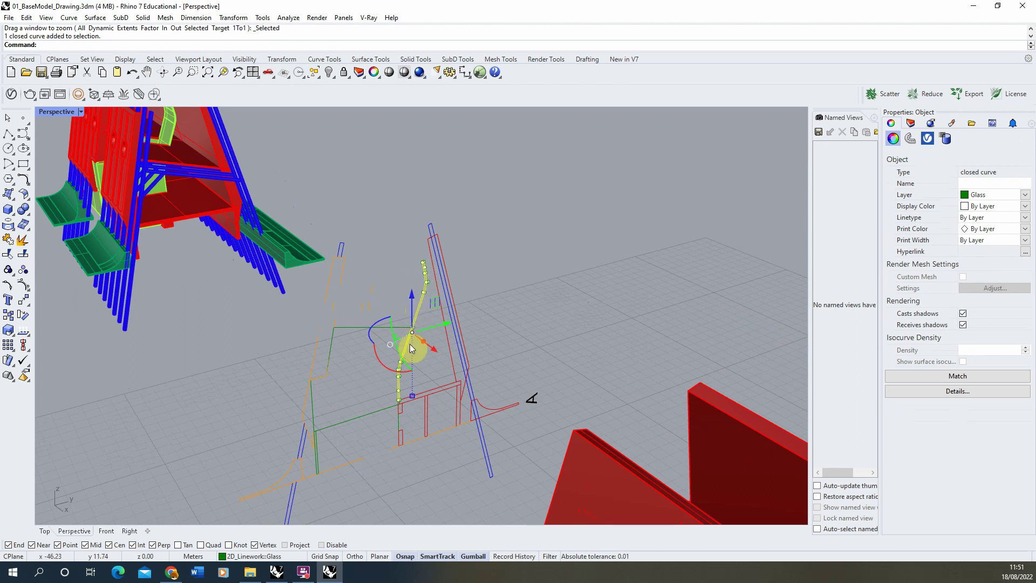
{"action": "scroll", "coordinate": [410, 307], "scroll_direction": "down", "scroll_amount": 6}
{"action": "key", "text": "Escape"}
{"action": "scroll", "coordinate": [293, 201], "scroll_direction": "up", "scroll_amount": 9}
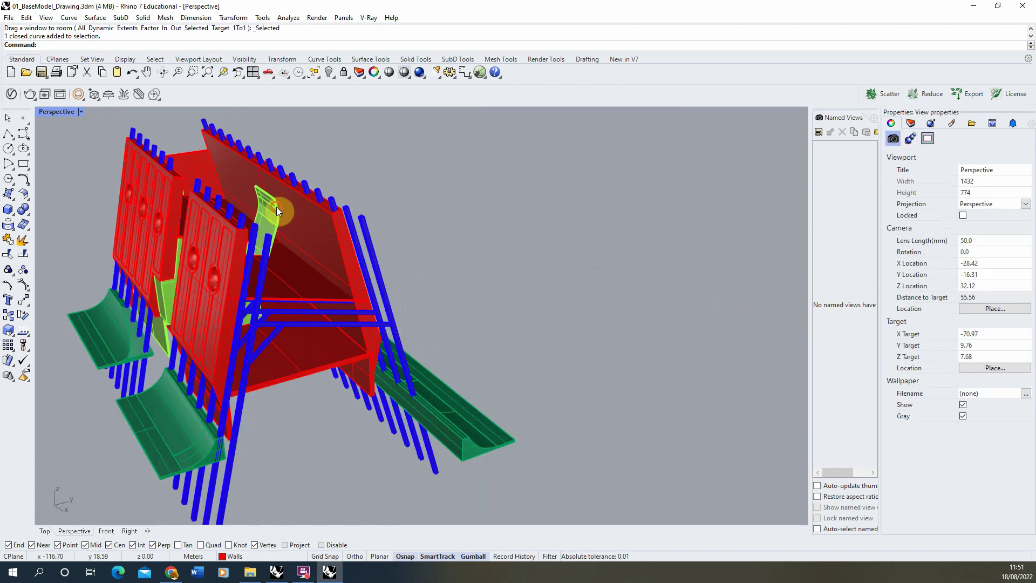
{"action": "left_click", "coordinate": [276, 206]}
{"action": "right_click_drag", "start_coordinate": [277, 207], "coordinate": [257, 211]}
{"action": "scroll", "coordinate": [231, 191], "scroll_direction": "down", "scroll_amount": 5}
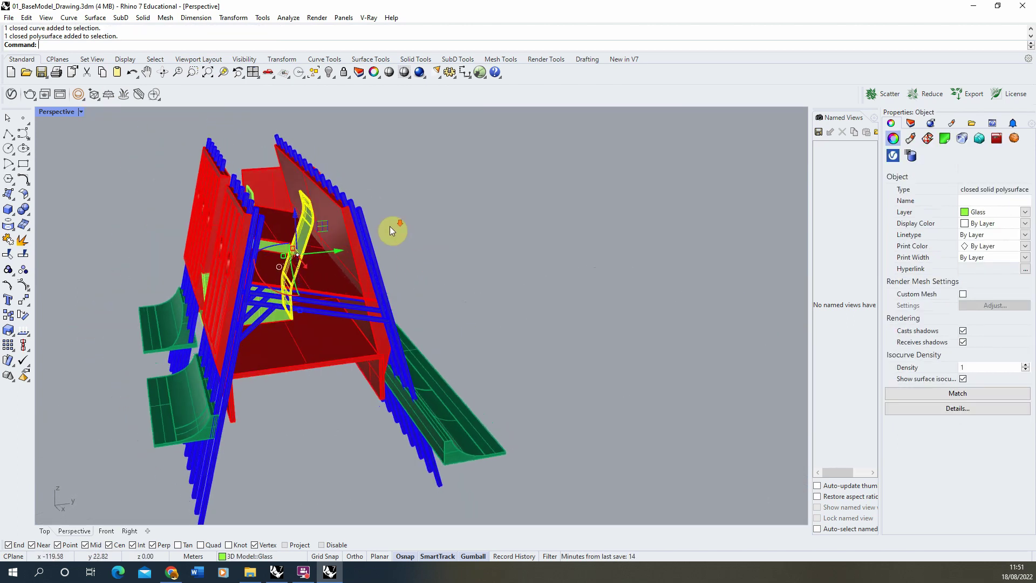
{"action": "scroll", "coordinate": [400, 232], "scroll_direction": "down", "scroll_amount": 6}
{"action": "left_click", "coordinate": [448, 247]}
Locate section line A by selecting it and check where it passes through the building model
{"action": "scroll", "coordinate": [380, 300], "scroll_direction": "up", "scroll_amount": 7}
{"action": "right_click_drag", "start_coordinate": [397, 296], "coordinate": [444, 275]}
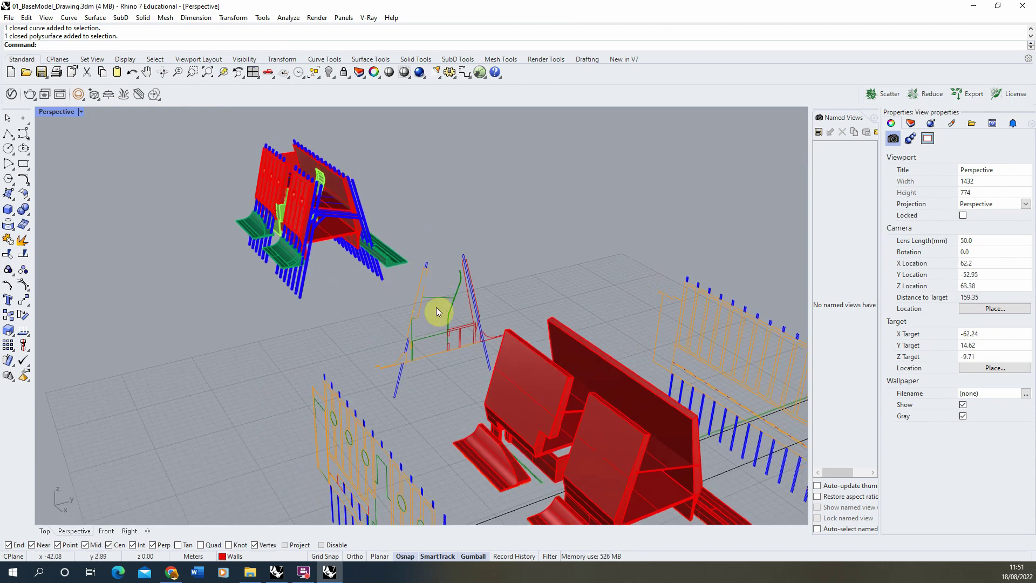
{"action": "scroll", "coordinate": [411, 274], "scroll_direction": "down", "scroll_amount": 6}
{"action": "left_click", "coordinate": [337, 448]}
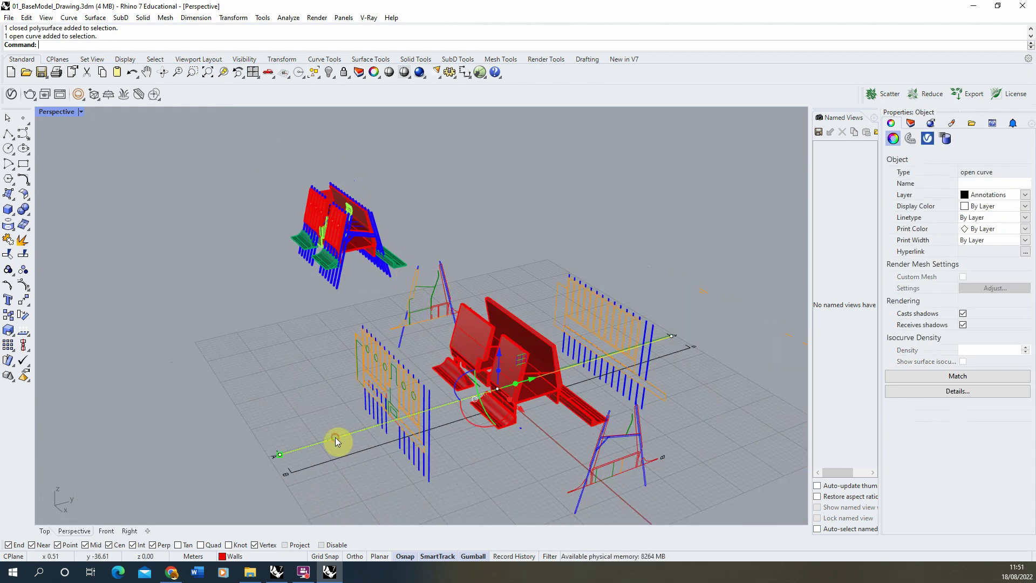
{"action": "scroll", "coordinate": [523, 391], "scroll_direction": "up", "scroll_amount": 3}
{"action": "scroll", "coordinate": [619, 416], "scroll_direction": "up", "scroll_amount": 2}
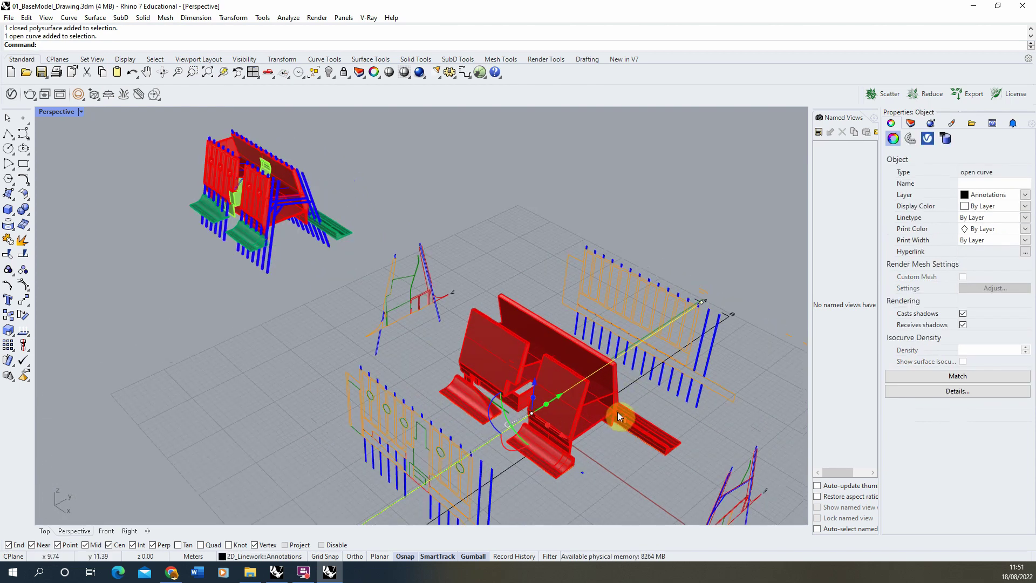
Copy the curved glass profile from its lower end in section A to the floor corner inside the model's entrance gap
{"action": "left_click", "coordinate": [472, 268]}
{"action": "scroll", "coordinate": [497, 296], "scroll_direction": "up", "scroll_amount": 3}
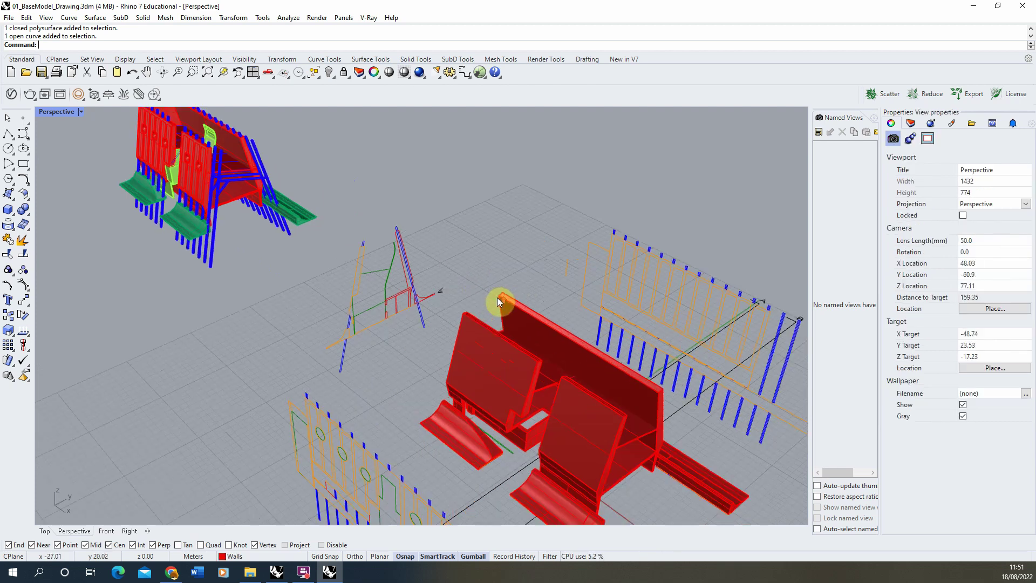
{"action": "left_click", "coordinate": [8, 314]}
{"action": "scroll", "coordinate": [377, 313], "scroll_direction": "up", "scroll_amount": 5}
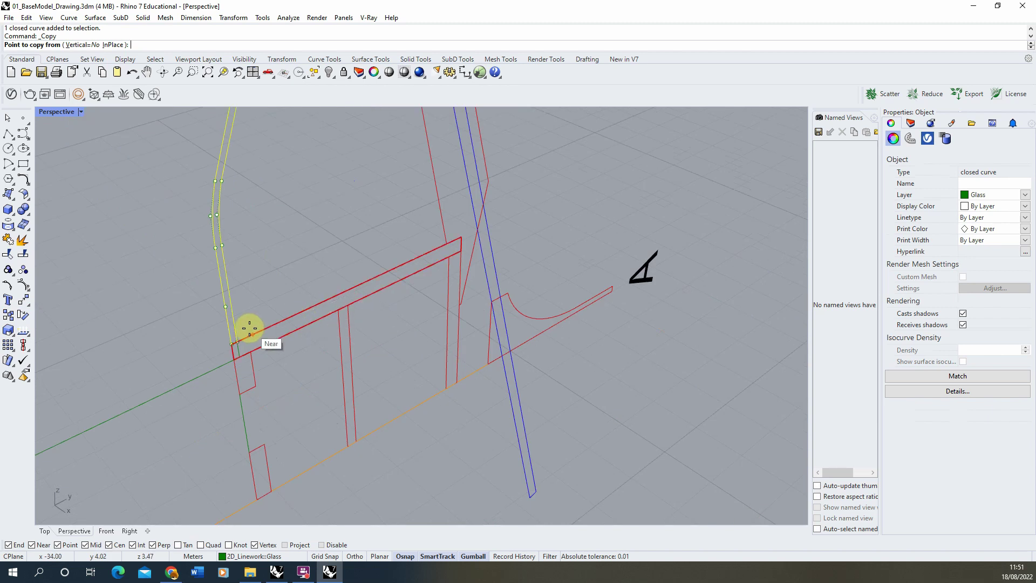
{"action": "left_click", "coordinate": [239, 343]}
{"action": "scroll", "coordinate": [239, 342], "scroll_direction": "down", "scroll_amount": 5}
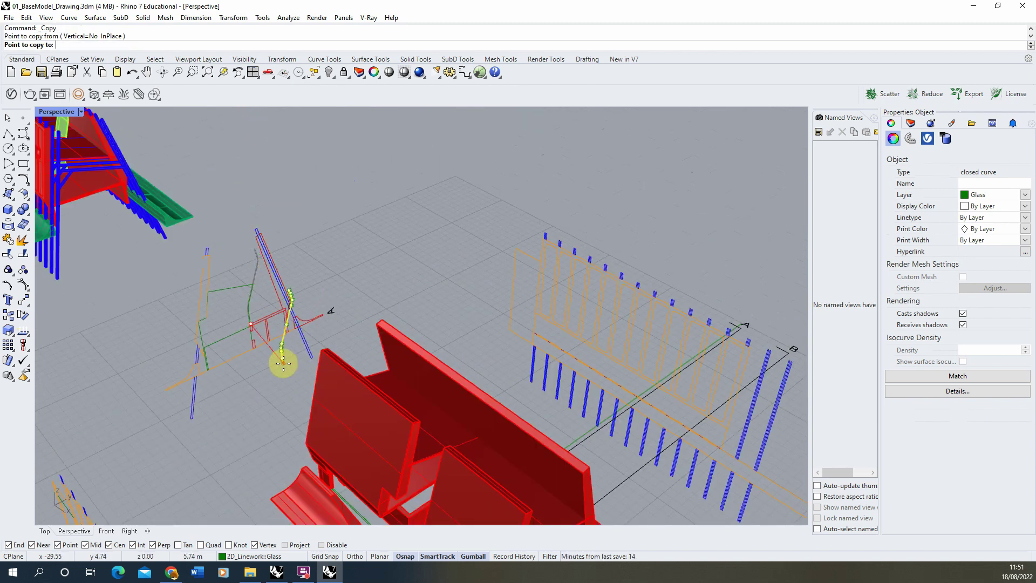
{"action": "key", "text": "F8"}
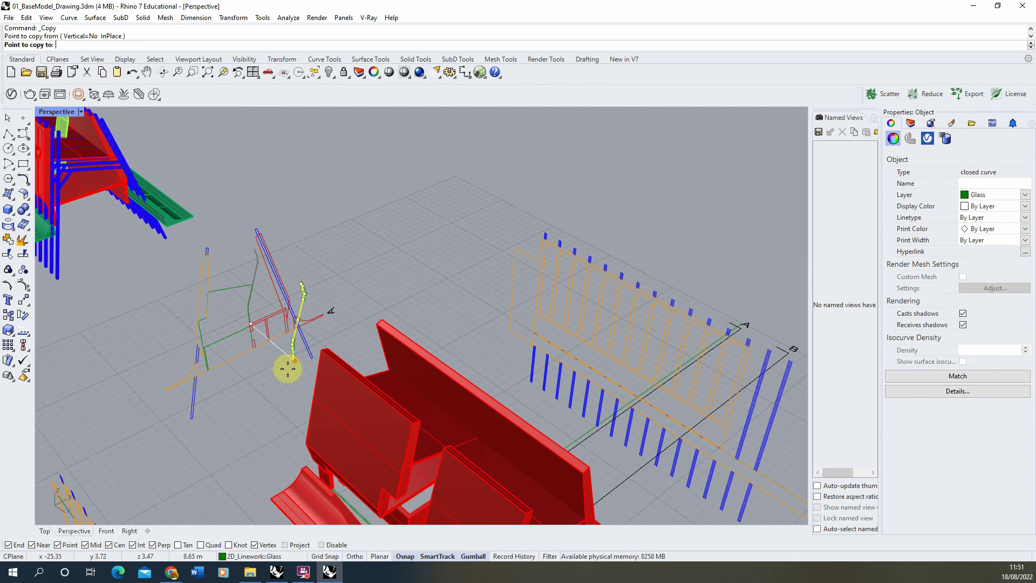
{"action": "scroll", "coordinate": [293, 343], "scroll_direction": "down", "scroll_amount": 4}
{"action": "scroll", "coordinate": [303, 355], "scroll_direction": "up", "scroll_amount": 4}
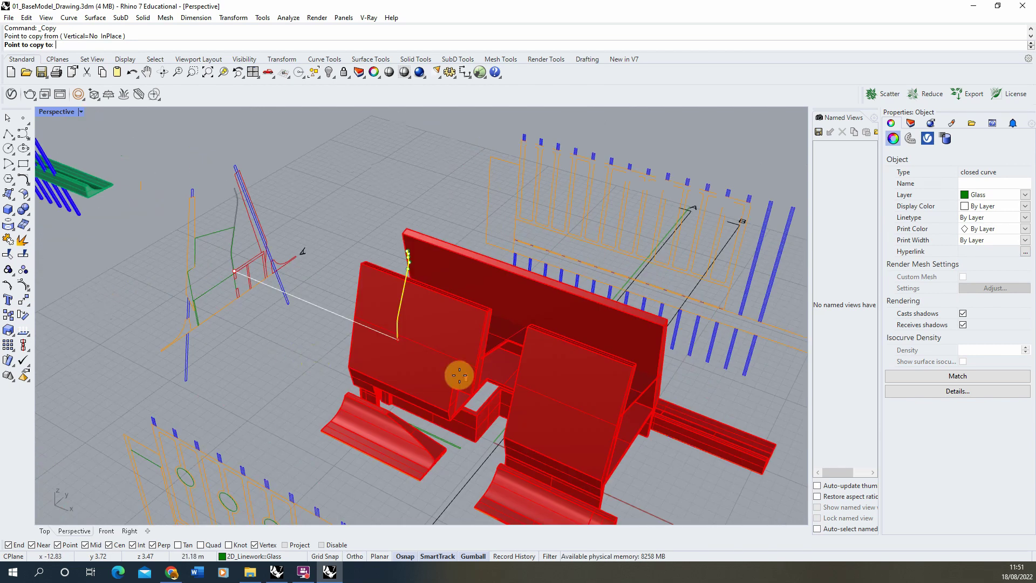
{"action": "scroll", "coordinate": [460, 375], "scroll_direction": "up", "scroll_amount": 5}
{"action": "scroll", "coordinate": [597, 405], "scroll_direction": "down", "scroll_amount": 2}
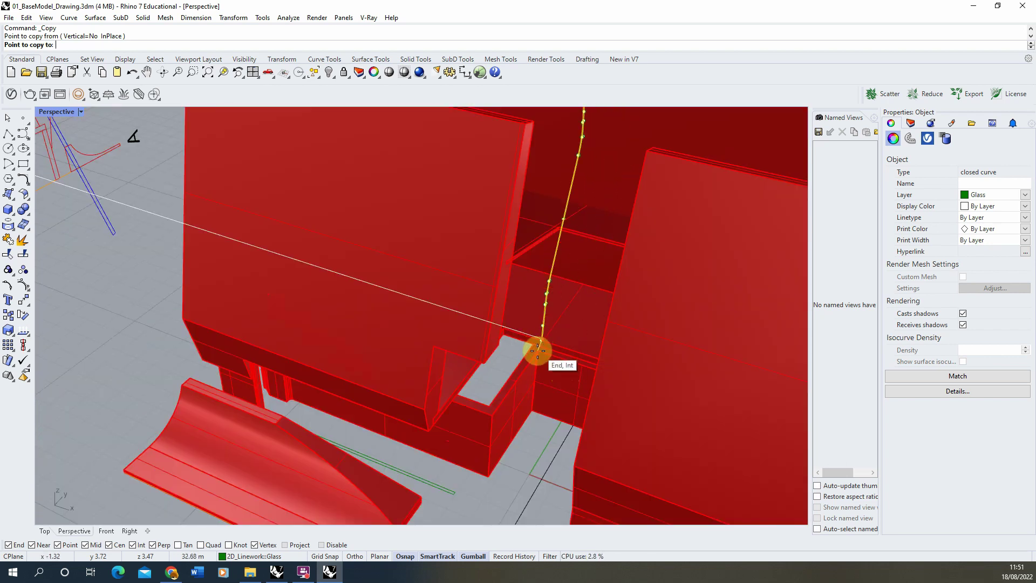
{"action": "scroll", "coordinate": [537, 351], "scroll_direction": "down", "scroll_amount": 4}
{"action": "scroll", "coordinate": [545, 353], "scroll_direction": "up", "scroll_amount": 8}
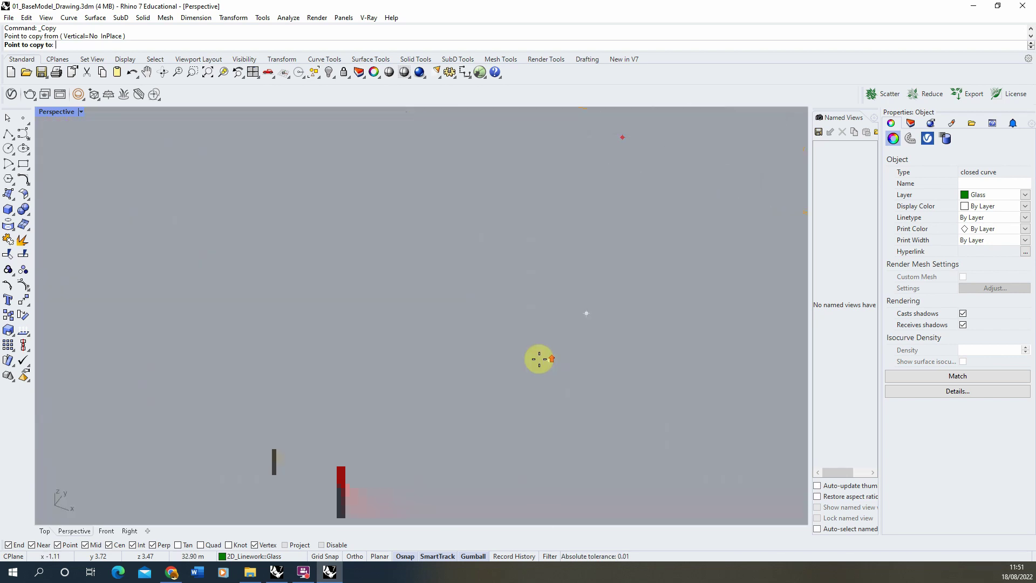
{"action": "scroll", "coordinate": [512, 356], "scroll_direction": "up", "scroll_amount": 3}
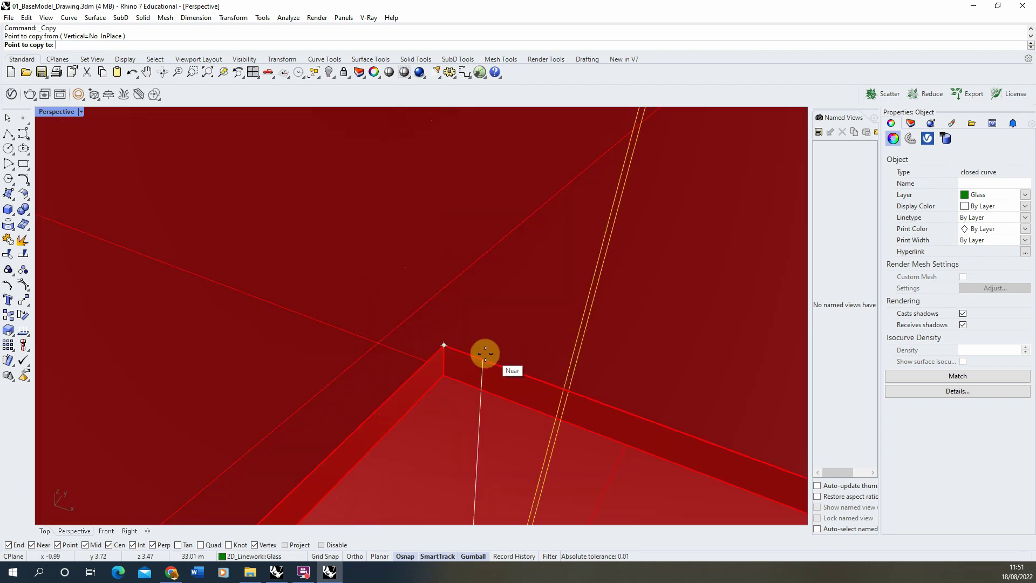
{"action": "left_click", "coordinate": [443, 344]}
{"action": "scroll", "coordinate": [448, 337], "scroll_direction": "down", "scroll_amount": 10}
{"action": "right_click", "coordinate": [657, 355]}
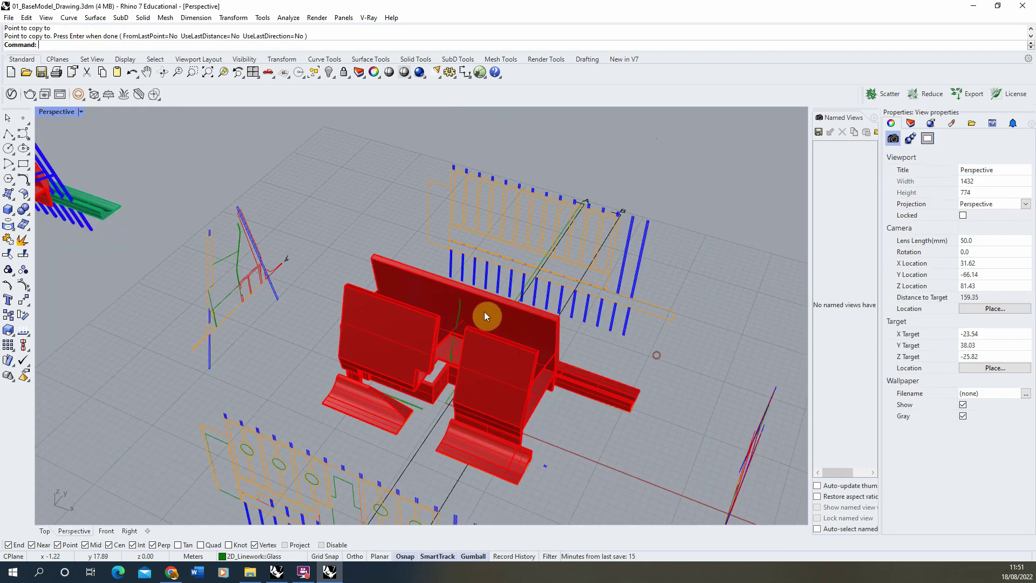
Extrude the copied curved profile as a solid about 3.54 m across the entrance gap, on the 3D Model Glass layer
{"action": "scroll", "coordinate": [457, 315], "scroll_direction": "up", "scroll_amount": 8}
{"action": "left_click", "coordinate": [442, 312]}
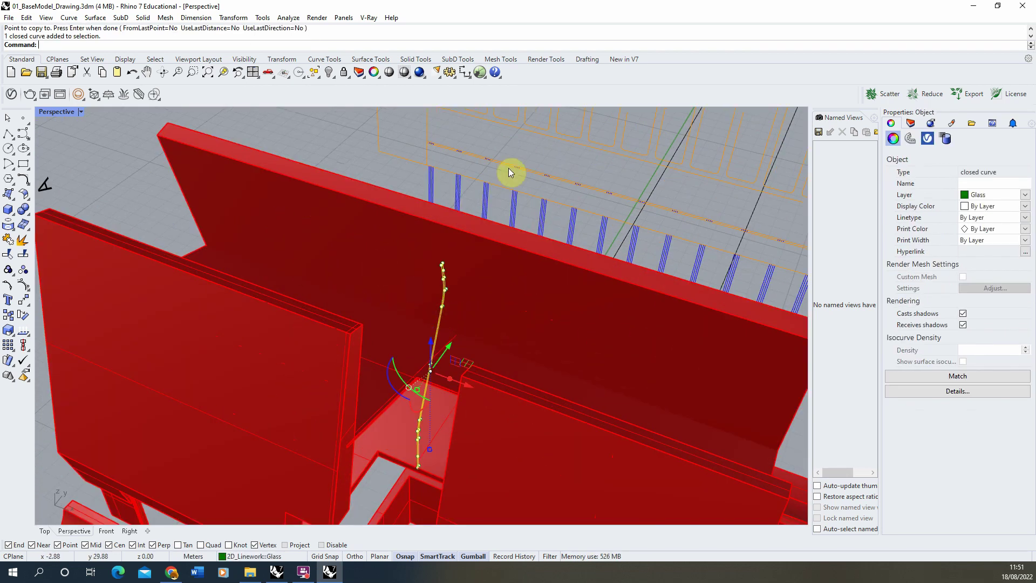
{"action": "left_click", "coordinate": [910, 123]}
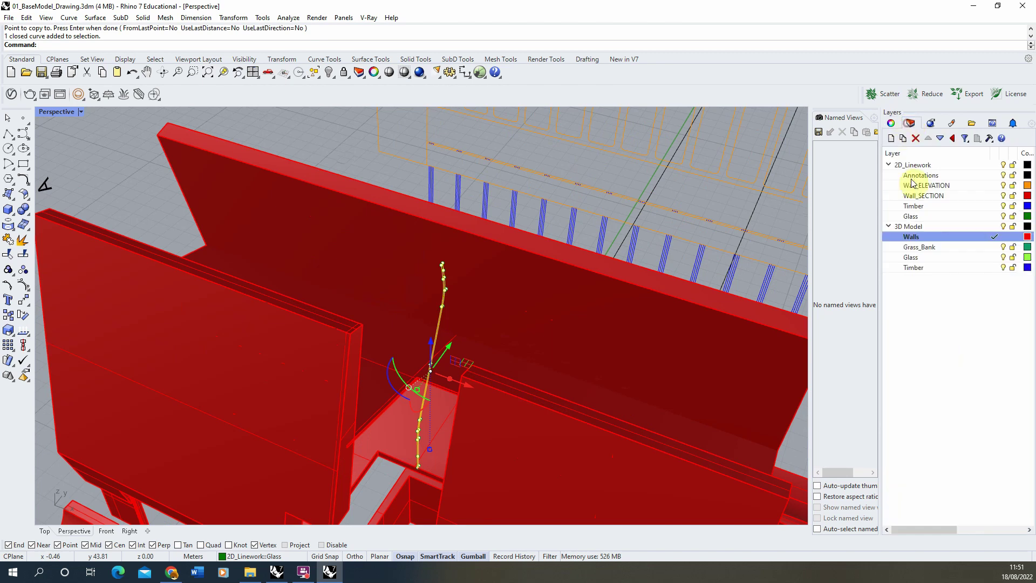
{"action": "double_click", "coordinate": [935, 259]}
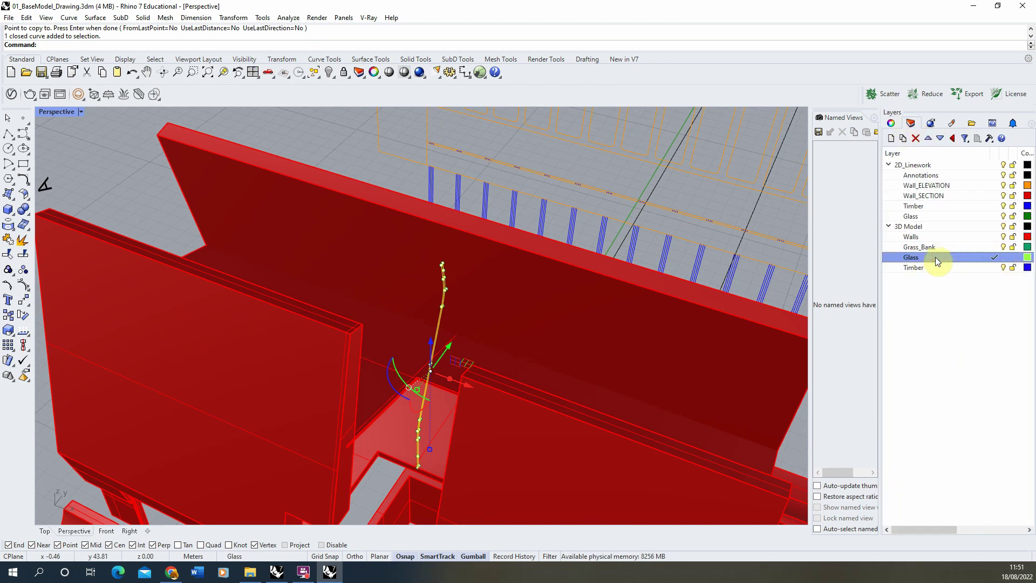
{"action": "type", "text": "ex"}
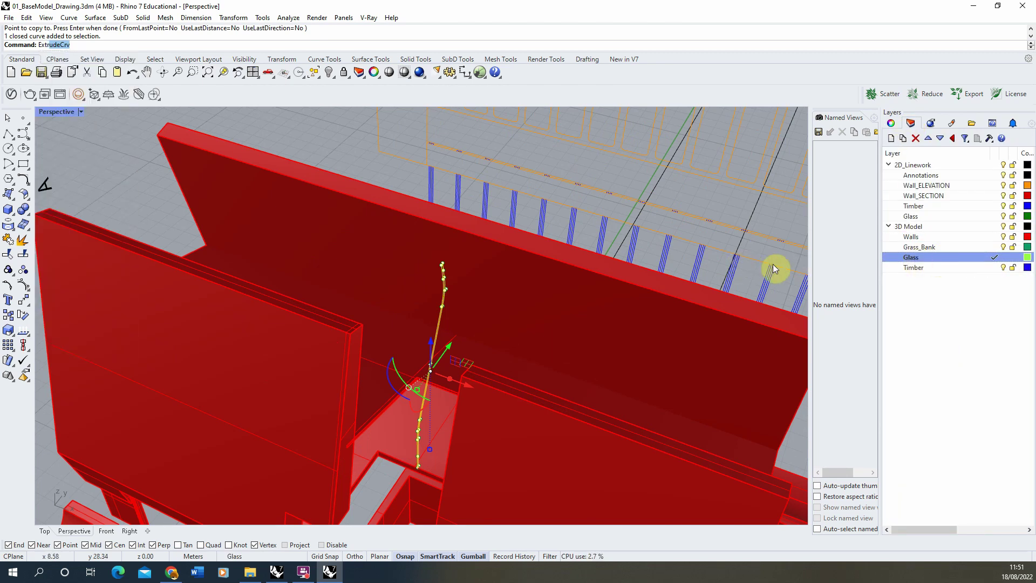
{"action": "key", "text": "Return"}
{"action": "scroll", "coordinate": [448, 324], "scroll_direction": "down", "scroll_amount": 5}
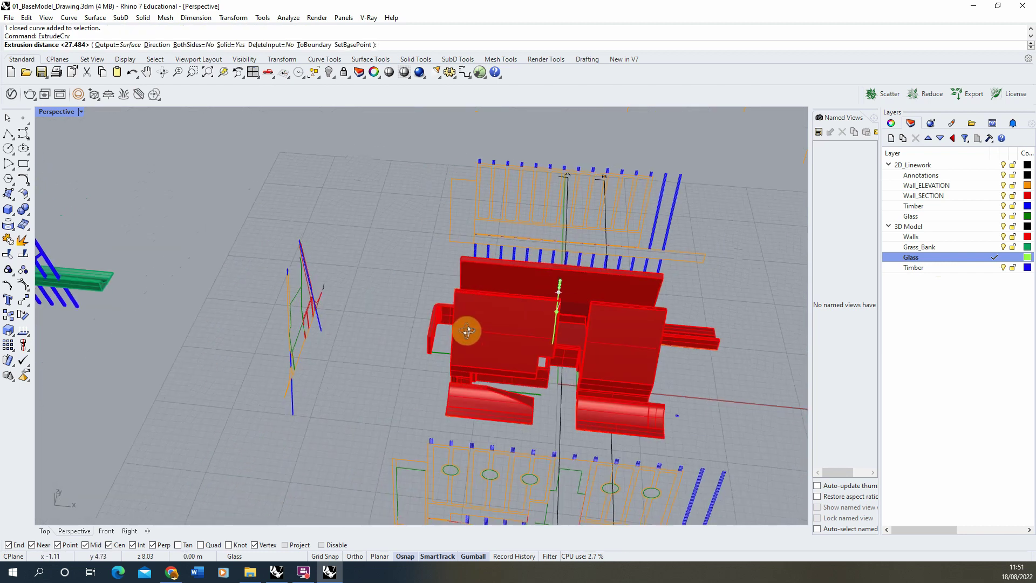
{"action": "scroll", "coordinate": [588, 322], "scroll_direction": "up", "scroll_amount": 6}
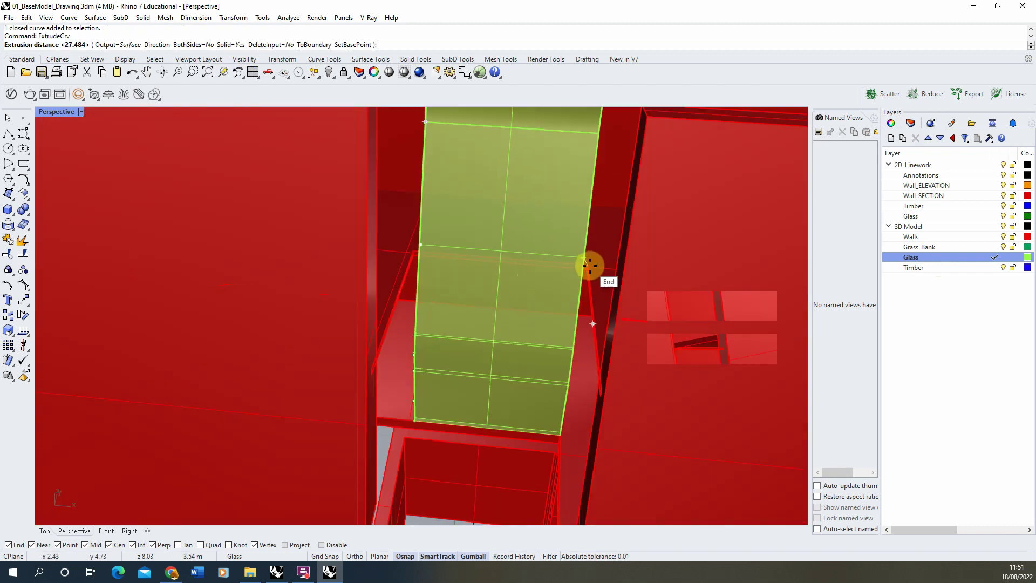
{"action": "left_click", "coordinate": [563, 435]}
{"action": "scroll", "coordinate": [540, 388], "scroll_direction": "down", "scroll_amount": 8}
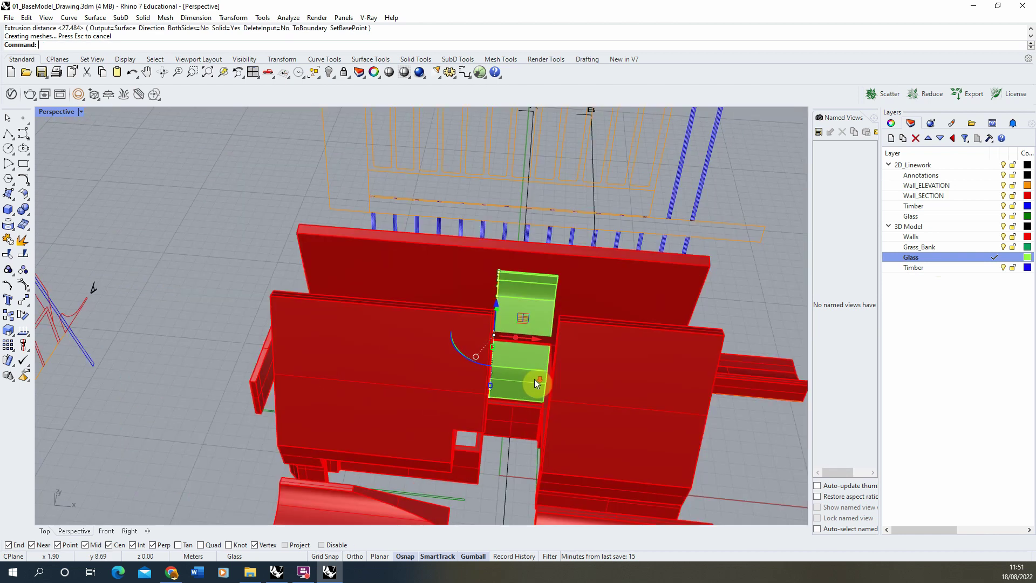
Select the new curved glass panel, zoom to it, and examine its fit between the walls from several angles
{"action": "right_click_drag", "start_coordinate": [579, 354], "coordinate": [559, 338]}
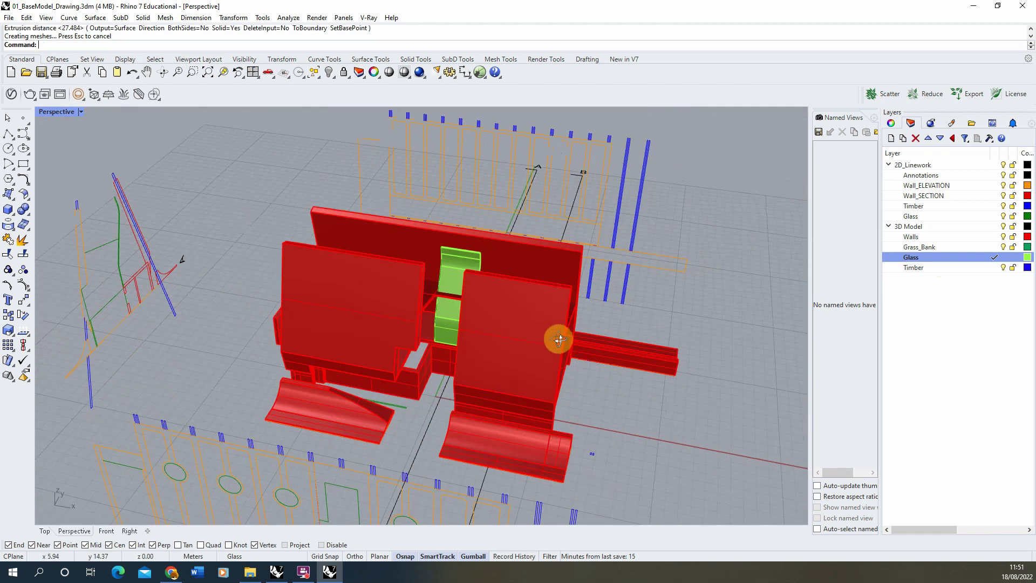
{"action": "left_click", "coordinate": [463, 261]}
{"action": "left_click", "coordinate": [229, 73]}
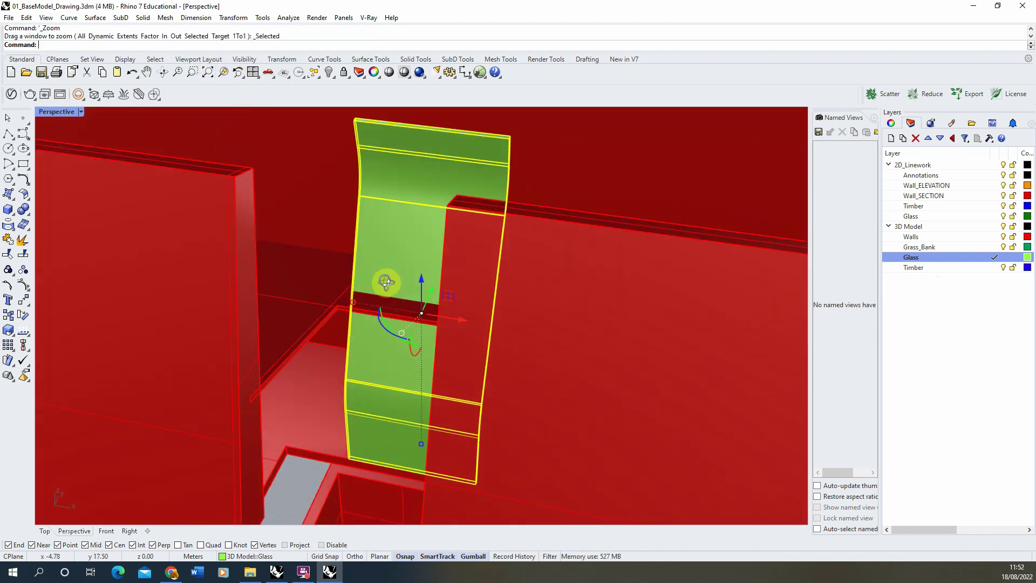
{"action": "right_click_drag", "start_coordinate": [386, 280], "coordinate": [263, 313]}
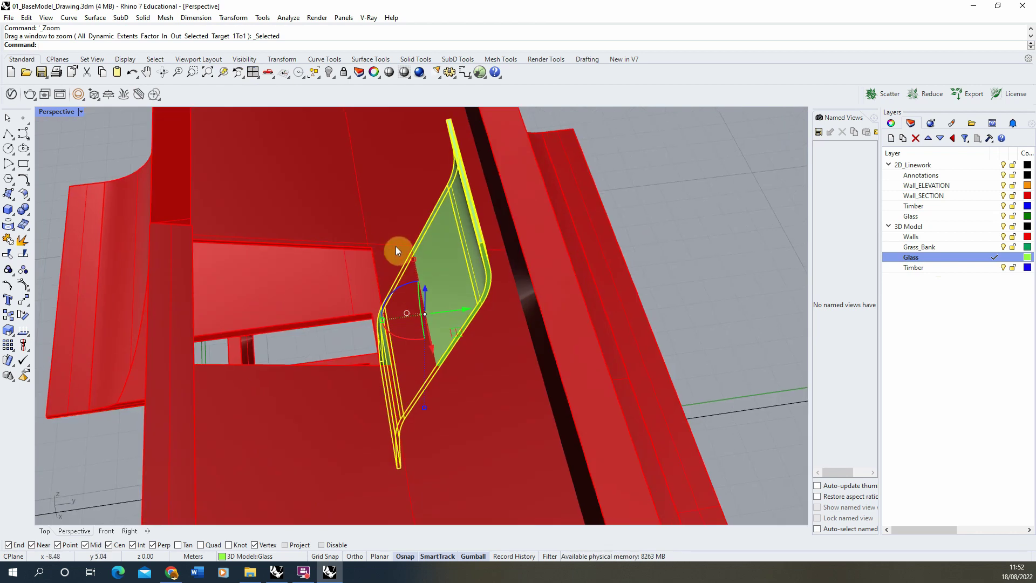
{"action": "right_click_drag", "start_coordinate": [379, 276], "coordinate": [430, 278]}
{"action": "left_click", "coordinate": [563, 194]}
{"action": "mouse_move", "coordinate": [470, 248]}
{"action": "right_mouse_down"}
{"action": "mouse_move", "coordinate": [372, 243]}
{"action": "mouse_move", "coordinate": [456, 222]}
{"action": "mouse_move", "coordinate": [405, 261]}
{"action": "mouse_move", "coordinate": [330, 259]}
{"action": "mouse_move", "coordinate": [414, 248]}
{"action": "right_mouse_up"}
{"action": "scroll", "coordinate": [511, 279], "scroll_direction": "down", "scroll_amount": 6}
{"action": "right_click_drag", "start_coordinate": [511, 280], "coordinate": [448, 319]}
{"action": "scroll", "coordinate": [448, 319], "scroll_direction": "down", "scroll_amount": 5}
{"action": "mouse_move", "coordinate": [467, 260]}
{"action": "right_mouse_down"}
{"action": "mouse_move", "coordinate": [503, 271]}
{"action": "mouse_move", "coordinate": [455, 273]}
{"action": "right_mouse_up"}
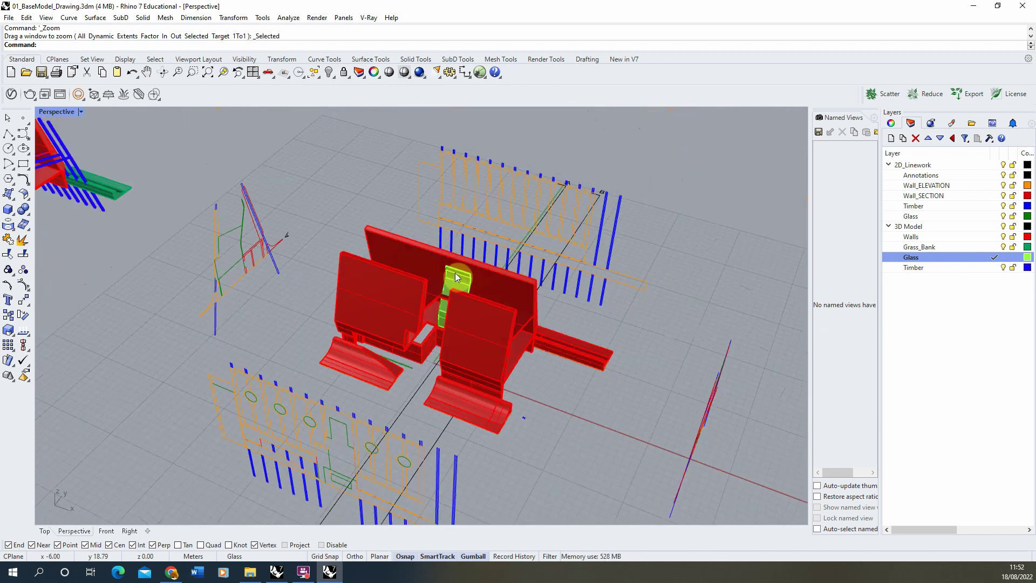
Select the stepped entrance glass in the finished reference model and examine how it meets the walls
{"action": "scroll", "coordinate": [547, 326], "scroll_direction": "down", "scroll_amount": 6}
{"action": "scroll", "coordinate": [225, 233], "scroll_direction": "up", "scroll_amount": 5}
{"action": "left_click", "coordinate": [224, 233]}
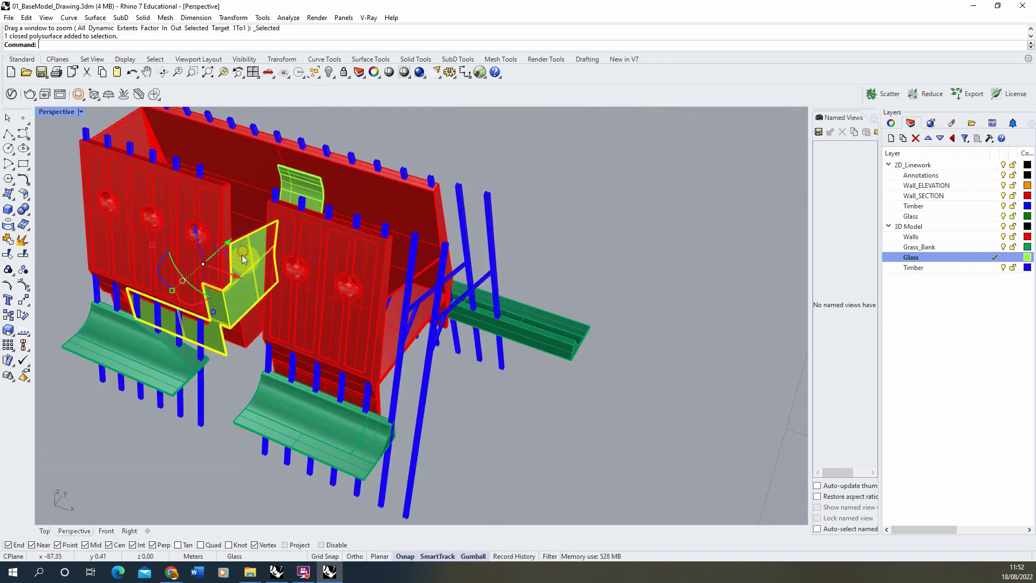
{"action": "scroll", "coordinate": [246, 252], "scroll_direction": "up", "scroll_amount": 3}
{"action": "scroll", "coordinate": [174, 282], "scroll_direction": "down", "scroll_amount": 6}
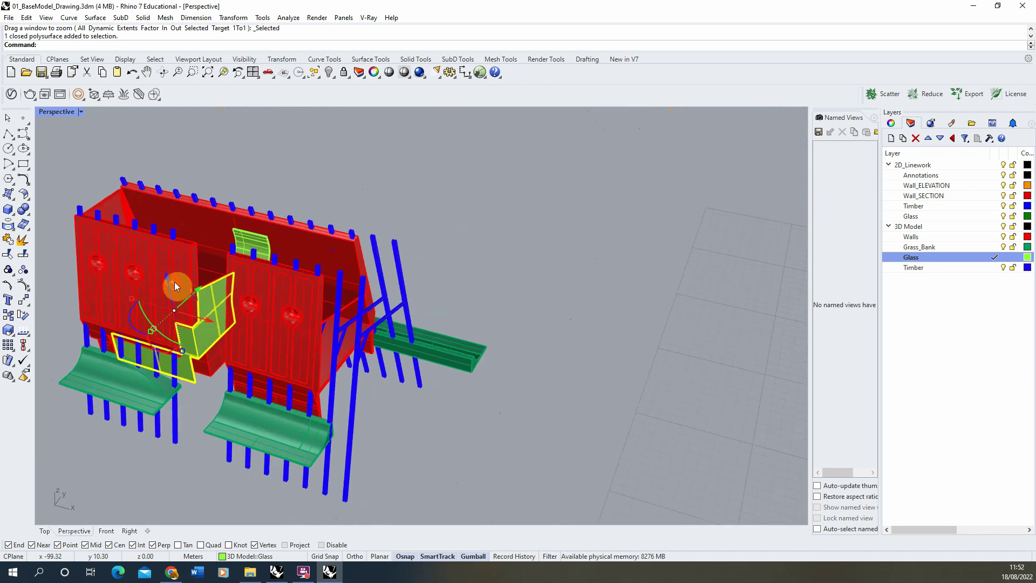
Copy the closed side glass profile from its inner step corner in section A to the wall's lower corner at the entrance gap
{"action": "scroll", "coordinate": [378, 340], "scroll_direction": "up", "scroll_amount": 6}
{"action": "left_click", "coordinate": [351, 300]}
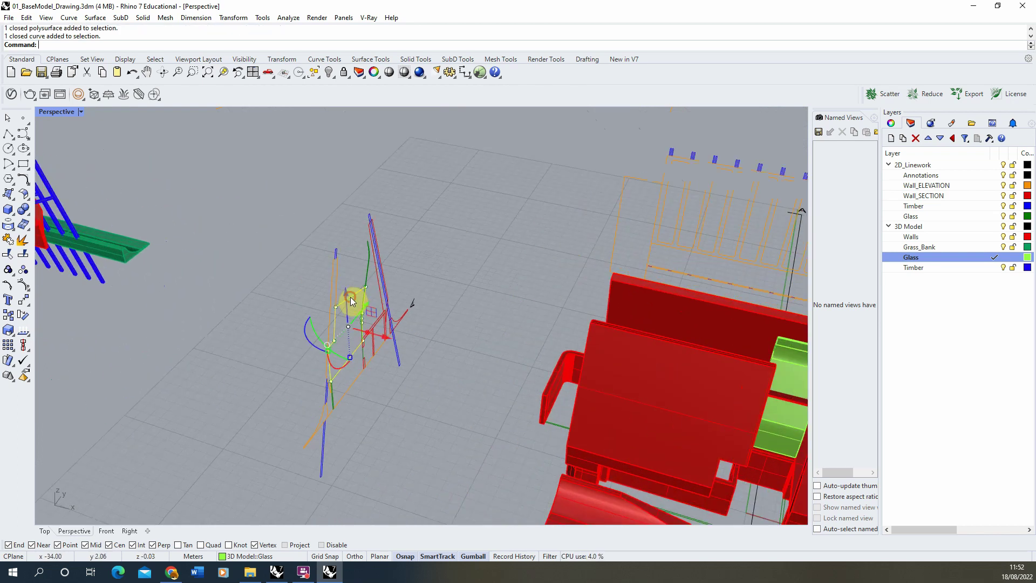
{"action": "left_click", "coordinate": [222, 72]}
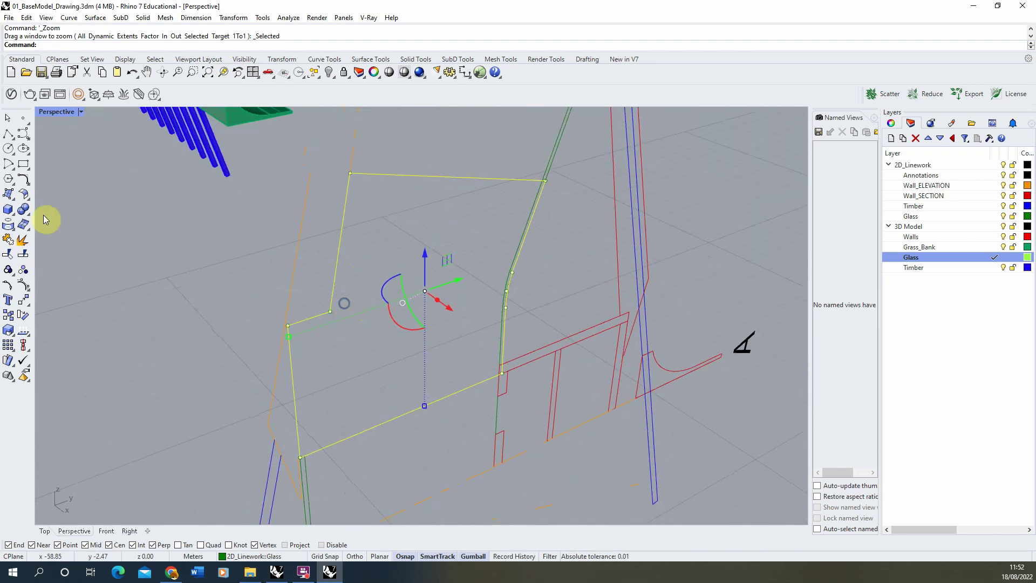
{"action": "left_click", "coordinate": [23, 315]}
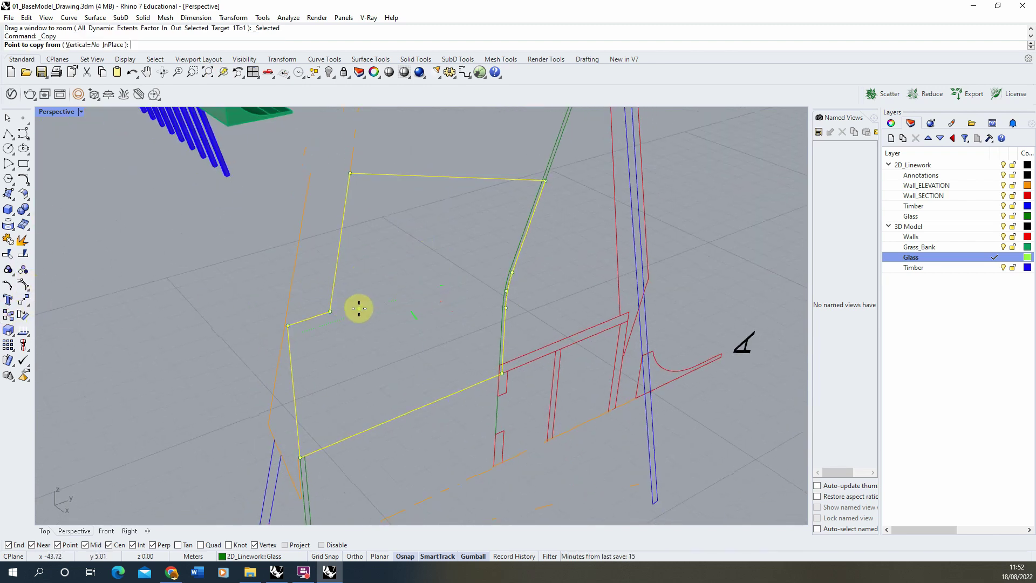
{"action": "left_click", "coordinate": [330, 312]}
{"action": "scroll", "coordinate": [351, 313], "scroll_direction": "down", "scroll_amount": 5}
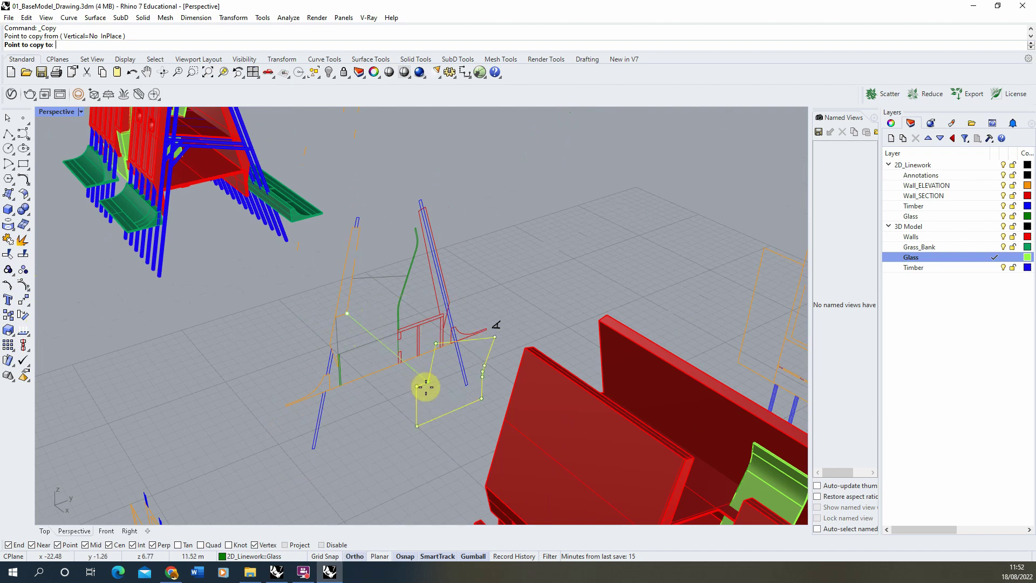
{"action": "scroll", "coordinate": [432, 356], "scroll_direction": "down", "scroll_amount": 3}
{"action": "scroll", "coordinate": [470, 393], "scroll_direction": "up", "scroll_amount": 8}
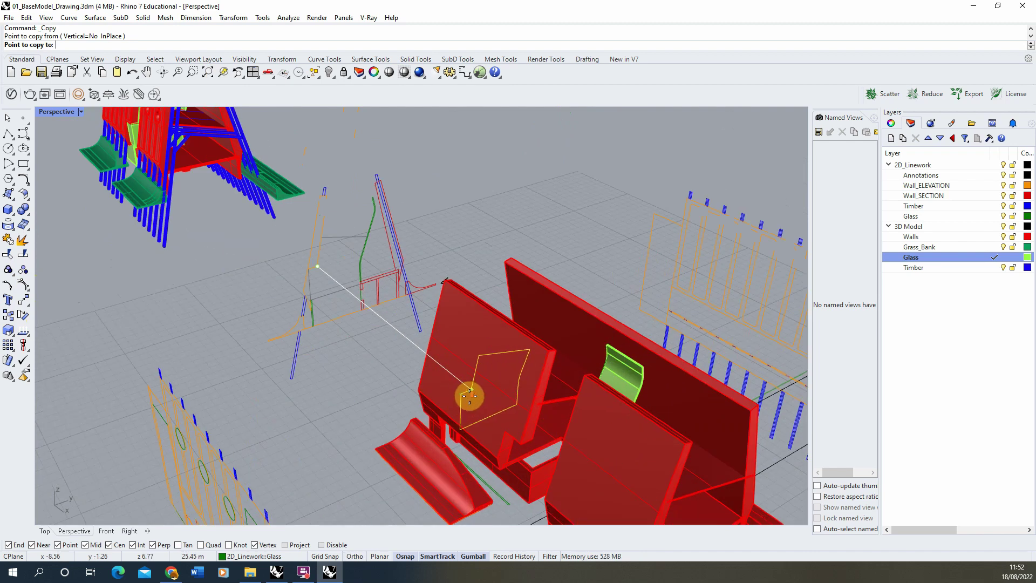
{"action": "left_click", "coordinate": [512, 399]}
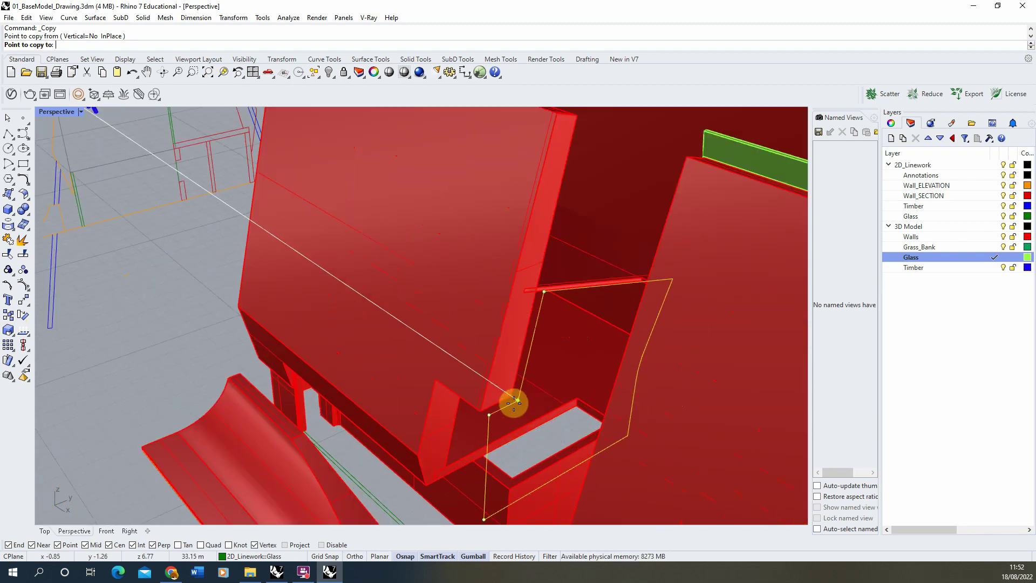
{"action": "key", "text": "Return"}
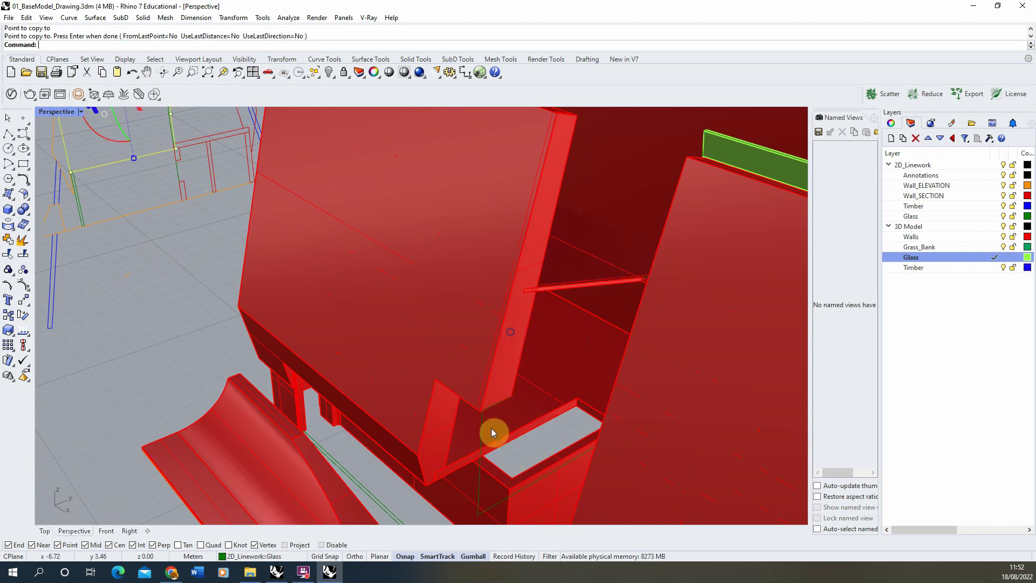
Extrude the copied side glass profile as a solid 0.1 m thick beside the entrance gap
{"action": "scroll", "coordinate": [456, 369], "scroll_direction": "down", "scroll_amount": 3}
{"action": "right_click_drag", "start_coordinate": [456, 369], "coordinate": [598, 390]}
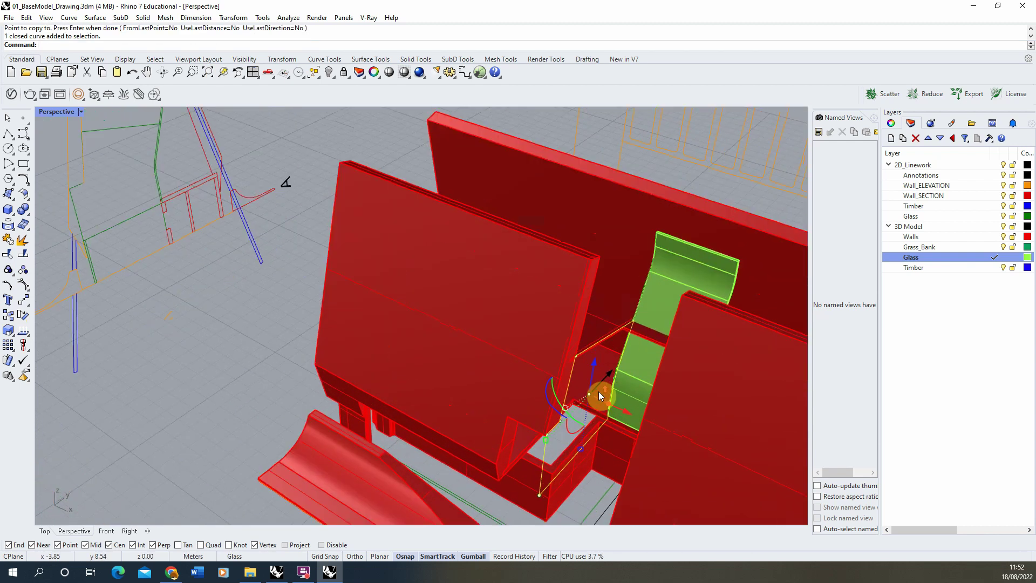
{"action": "type", "text": "ExtrudeCrv"}
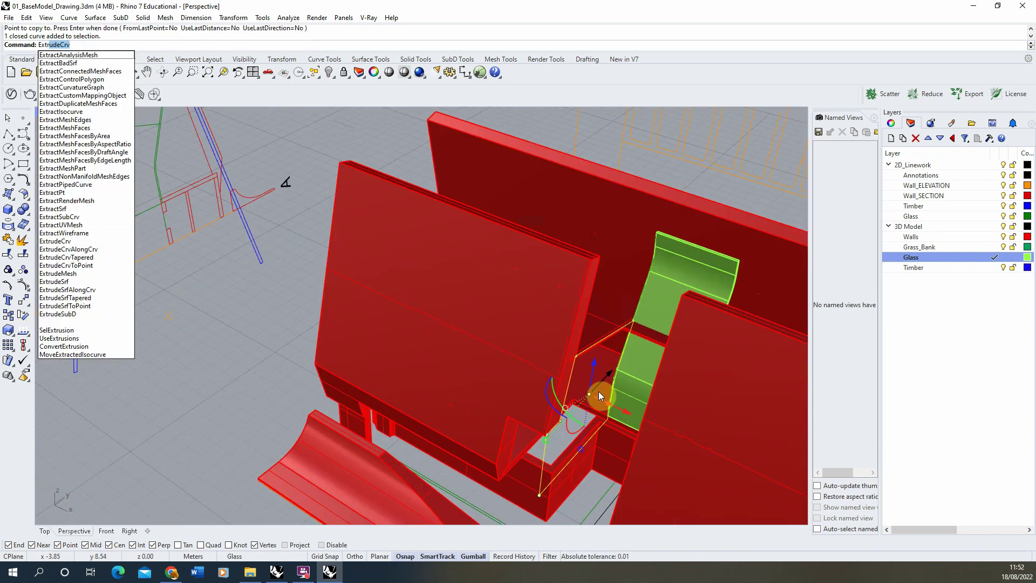
{"action": "key", "text": "Return"}
{"action": "scroll", "coordinate": [557, 452], "scroll_direction": "up", "scroll_amount": 3}
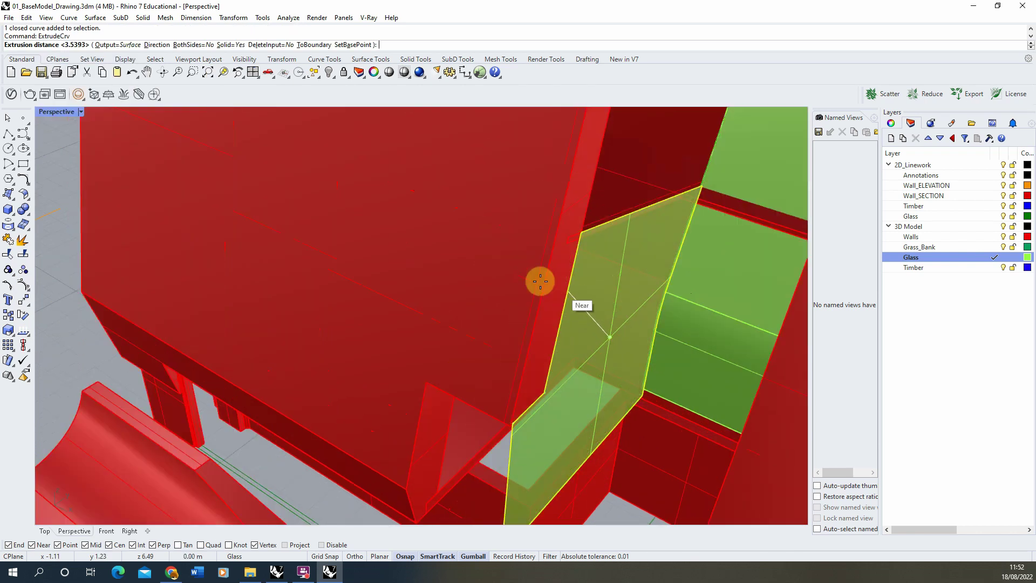
{"action": "type", "text": "0"}
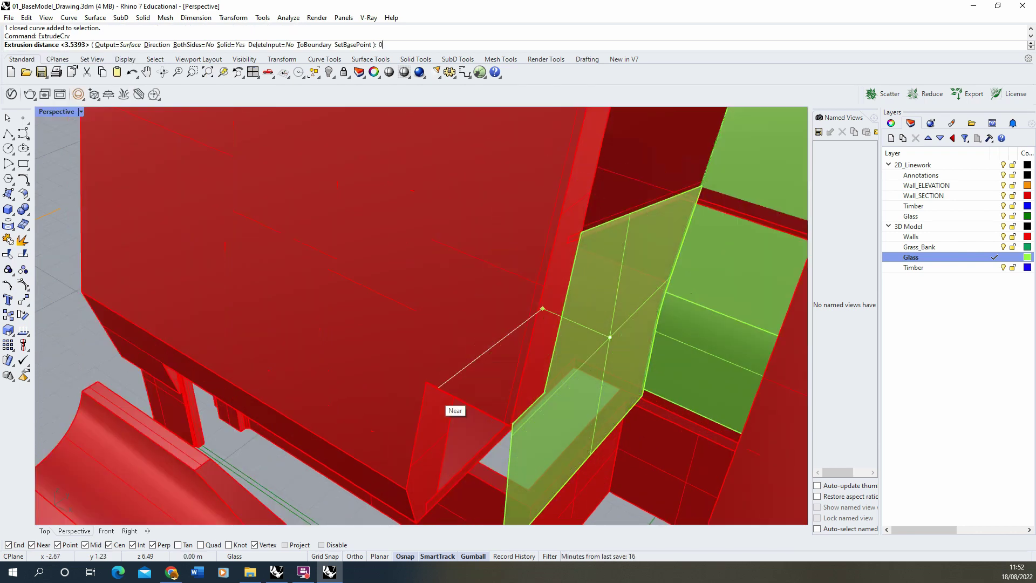
{"action": "type", "text": ".1"}
{"action": "key", "text": "Return"}
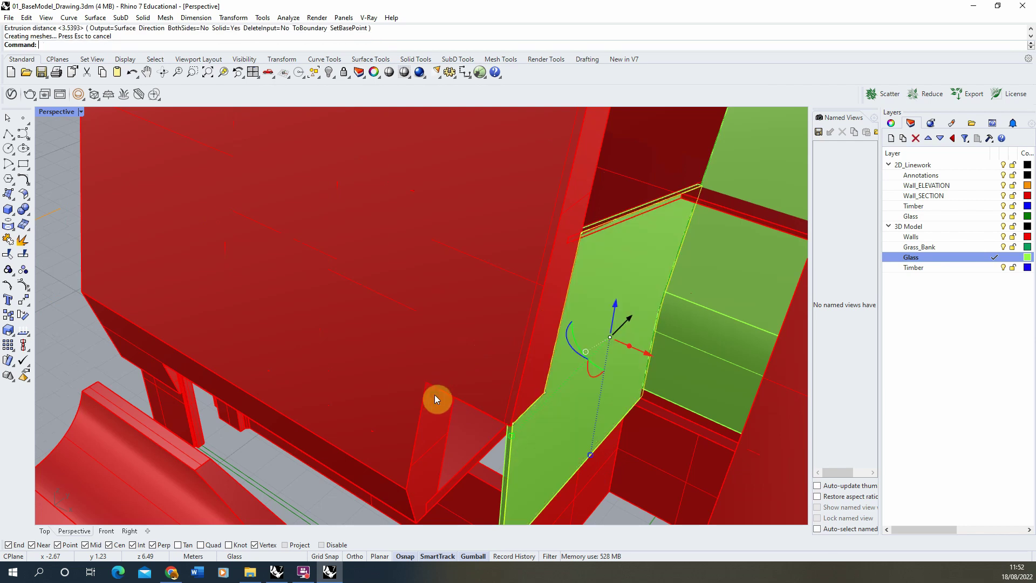
Delete the leftover profile curve used for the side glass panel and check the panel in the entrance gap
{"action": "scroll", "coordinate": [461, 320], "scroll_direction": "down", "scroll_amount": 6}
{"action": "key", "text": "Delete"}
{"action": "right_click_drag", "start_coordinate": [492, 393], "coordinate": [649, 311]}
{"action": "scroll", "coordinate": [682, 346], "scroll_direction": "up", "scroll_amount": 12}
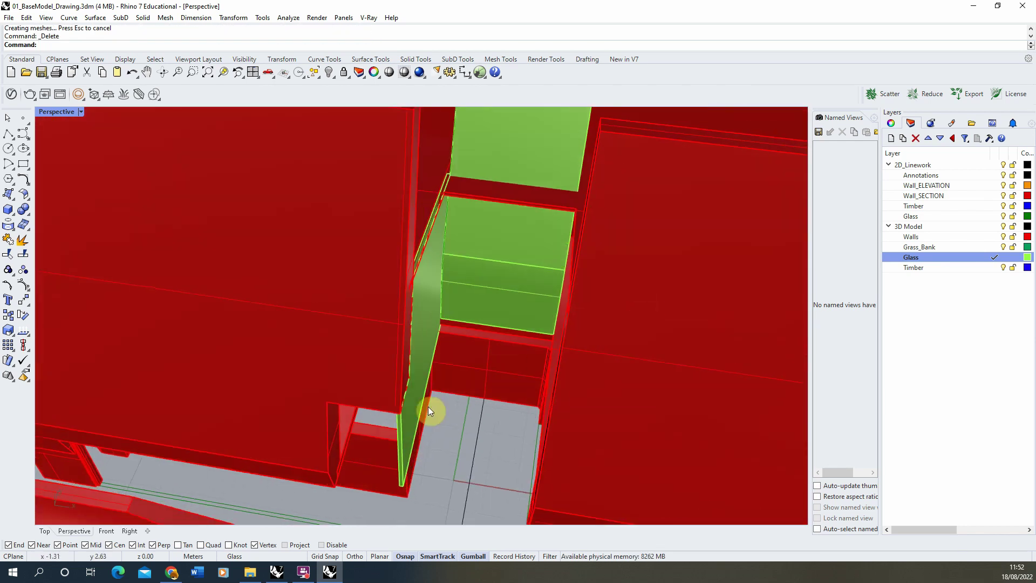
Mirror the stepped side glass panel as a copy across the entrance gap's centreline, starting at the midpoint of the upper glass edge with Ortho on
{"action": "left_click", "coordinate": [409, 425]}
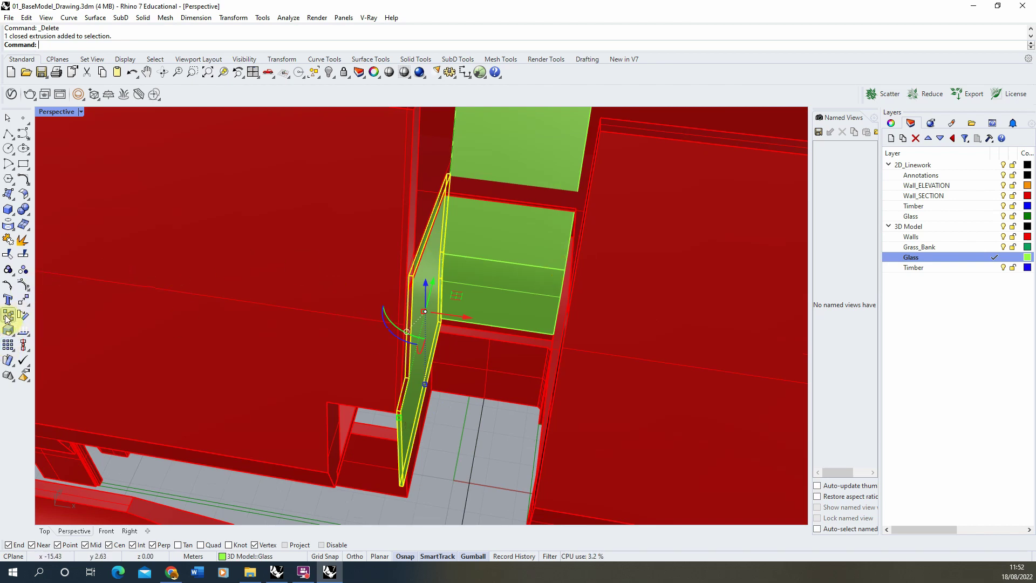
{"action": "left_click", "coordinate": [13, 335]}
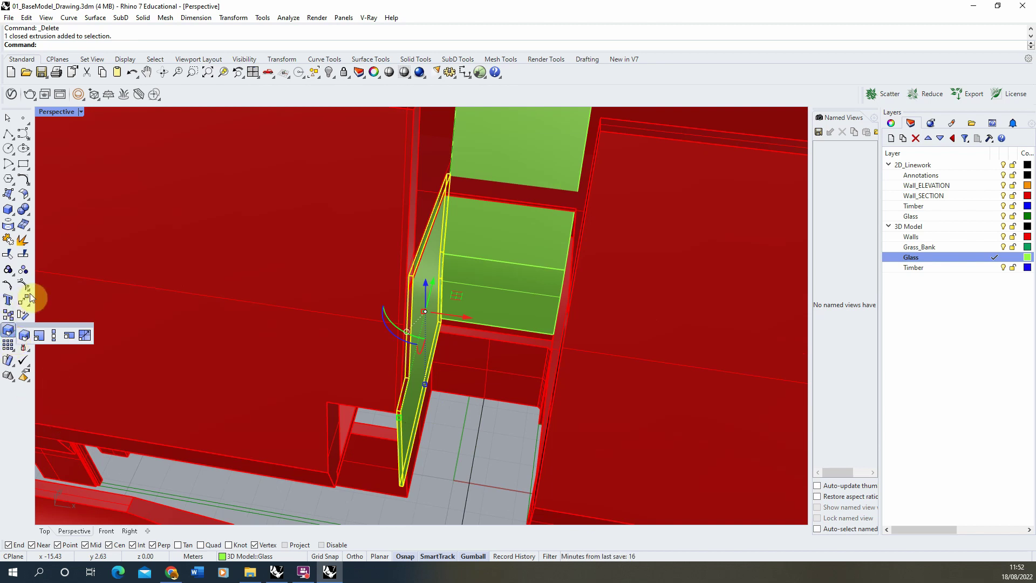
{"action": "left_click", "coordinate": [18, 407]}
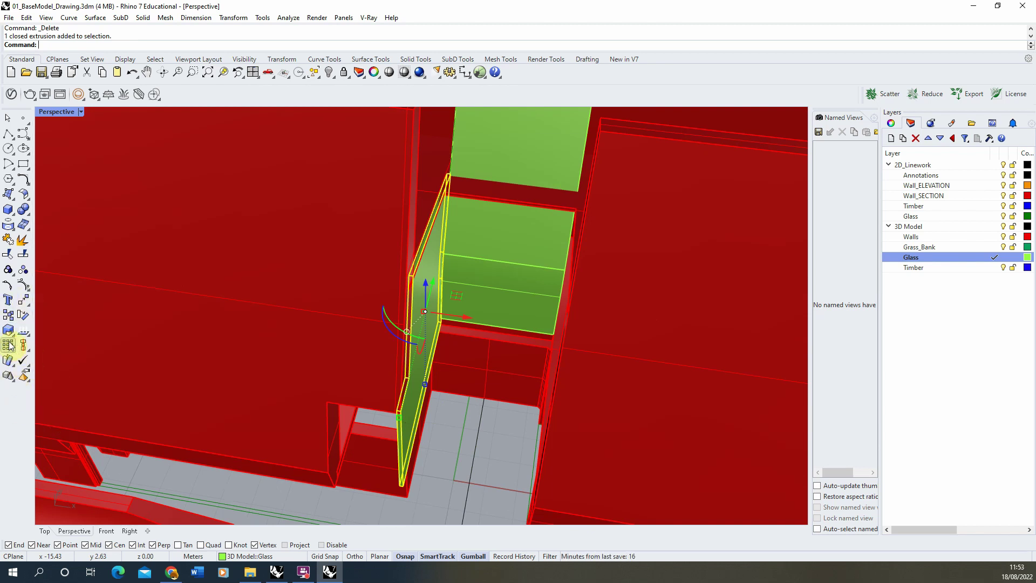
{"action": "left_click", "coordinate": [22, 302]}
{"action": "left_click", "coordinate": [30, 305]}
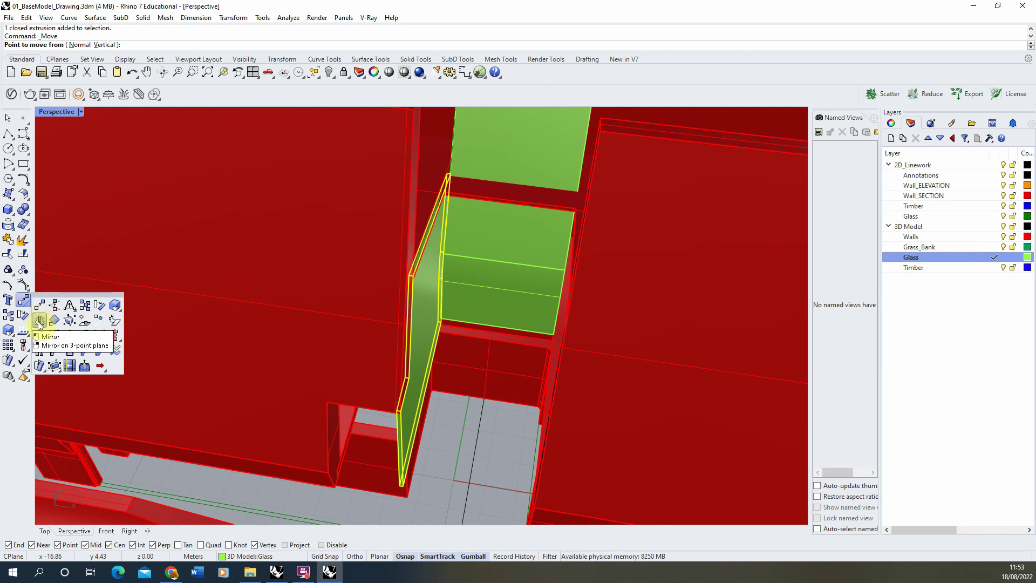
{"action": "left_click", "coordinate": [39, 322]}
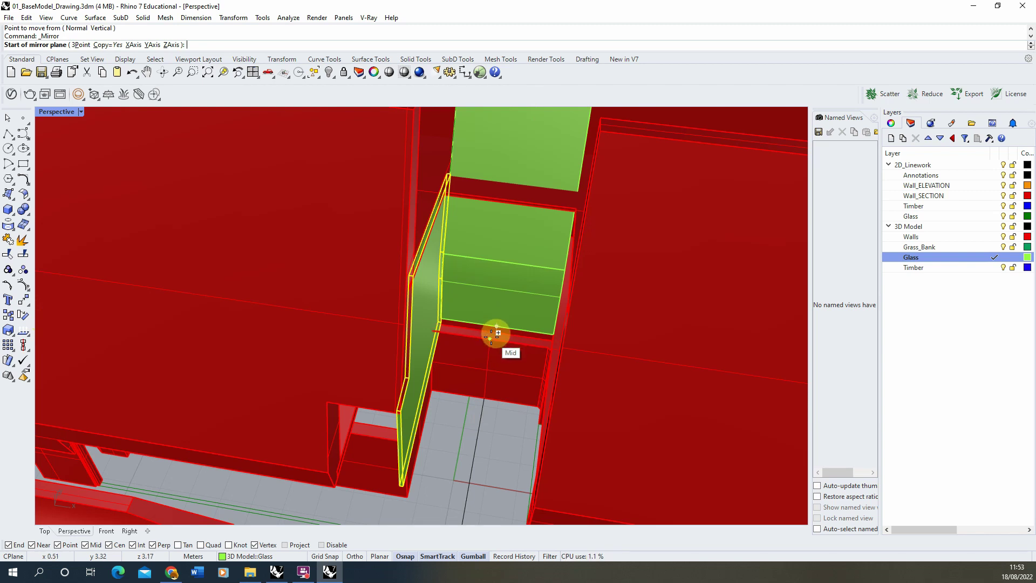
{"action": "scroll", "coordinate": [492, 337], "scroll_direction": "down", "scroll_amount": 5}
{"action": "scroll", "coordinate": [492, 340], "scroll_direction": "up", "scroll_amount": 5}
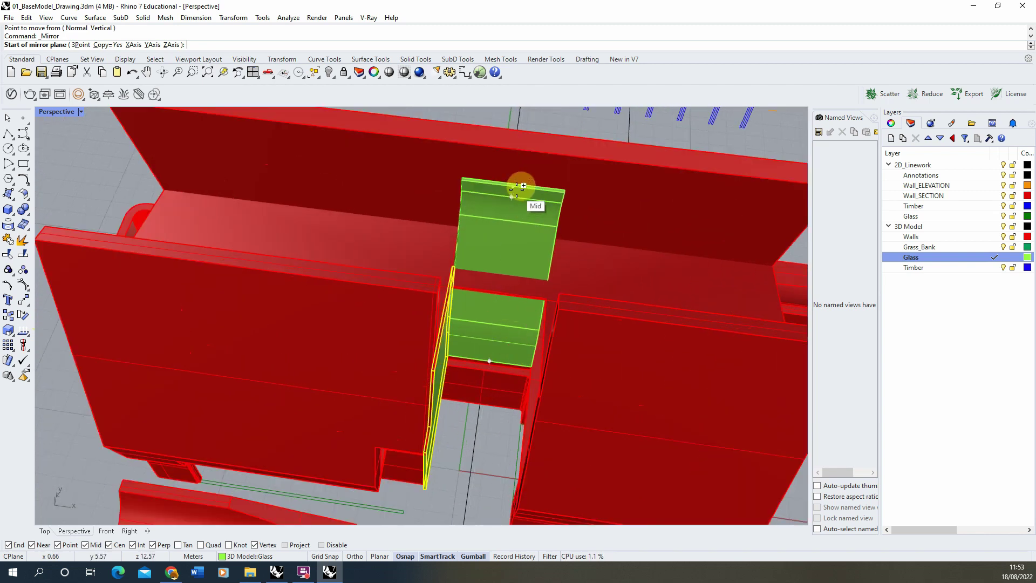
{"action": "left_click", "coordinate": [517, 187]}
{"action": "scroll", "coordinate": [502, 197], "scroll_direction": "down", "scroll_amount": 5}
{"action": "key", "text": "F8"}
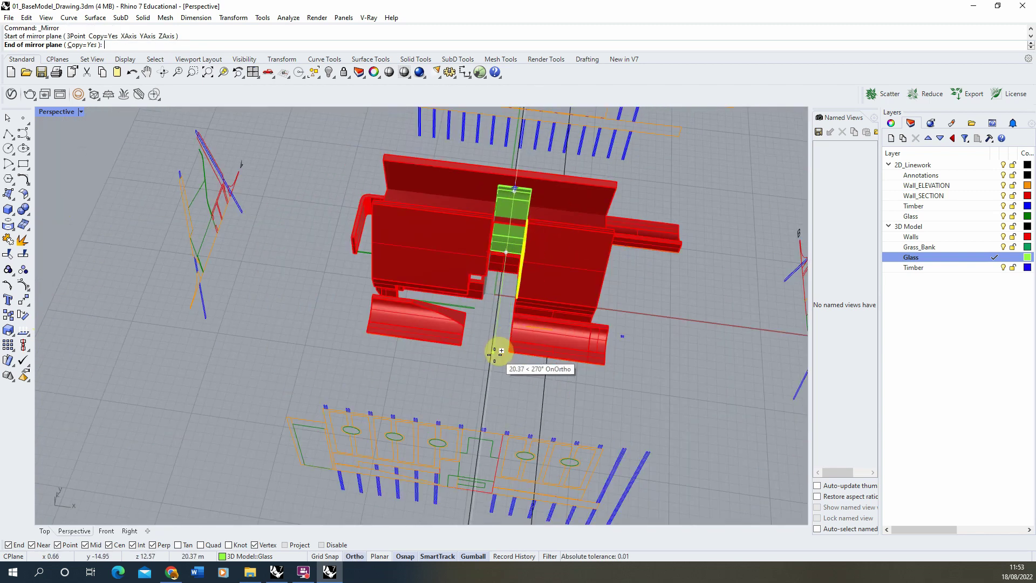
{"action": "left_click", "coordinate": [496, 368]}
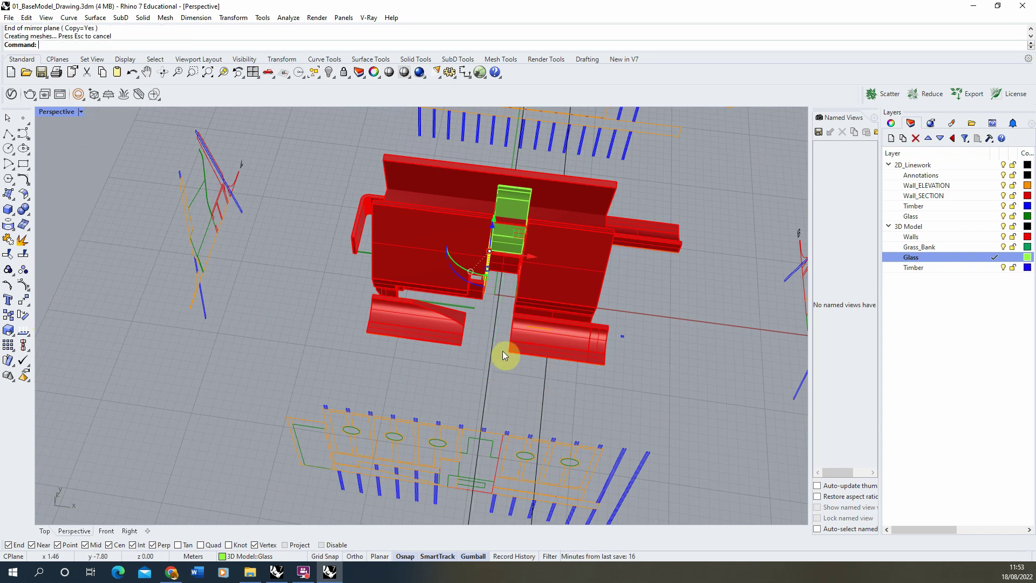
Select the mirrored side glass panel, zoom to it and examine how it sits against the opposite wall
{"action": "right_click_drag", "start_coordinate": [504, 354], "coordinate": [558, 328]}
{"action": "left_click", "coordinate": [482, 252]}
{"action": "scroll", "coordinate": [482, 252], "scroll_direction": "up", "scroll_amount": 5}
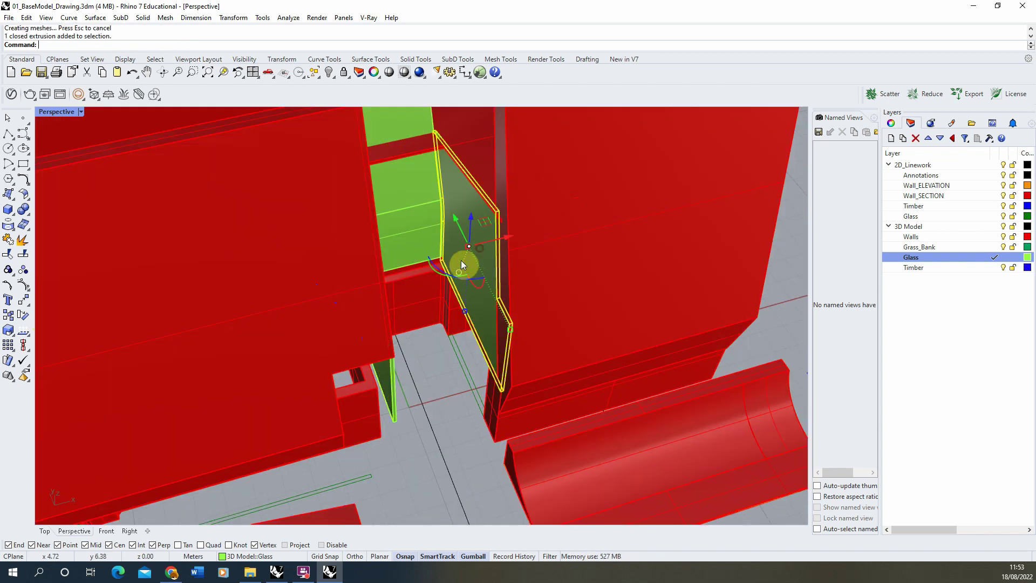
{"action": "scroll", "coordinate": [420, 269], "scroll_direction": "down", "scroll_amount": 8}
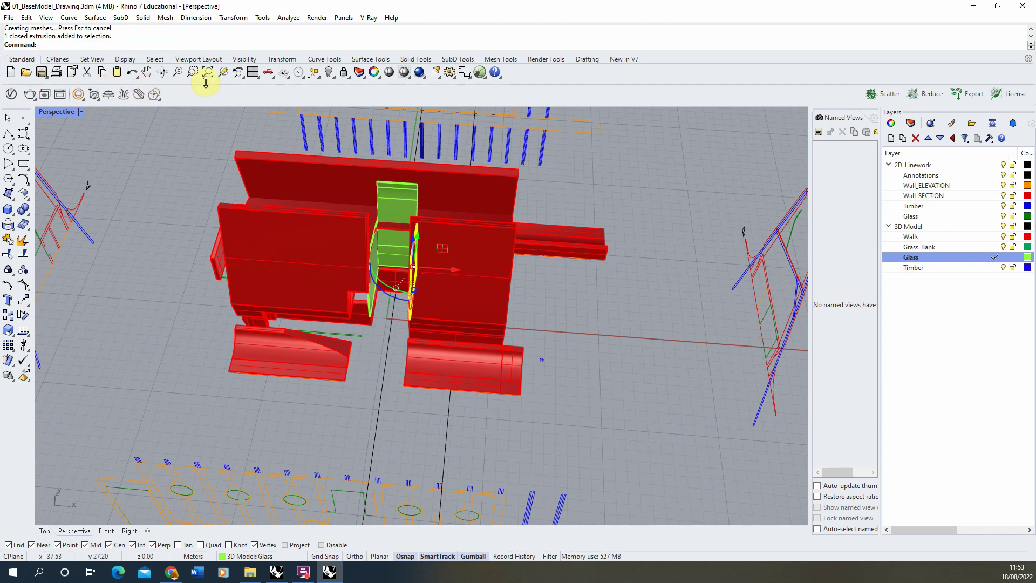
{"action": "left_click", "coordinate": [223, 72]}
{"action": "right_click_drag", "start_coordinate": [321, 245], "coordinate": [588, 158]}
{"action": "scroll", "coordinate": [373, 247], "scroll_direction": "down", "scroll_amount": 6}
{"action": "scroll", "coordinate": [388, 261], "scroll_direction": "down", "scroll_amount": 5}
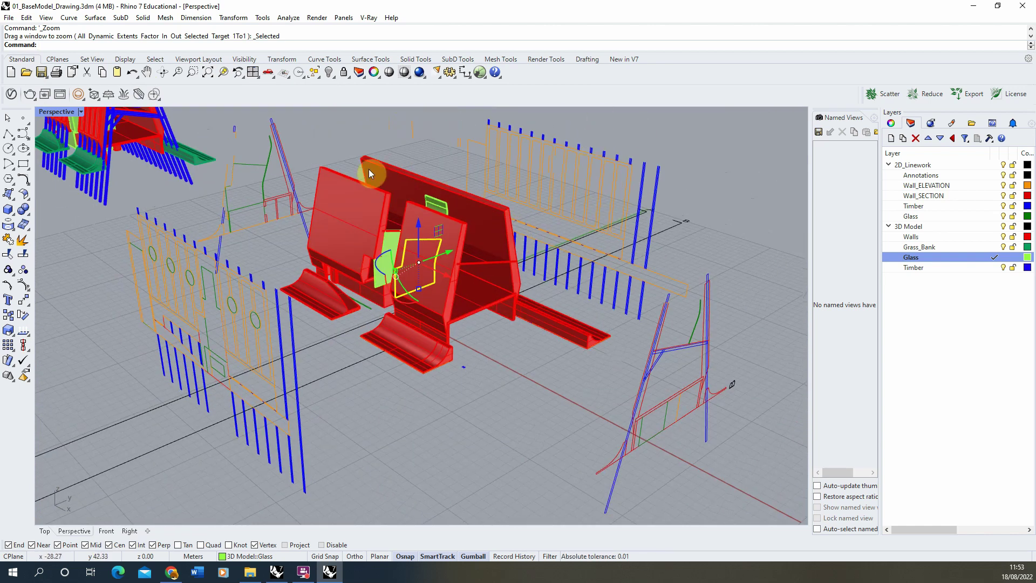
Hide the 2D_Linework layer and delete the stray closed curve left near the building model
{"action": "left_click", "coordinate": [1003, 166]}
{"action": "left_click", "coordinate": [509, 388]}
{"action": "right_click_drag", "start_coordinate": [437, 349], "coordinate": [485, 353]}
{"action": "left_click", "coordinate": [266, 395]}
{"action": "key", "text": "Delete"}
{"action": "right_click_drag", "start_coordinate": [290, 254], "coordinate": [319, 239]}
{"action": "scroll", "coordinate": [344, 239], "scroll_direction": "up", "scroll_amount": 3}
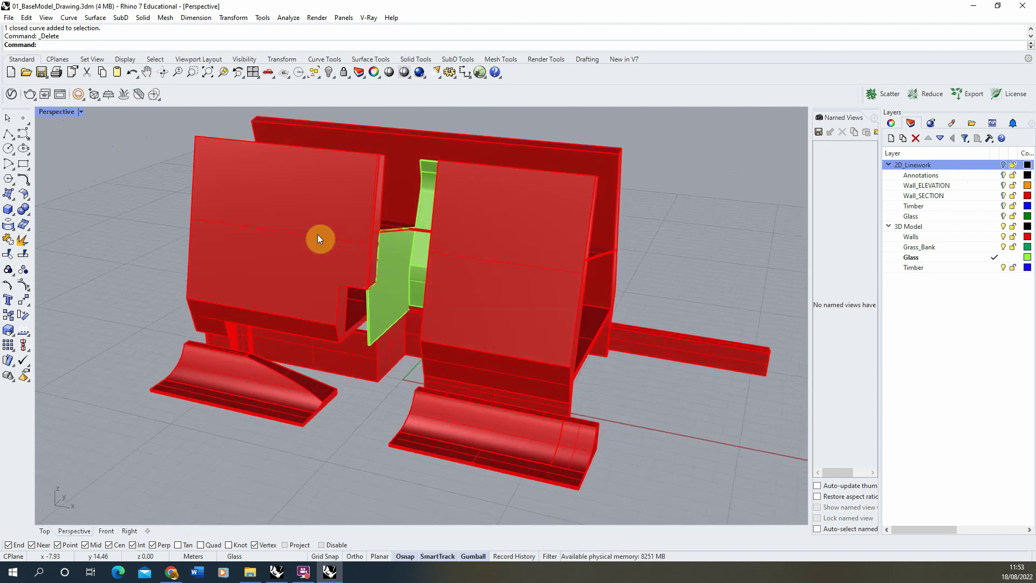
Show the 2D_Linework layer and extrude the long thin glass outline below the front wall as a solid up to the wall's lower corner, 3.1725 m high
{"action": "left_click", "coordinate": [1003, 165]}
{"action": "scroll", "coordinate": [331, 354], "scroll_direction": "up", "scroll_amount": 5}
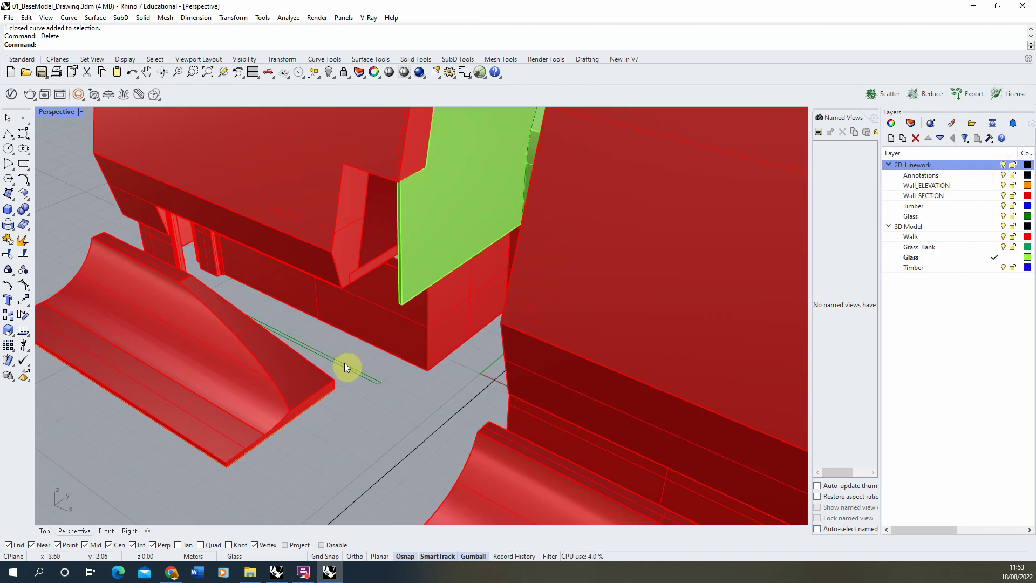
{"action": "left_click", "coordinate": [344, 368]}
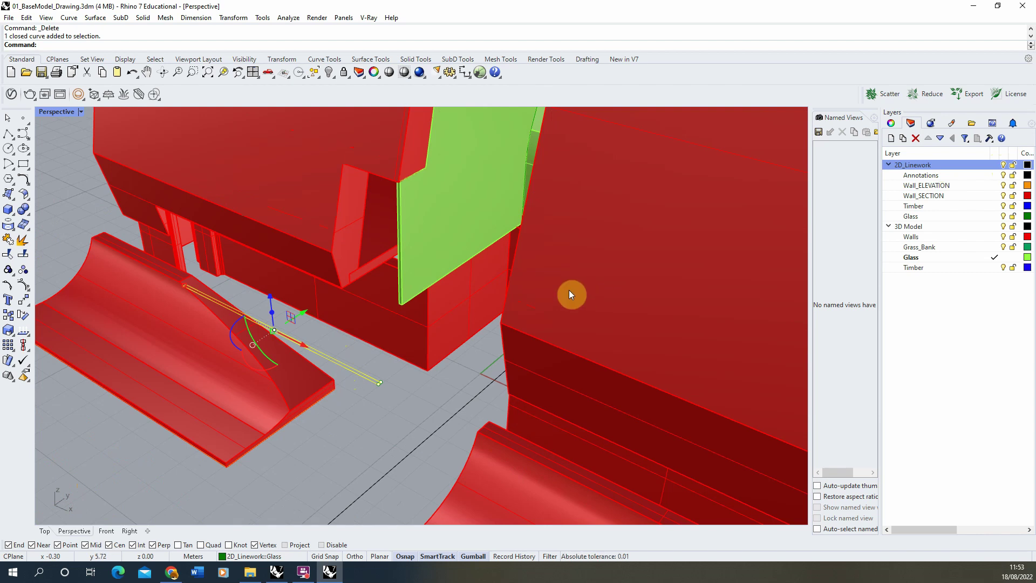
{"action": "key", "text": "Return"}
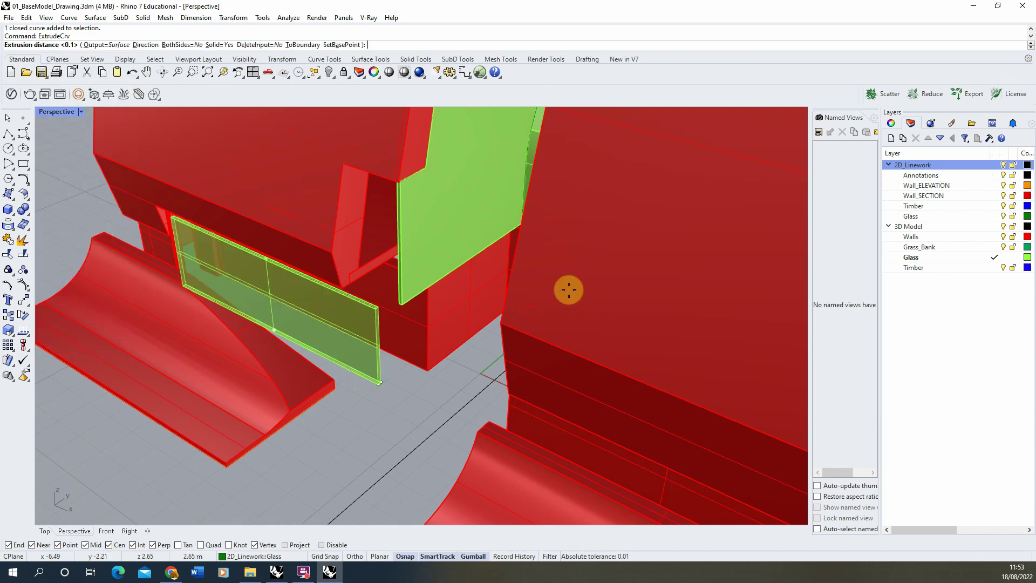
{"action": "scroll", "coordinate": [338, 278], "scroll_direction": "up", "scroll_amount": 3}
{"action": "left_click", "coordinate": [338, 278]}
Extrude the closed glass outline on the ground across the entrance gap as a solid with the same 3.1725 m distance
{"action": "right_click_drag", "start_coordinate": [338, 277], "coordinate": [476, 388]}
{"action": "left_click", "coordinate": [481, 389]}
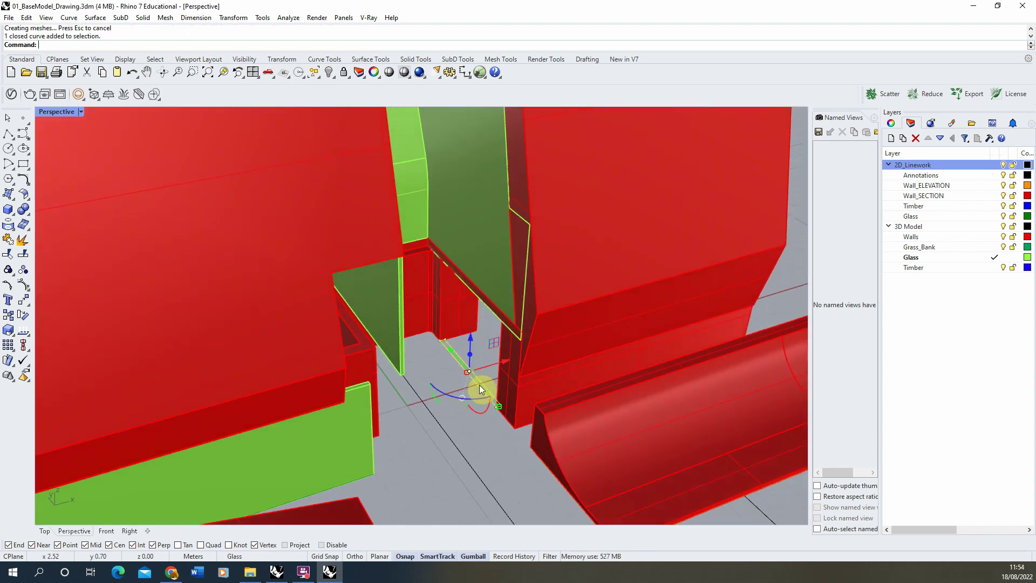
{"action": "type", "text": "ExtrudeCrv"}
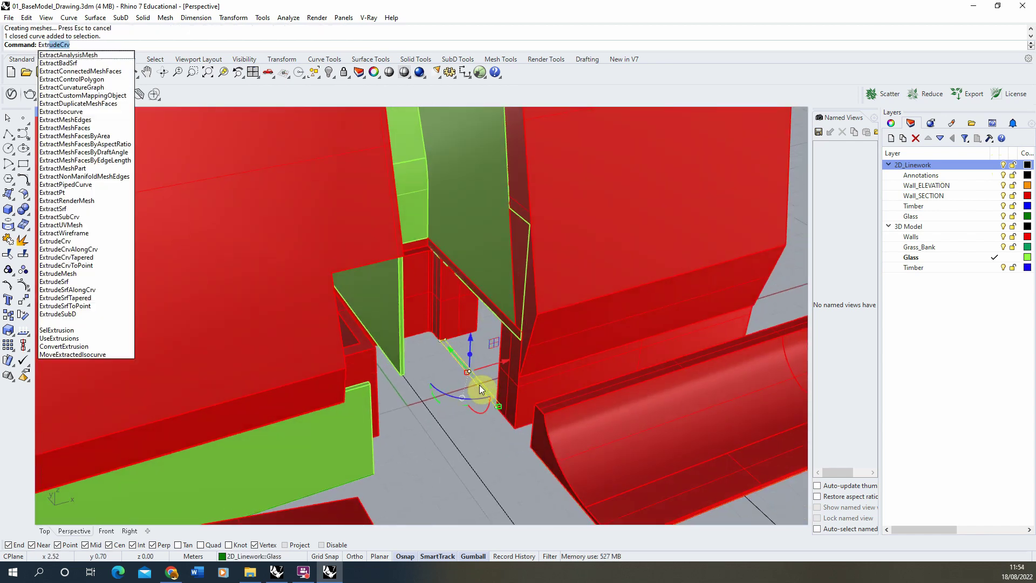
{"action": "key", "text": "Return"}
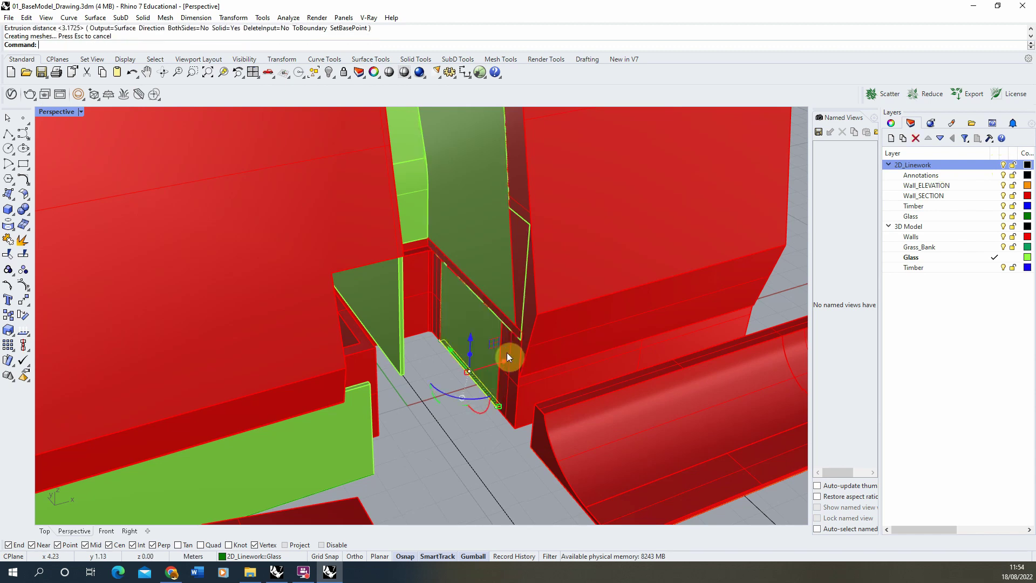
Hide the 2D_Linework layer and check how the lower glass panels meet the walls around the entrance
{"action": "right_click_drag", "start_coordinate": [482, 412], "coordinate": [363, 385]}
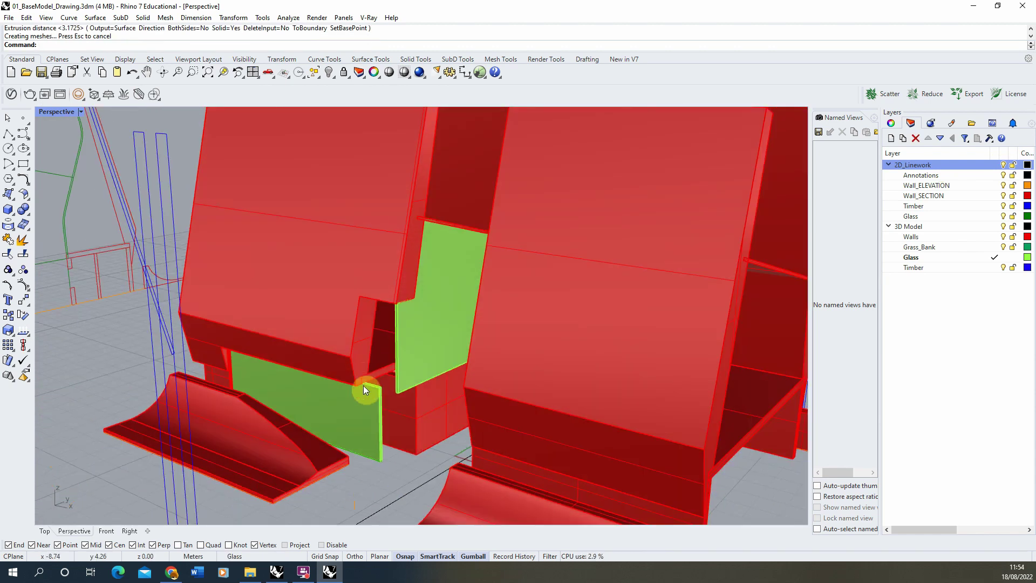
{"action": "left_click", "coordinate": [1002, 164]}
{"action": "scroll", "coordinate": [333, 302], "scroll_direction": "down", "scroll_amount": 3}
{"action": "scroll", "coordinate": [359, 278], "scroll_direction": "up", "scroll_amount": 6}
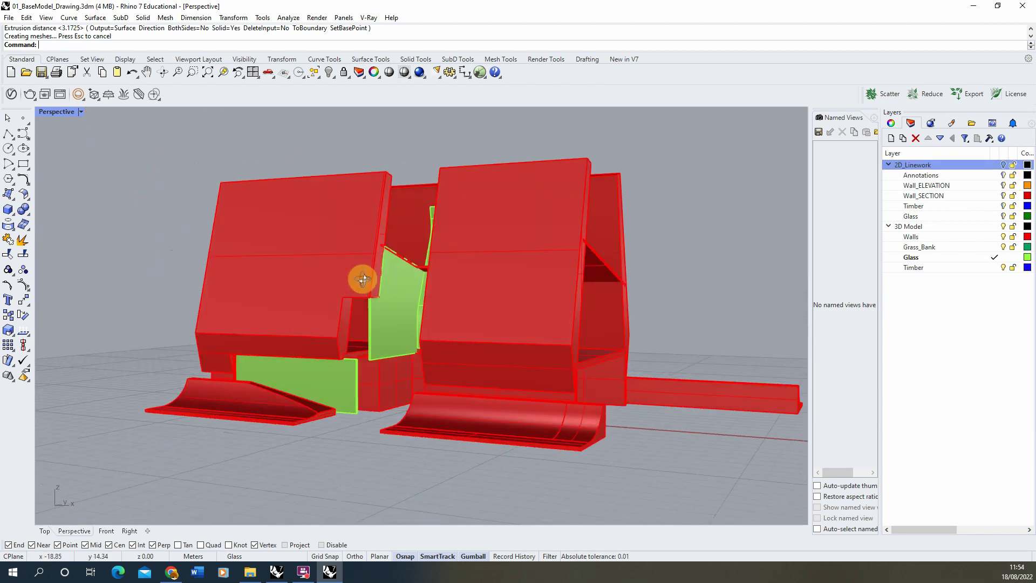
{"action": "scroll", "coordinate": [350, 371], "scroll_direction": "up", "scroll_amount": 4}
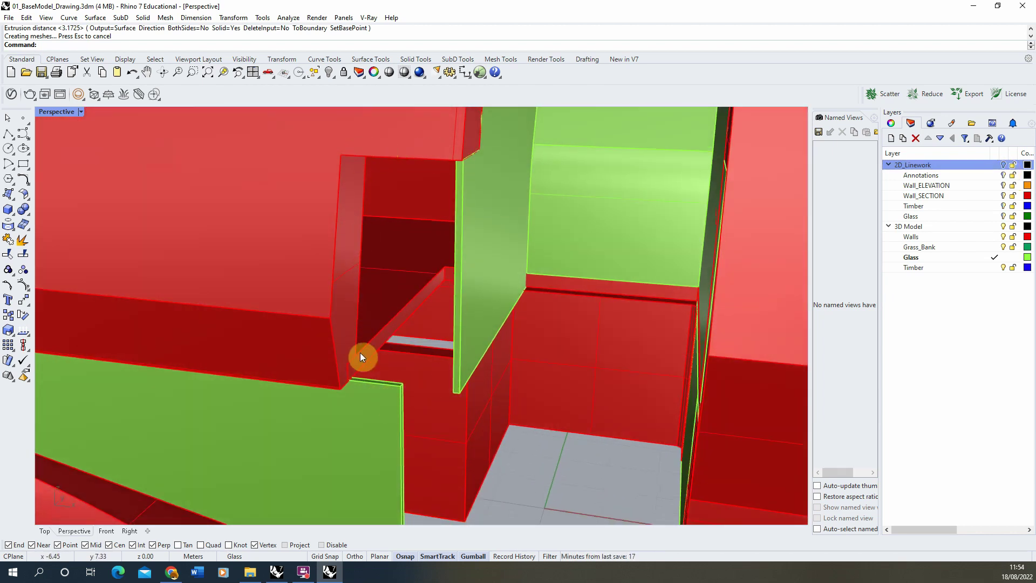
{"action": "right_click_drag", "start_coordinate": [409, 319], "coordinate": [269, 361]}
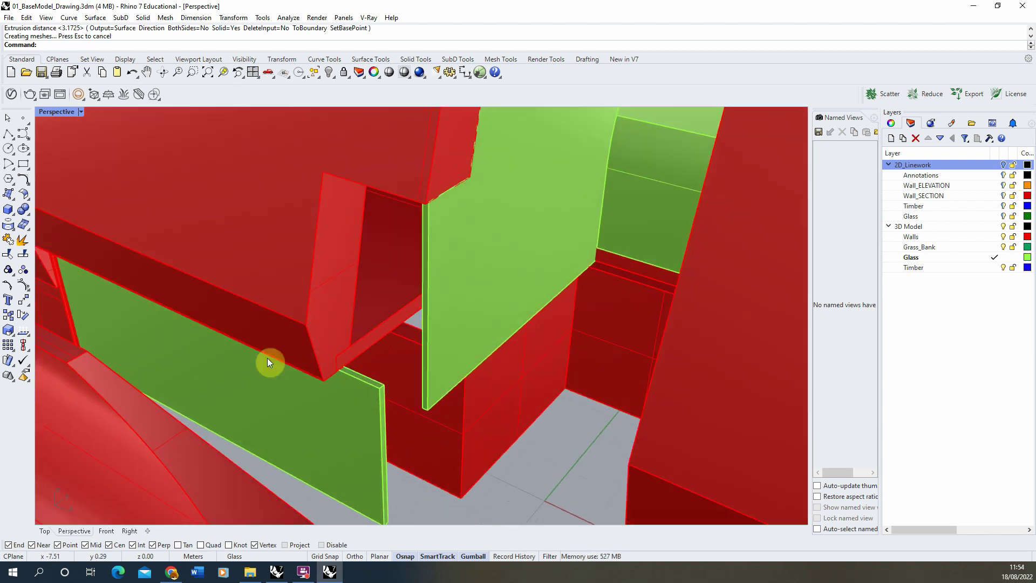
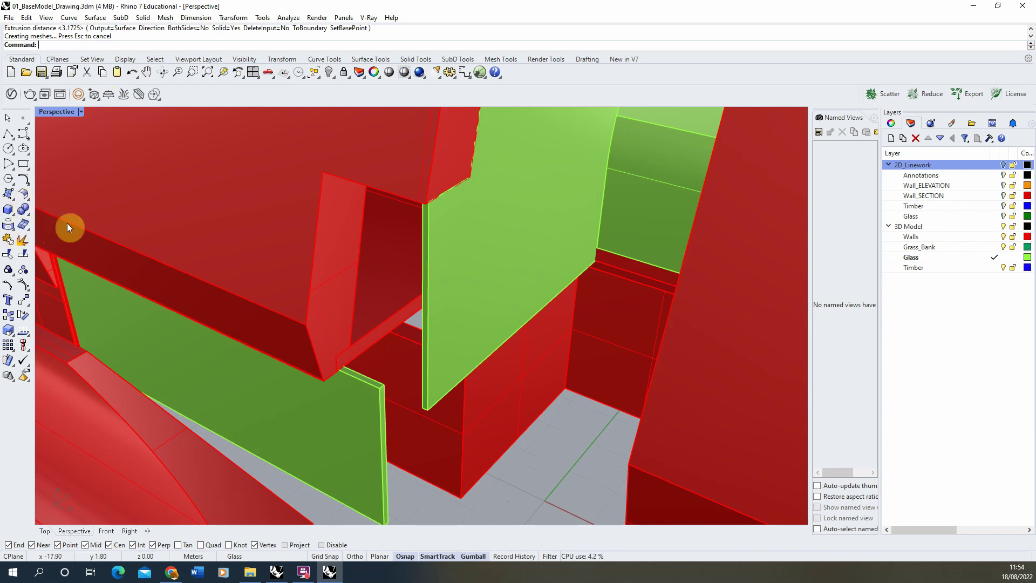
Build a three-point box on the lower front glass panel's exposed top edge, about 3.60 m high, reaching the upper glass's top corner
{"action": "left_click", "coordinate": [15, 218]}
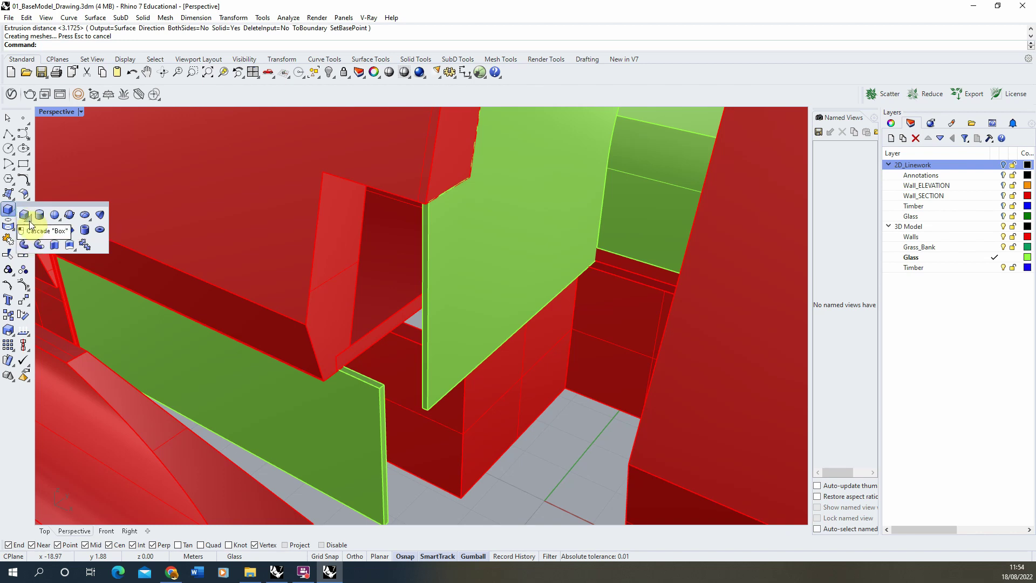
{"action": "left_click", "coordinate": [56, 242]}
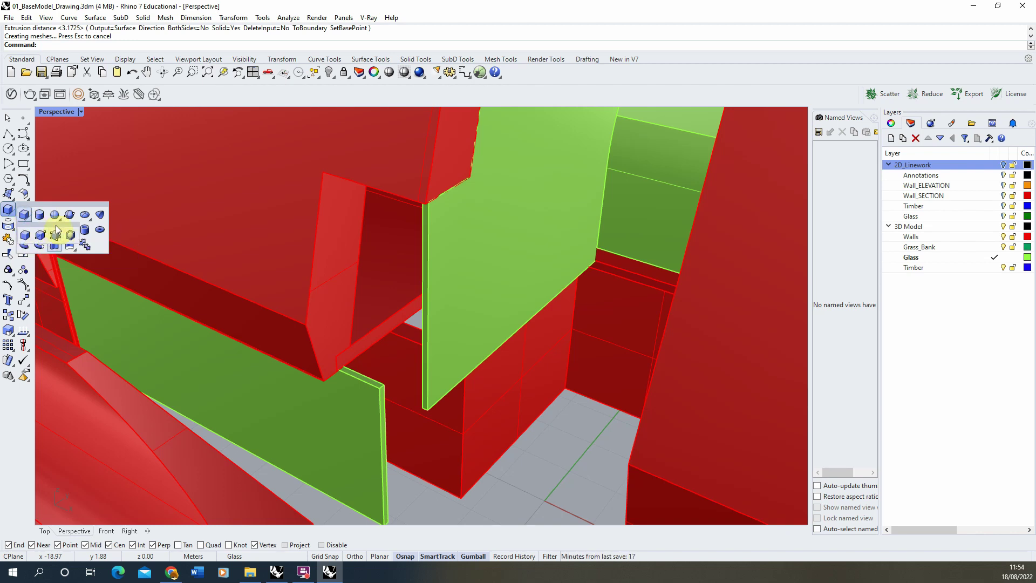
{"action": "left_click_drag", "start_coordinate": [59, 229], "coordinate": [77, 156]}
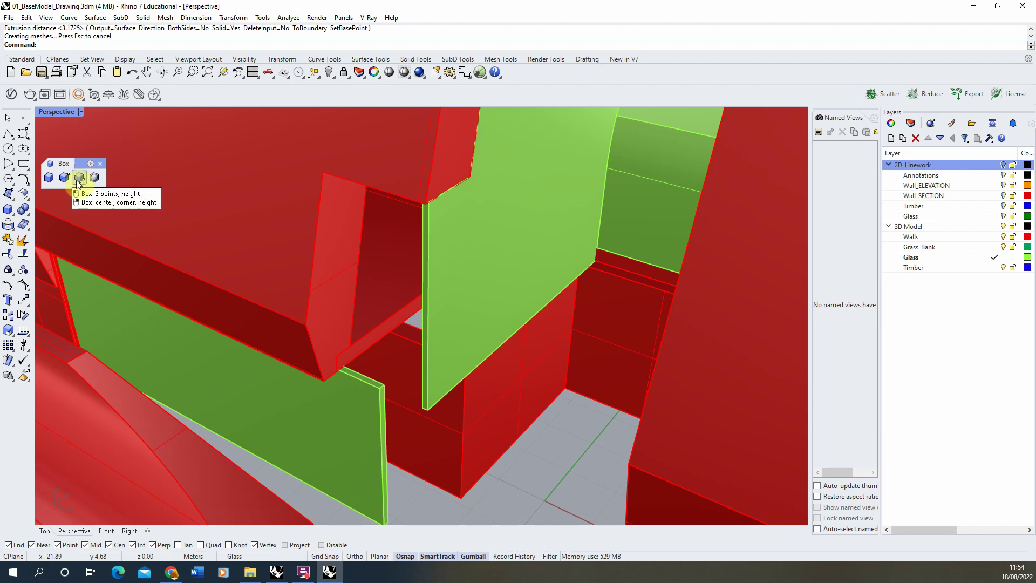
{"action": "left_click", "coordinate": [79, 181]}
{"action": "scroll", "coordinate": [343, 367], "scroll_direction": "up", "scroll_amount": 4}
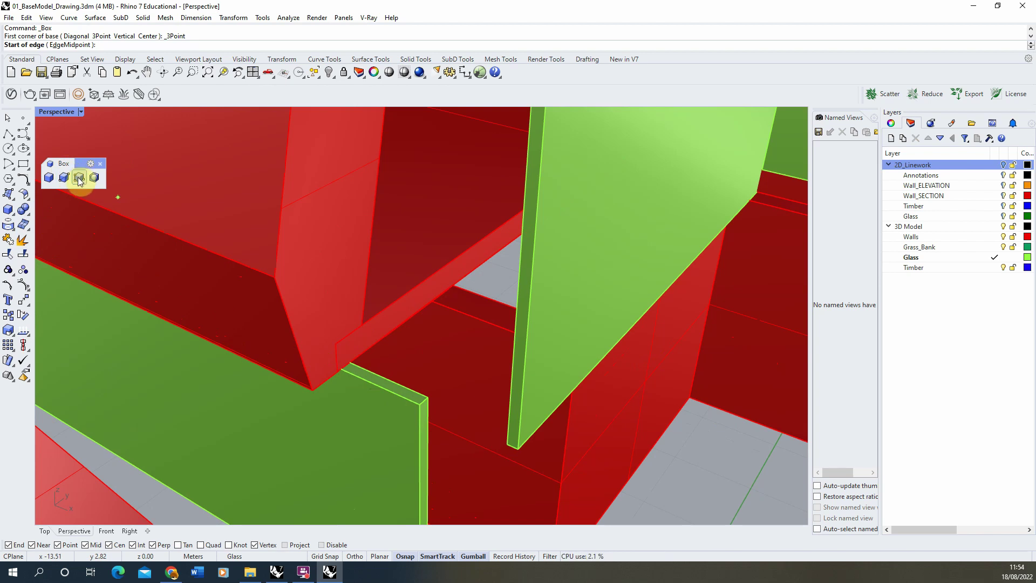
{"action": "left_click", "coordinate": [355, 360]}
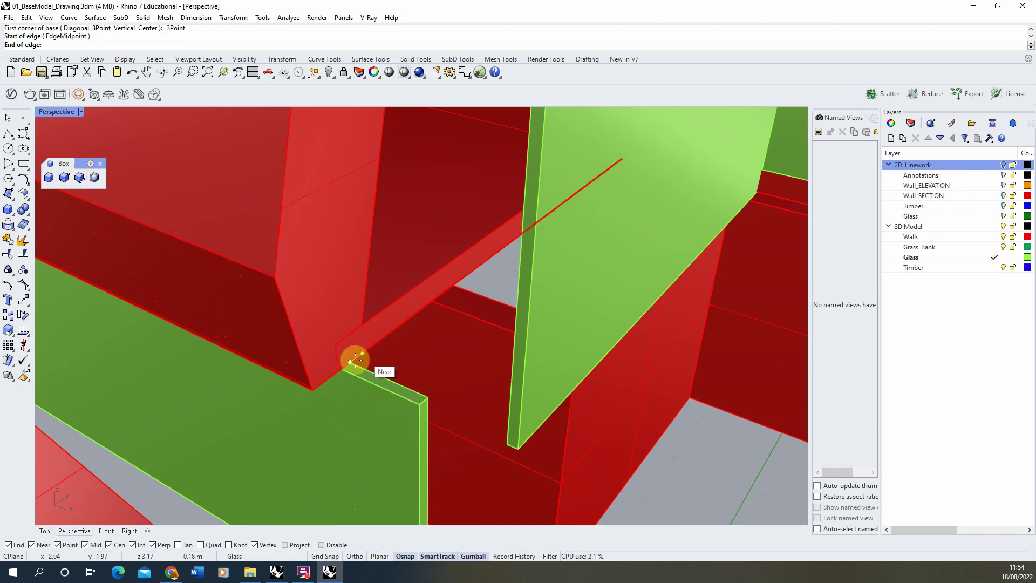
{"action": "left_click", "coordinate": [346, 368]}
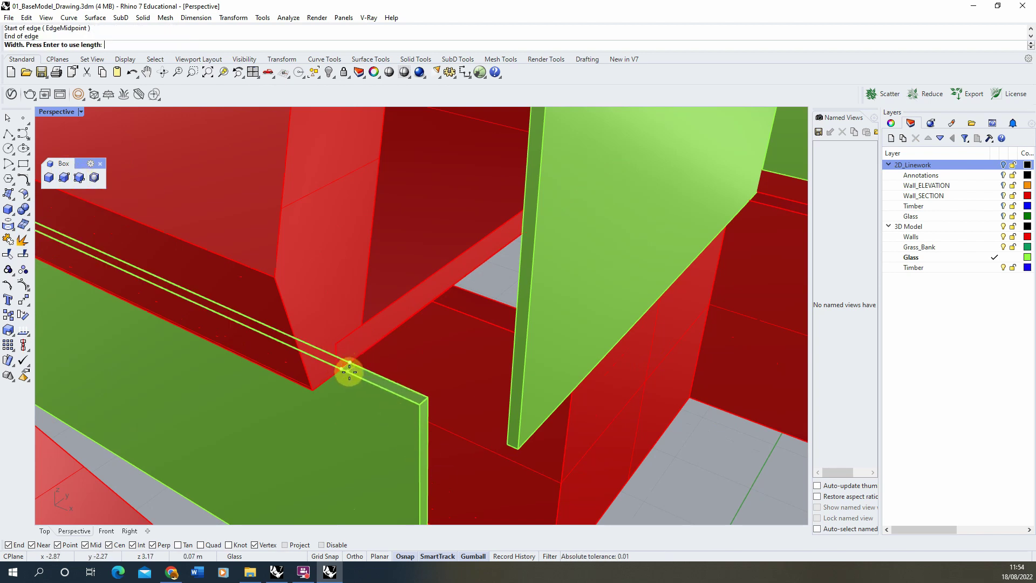
{"action": "left_click", "coordinate": [420, 404]}
{"action": "scroll", "coordinate": [420, 404], "scroll_direction": "down", "scroll_amount": 5}
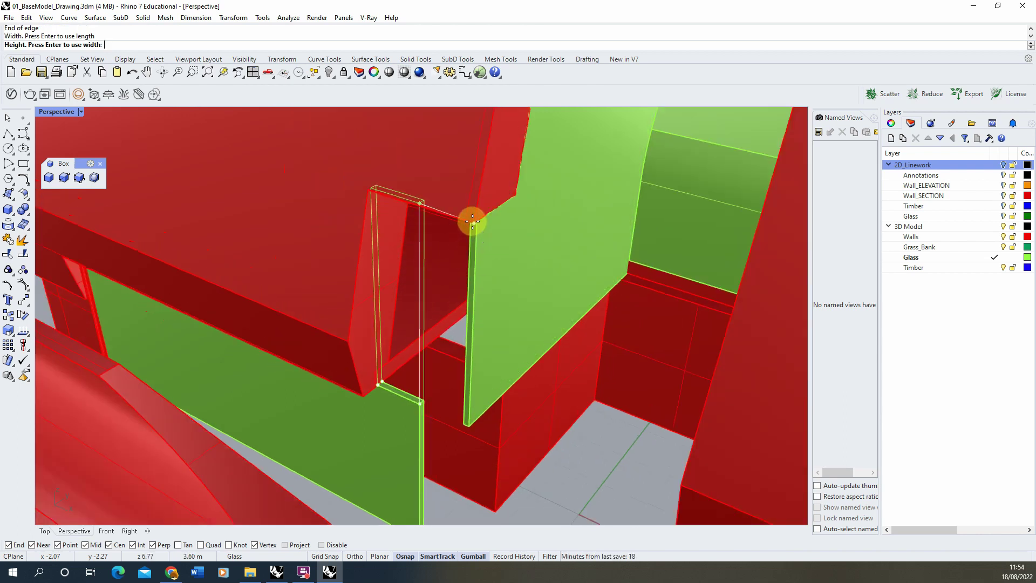
{"action": "left_click", "coordinate": [473, 221]}
Add a second three-point box from the new glass piece's outer edge across the gap to the side glass panel at the entrance
{"action": "scroll", "coordinate": [427, 389], "scroll_direction": "up", "scroll_amount": 2}
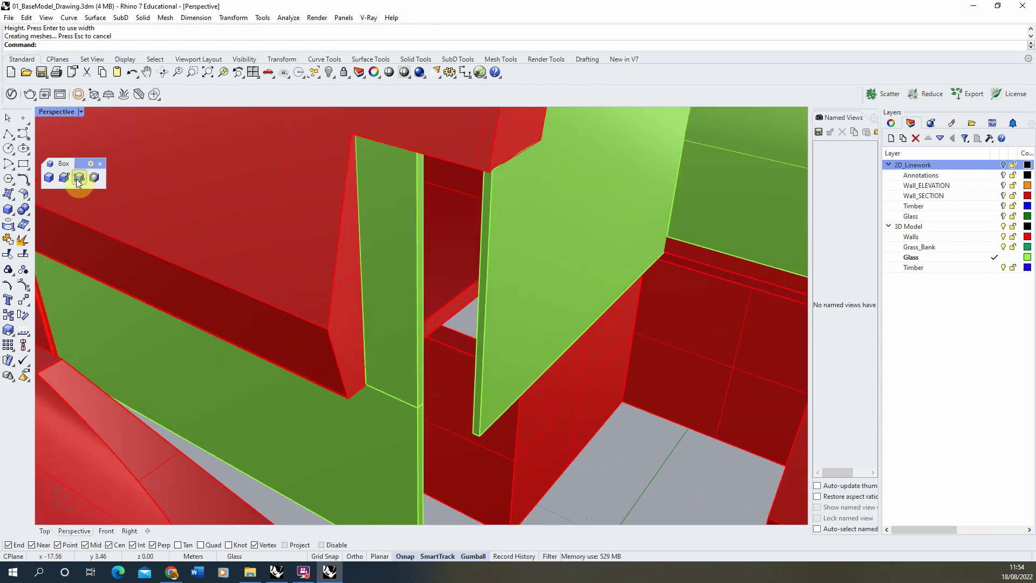
{"action": "left_click", "coordinate": [78, 179]}
{"action": "left_click", "coordinate": [418, 408]}
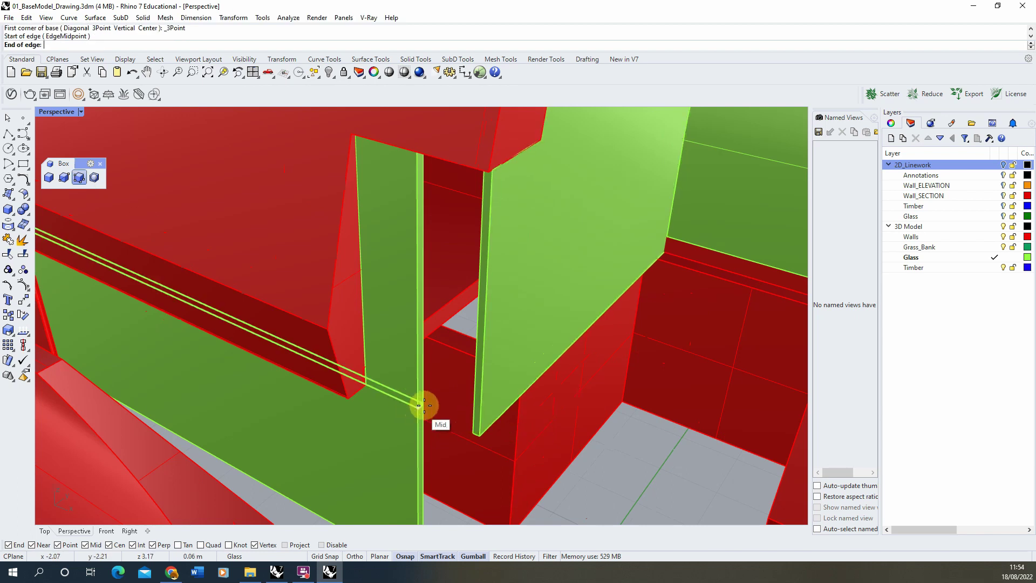
{"action": "left_click", "coordinate": [423, 403]}
{"action": "mouse_move", "coordinate": [413, 144]}
{"action": "right_mouse_down"}
{"action": "mouse_move", "coordinate": [423, 259]}
{"action": "mouse_move", "coordinate": [410, 158]}
{"action": "right_mouse_up"}
{"action": "scroll", "coordinate": [409, 155], "scroll_direction": "up", "scroll_amount": 3}
{"action": "left_click", "coordinate": [421, 157]}
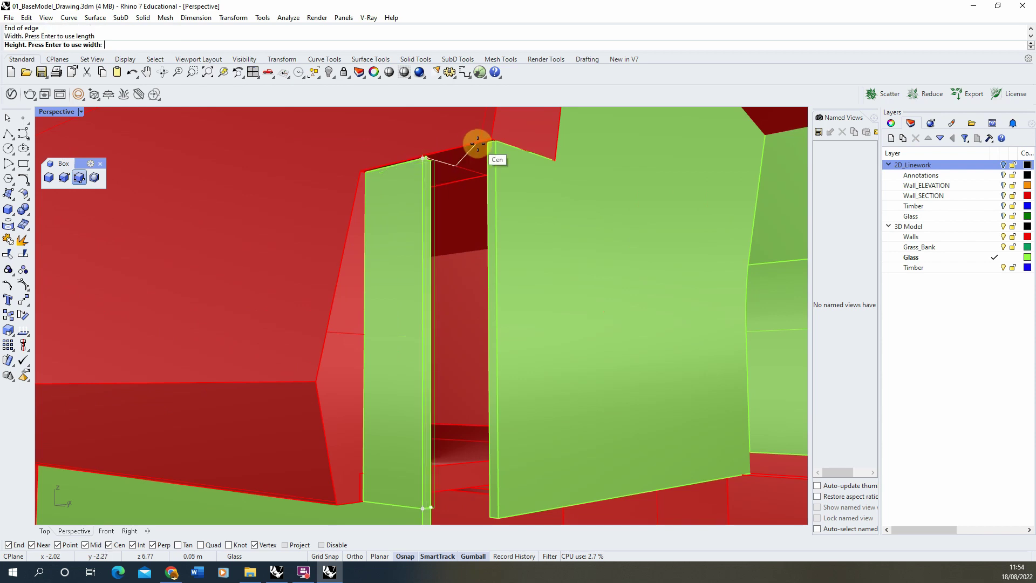
{"action": "left_click", "coordinate": [496, 141]}
Boolean-union the lower front glass panel, the two new filler boxes and the adjoining side glass panel
{"action": "right_click_drag", "start_coordinate": [496, 141], "coordinate": [448, 359]}
{"action": "scroll", "coordinate": [429, 415], "scroll_direction": "up", "scroll_amount": 2}
{"action": "left_click", "coordinate": [429, 413]}
{"action": "left_click", "coordinate": [427, 329], "text": "shift"}
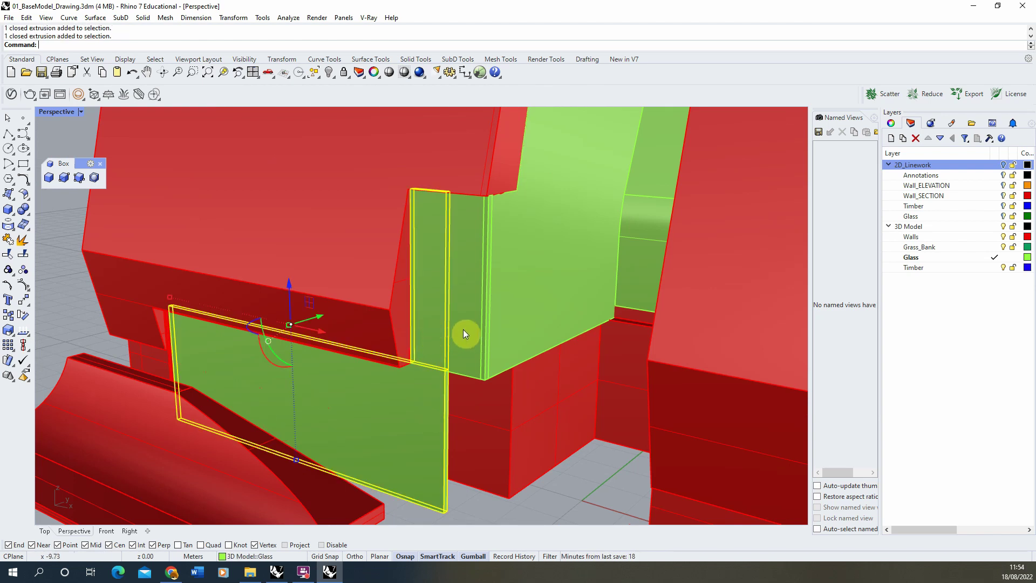
{"action": "left_click", "coordinate": [463, 329], "text": "shift"}
{"action": "left_click", "coordinate": [517, 303], "text": "shift"}
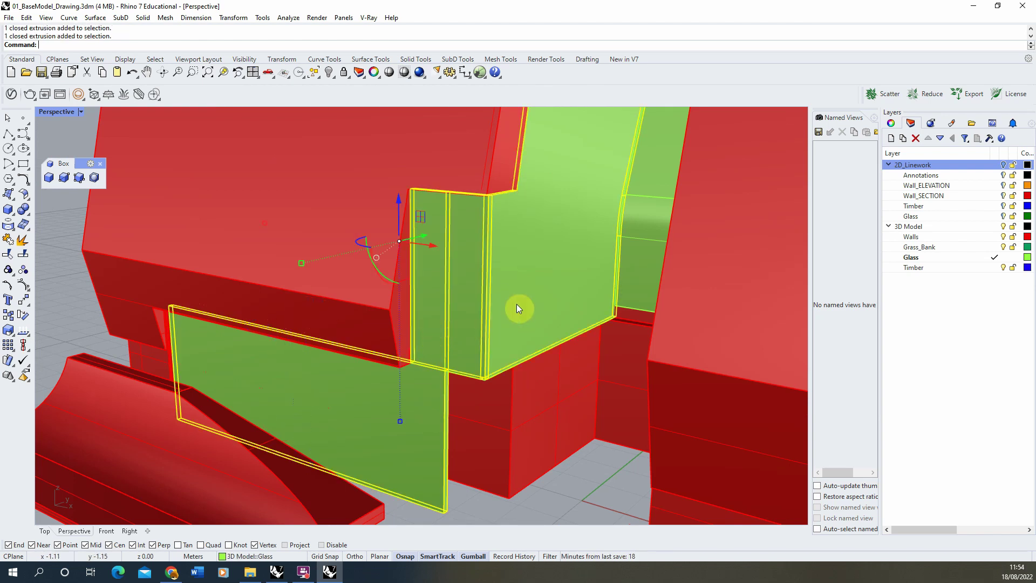
{"action": "left_click", "coordinate": [23, 211]}
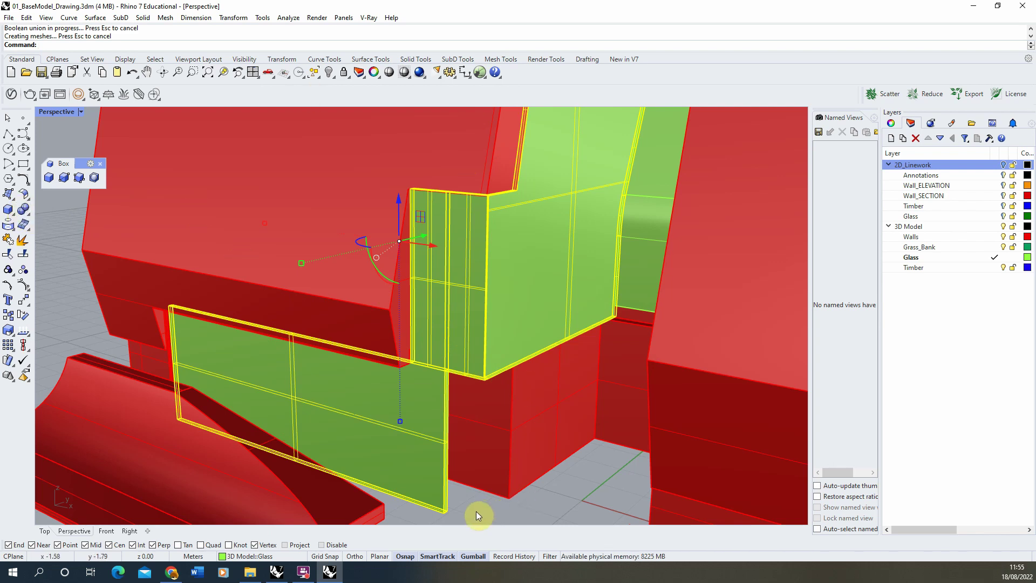
Merge all coplanar faces of the combined front and side glass
{"action": "left_click", "coordinate": [420, 296]}
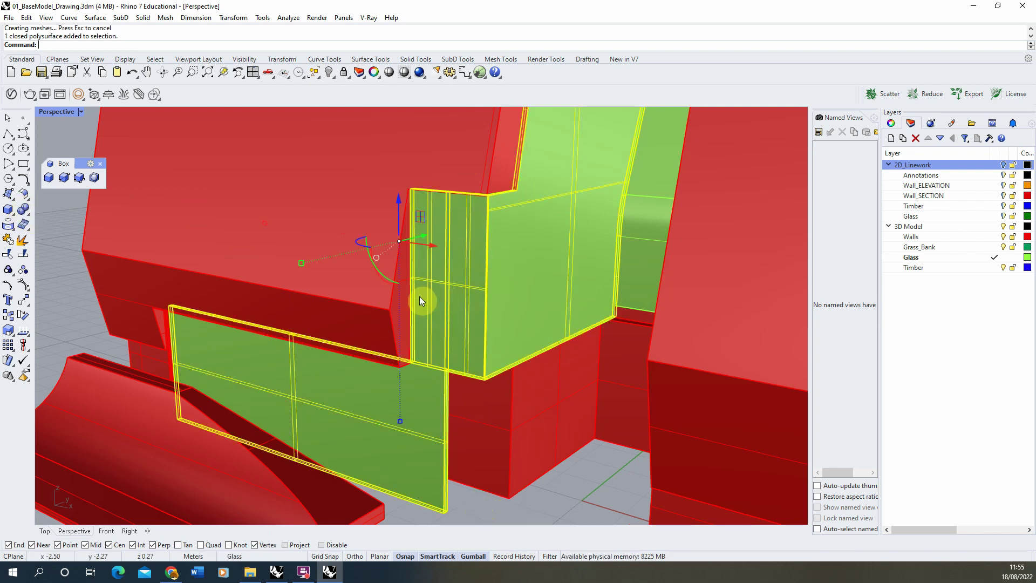
{"action": "left_click", "coordinate": [29, 216]}
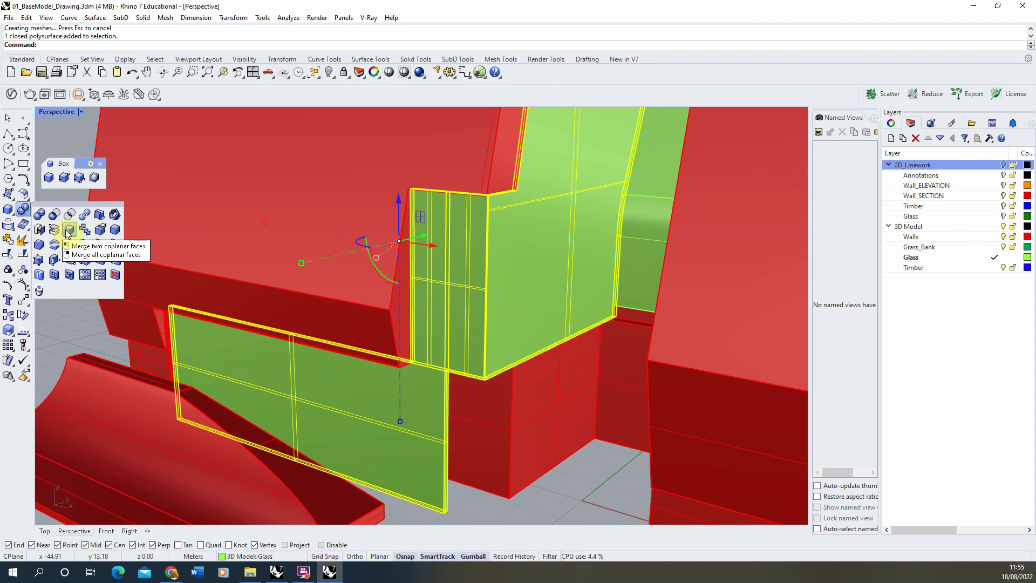
{"action": "right_click", "coordinate": [68, 233]}
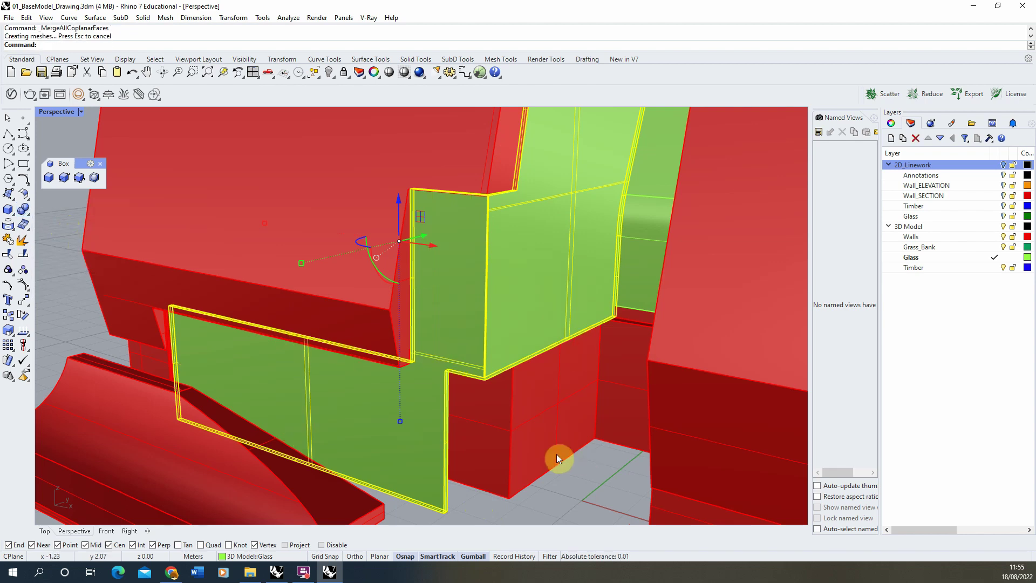
Boolean-union the upper and lower glass panels on the opposite side of the entrance and merge all their coplanar faces
{"action": "right_click_drag", "start_coordinate": [555, 456], "coordinate": [618, 372]}
{"action": "scroll", "coordinate": [558, 376], "scroll_direction": "up", "scroll_amount": 5}
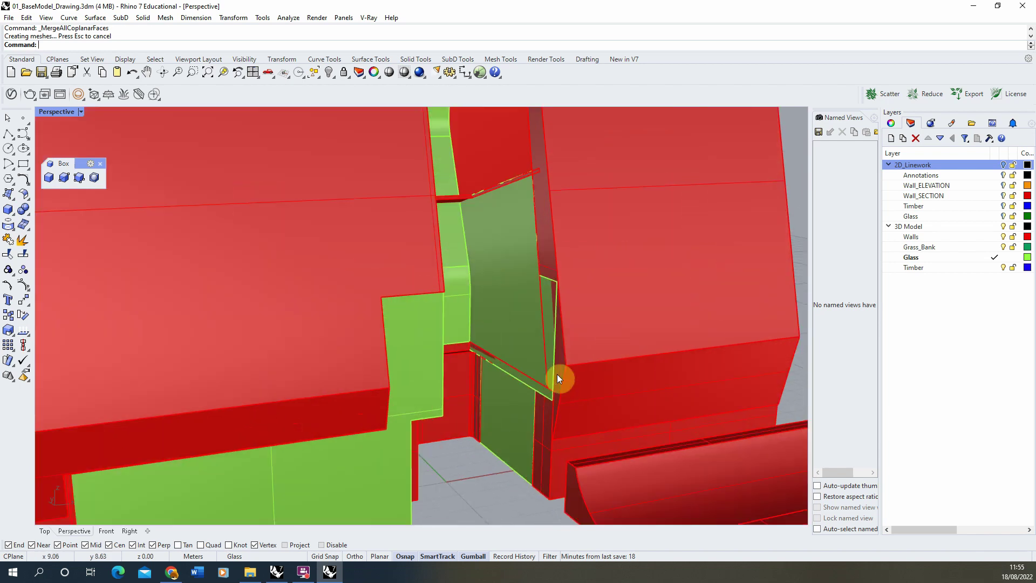
{"action": "left_click", "coordinate": [504, 371]}
{"action": "left_click", "coordinate": [504, 409], "text": "shift"}
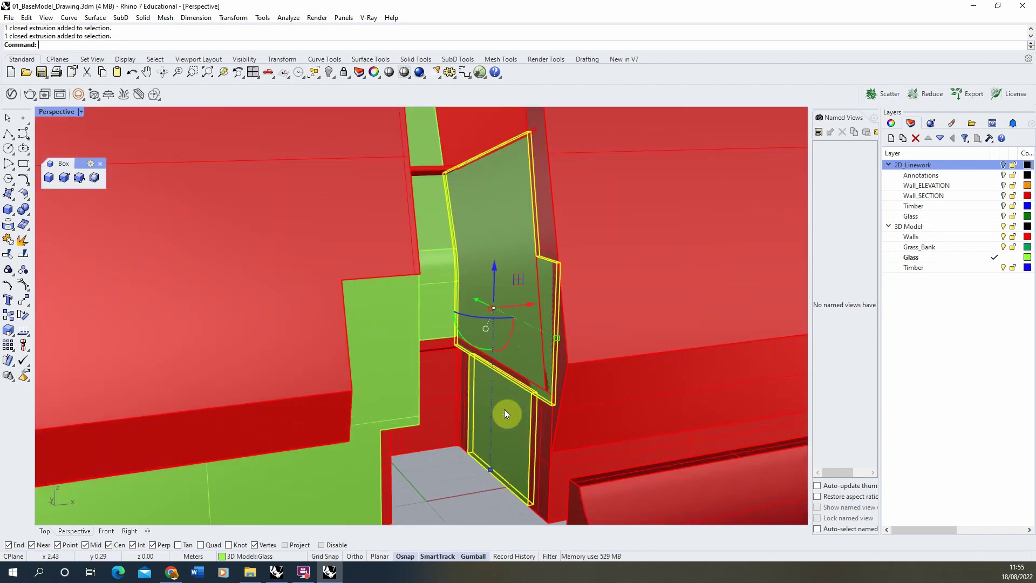
{"action": "left_click", "coordinate": [25, 209]}
{"action": "left_click", "coordinate": [29, 213]}
{"action": "left_click", "coordinate": [73, 231]}
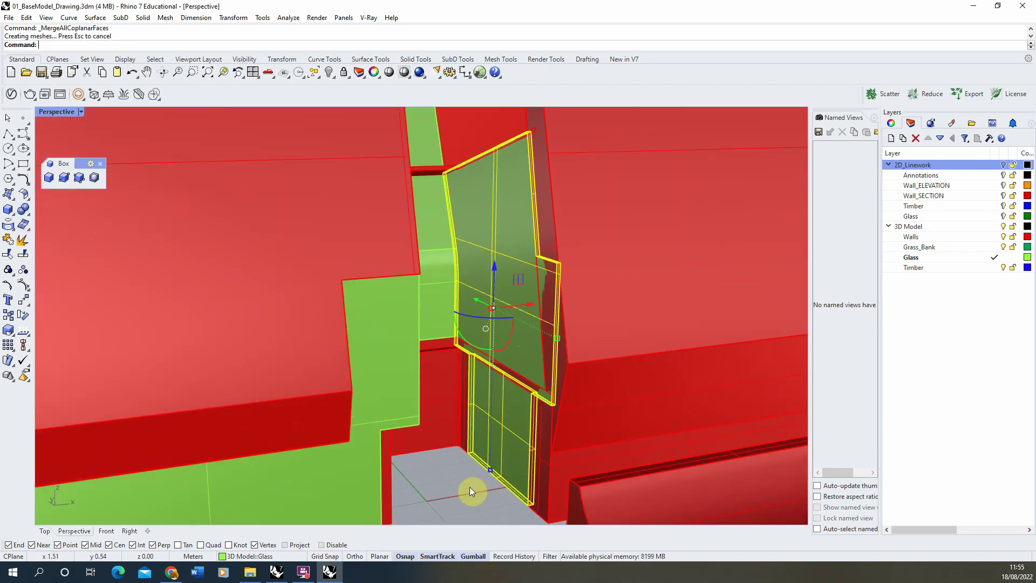
{"action": "key", "text": "Escape"}
Examine where the combined glass panel overlaps the neighbouring wall and the horizontal slab on the opposite side of the entrance
{"action": "scroll", "coordinate": [476, 421], "scroll_direction": "up", "scroll_amount": 5}
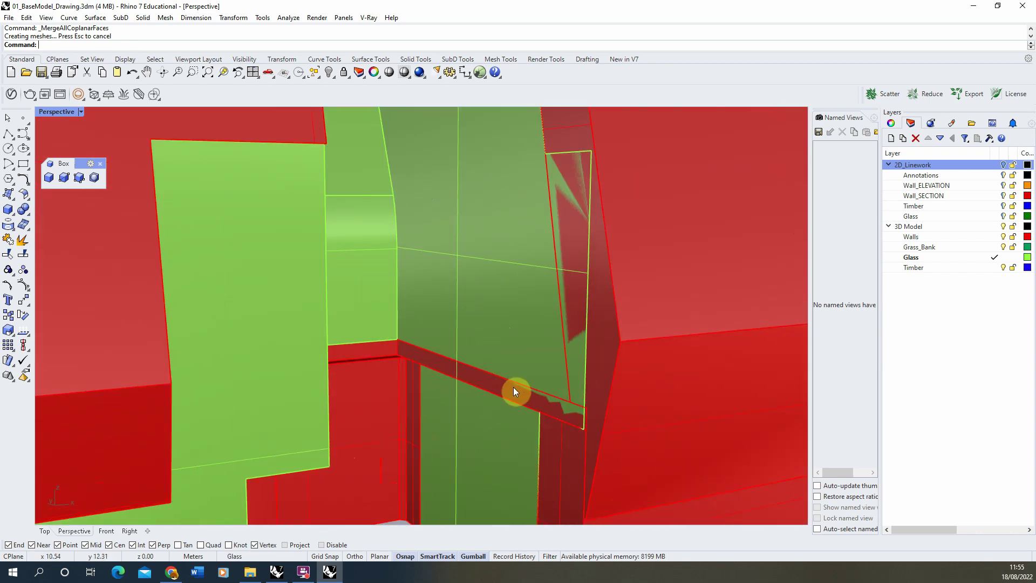
{"action": "left_click", "coordinate": [558, 156]}
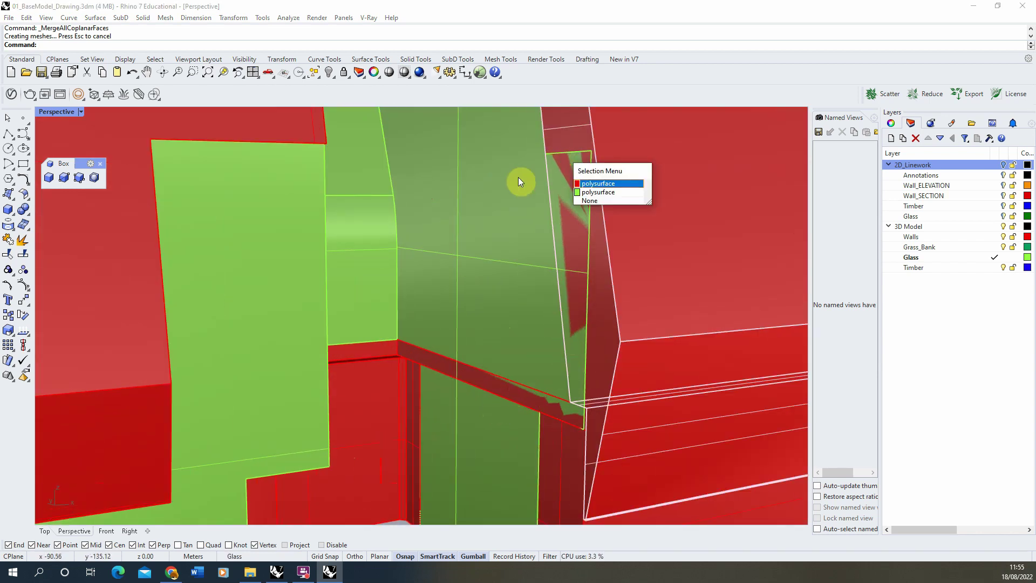
{"action": "left_click", "coordinate": [573, 164]}
{"action": "scroll", "coordinate": [502, 348], "scroll_direction": "down", "scroll_amount": 5}
{"action": "left_click", "coordinate": [432, 508]}
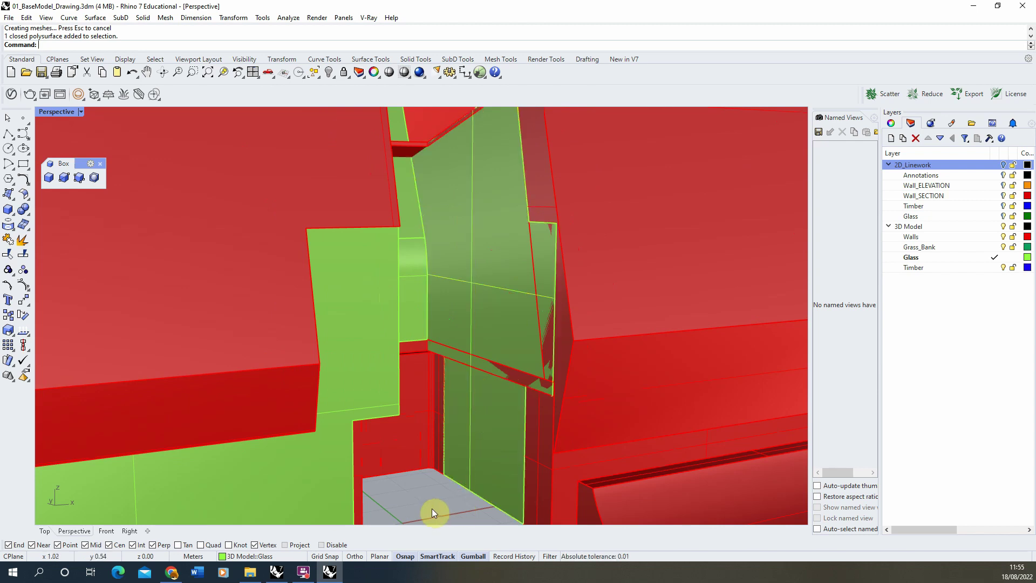
{"action": "scroll", "coordinate": [496, 323], "scroll_direction": "down", "scroll_amount": 3}
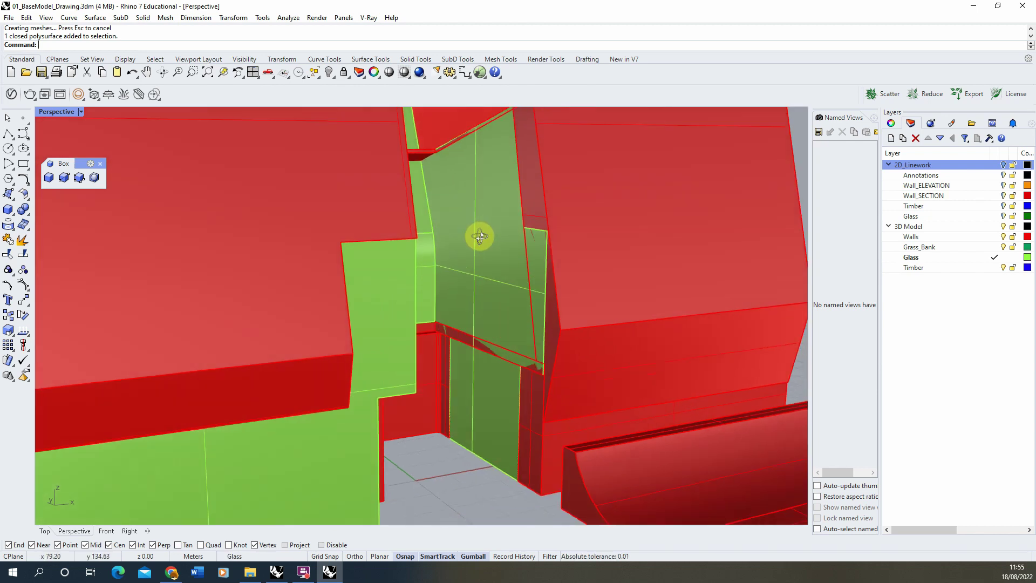
{"action": "scroll", "coordinate": [471, 279], "scroll_direction": "up", "scroll_amount": 5}
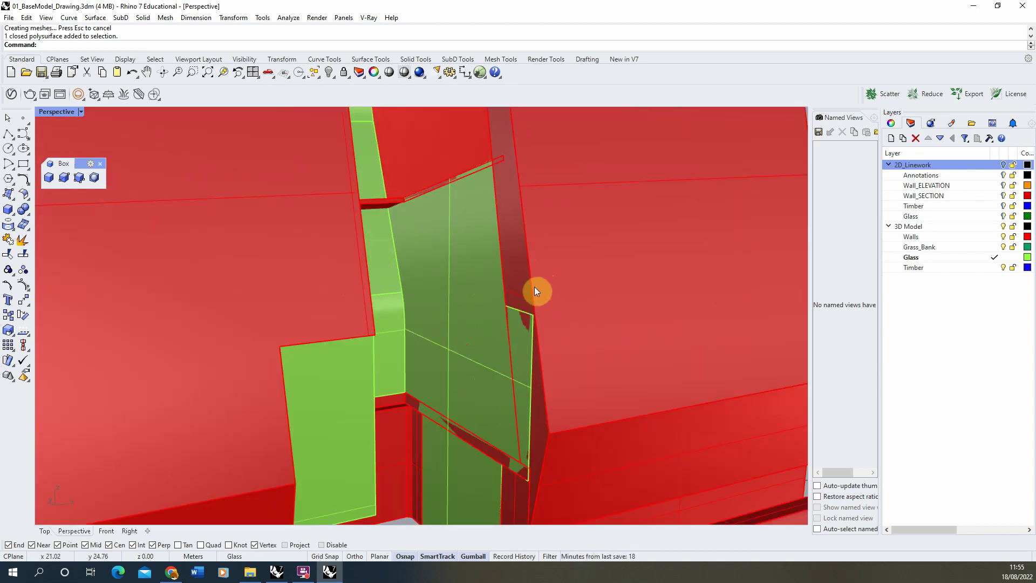
{"action": "left_click", "coordinate": [526, 312]}
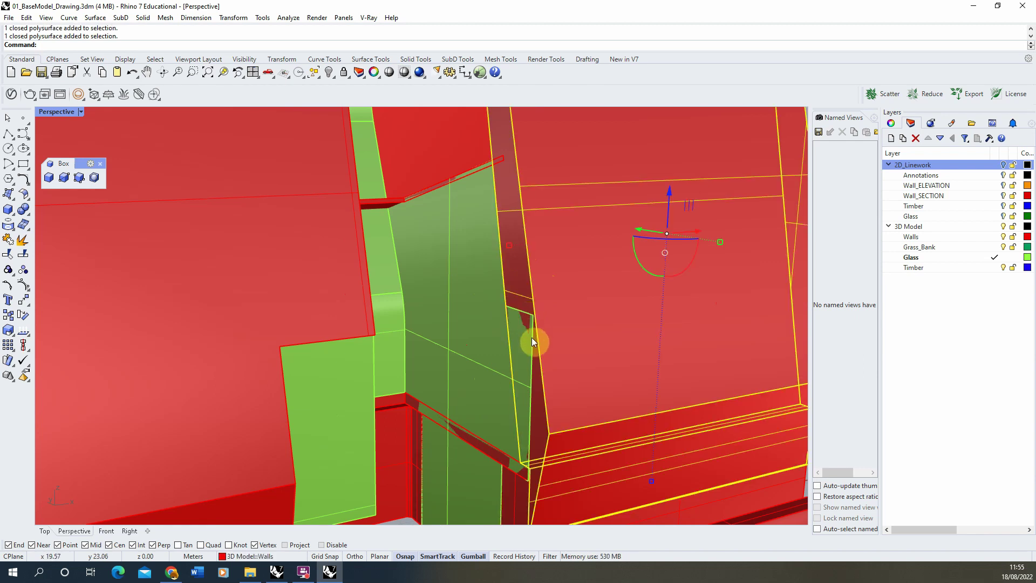
{"action": "scroll", "coordinate": [542, 302], "scroll_direction": "down", "scroll_amount": 2}
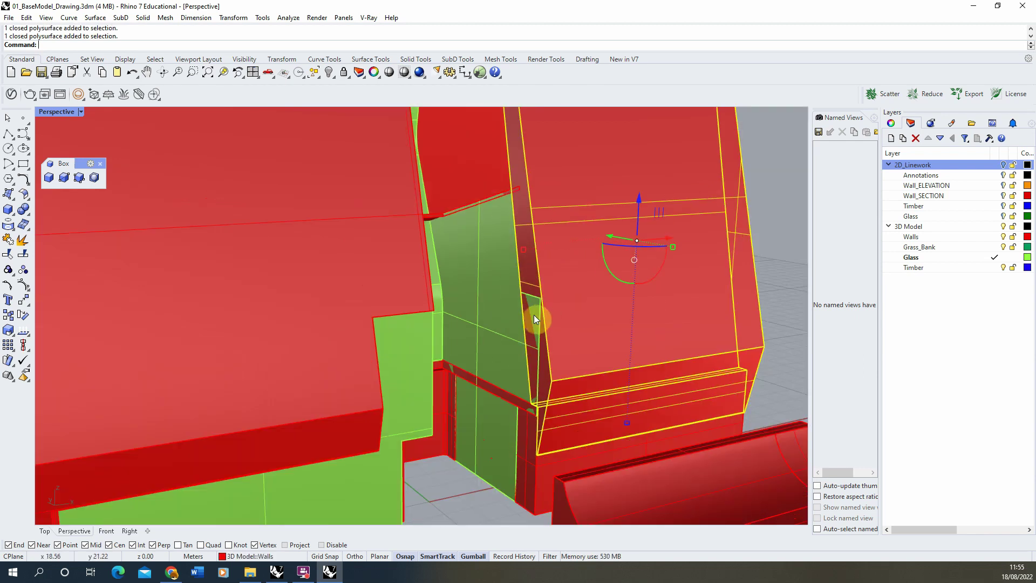
{"action": "left_click", "coordinate": [795, 336]}
{"action": "scroll", "coordinate": [521, 400], "scroll_direction": "up", "scroll_amount": 4}
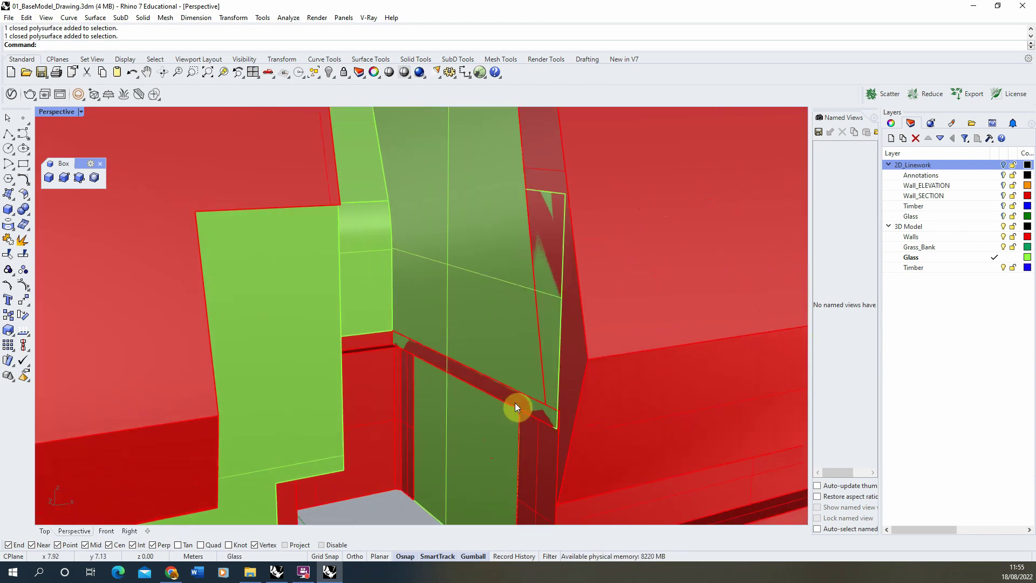
{"action": "right_click_drag", "start_coordinate": [474, 229], "coordinate": [438, 381]}
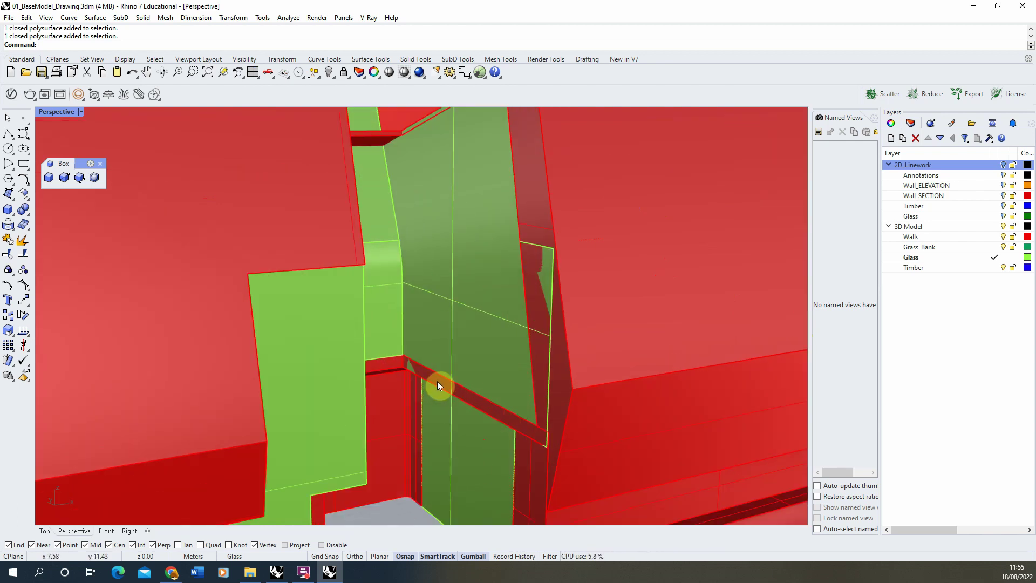
{"action": "right_click_drag", "start_coordinate": [477, 429], "coordinate": [442, 335]}
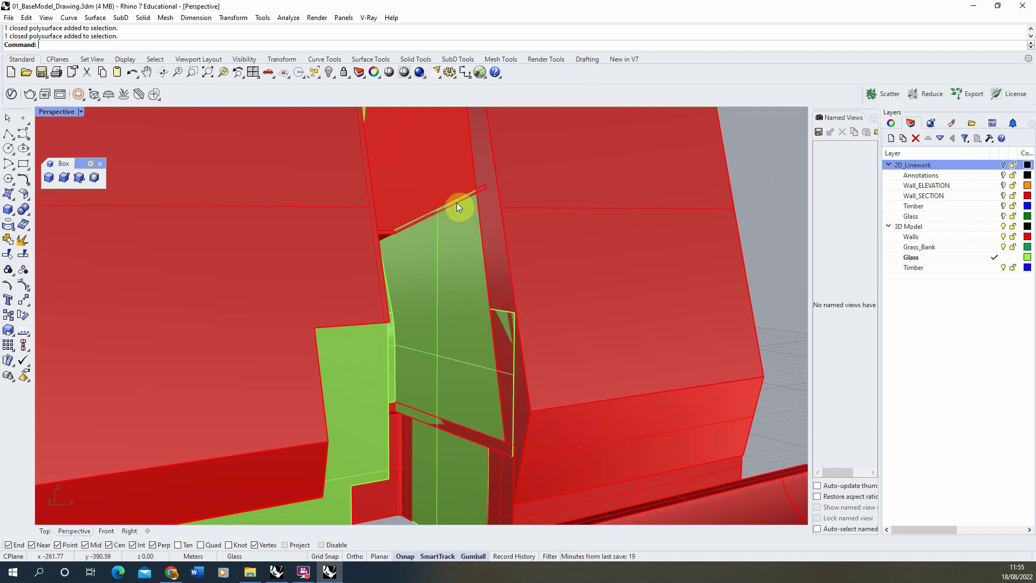
Boolean-subtract the neighbouring wall and the upper horizontal slab from the combined glass panel, with DeleteInput set to No
{"action": "left_click", "coordinate": [451, 331]}
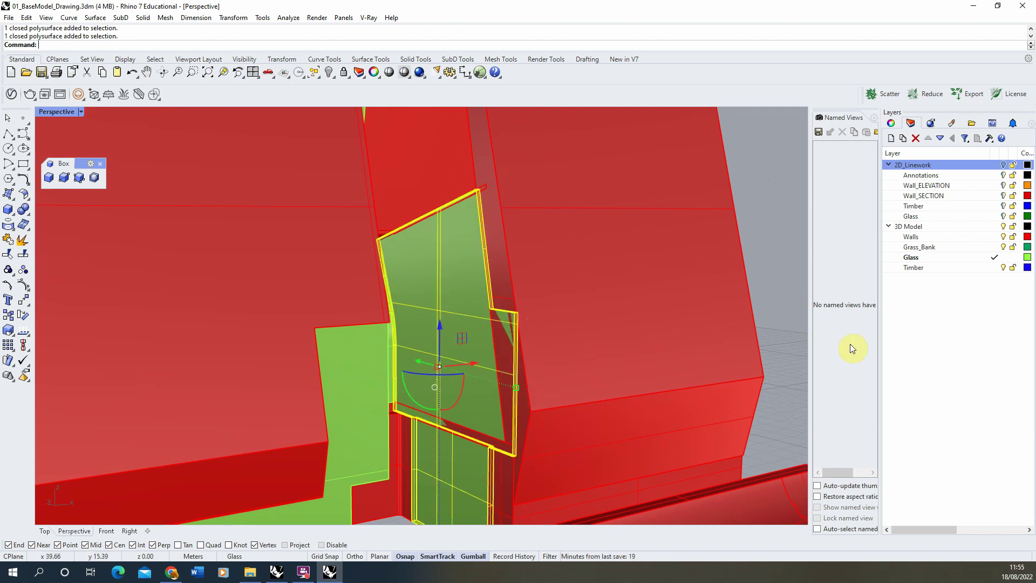
{"action": "left_click", "coordinate": [23, 208]}
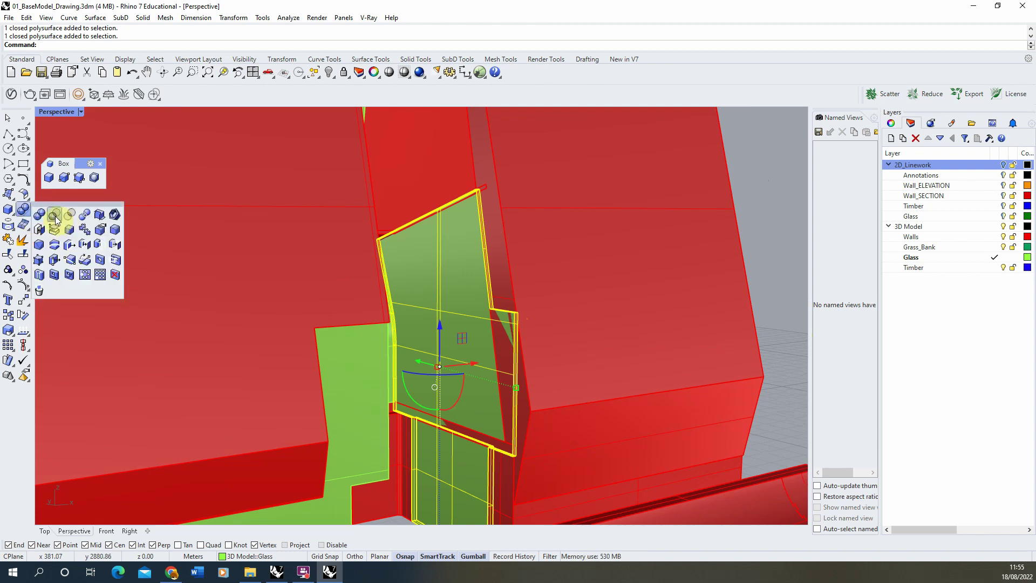
{"action": "left_click", "coordinate": [54, 216]}
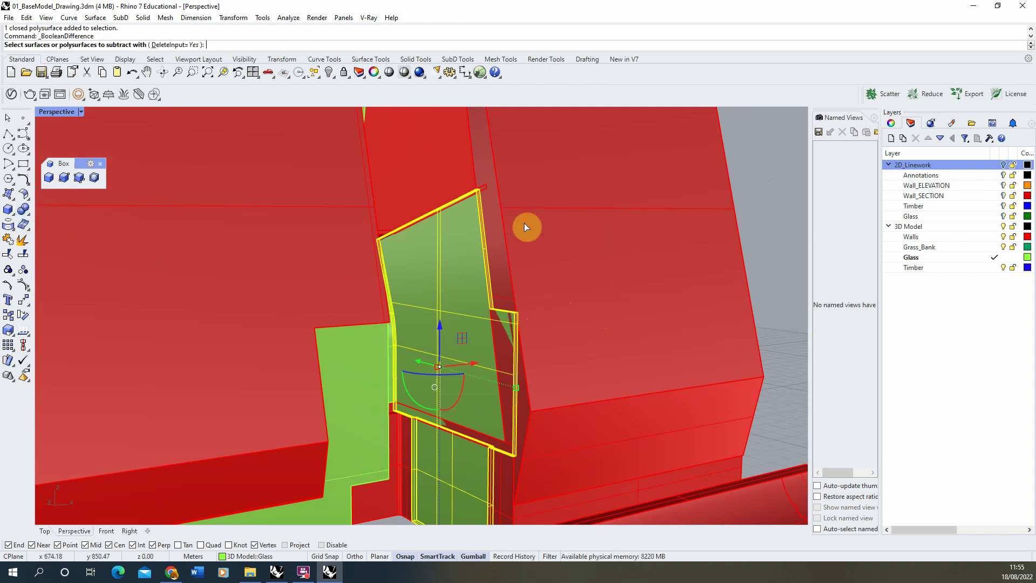
{"action": "left_click", "coordinate": [489, 186]}
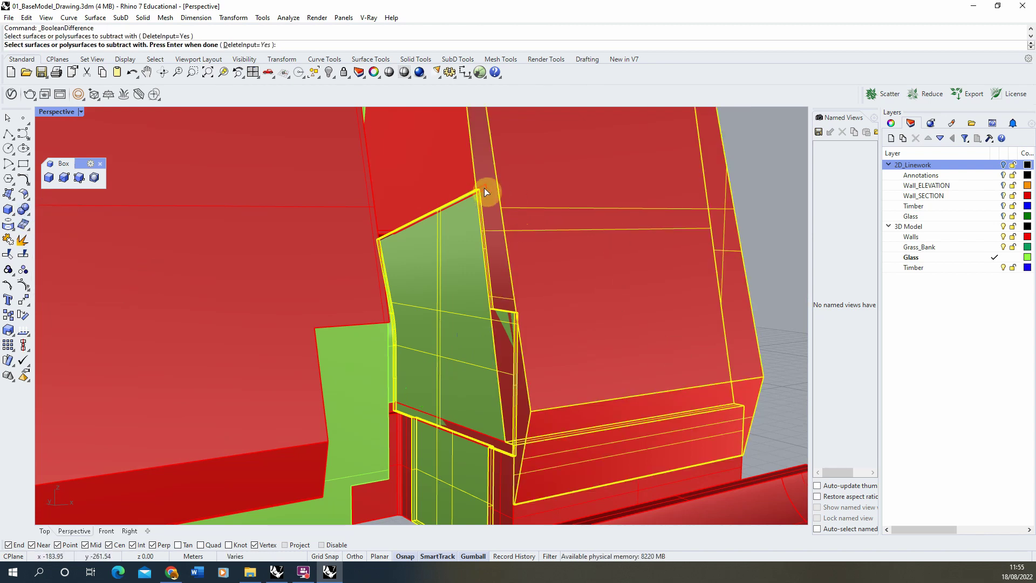
{"action": "left_click", "coordinate": [484, 188]}
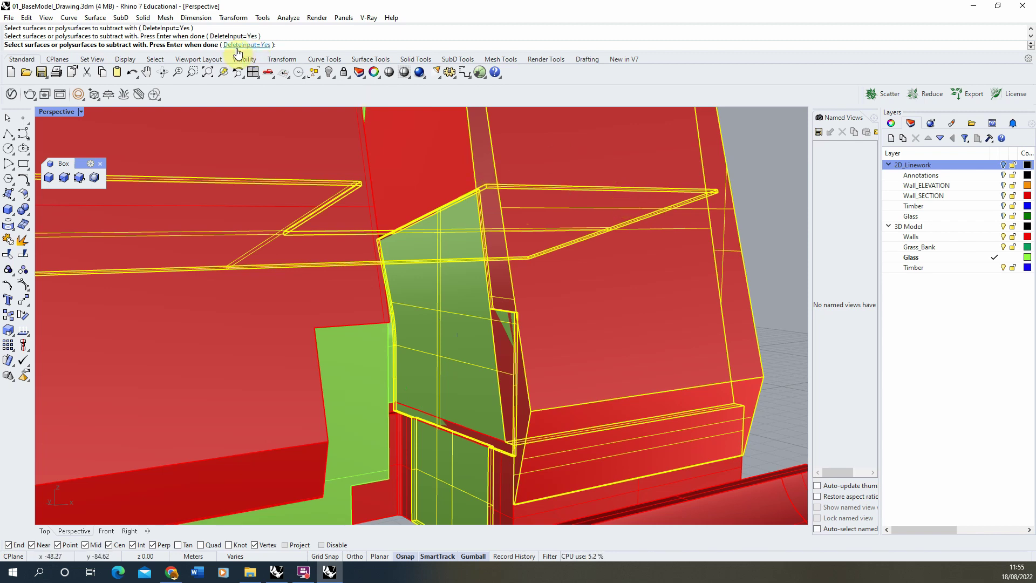
{"action": "left_click", "coordinate": [266, 45]}
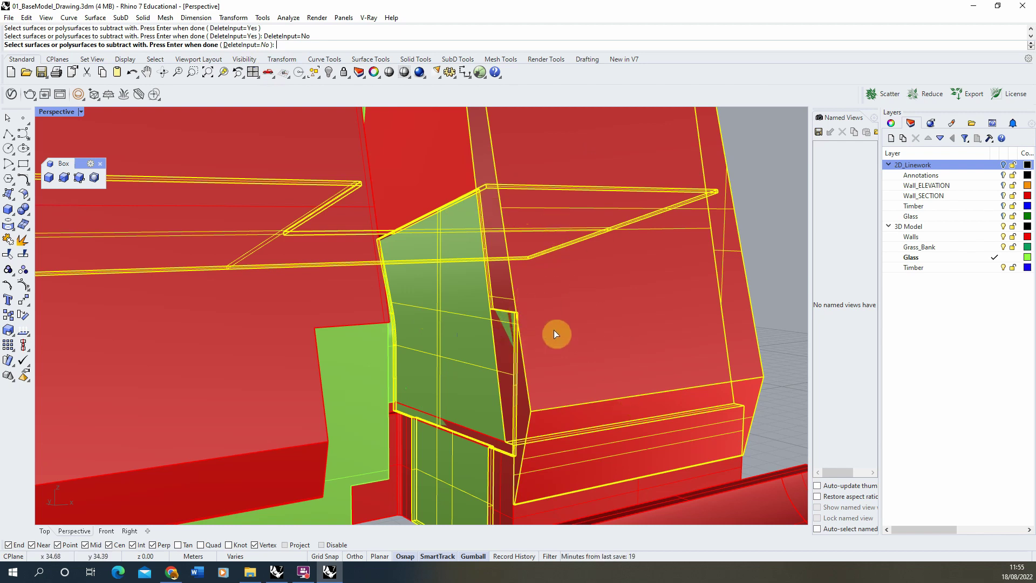
{"action": "key", "text": "Return"}
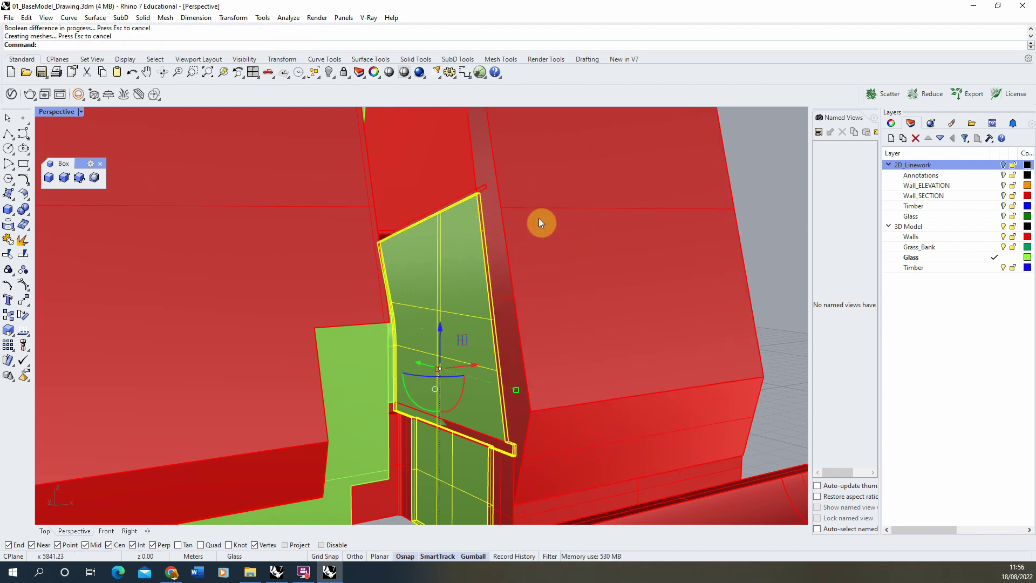
{"action": "key", "text": "Escape"}
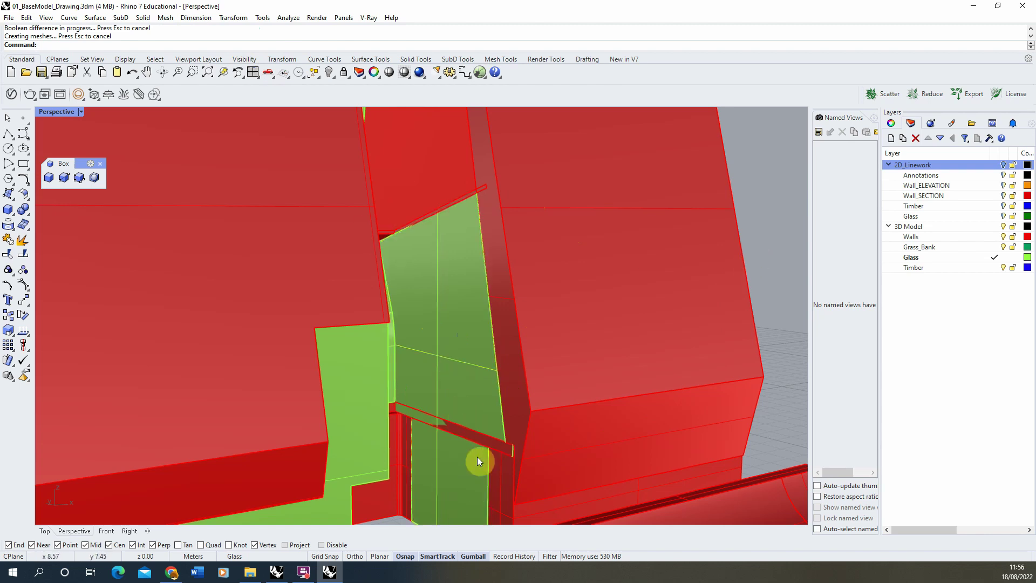
Boolean-subtract the combined glass panel from the lower horizontal slab, keeping the glass
{"action": "scroll", "coordinate": [477, 457], "scroll_direction": "up", "scroll_amount": 2}
{"action": "left_click", "coordinate": [455, 429]}
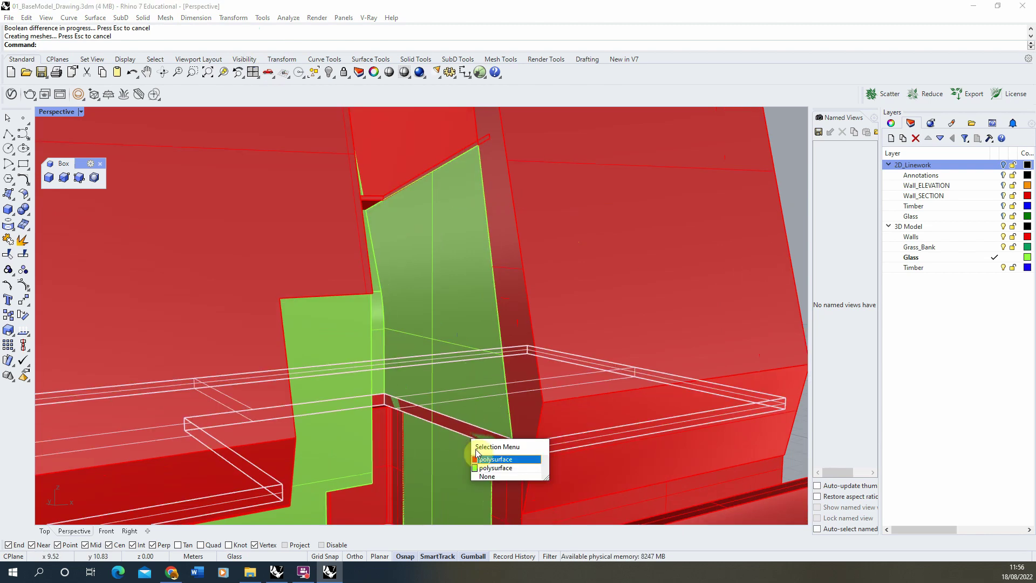
{"action": "left_click", "coordinate": [494, 459]}
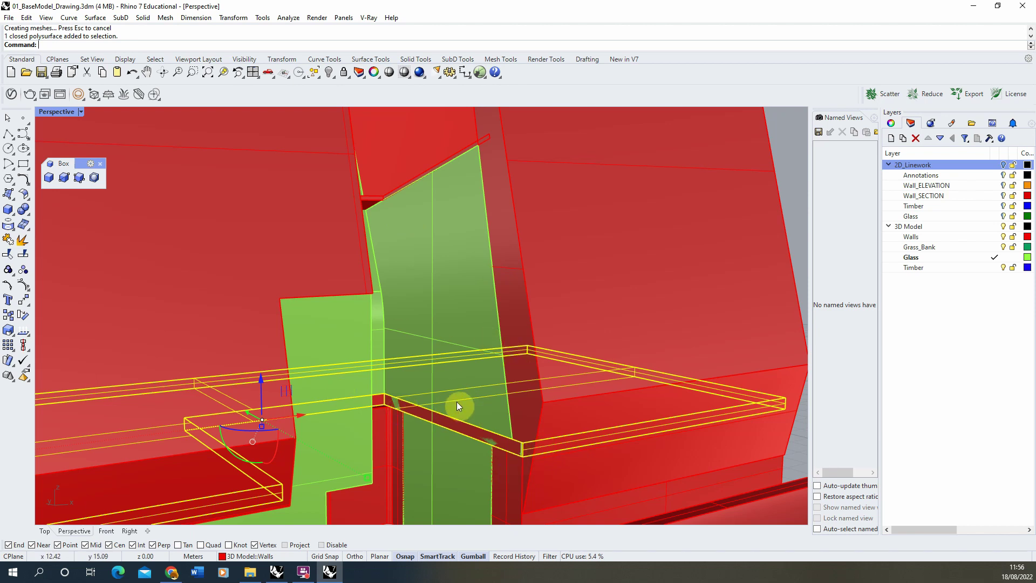
{"action": "right_click_drag", "start_coordinate": [457, 401], "coordinate": [340, 398]}
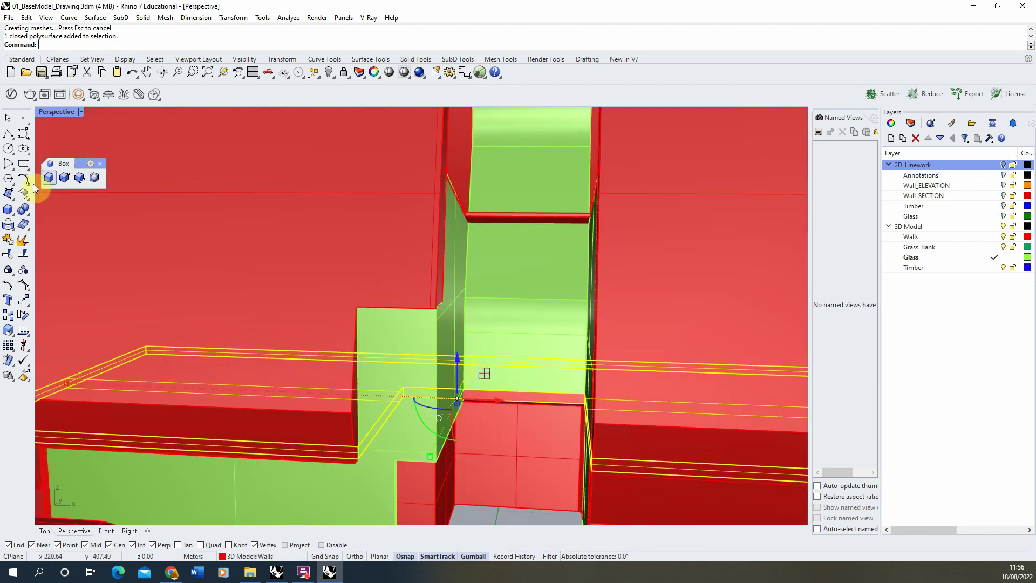
{"action": "left_click", "coordinate": [27, 214]}
{"action": "left_click", "coordinate": [49, 211]}
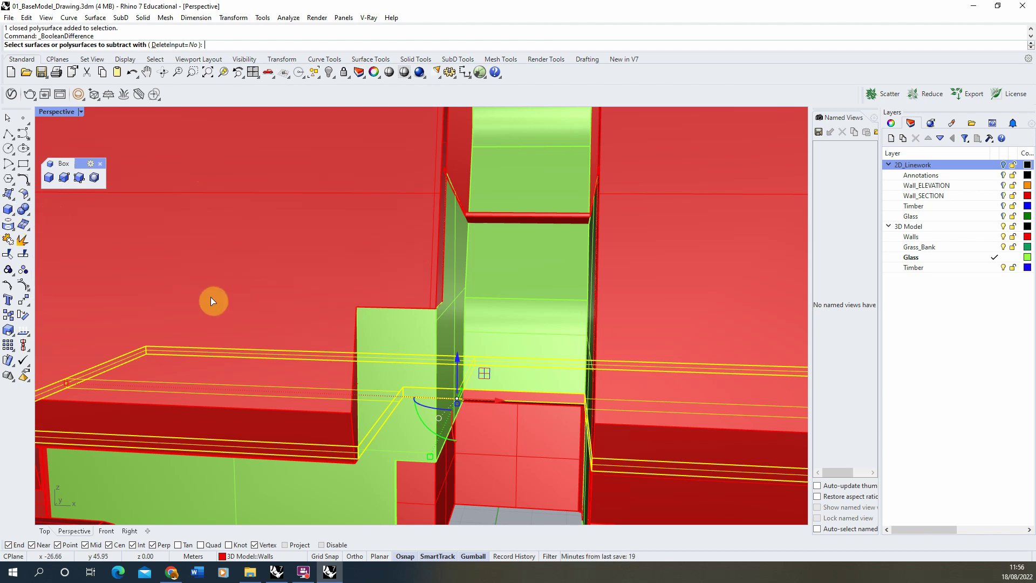
{"action": "right_click_drag", "start_coordinate": [212, 300], "coordinate": [238, 76]}
{"action": "left_click", "coordinate": [438, 279]}
{"action": "key", "text": "Return"}
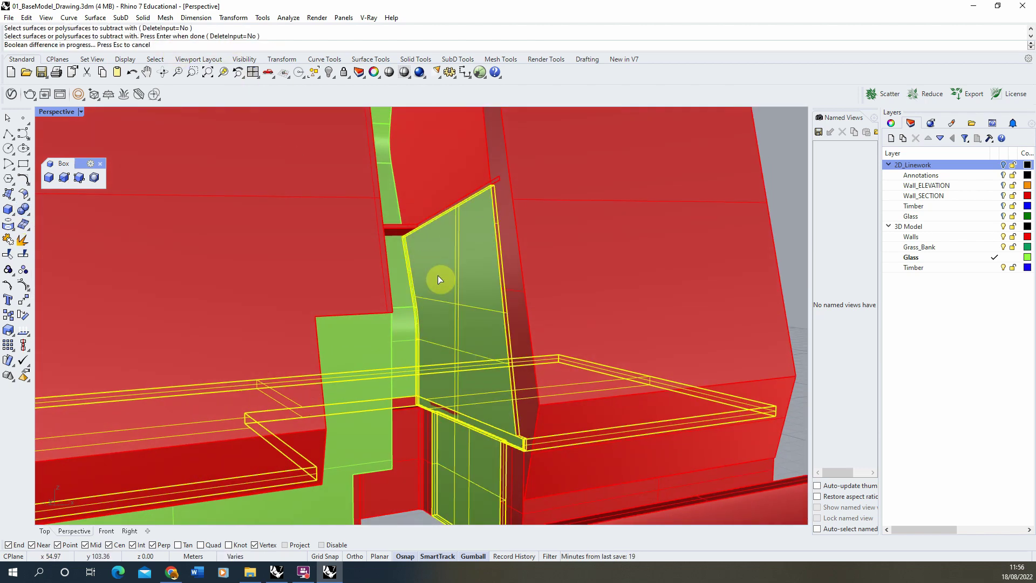
{"action": "left_click", "coordinate": [802, 234]}
{"action": "scroll", "coordinate": [526, 449], "scroll_direction": "up", "scroll_amount": 4}
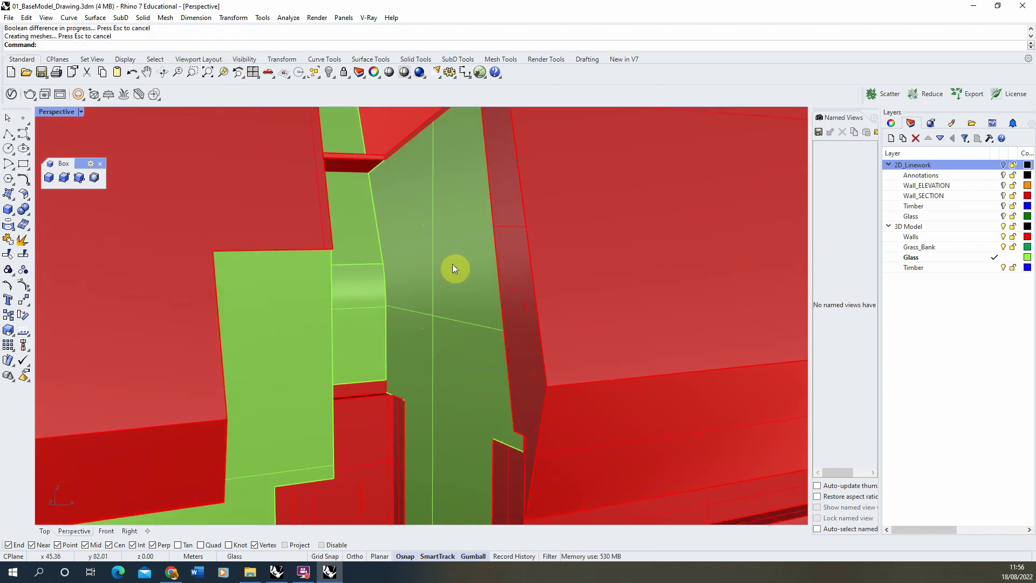
{"action": "scroll", "coordinate": [446, 348], "scroll_direction": "down", "scroll_amount": 5}
Boolean-subtract the upper horizontal slab from the combined front and side glass on the other side of the entrance, keeping the slab
{"action": "right_click_drag", "start_coordinate": [446, 348], "coordinate": [432, 312]}
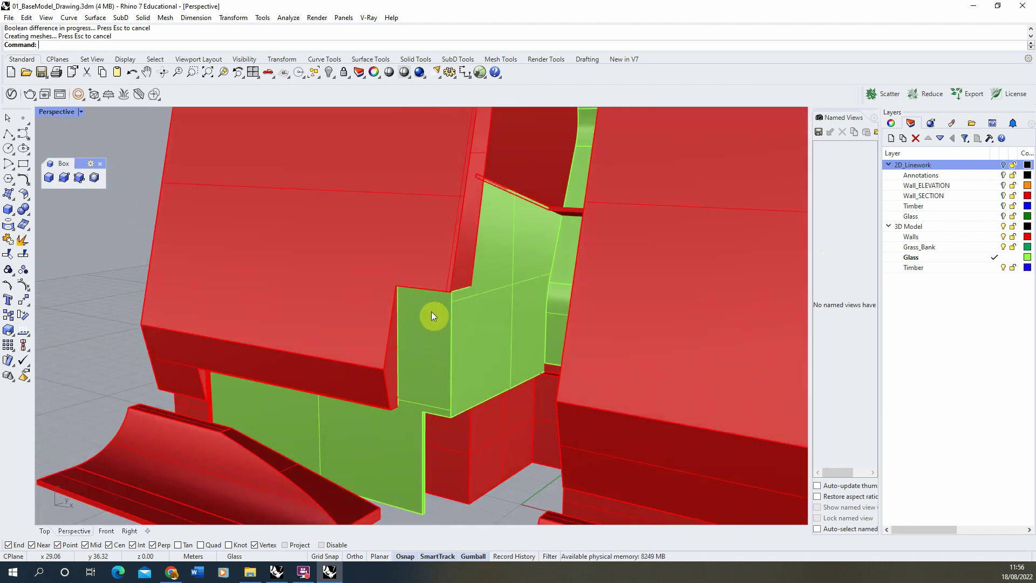
{"action": "left_click", "coordinate": [505, 277]}
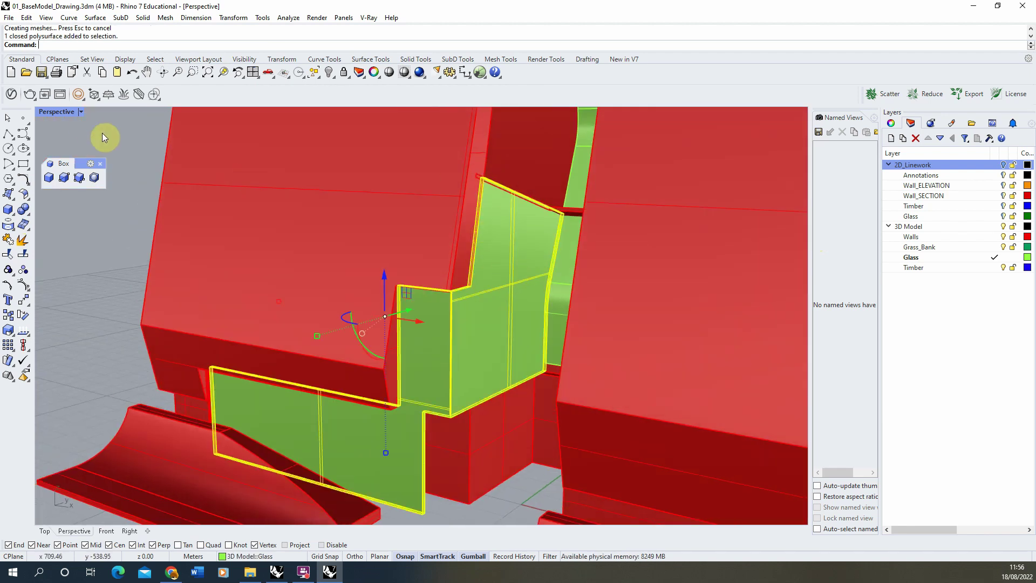
{"action": "left_click", "coordinate": [23, 211]}
{"action": "left_click", "coordinate": [53, 218]}
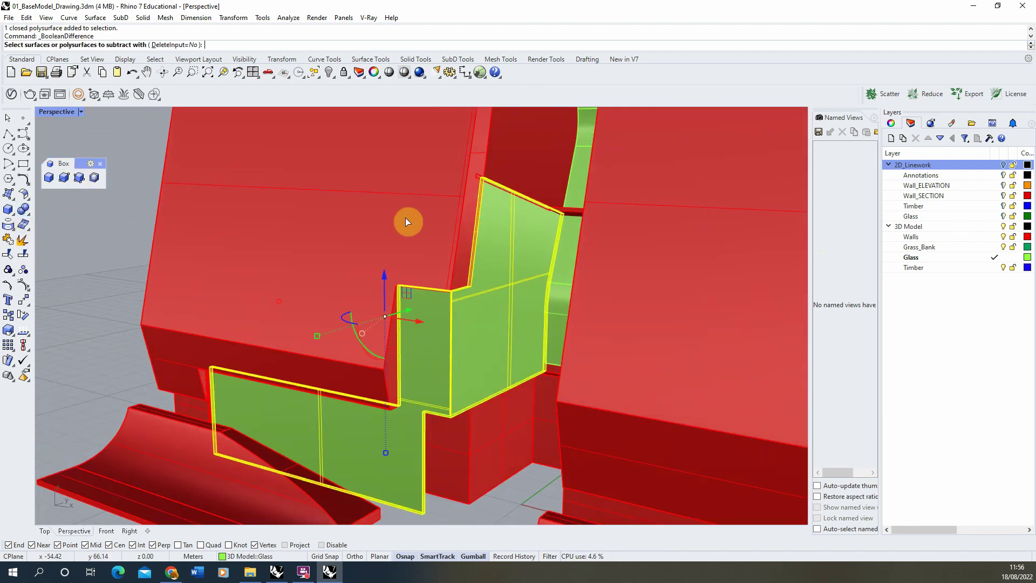
{"action": "right_click_drag", "start_coordinate": [407, 220], "coordinate": [520, 135]}
{"action": "right_click", "coordinate": [518, 128]}
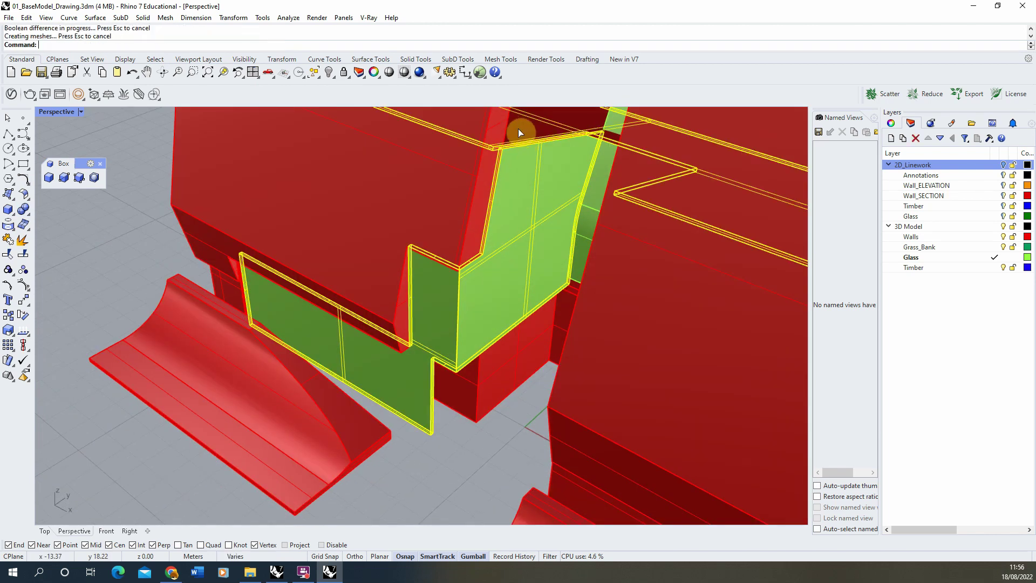
{"action": "right_click_drag", "start_coordinate": [488, 253], "coordinate": [409, 235]}
{"action": "key", "text": "Escape"}
Draw a three-point box through the upper slab, from its edge between the side glass panels to the curved rear glass, about 1.15 m wide
{"action": "scroll", "coordinate": [409, 235], "scroll_direction": "up", "scroll_amount": 5}
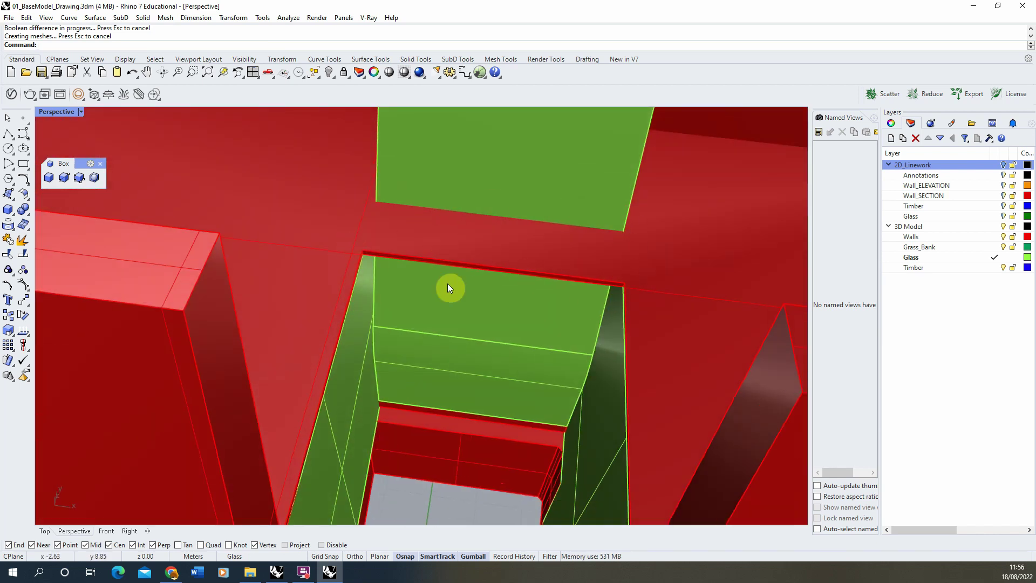
{"action": "left_click", "coordinate": [79, 177]}
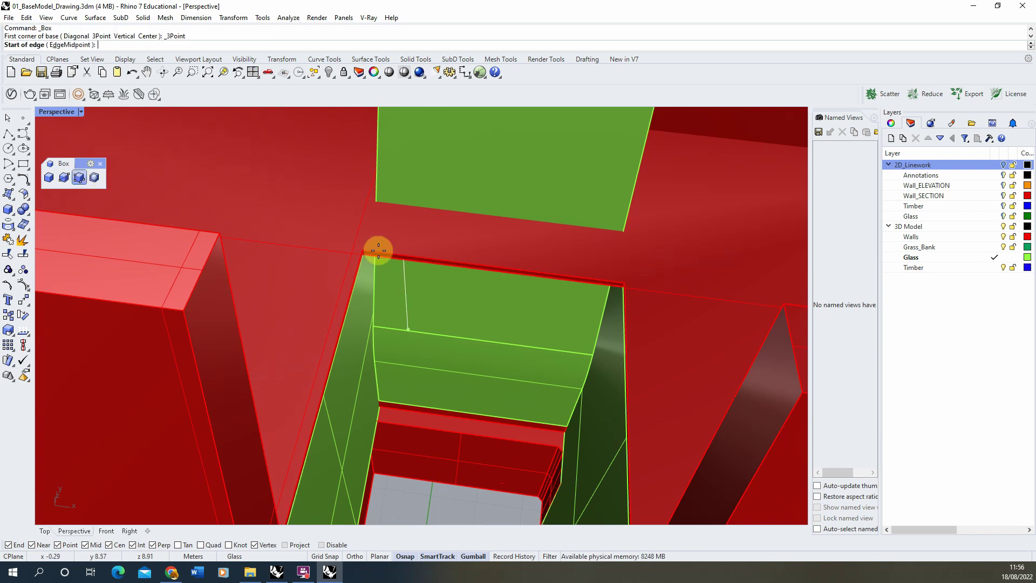
{"action": "scroll", "coordinate": [365, 247], "scroll_direction": "up", "scroll_amount": 2}
{"action": "left_click", "coordinate": [365, 247]}
{"action": "scroll", "coordinate": [358, 248], "scroll_direction": "down", "scroll_amount": 1}
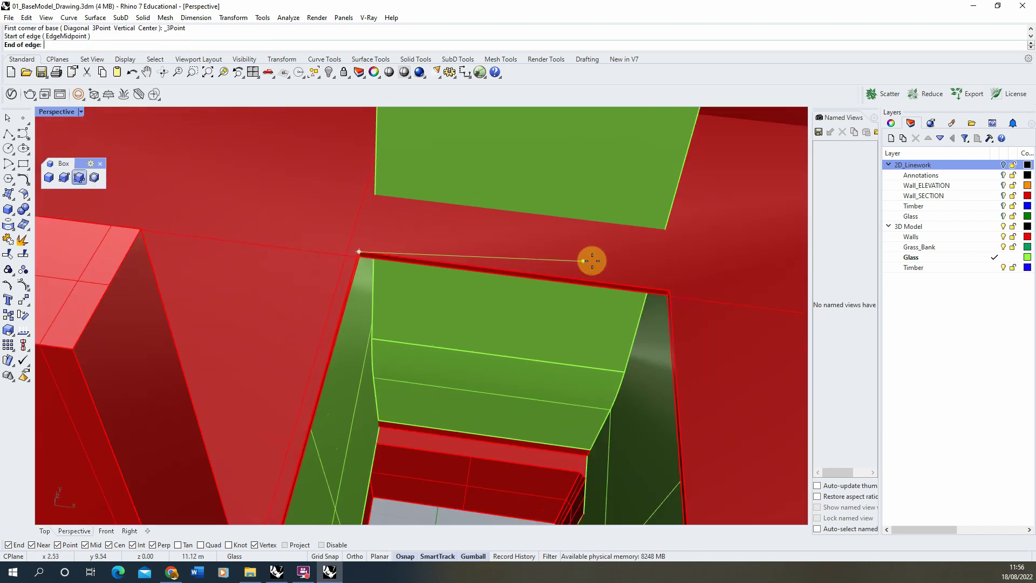
{"action": "left_click", "coordinate": [669, 290]}
{"action": "scroll", "coordinate": [561, 270], "scroll_direction": "down", "scroll_amount": 5}
{"action": "right_click_drag", "start_coordinate": [542, 266], "coordinate": [397, 196]}
{"action": "scroll", "coordinate": [594, 478], "scroll_direction": "up", "scroll_amount": 3}
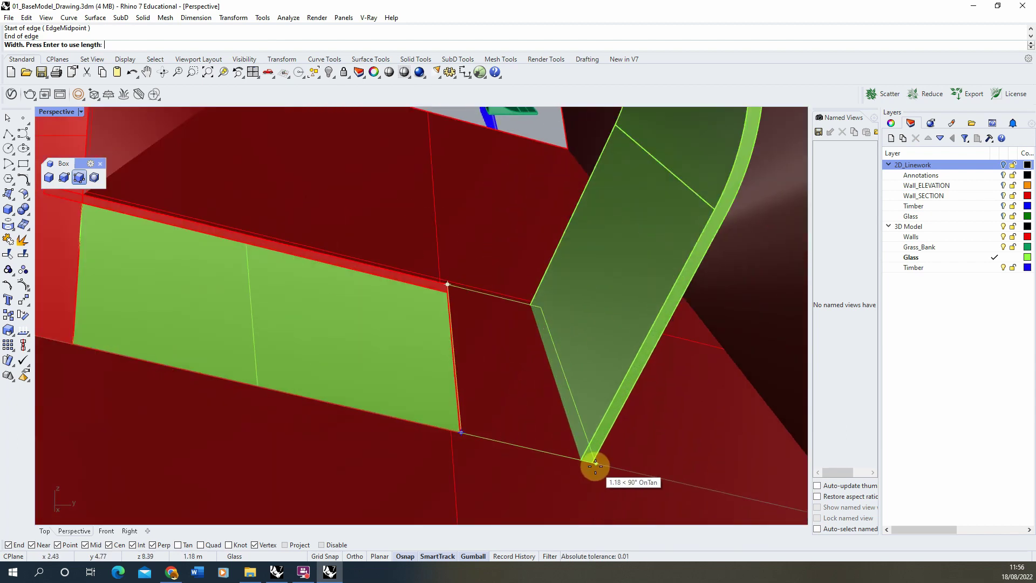
{"action": "scroll", "coordinate": [593, 465], "scroll_direction": "up", "scroll_amount": 3}
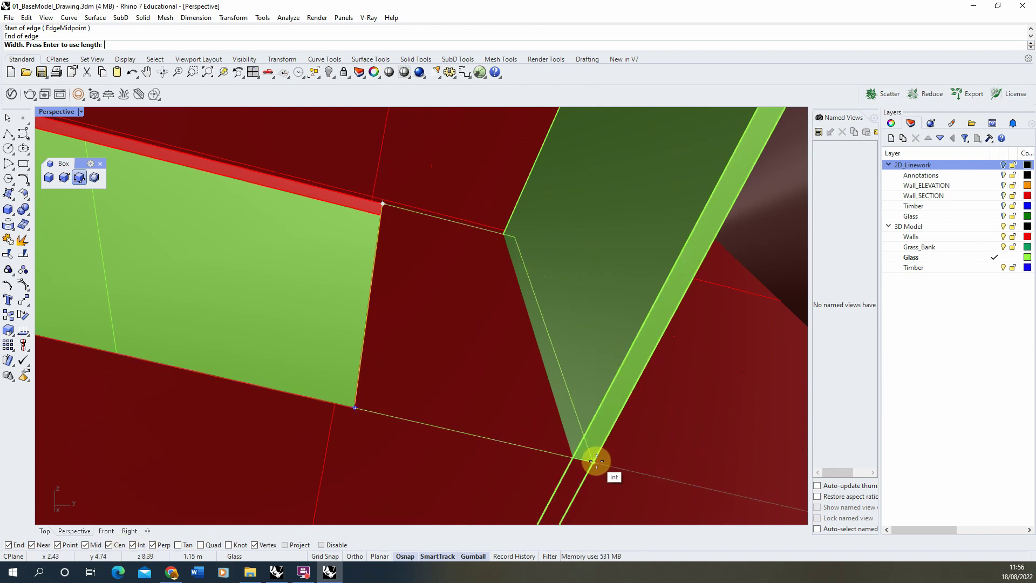
{"action": "left_click", "coordinate": [588, 462]}
{"action": "scroll", "coordinate": [588, 460], "scroll_direction": "down", "scroll_amount": 2}
{"action": "scroll", "coordinate": [588, 460], "scroll_direction": "down", "scroll_amount": 2}
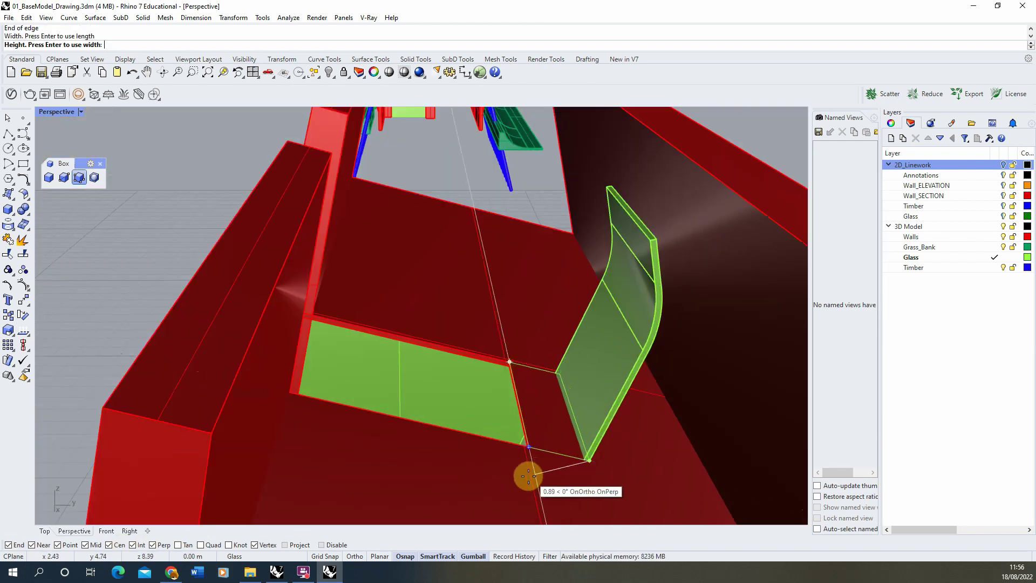
{"action": "left_click", "coordinate": [489, 476]}
{"action": "scroll", "coordinate": [513, 398], "scroll_direction": "up", "scroll_amount": 5}
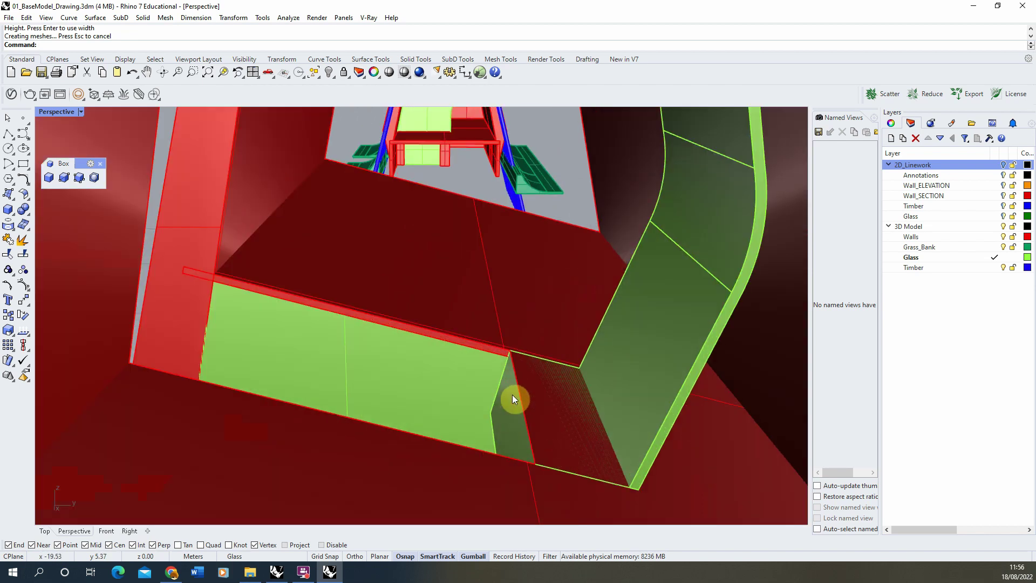
Boolean-subtract the new box from the upper slab above the entrance and delete the leftover box
{"action": "left_click", "coordinate": [27, 212]}
{"action": "left_click", "coordinate": [55, 215]}
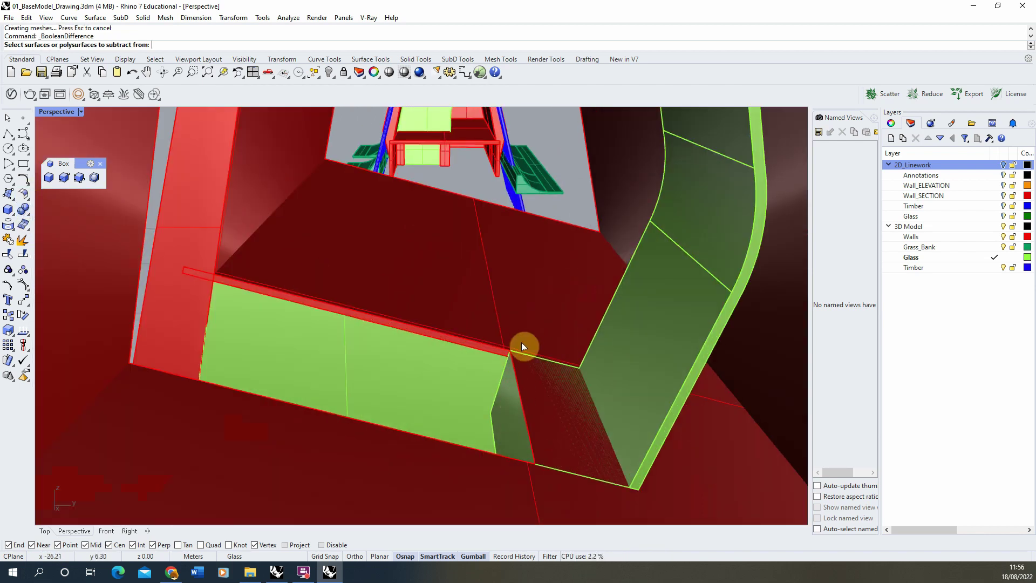
{"action": "left_click", "coordinate": [492, 317]}
{"action": "left_click", "coordinate": [505, 405]}
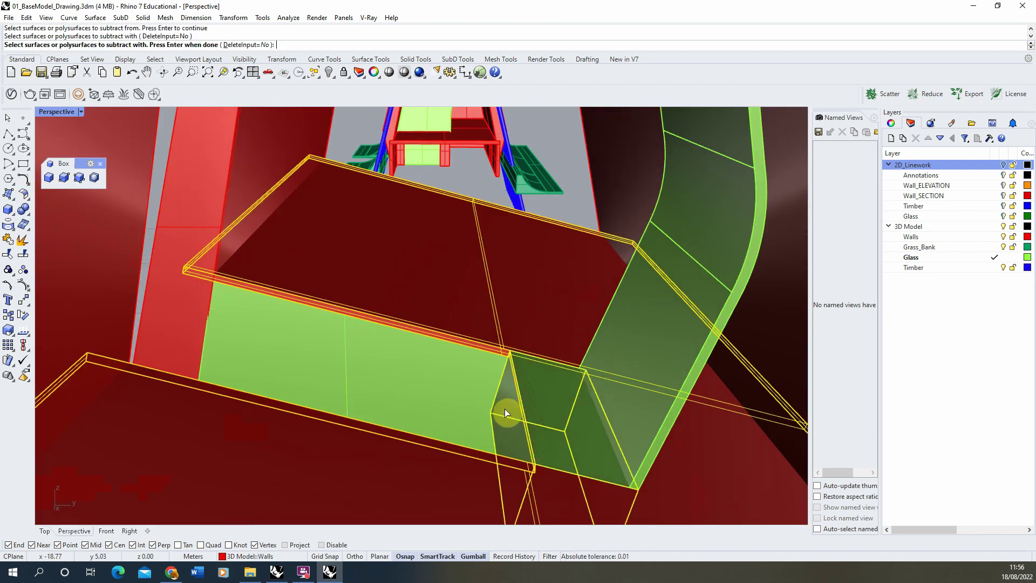
{"action": "key", "text": "Return"}
{"action": "left_click", "coordinate": [507, 408]}
{"action": "key", "text": "Delete"}
Compare the base model with the detailed building beside it, examining its panelled walls, round recesses, glass and timber members
{"action": "right_click_drag", "start_coordinate": [513, 394], "coordinate": [416, 373]}
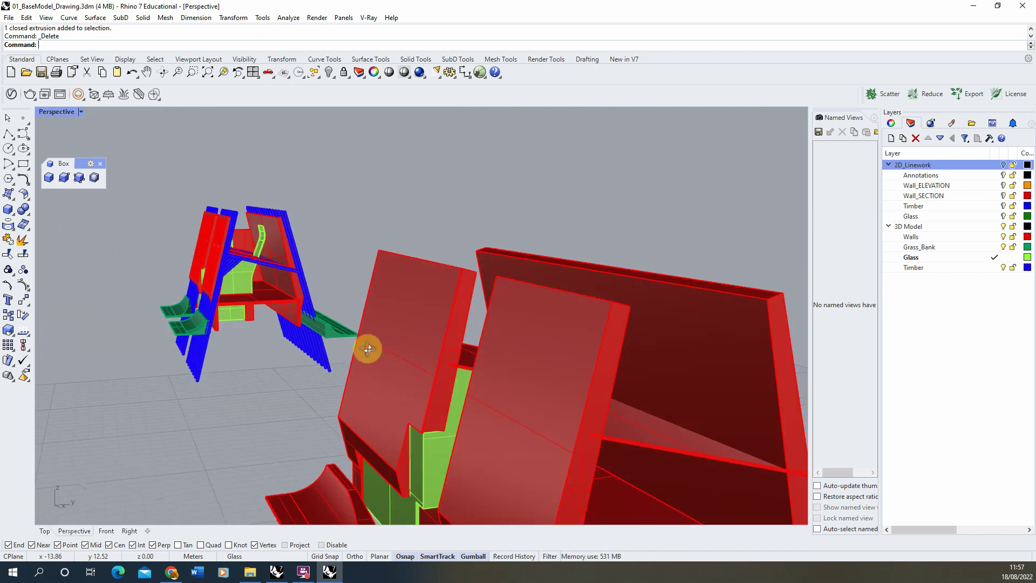
{"action": "mouse_move", "coordinate": [366, 349]}
{"action": "right_mouse_down"}
{"action": "mouse_move", "coordinate": [426, 381]}
{"action": "mouse_move", "coordinate": [521, 381]}
{"action": "mouse_move", "coordinate": [481, 358]}
{"action": "mouse_move", "coordinate": [513, 347]}
{"action": "mouse_move", "coordinate": [459, 353]}
{"action": "mouse_move", "coordinate": [509, 347]}
{"action": "mouse_move", "coordinate": [428, 338]}
{"action": "mouse_move", "coordinate": [377, 345]}
{"action": "mouse_move", "coordinate": [372, 355]}
{"action": "right_mouse_up"}
{"action": "scroll", "coordinate": [490, 338], "scroll_direction": "down", "scroll_amount": 4}
{"action": "right_click_drag", "start_coordinate": [490, 337], "coordinate": [497, 360]}
{"action": "scroll", "coordinate": [497, 360], "scroll_direction": "down", "scroll_amount": 4}
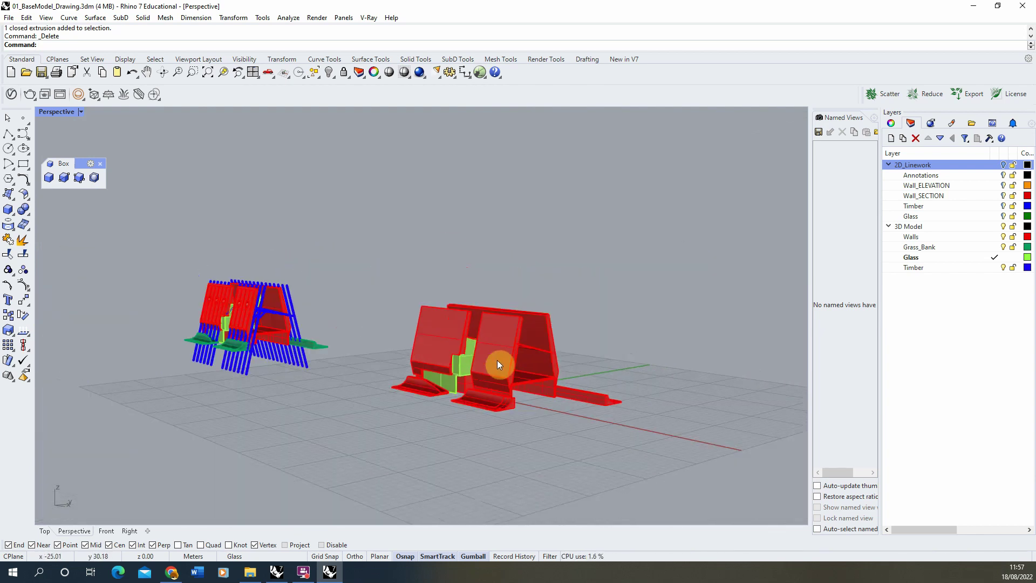
{"action": "scroll", "coordinate": [195, 321], "scroll_direction": "up", "scroll_amount": 3}
{"action": "right_click_drag", "start_coordinate": [195, 322], "coordinate": [268, 302]}
{"action": "scroll", "coordinate": [264, 320], "scroll_direction": "down", "scroll_amount": 3}
{"action": "scroll", "coordinate": [252, 316], "scroll_direction": "up", "scroll_amount": 2}
{"action": "right_click_drag", "start_coordinate": [124, 322], "coordinate": [225, 336]}
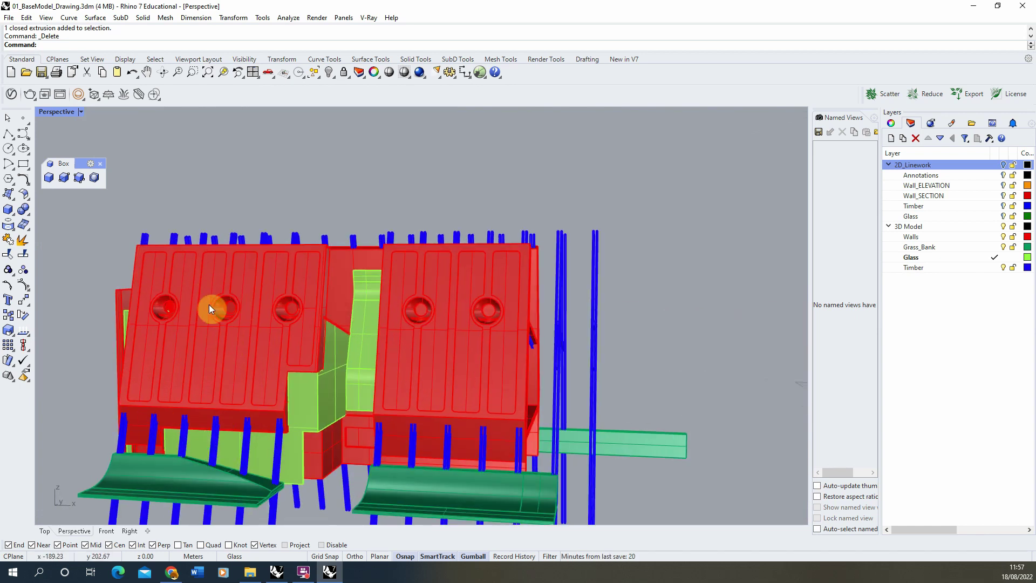
{"action": "scroll", "coordinate": [260, 254], "scroll_direction": "down", "scroll_amount": 4}
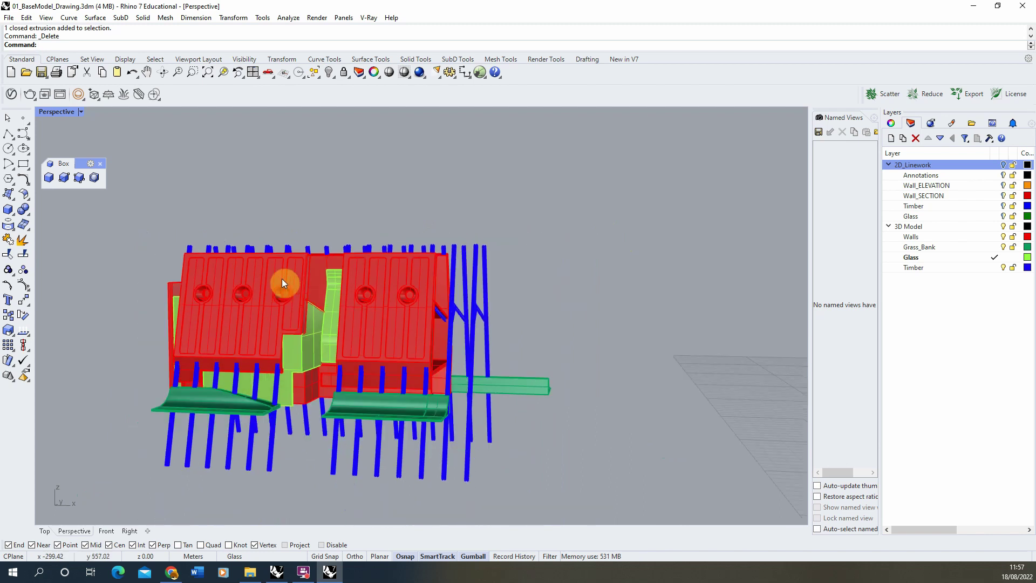
{"action": "scroll", "coordinate": [342, 283], "scroll_direction": "up", "scroll_amount": 6}
{"action": "right_click_drag", "start_coordinate": [342, 283], "coordinate": [376, 230]}
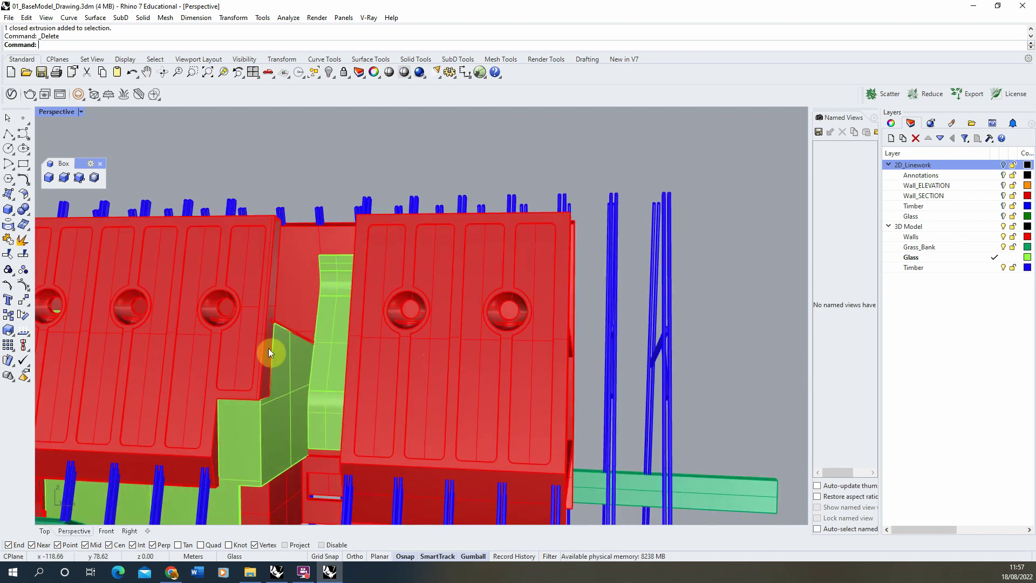
{"action": "scroll", "coordinate": [268, 348], "scroll_direction": "down", "scroll_amount": 15}
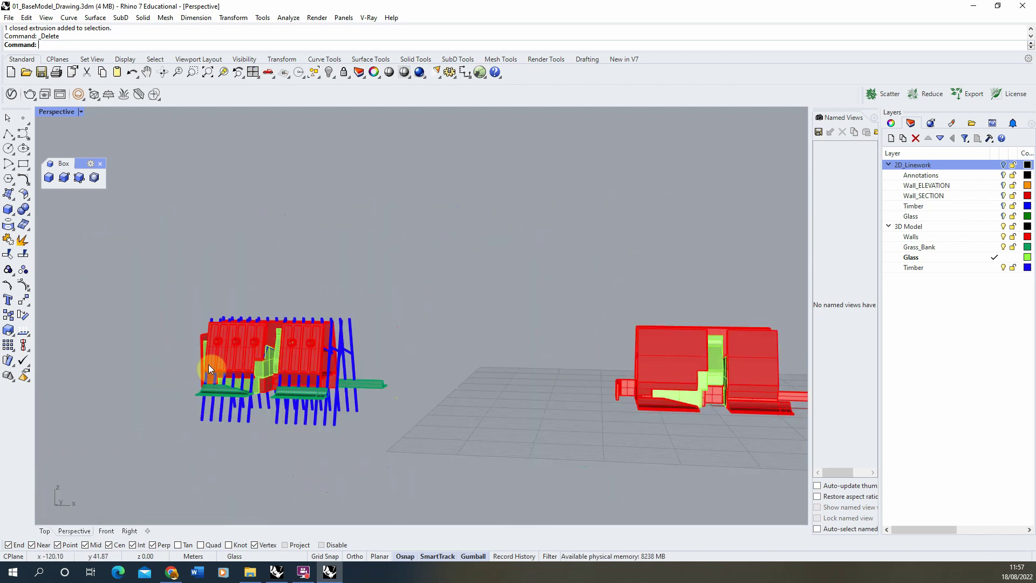
{"action": "scroll", "coordinate": [209, 365], "scroll_direction": "down", "scroll_amount": 4}
{"action": "scroll", "coordinate": [504, 376], "scroll_direction": "up", "scroll_amount": 2}
{"action": "right_click_drag", "start_coordinate": [503, 376], "coordinate": [192, 381]}
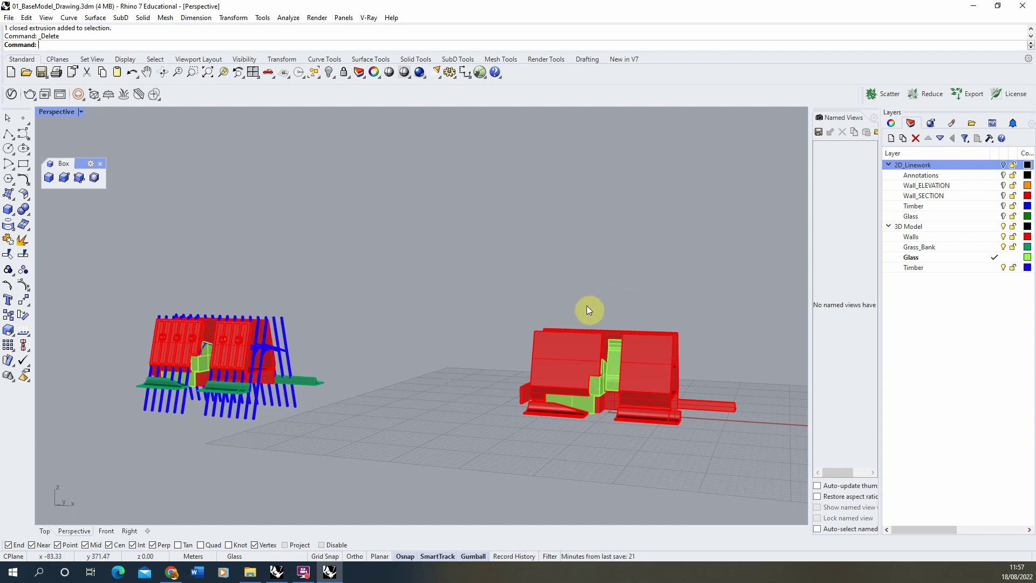
{"action": "left_click", "coordinate": [538, 393]}
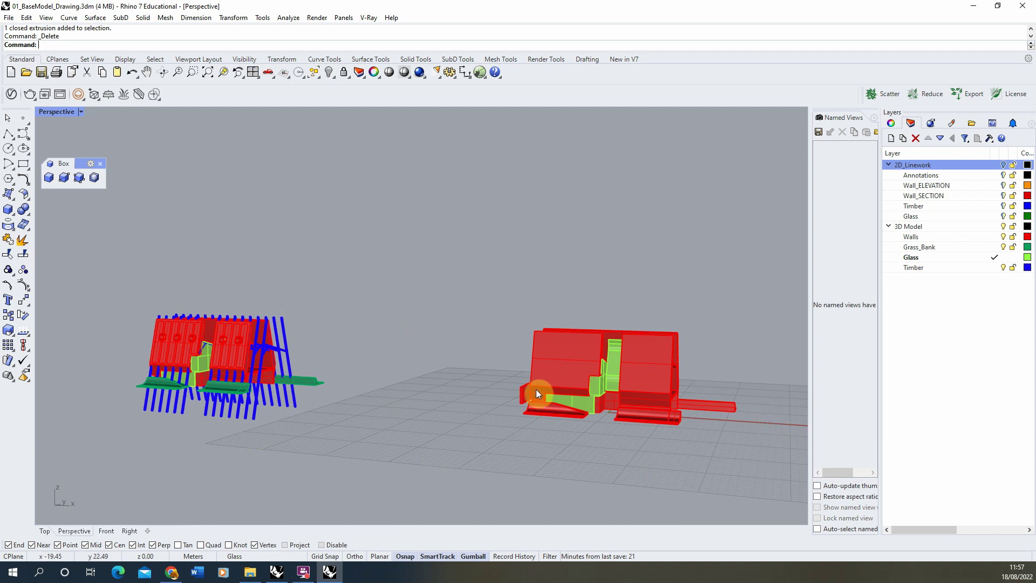